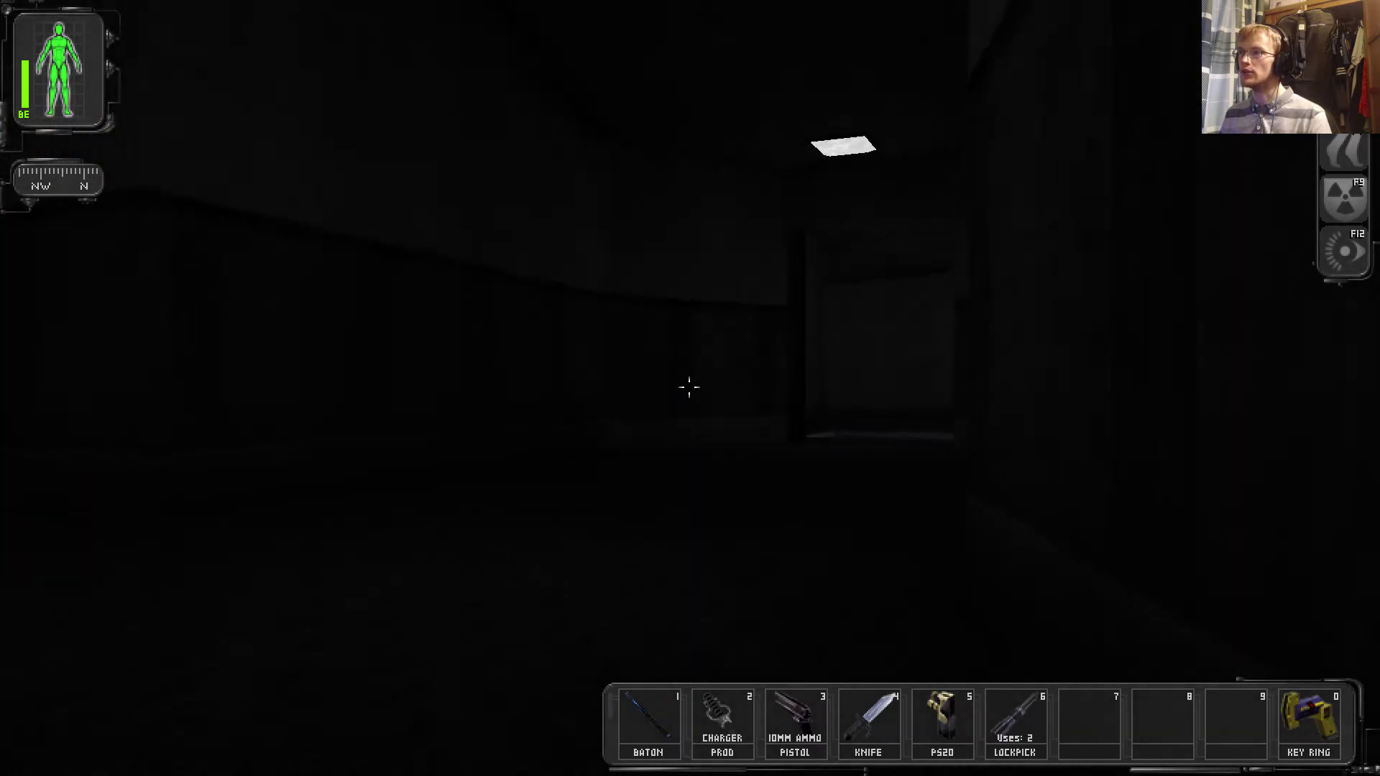
Walk to the floor vent grate and hear Daedalus's orders to retrieve Paul's datavault
key("w")
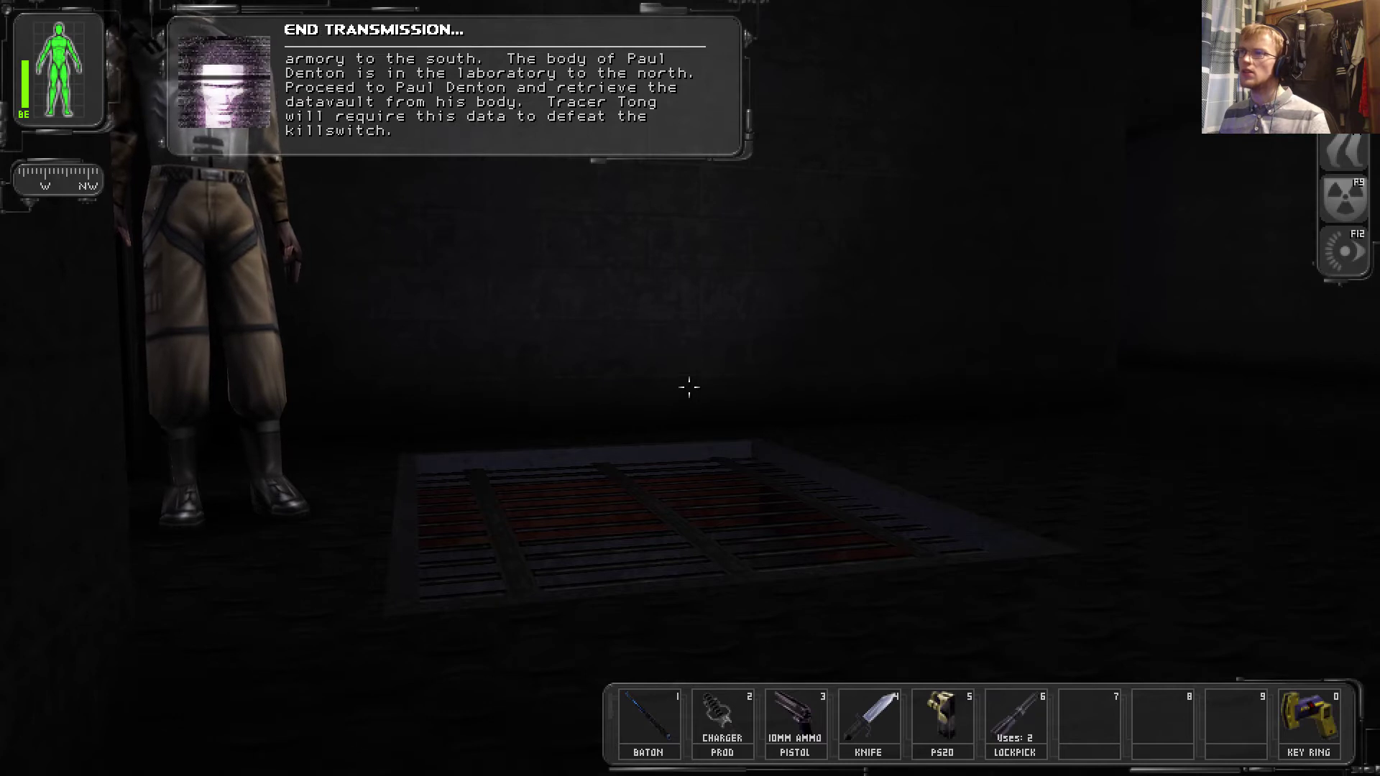
Review the new goals, the Daedalus conversation and the MJ12 Lab Facility map in the datavault
key("F1")
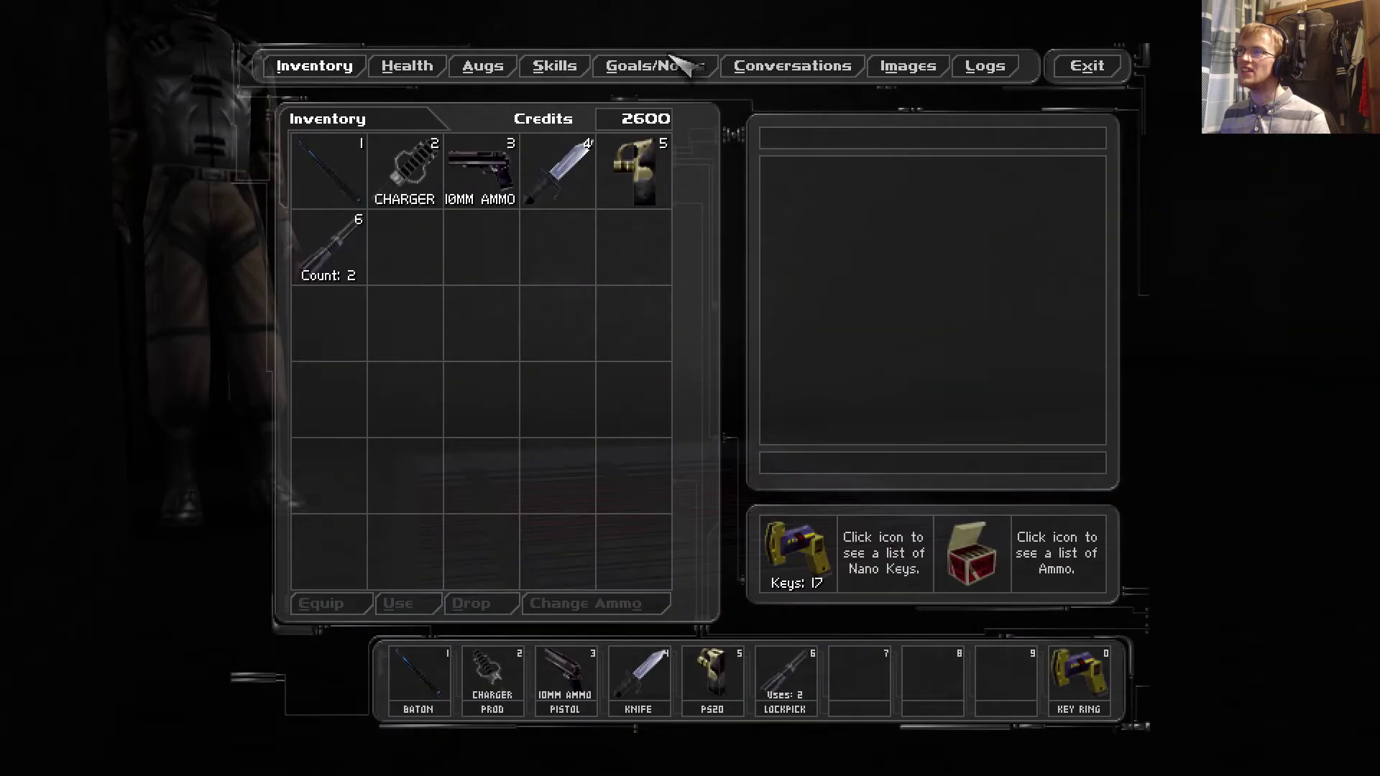
left_click(678, 61)
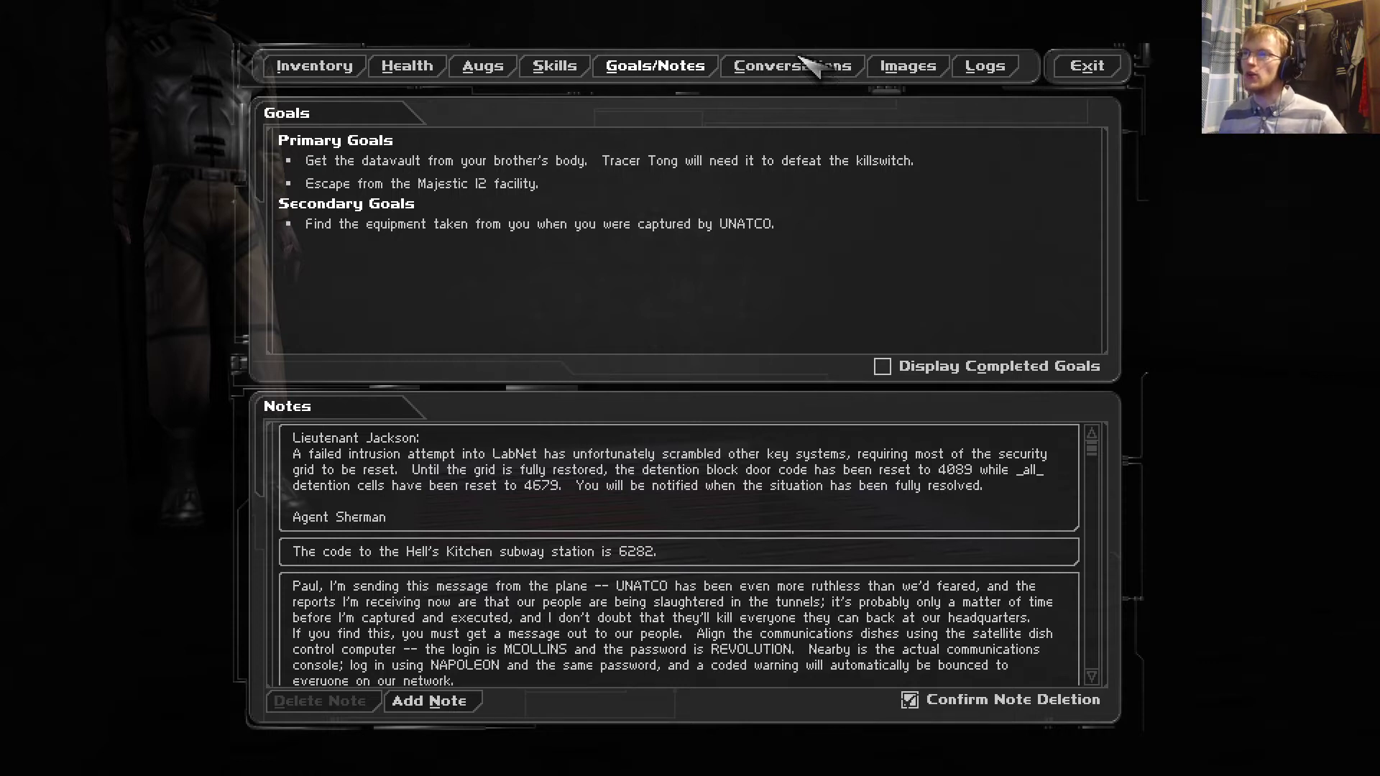
left_click(855, 82)
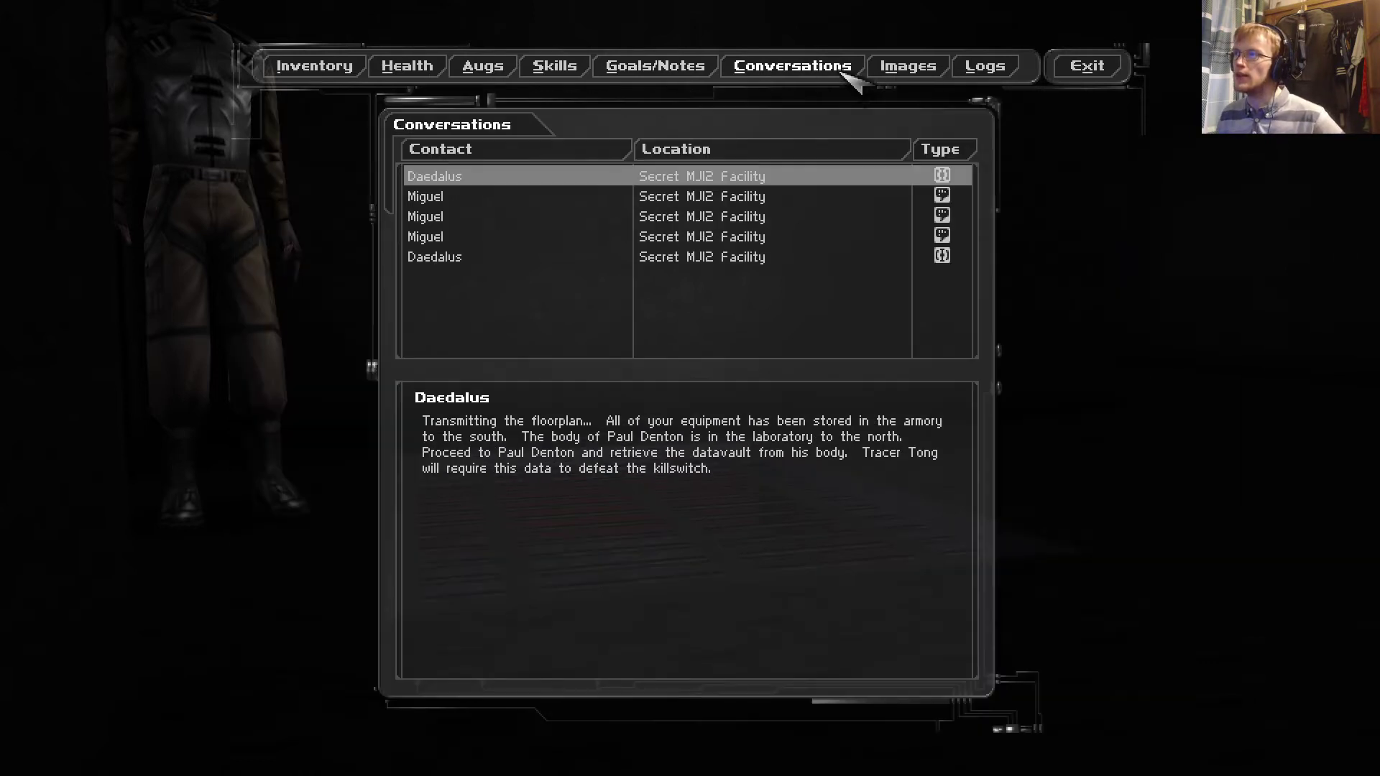
left_click(899, 76)
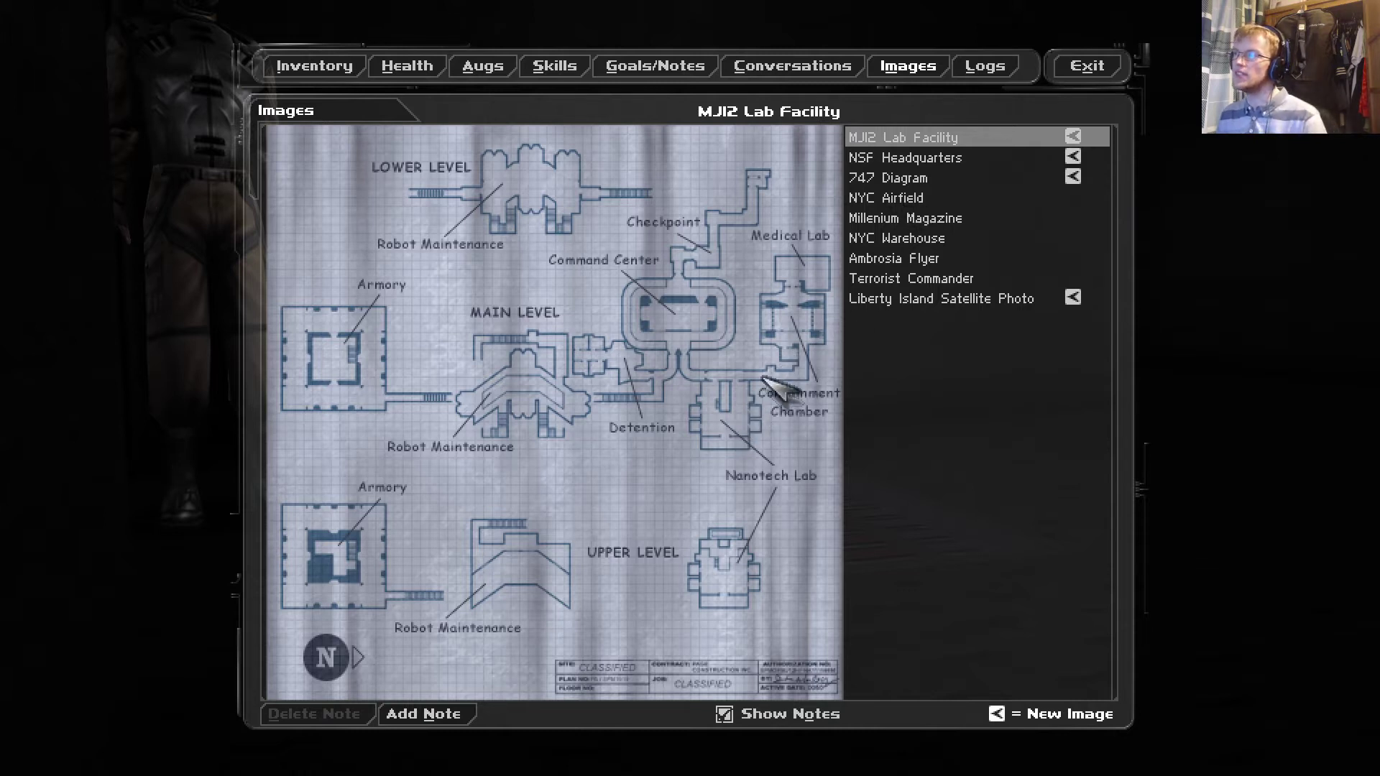
key("Escape")
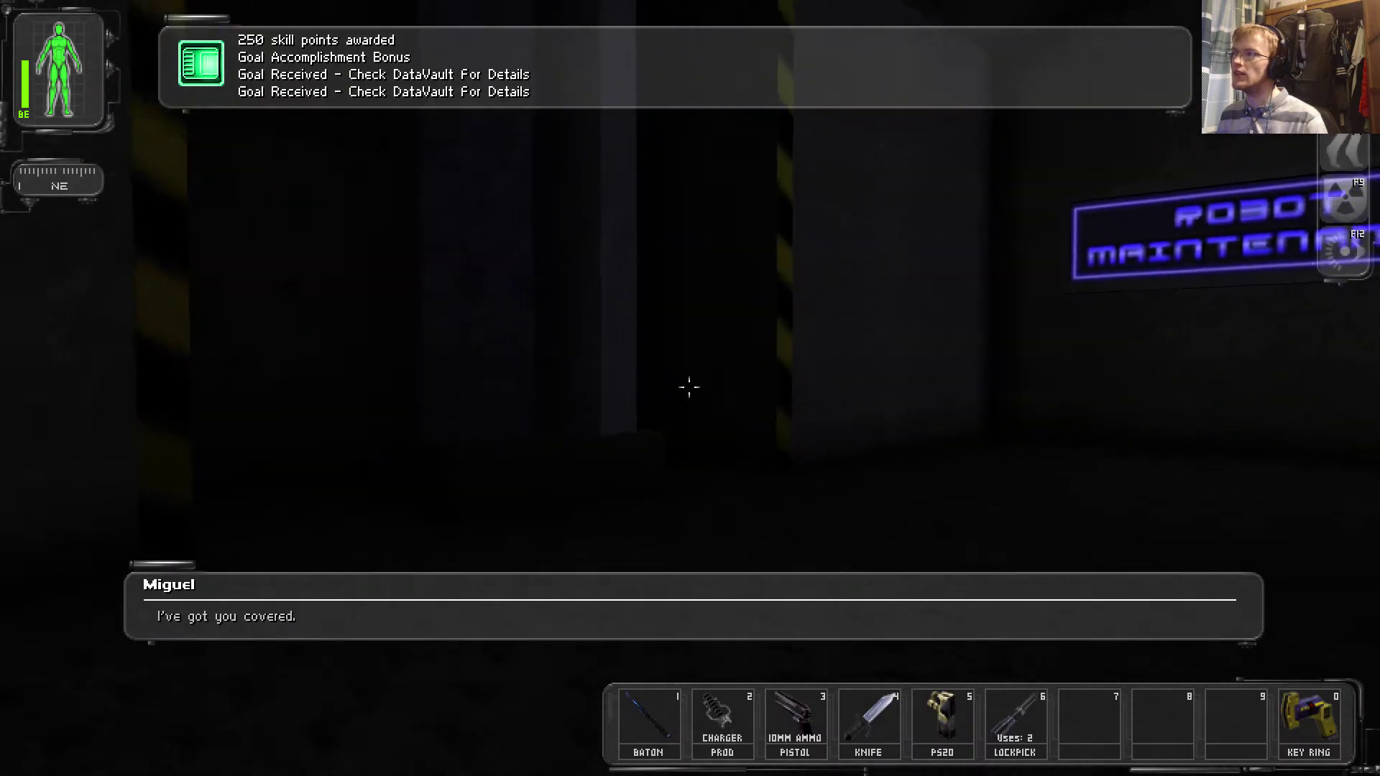
Spend skill points to raise Weapons: Rifle to Trained, leaving 475 points
key("Escape")
key("Escape")
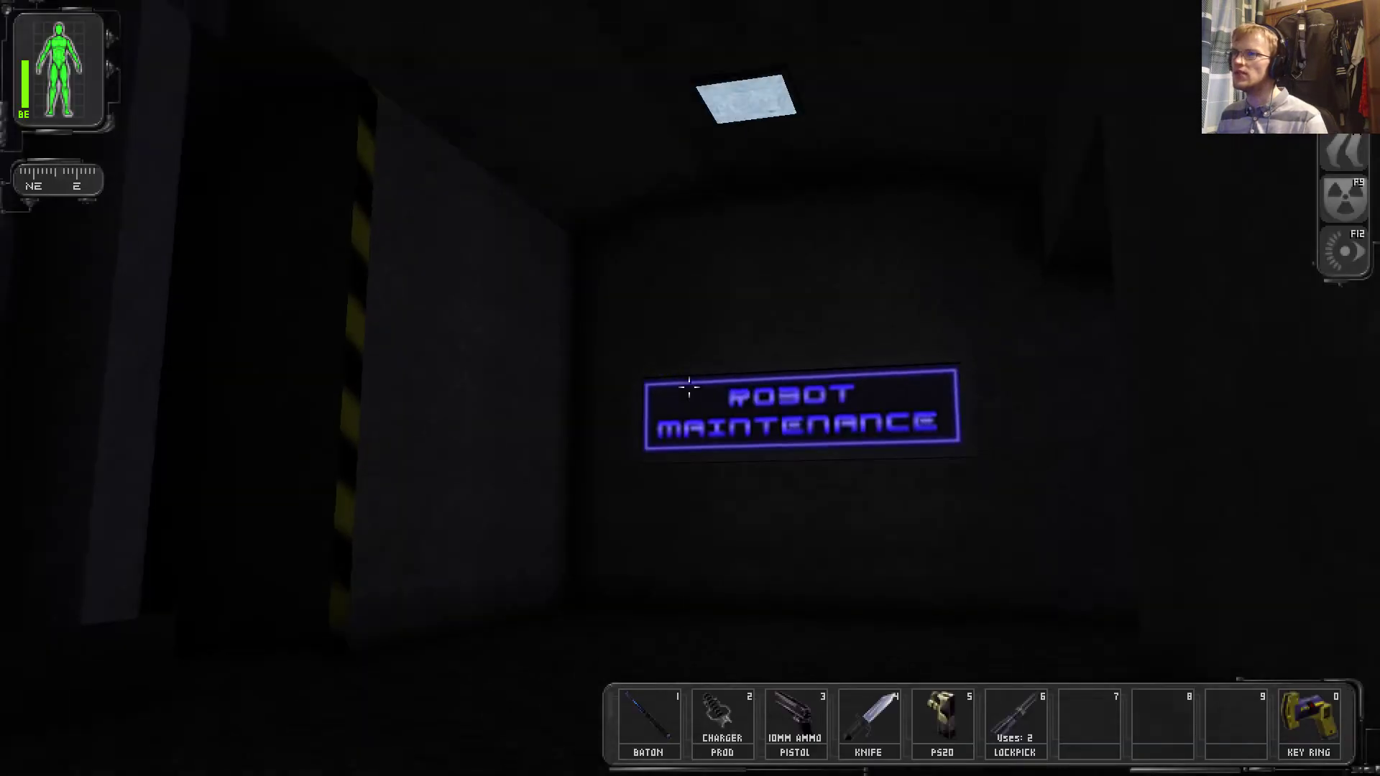
key("F1")
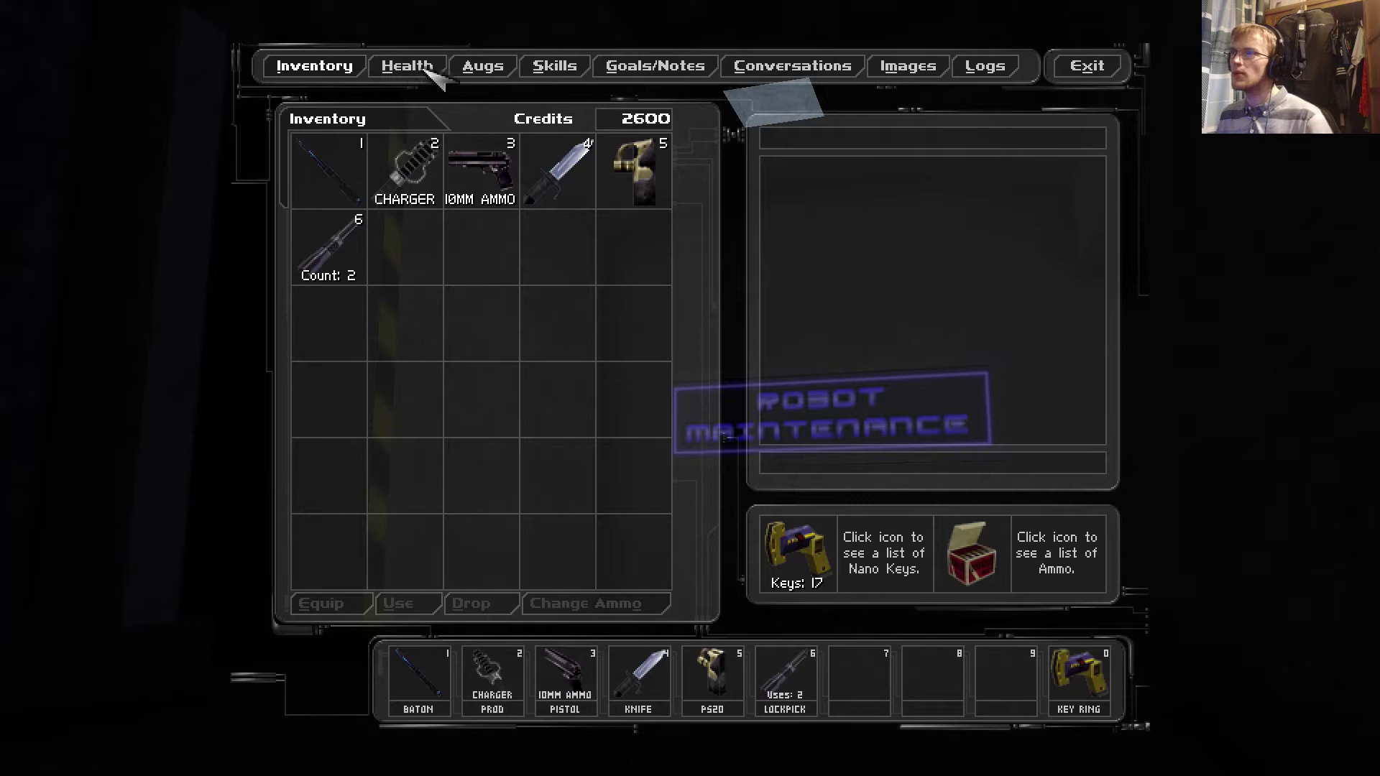
left_click(536, 68)
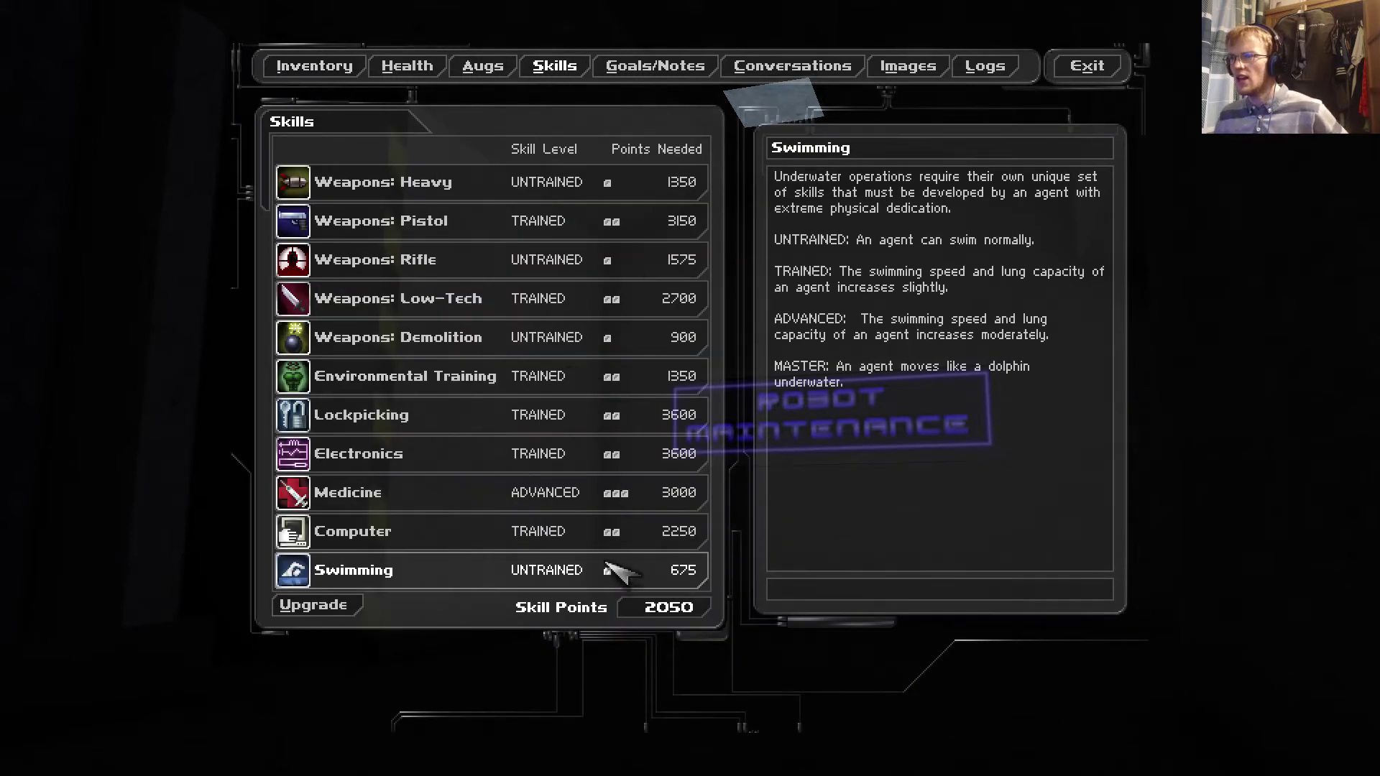
left_click(515, 384)
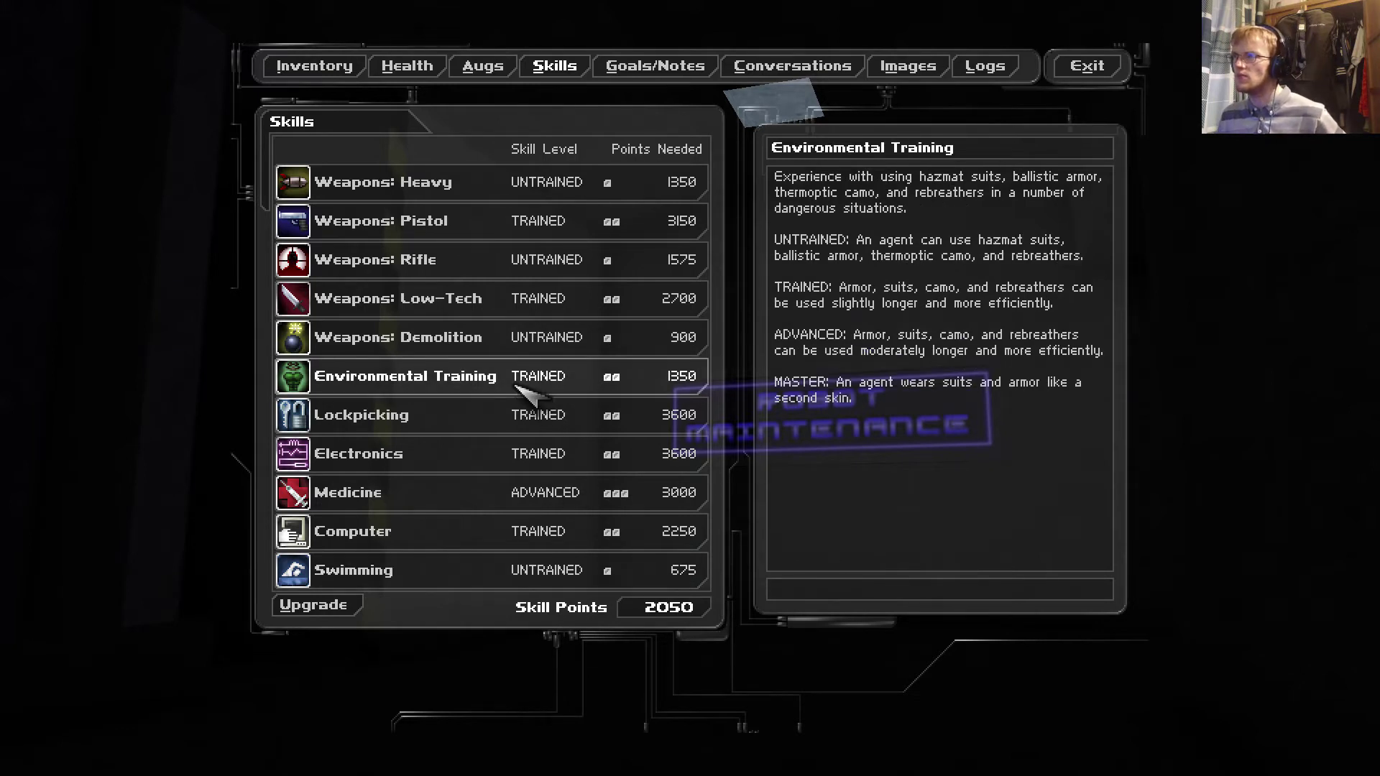
left_click(475, 353)
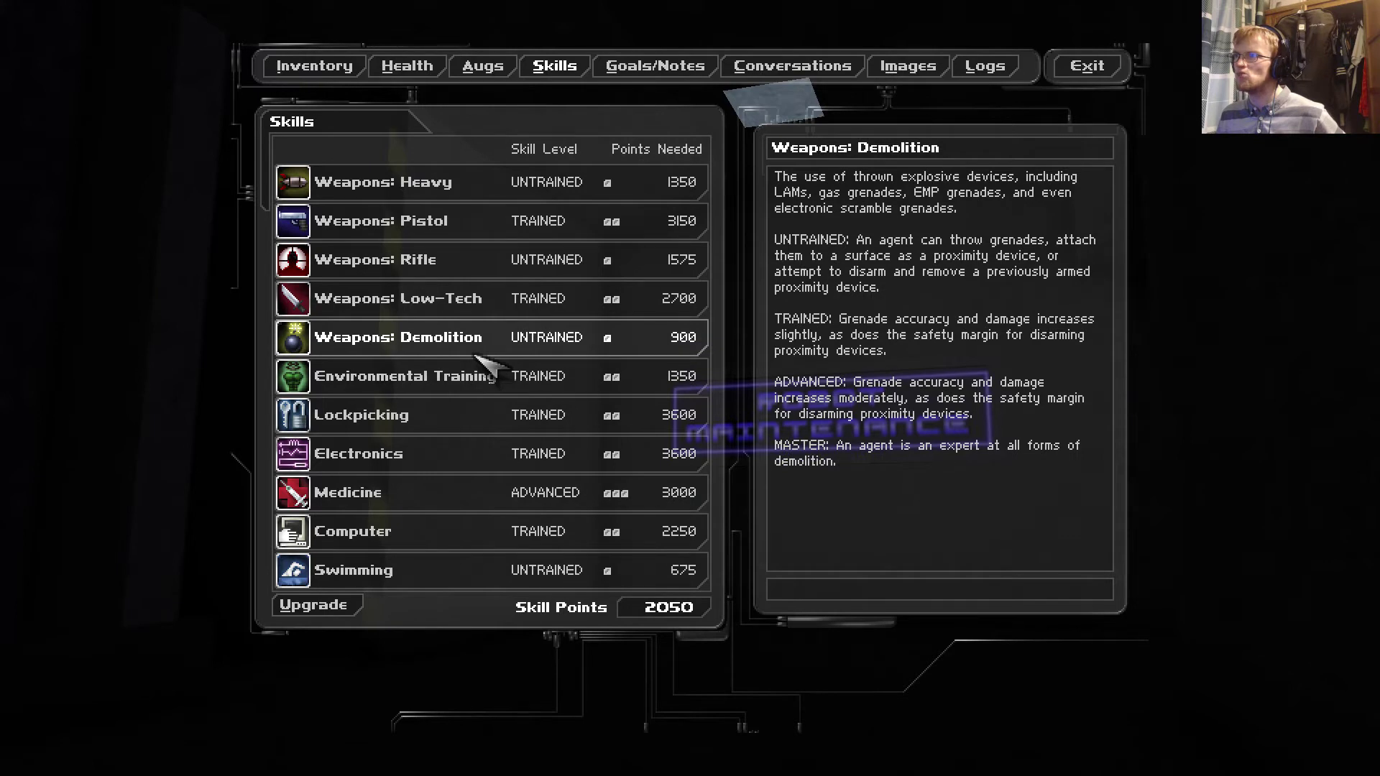
left_click(417, 264)
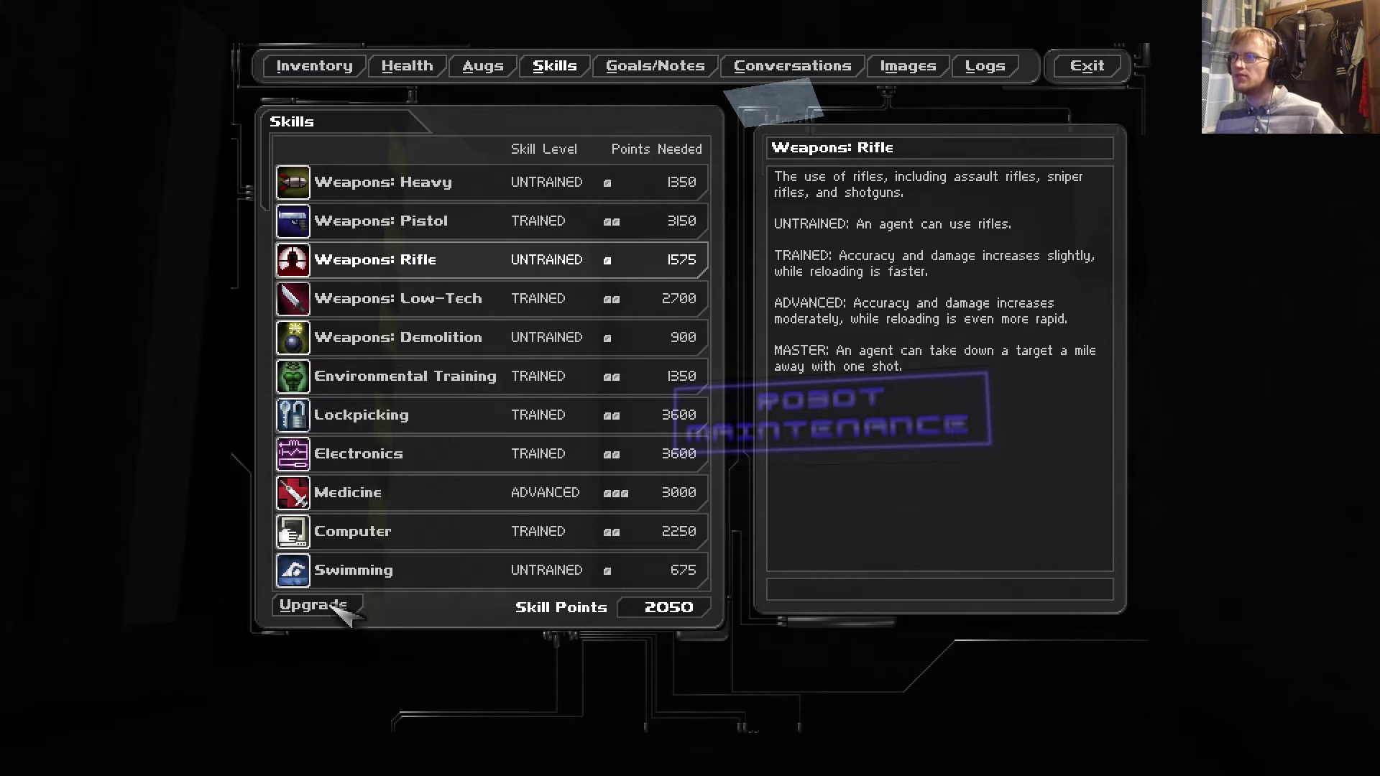
left_click(337, 606)
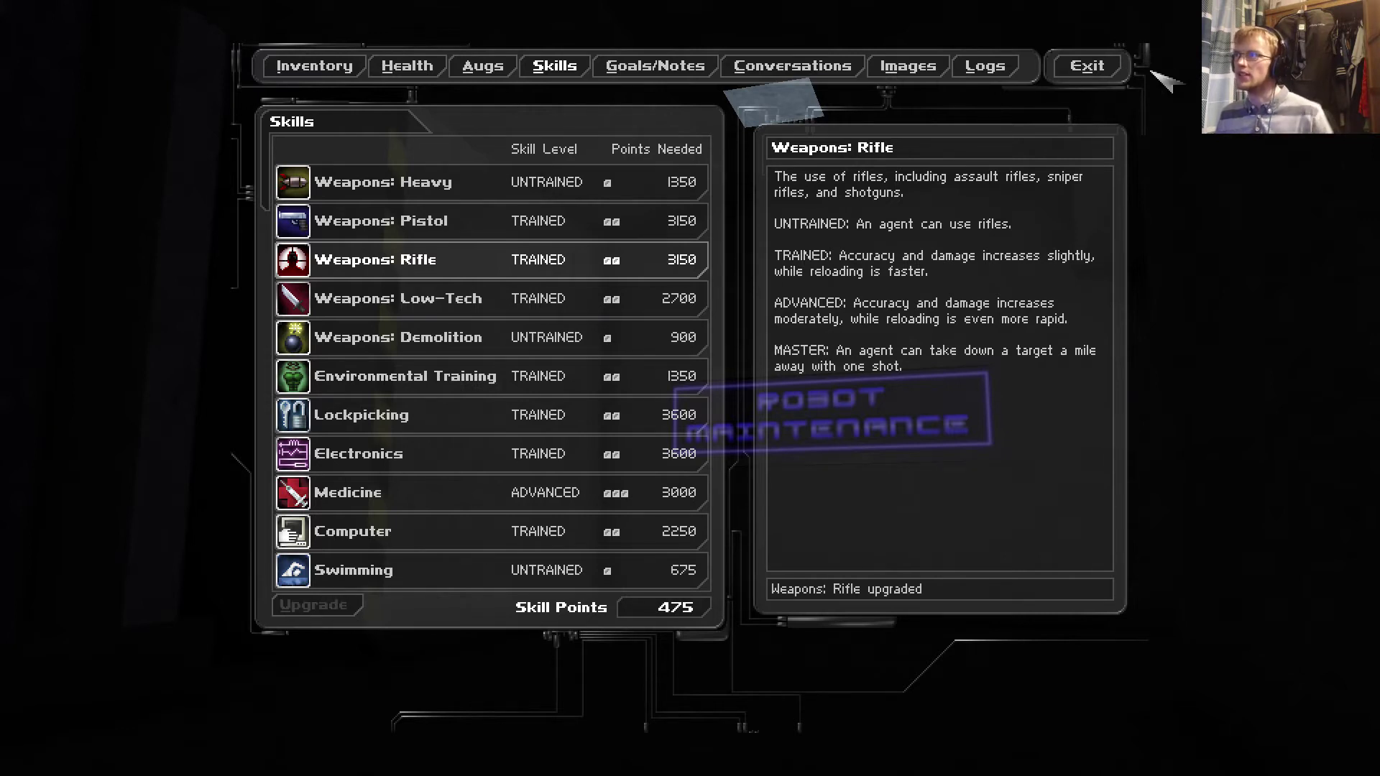
left_click(1089, 65)
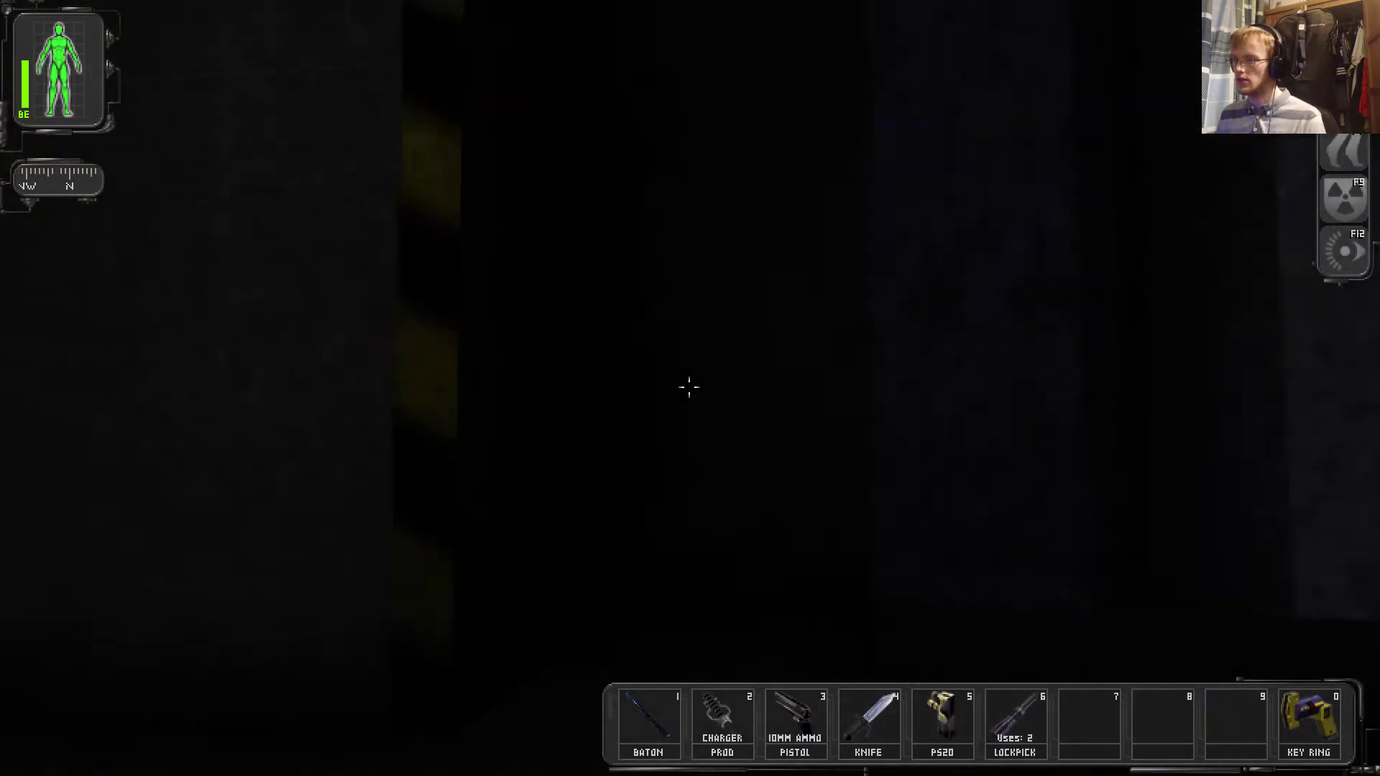
Using the light augmentation, pick up the lockpick and crowbar by the stone pillar
key("F12")
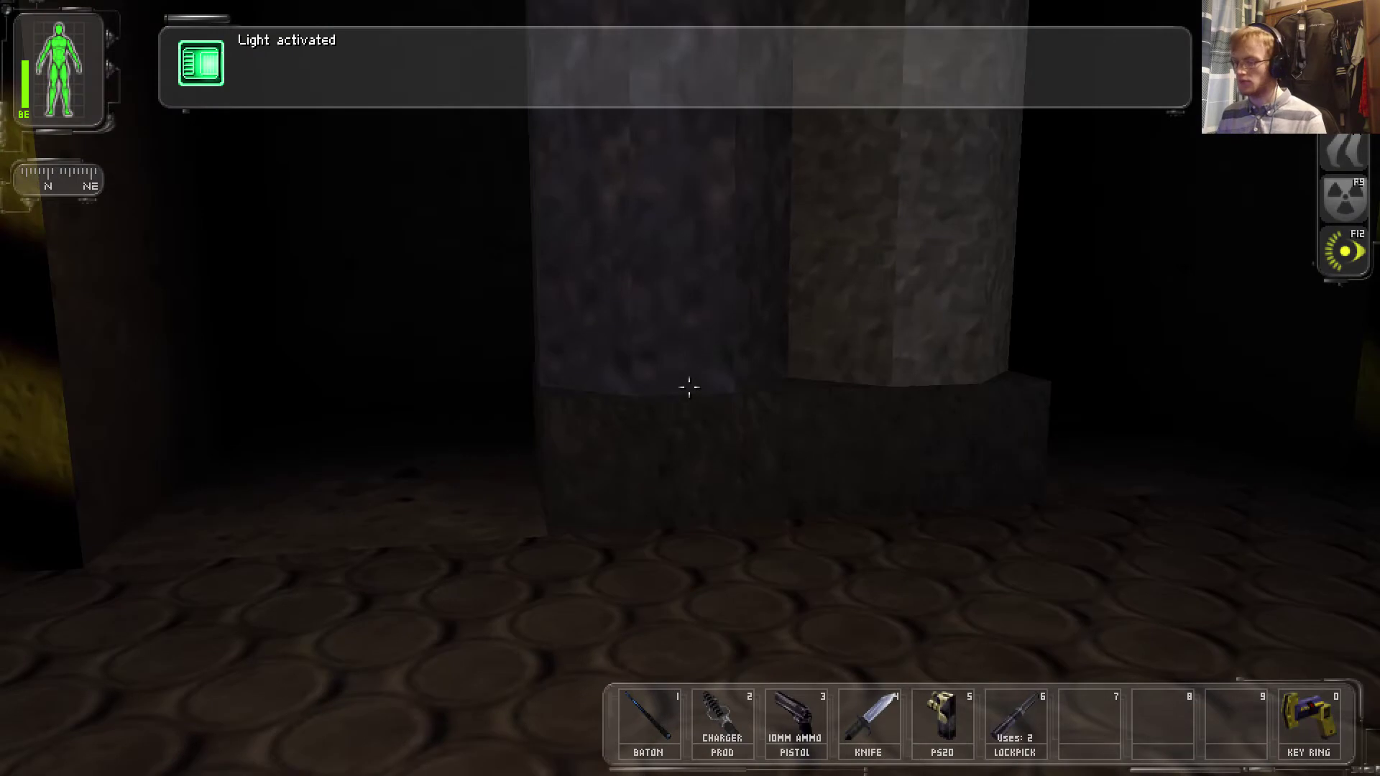
key("w")
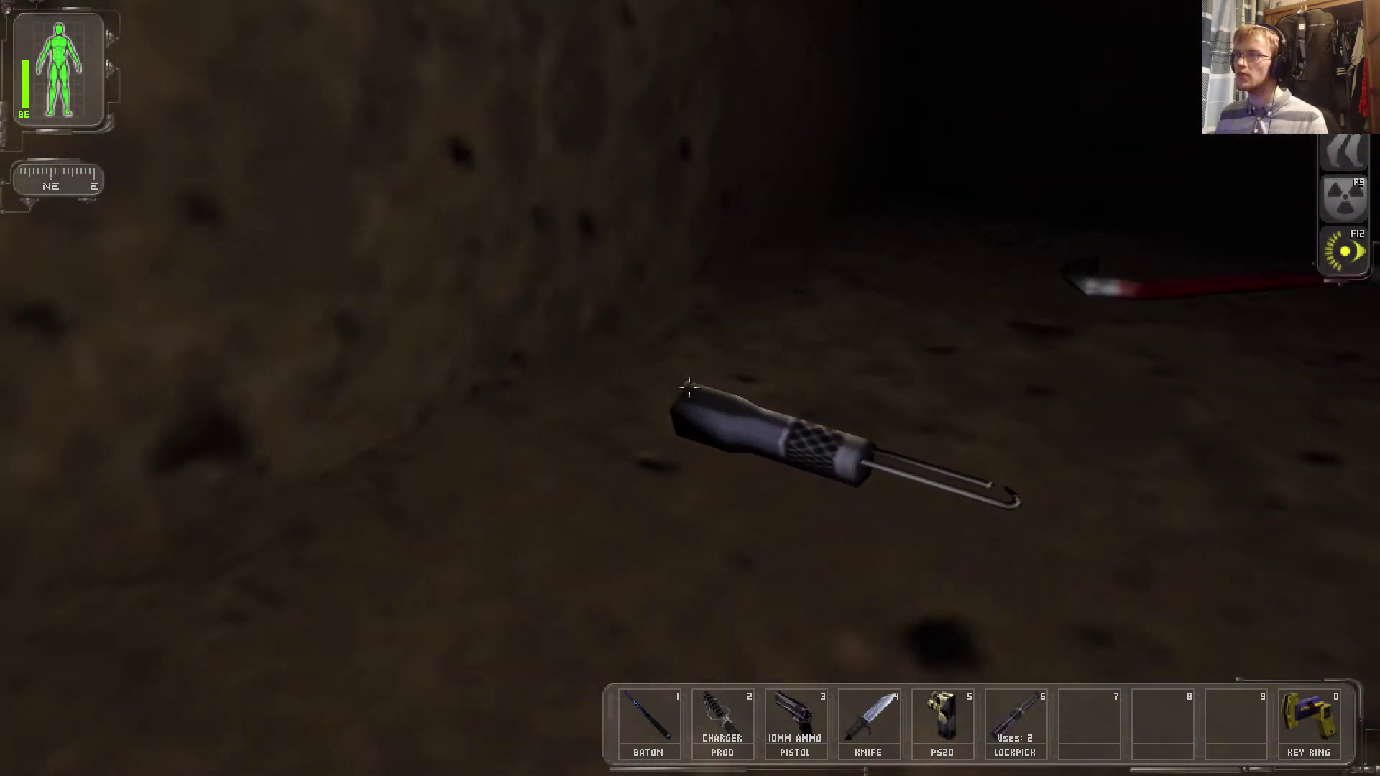
right_click(689, 386)
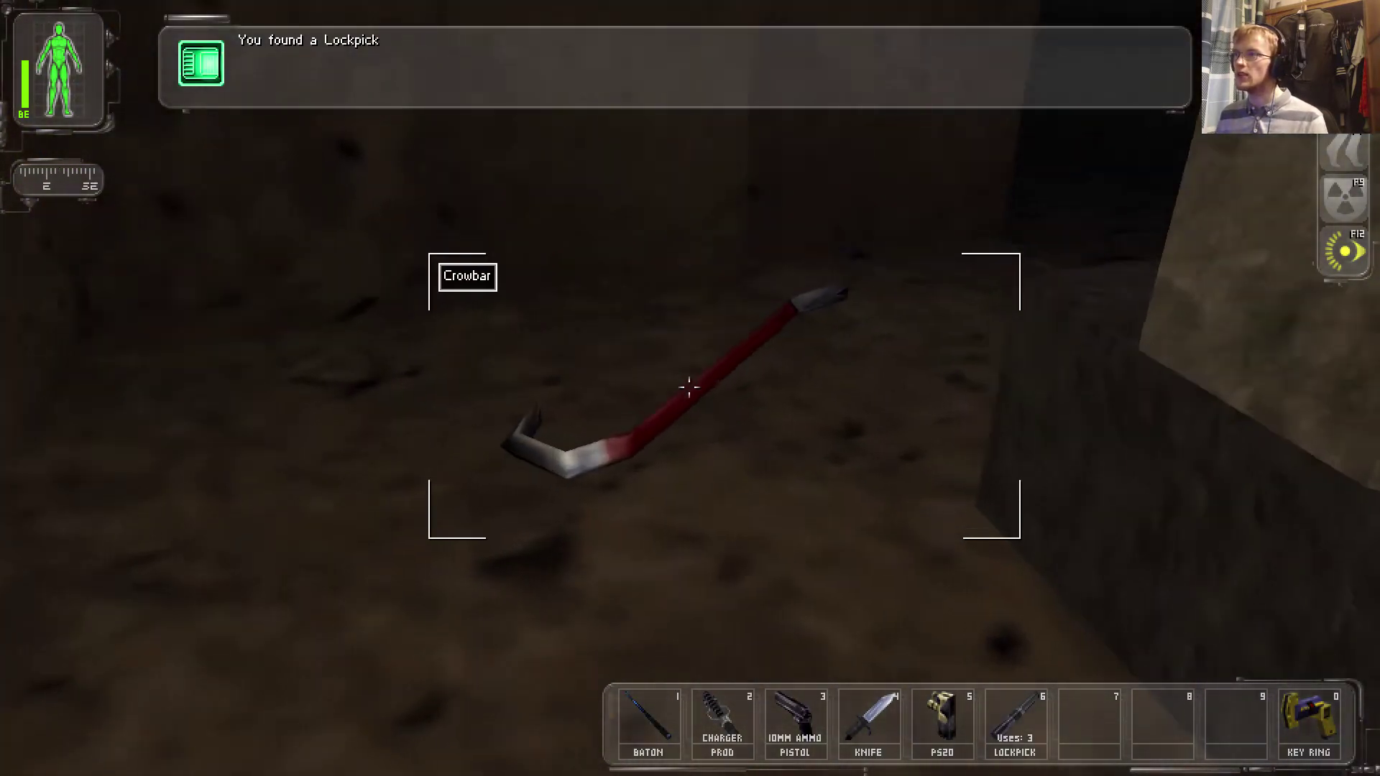
right_click(689, 386)
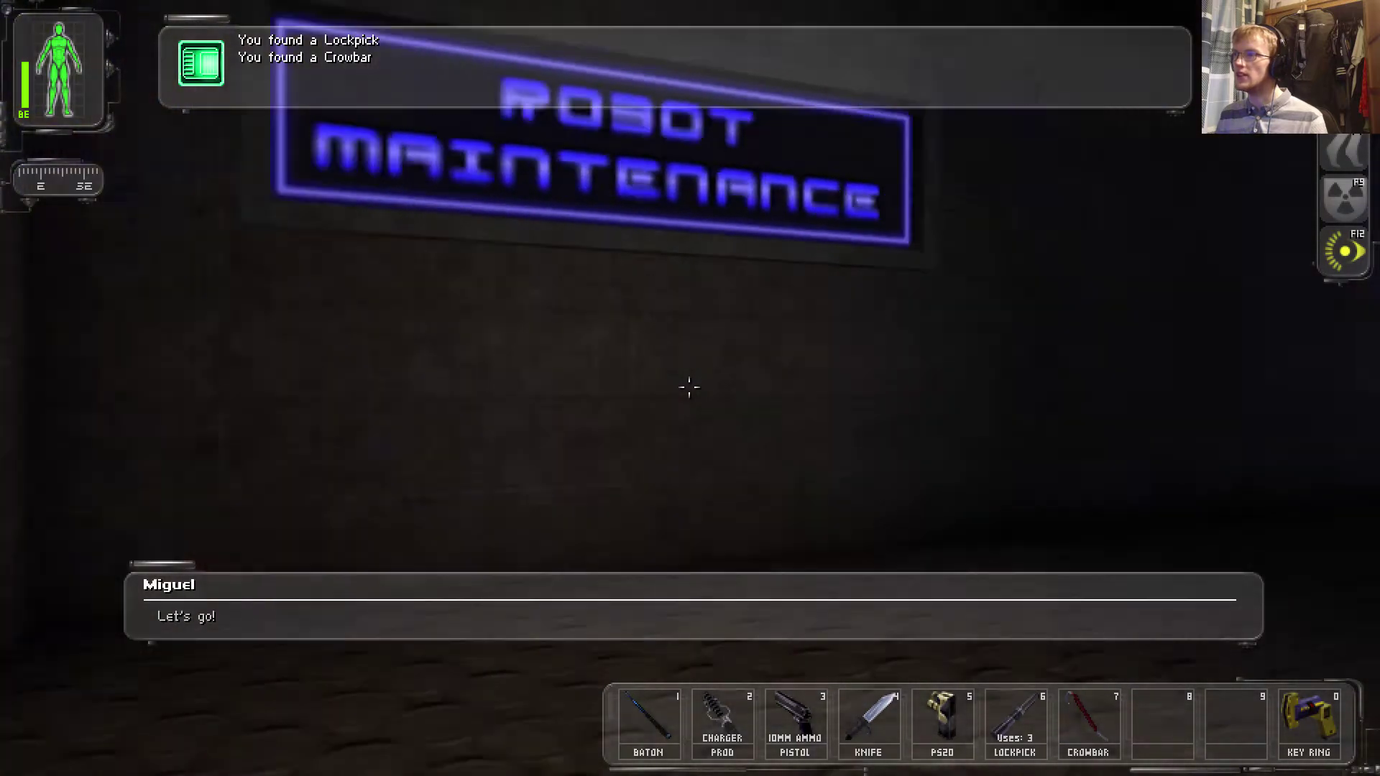
key("F12")
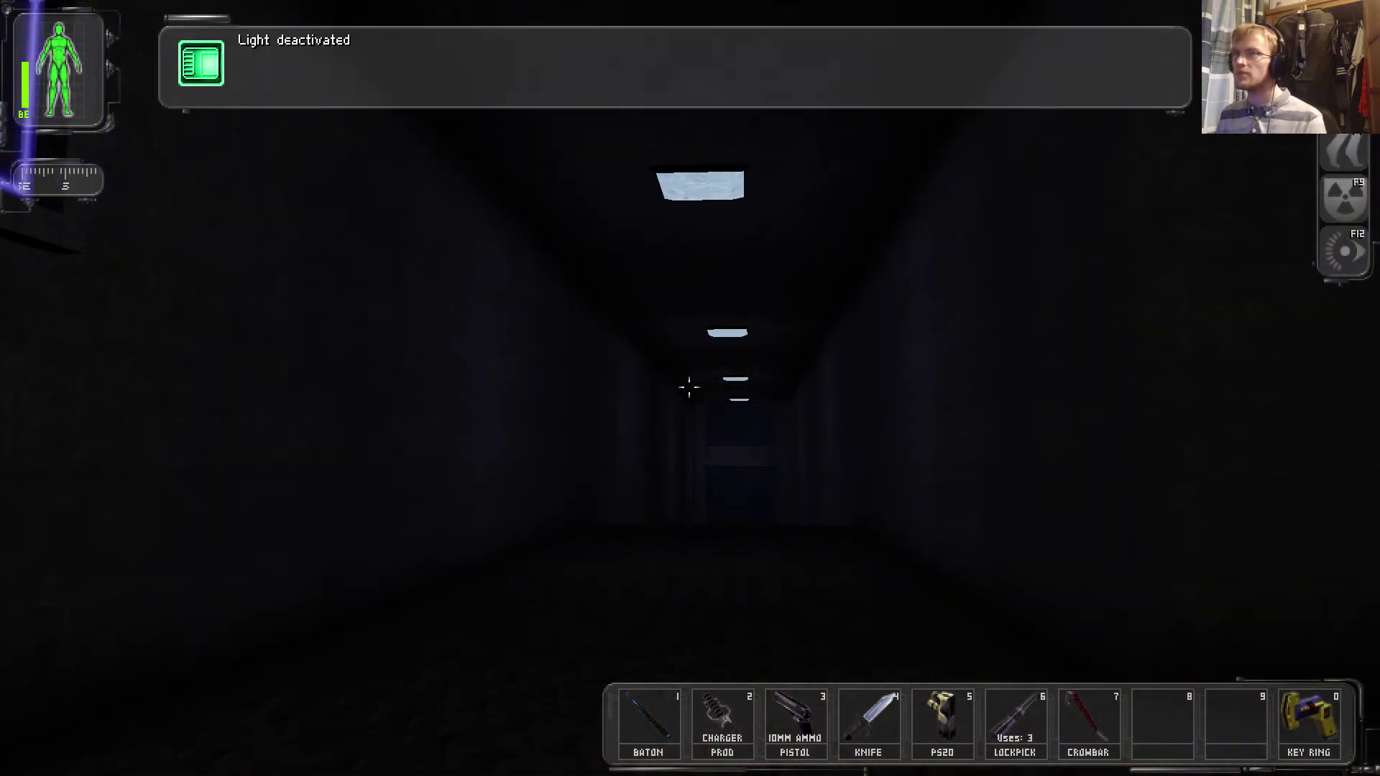
Recheck the goals, notes and MJ12 Lab Facility map in the datavault
key("Escape")
key("Escape")
key("F1")
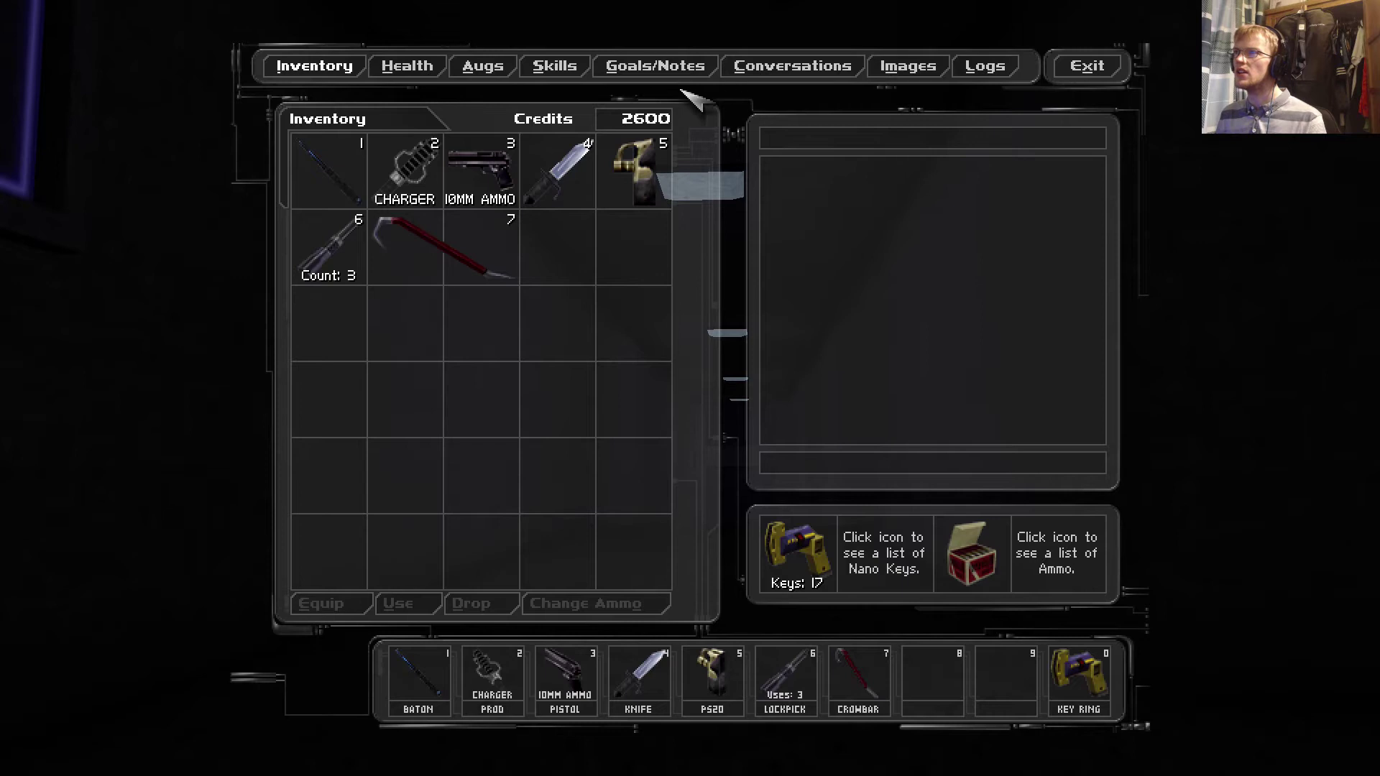
left_click(659, 67)
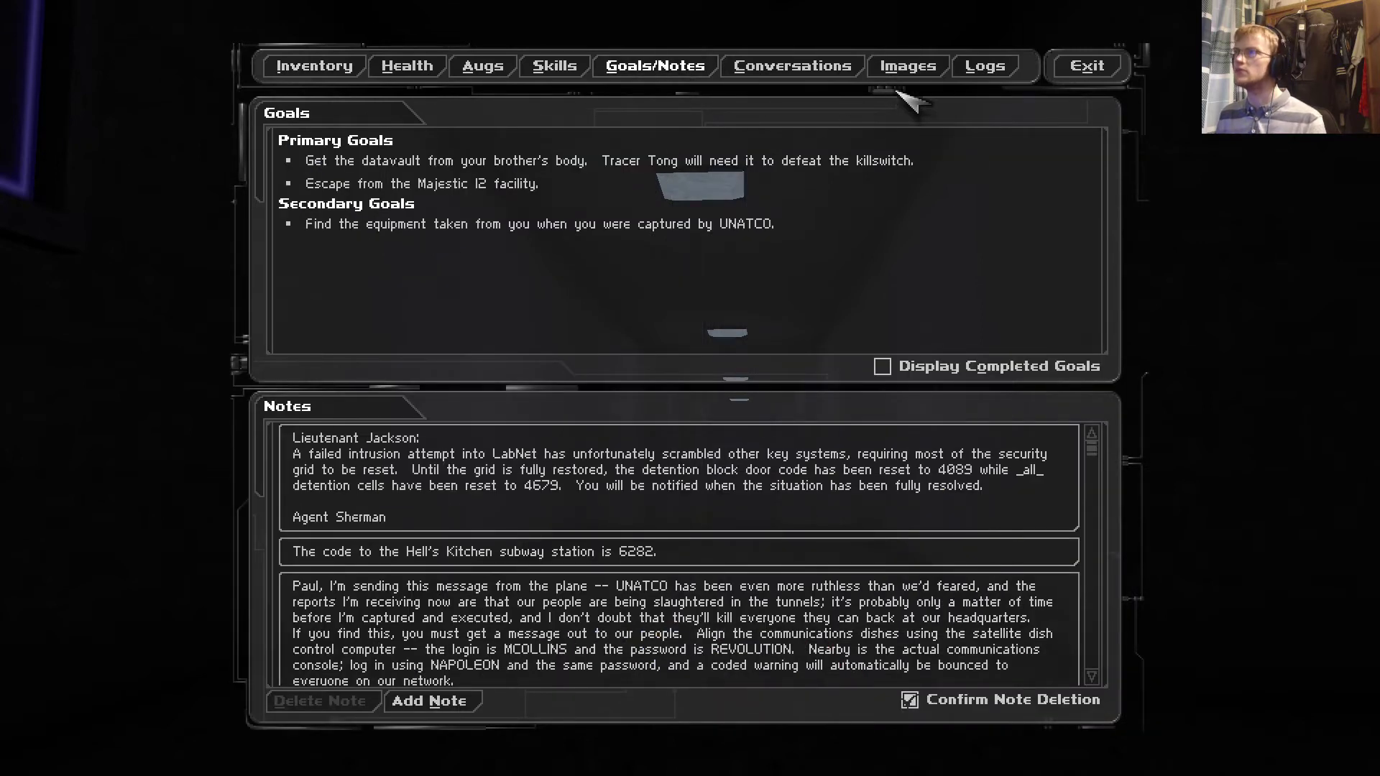
left_click(908, 67)
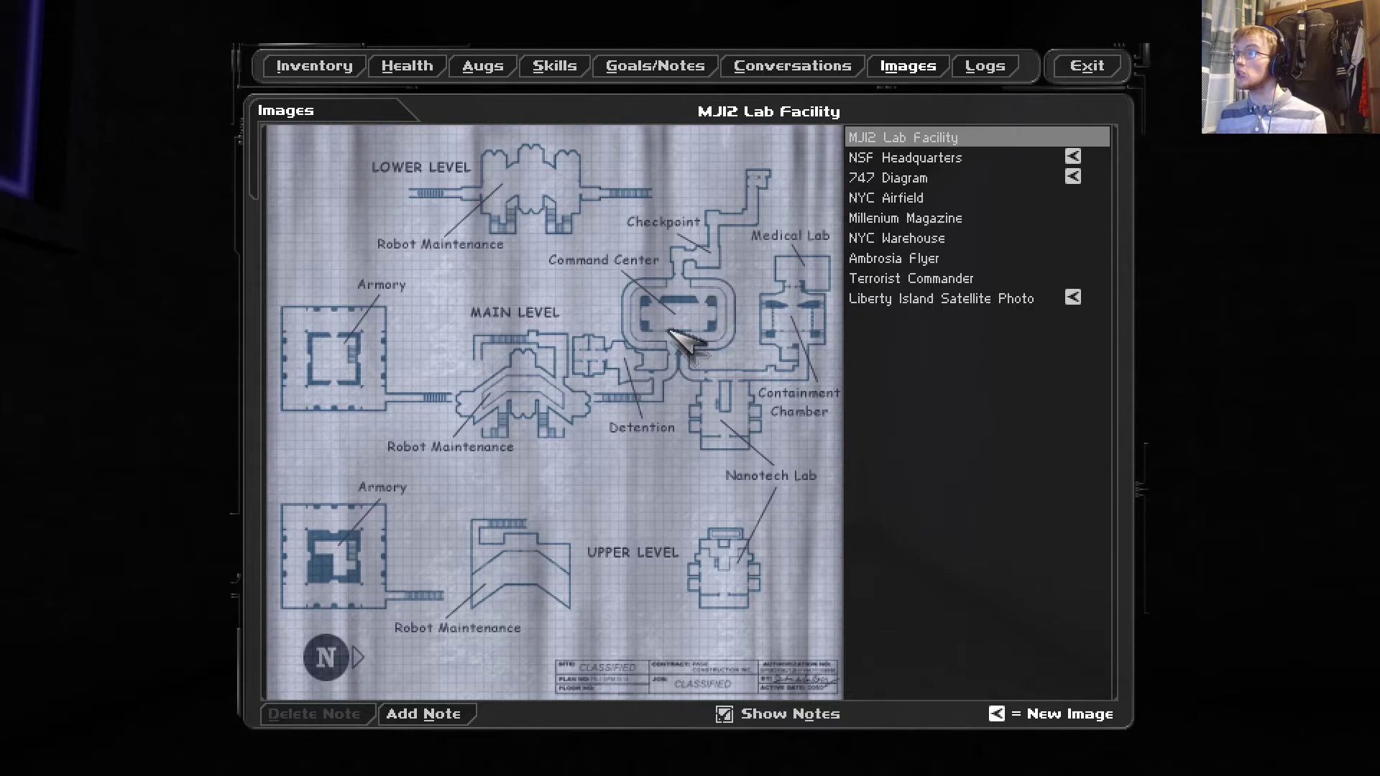
key("F1")
key("Escape")
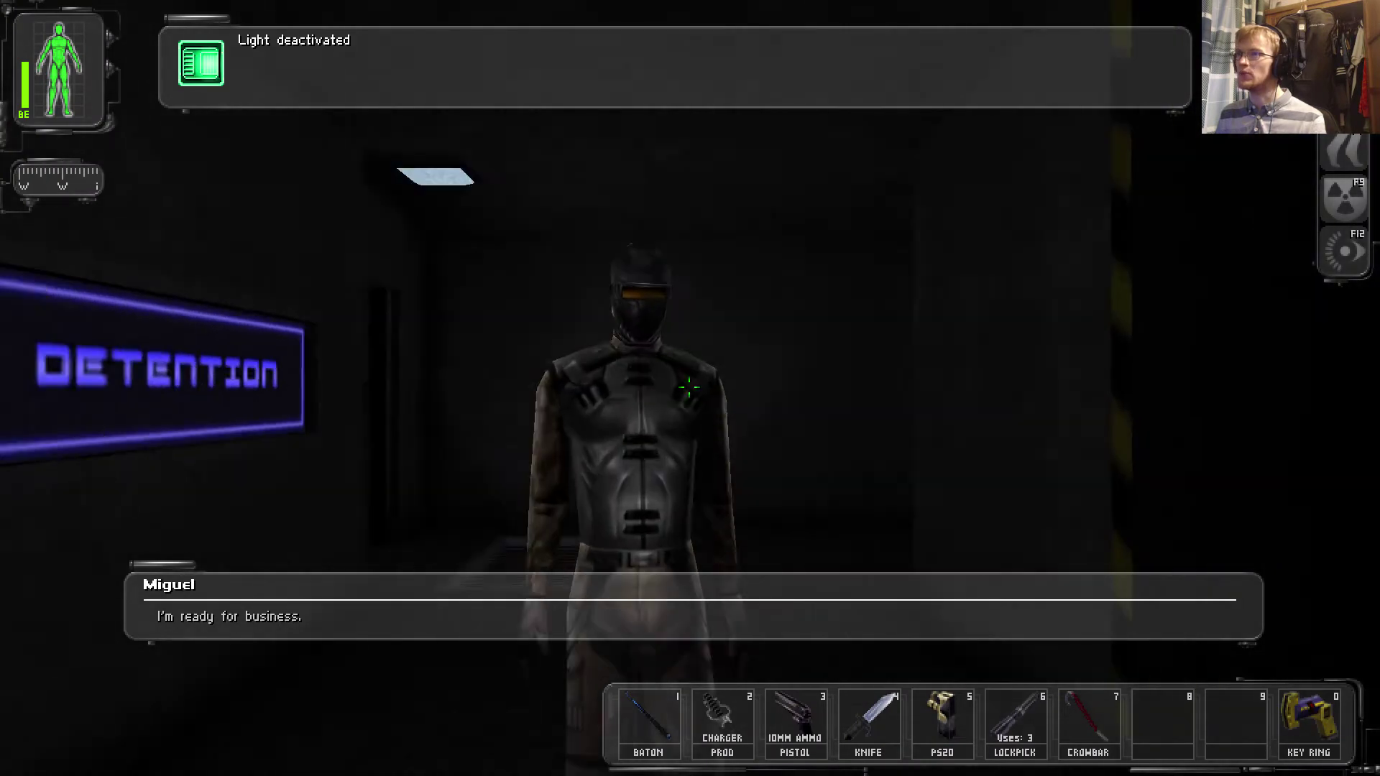
Open the unlocked floor grate and move through the dark red-walled space
key("w")
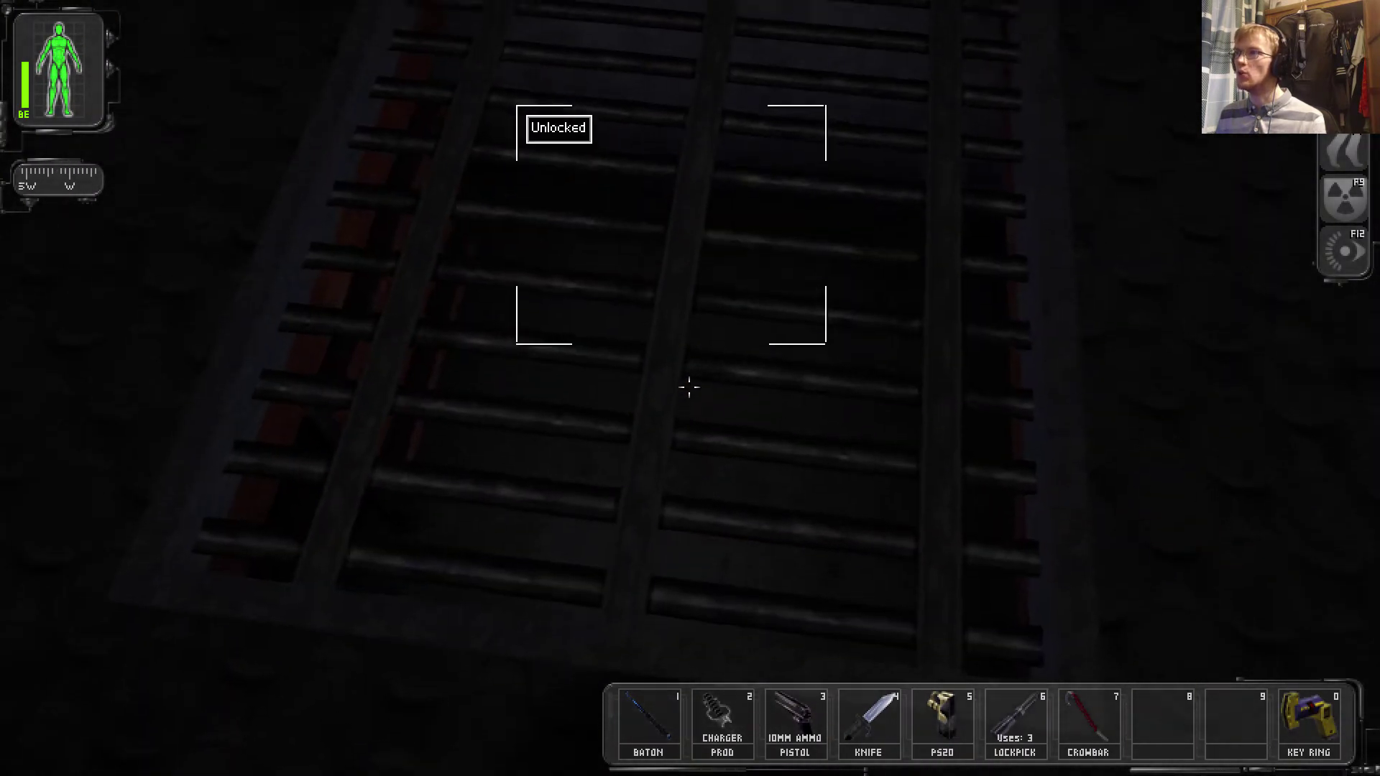
right_click(689, 387)
key("w")
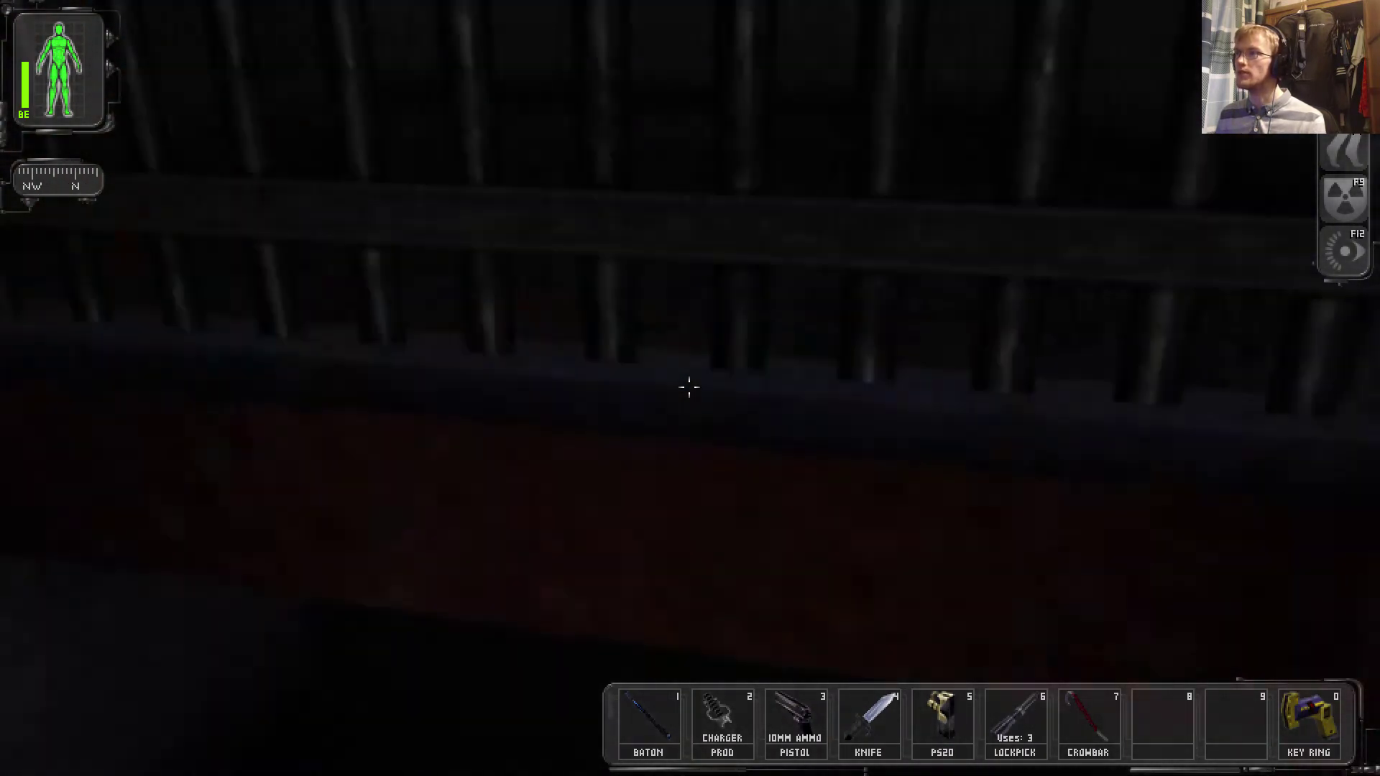
key("w")
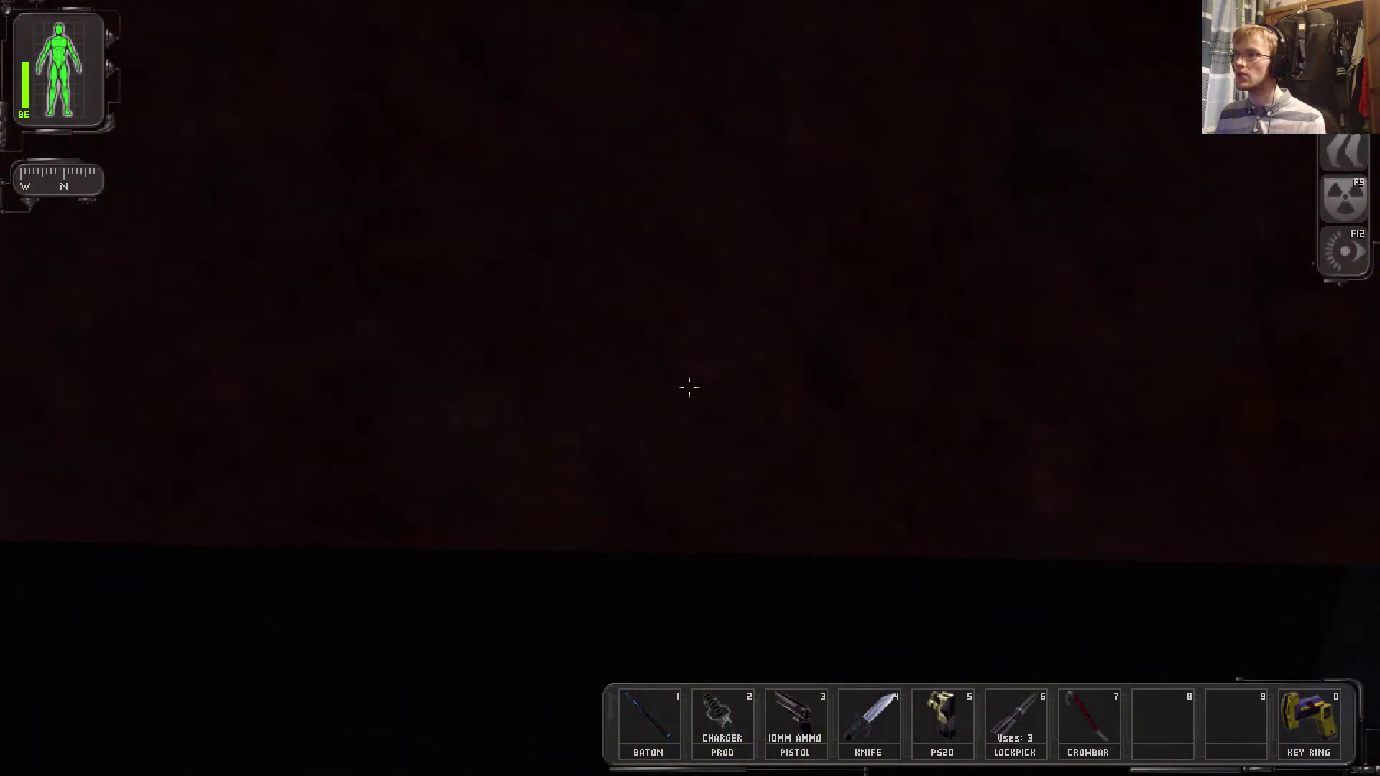
key("w")
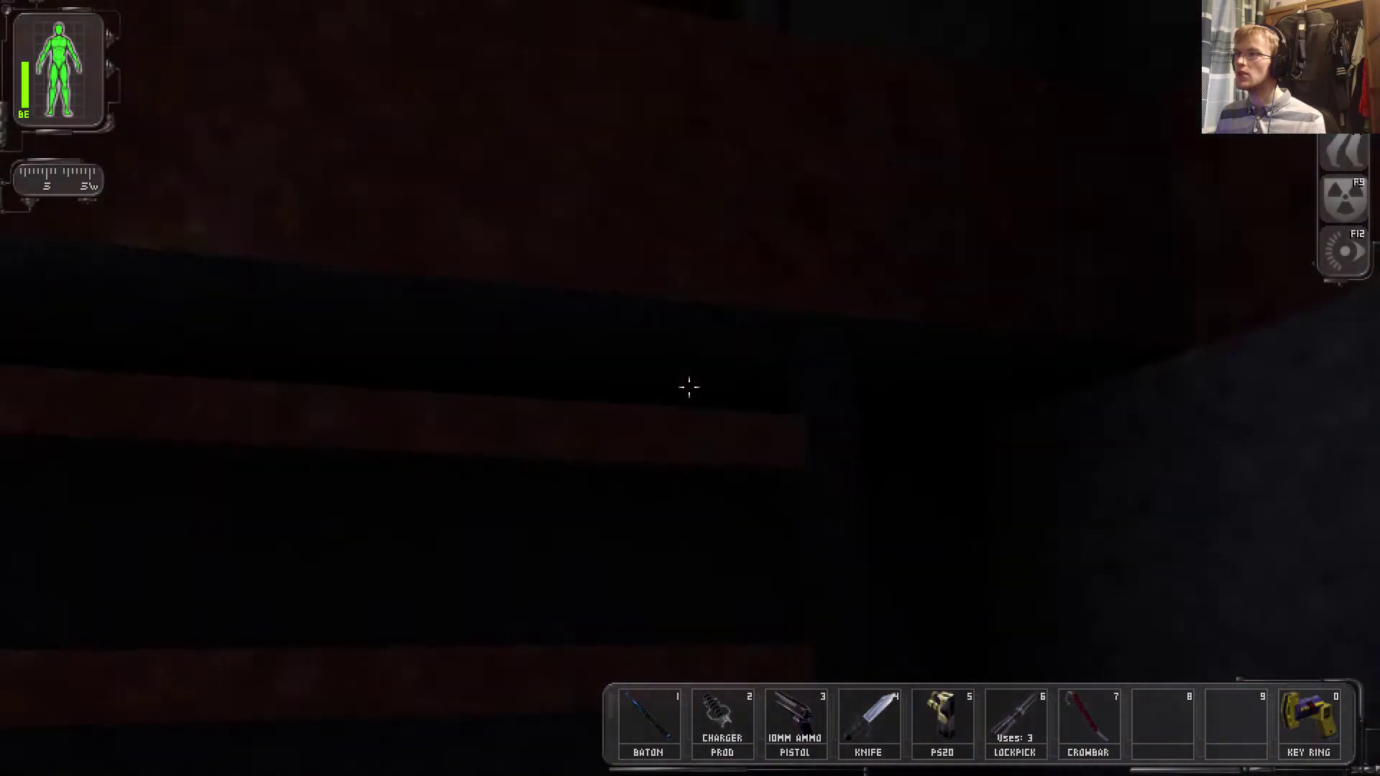
key("w")
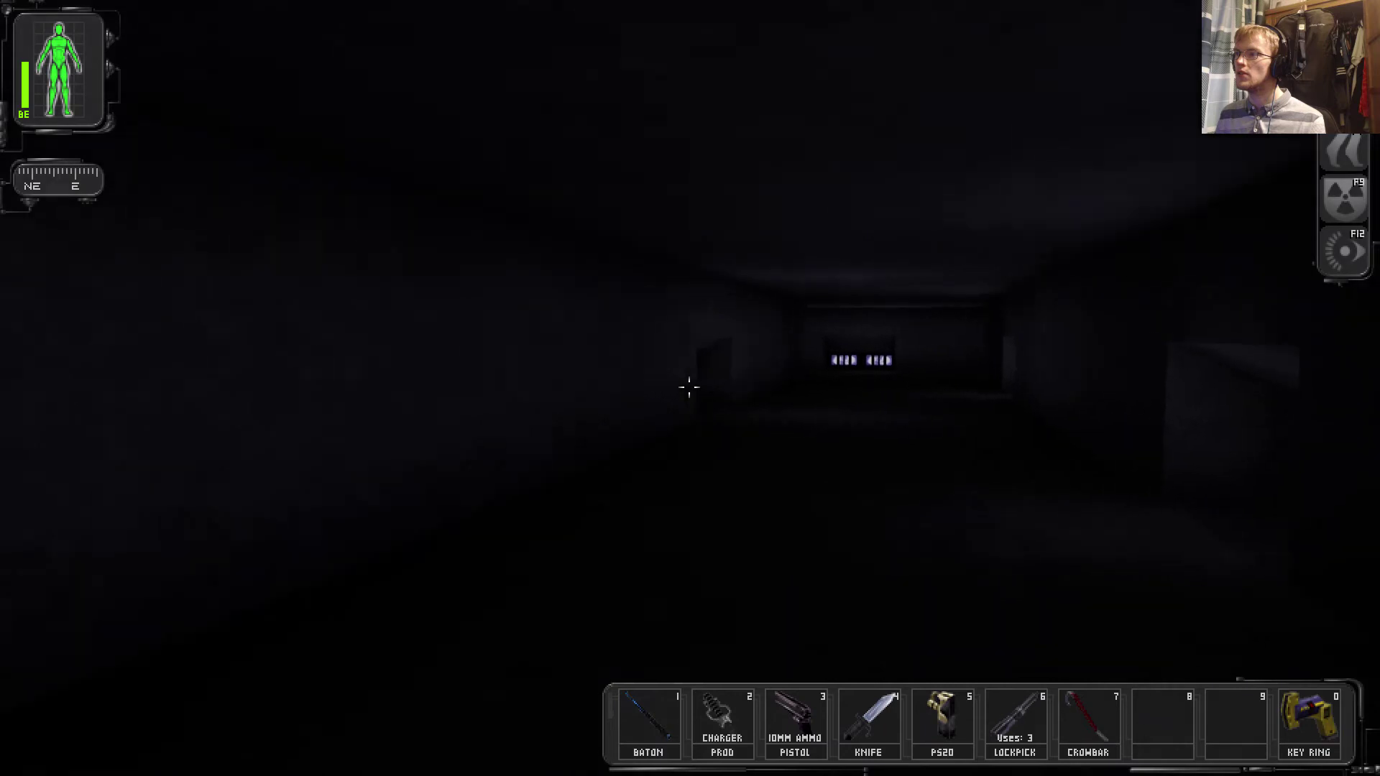
key("w")
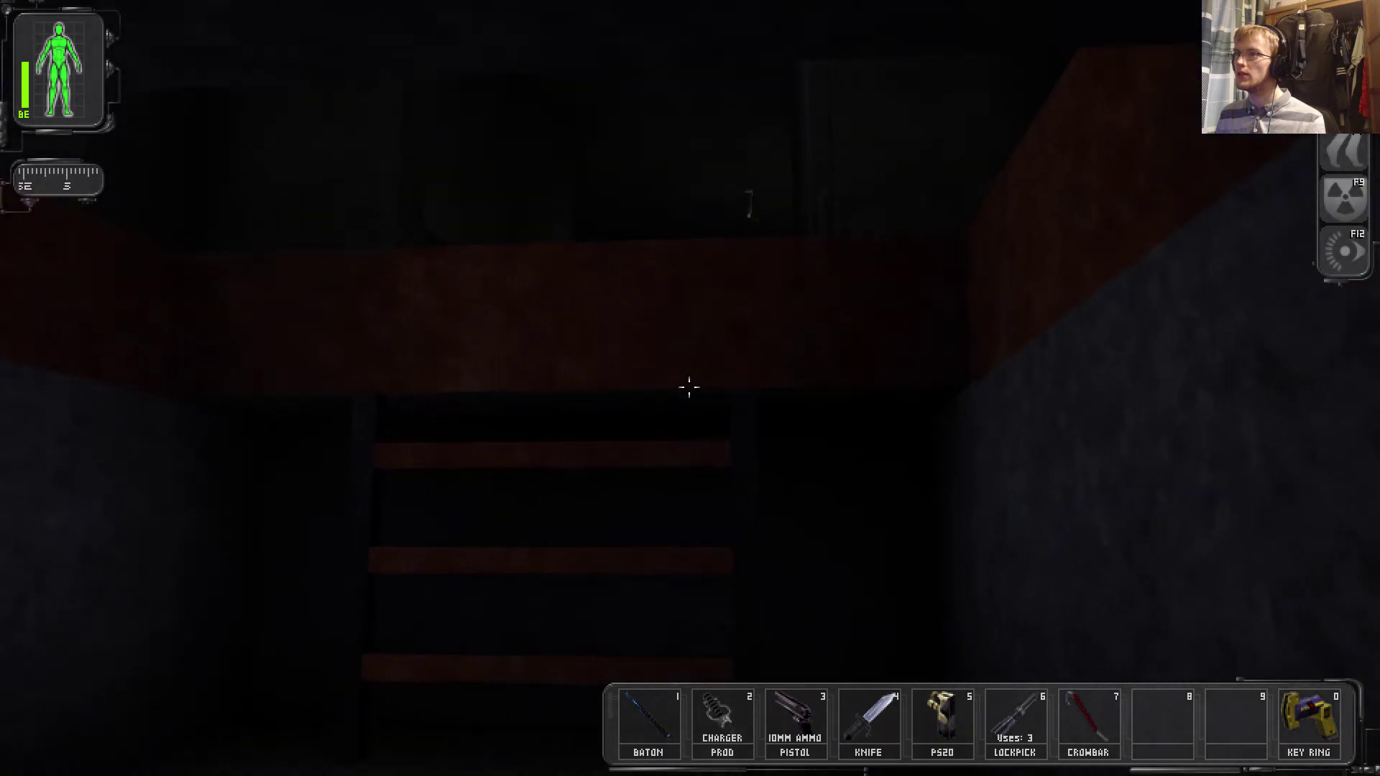
key("w")
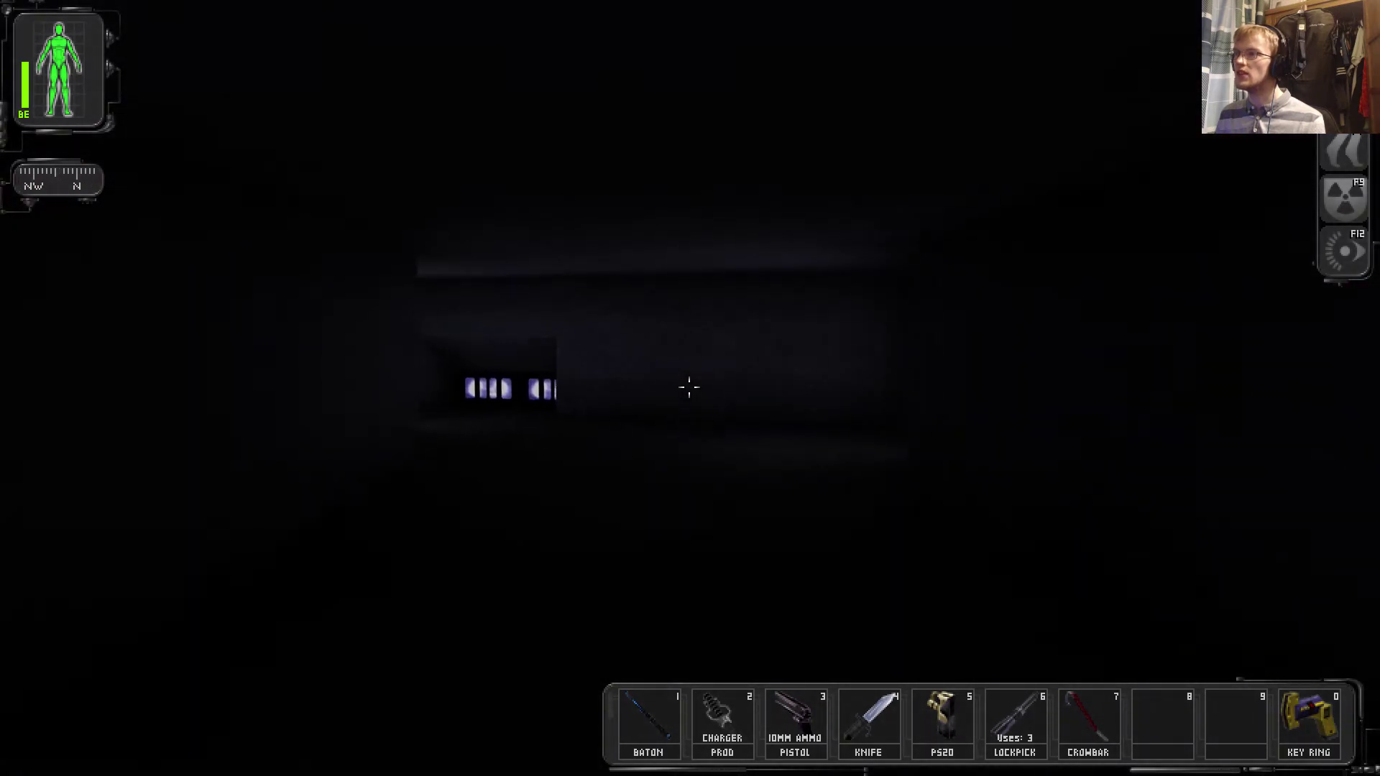
With the light augmentation on, walk the dark corridor to its end, then pause the game
key("F12")
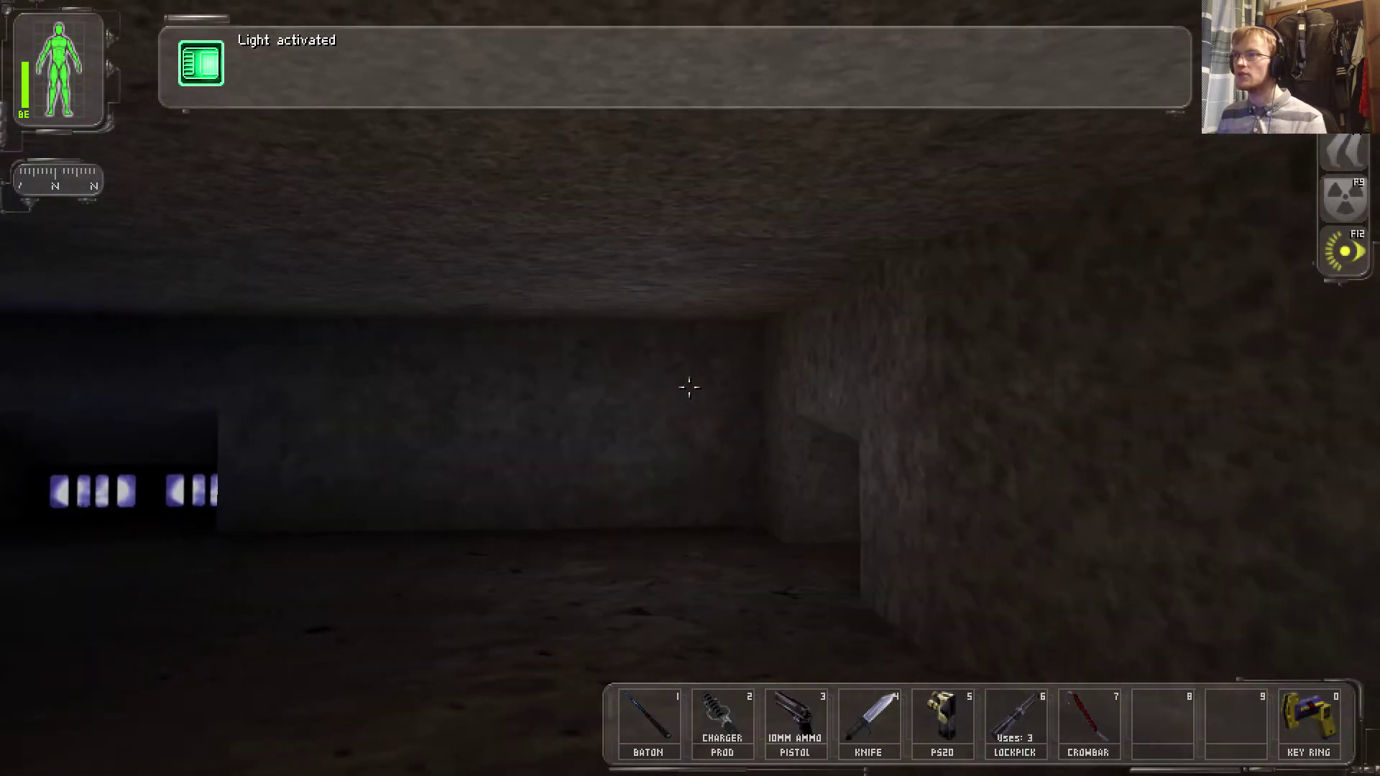
key("w")
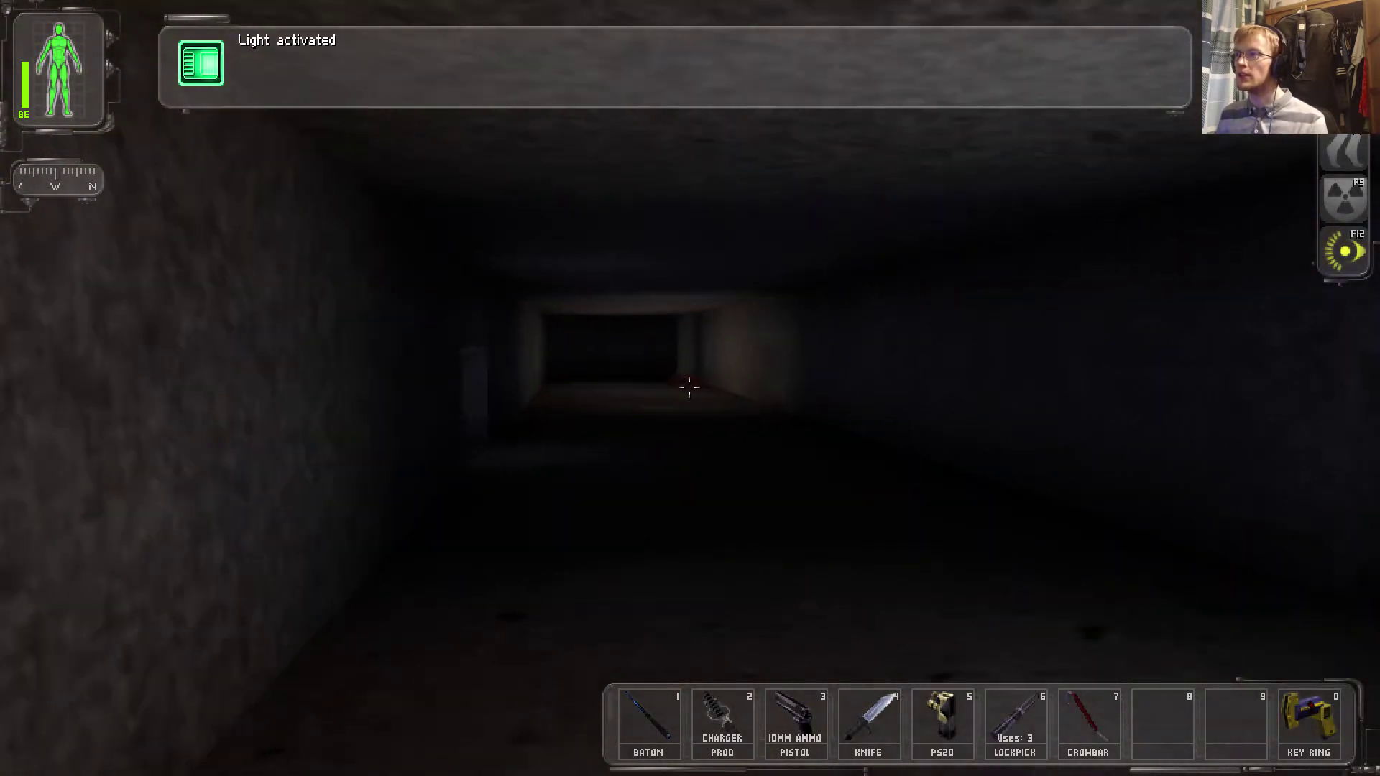
key("w")
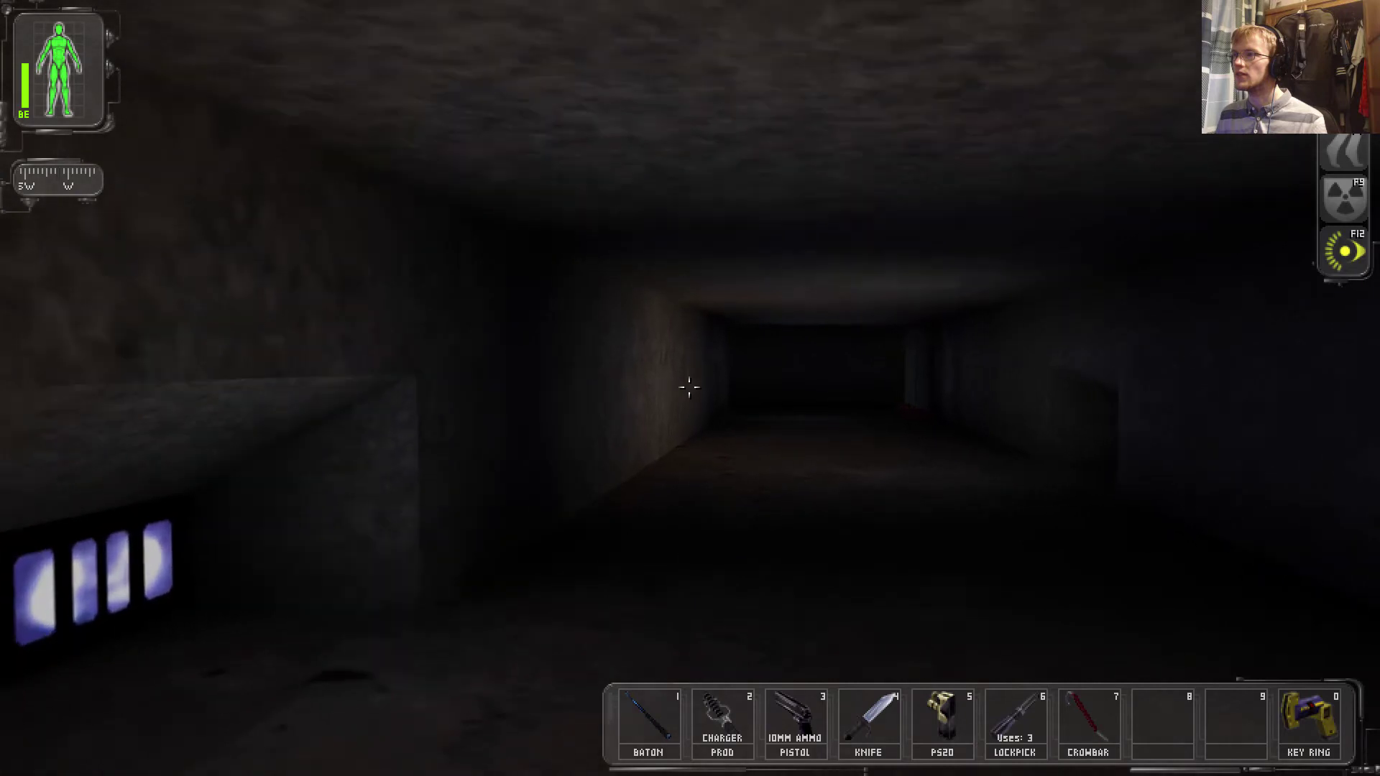
key("w")
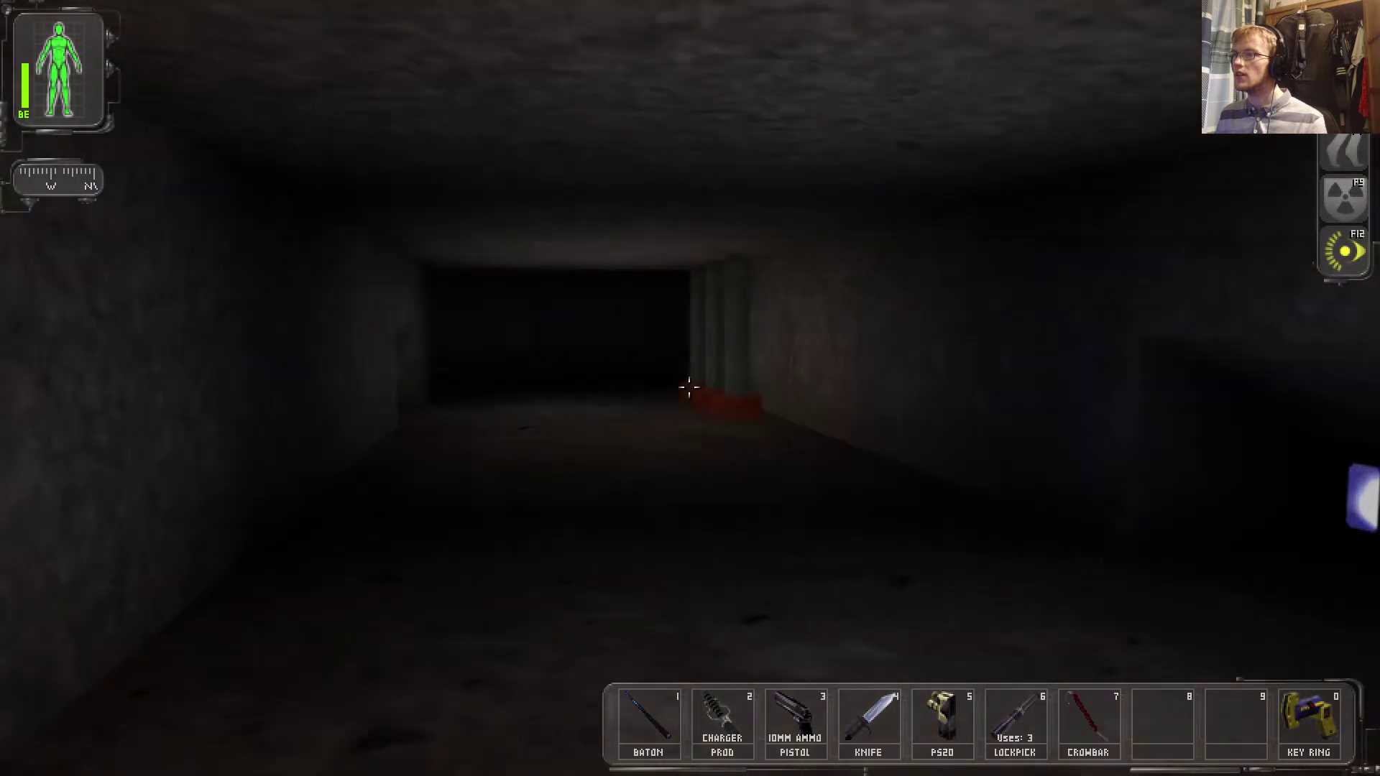
key("w")
key("w")
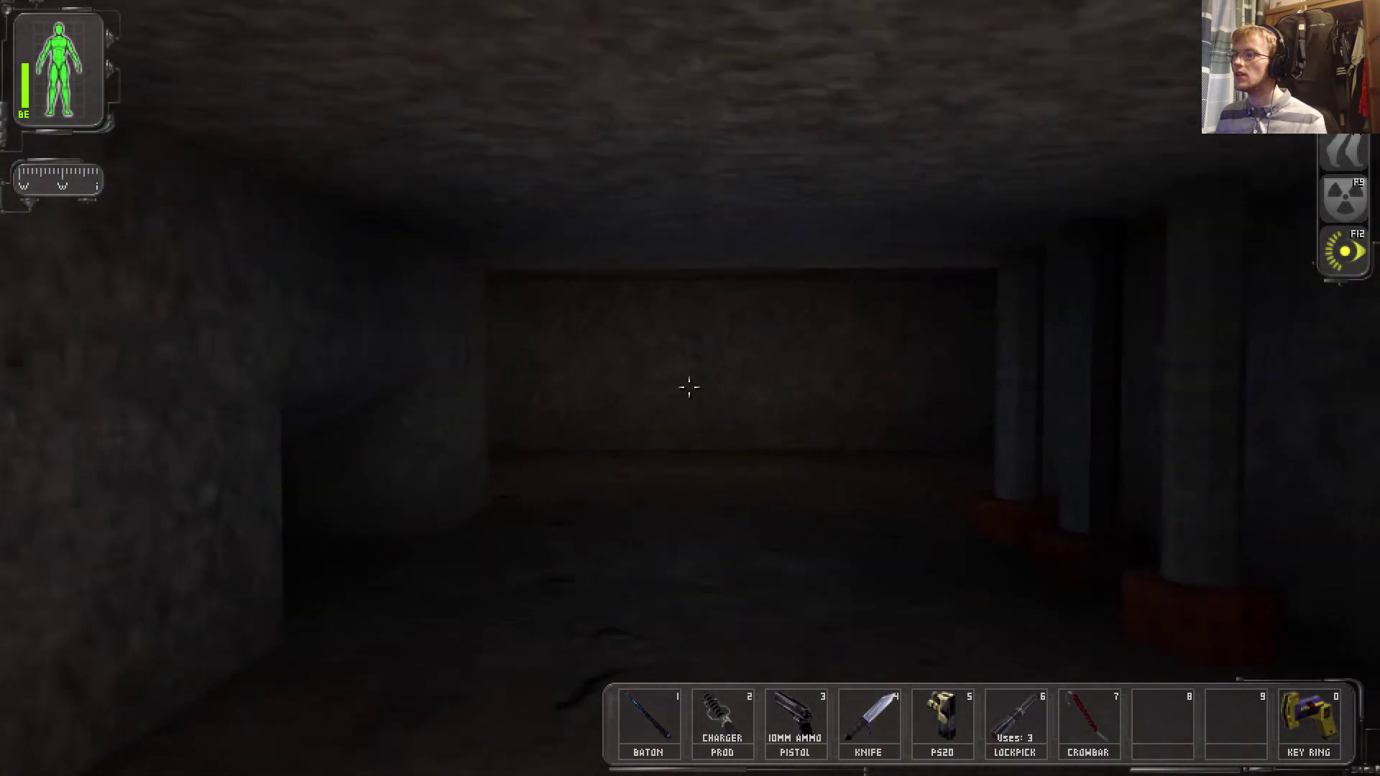
key("w")
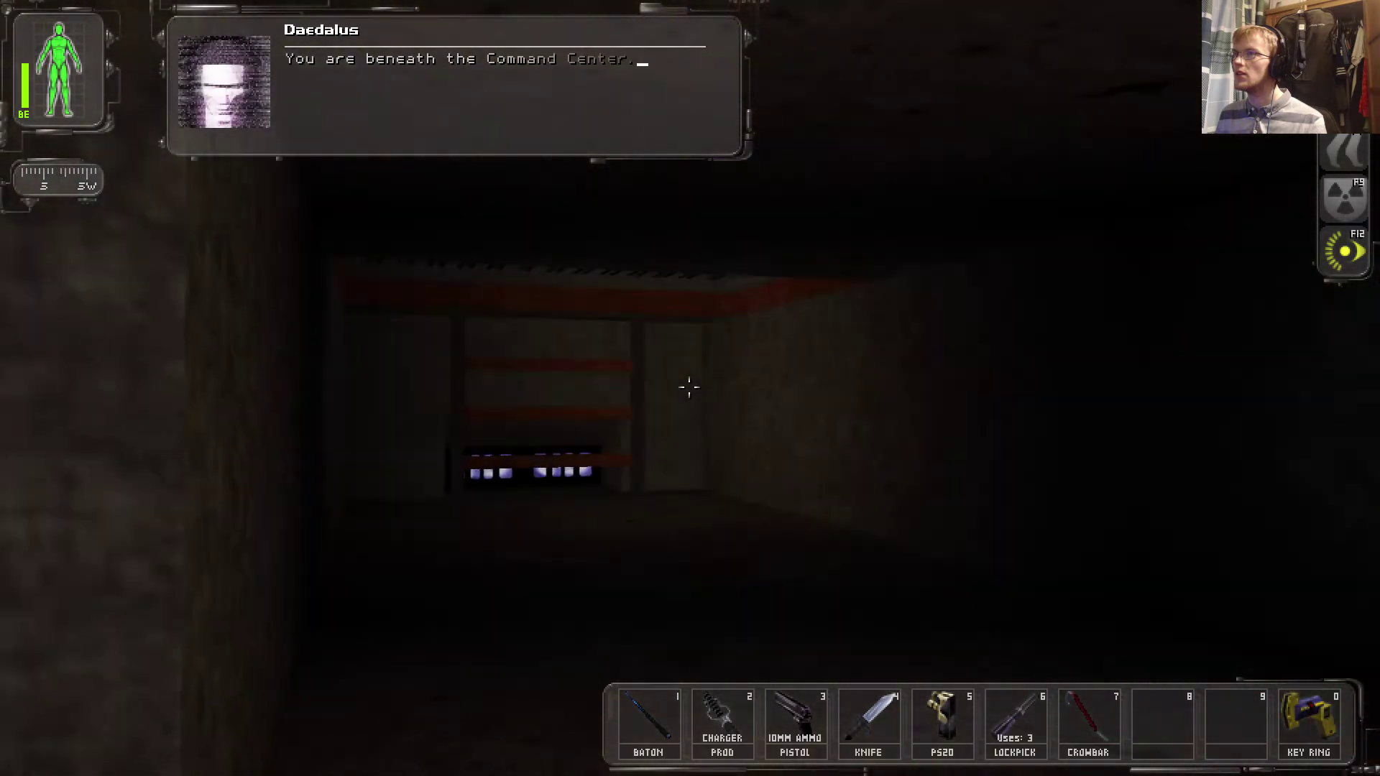
key("F12")
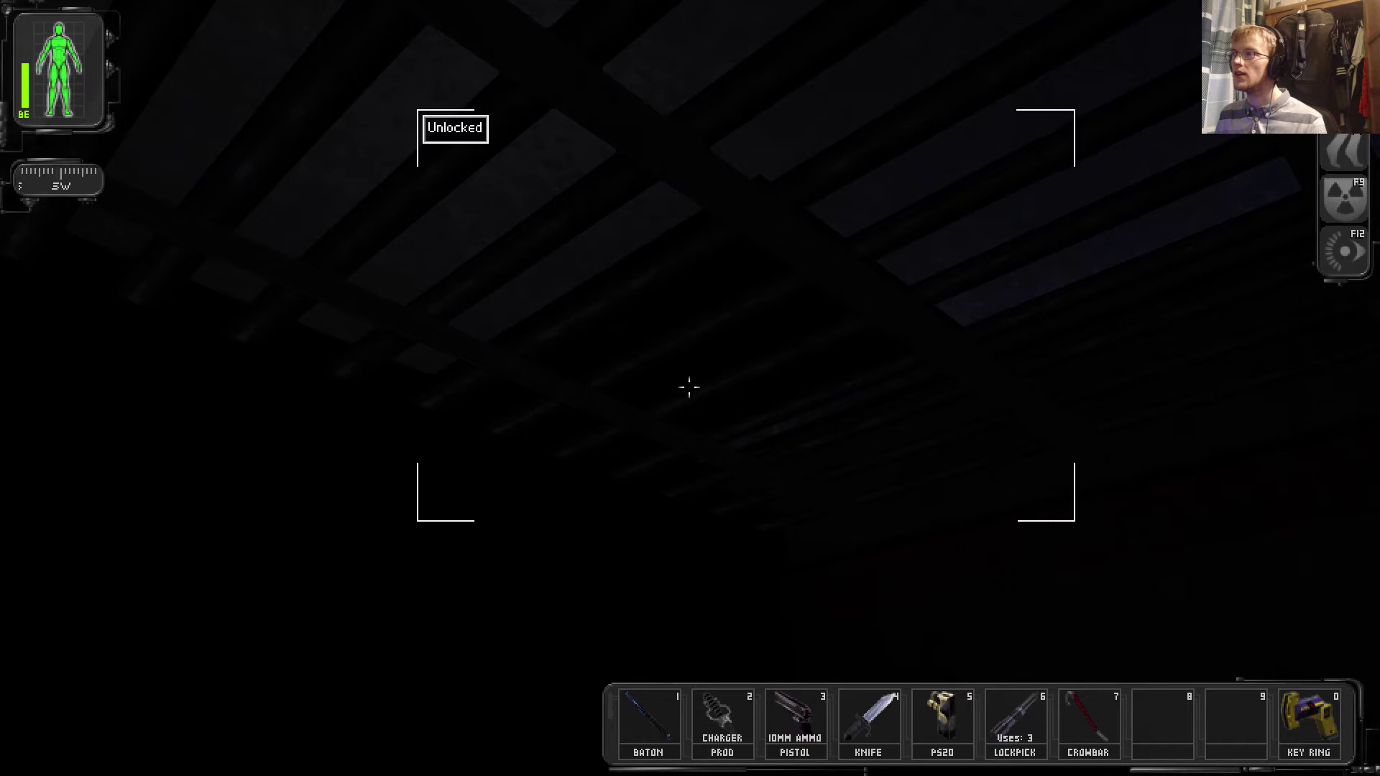
key("Escape")
Save the game, then pick up the assault rifle and its 7.62mm ammo clip
left_click(688, 222)
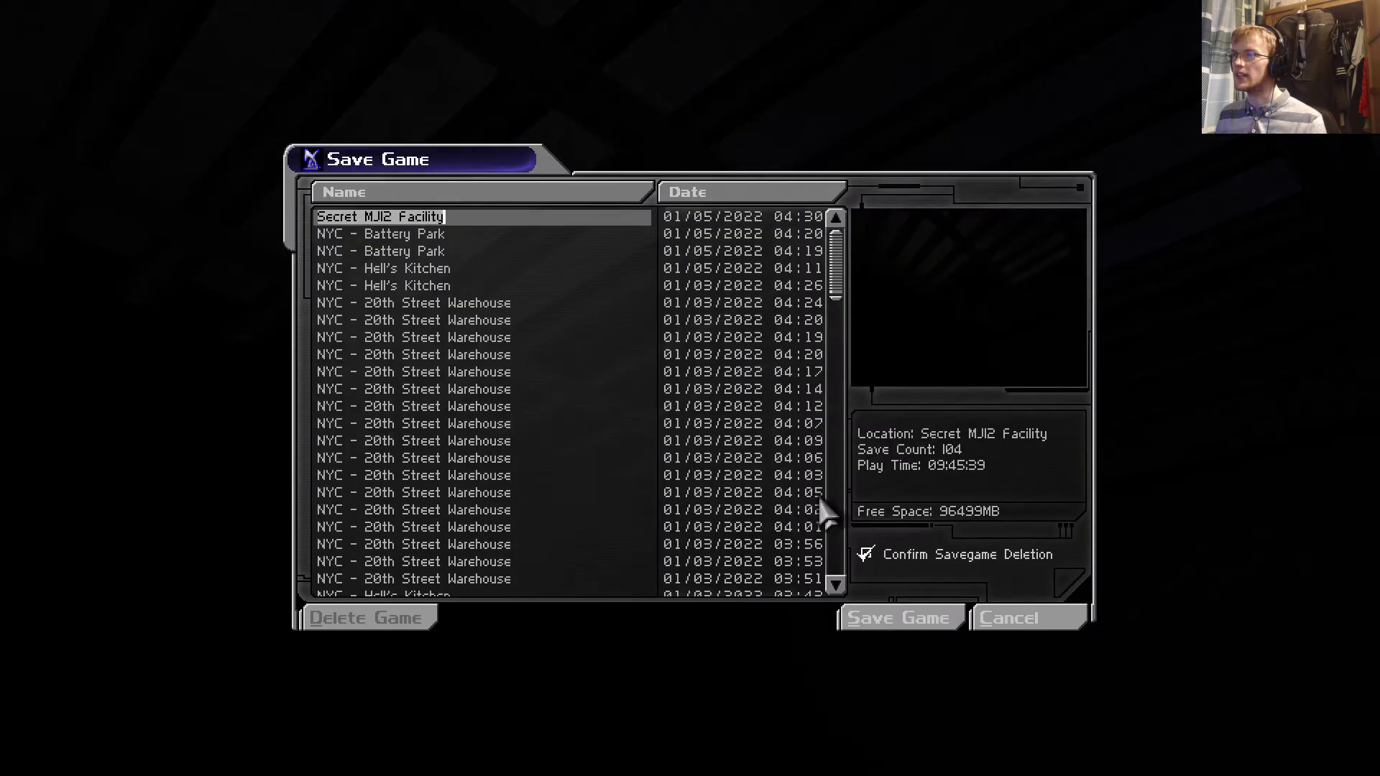
left_click(879, 624)
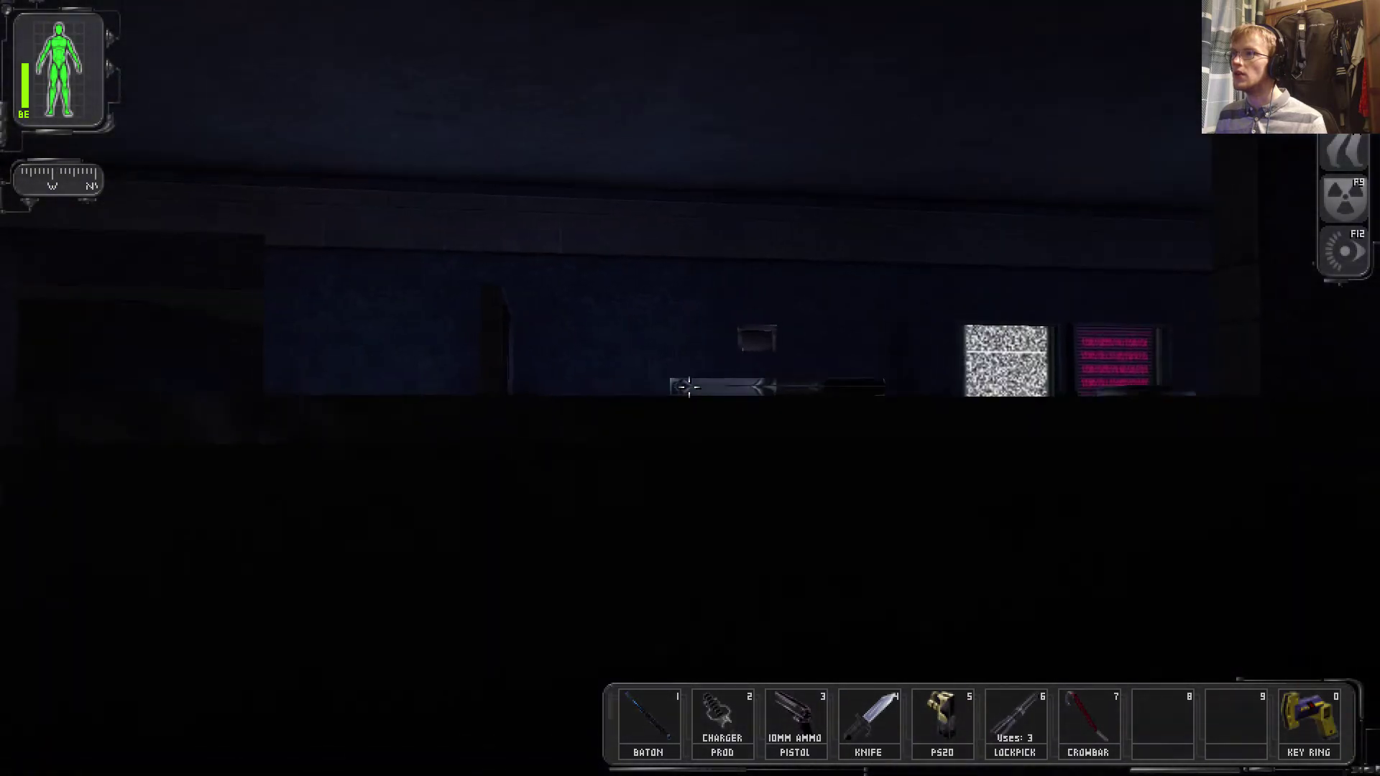
right_click(690, 387)
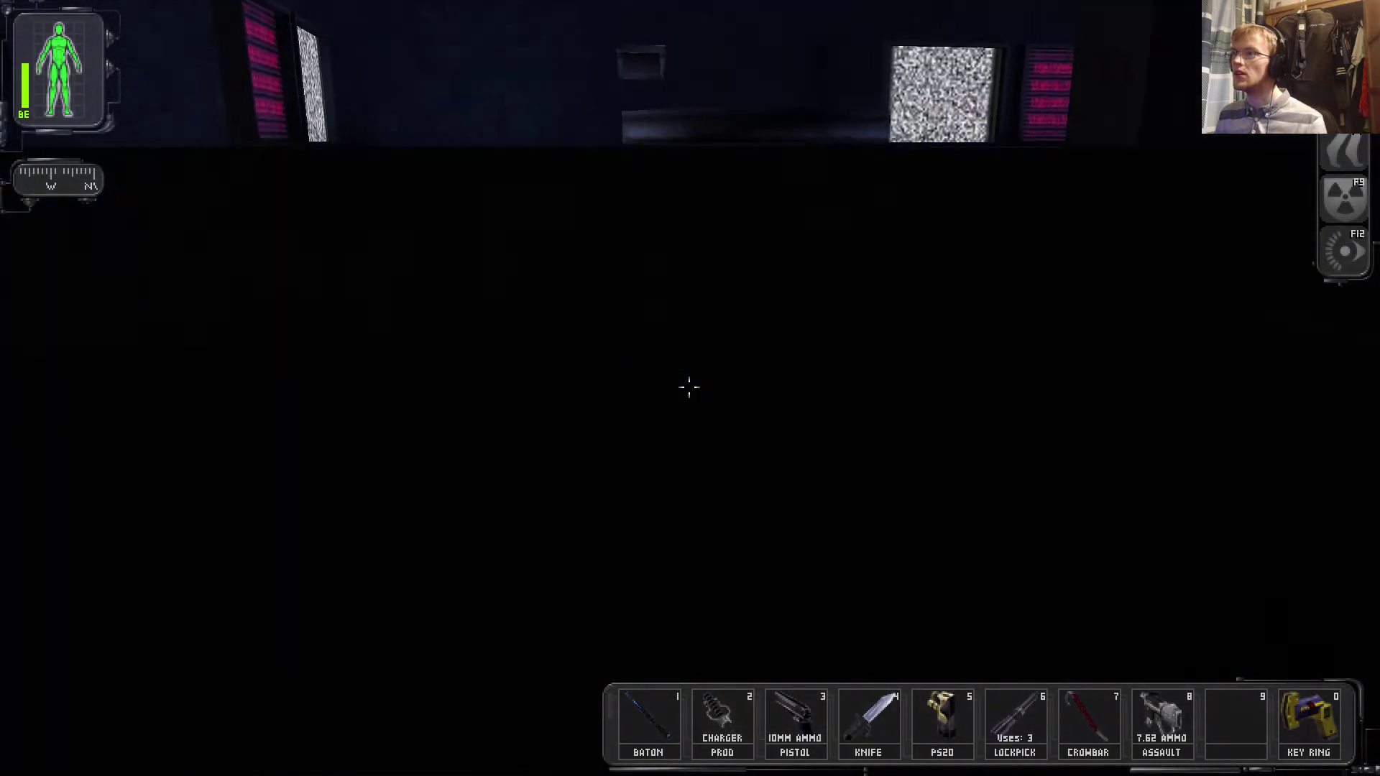
right_click(690, 386)
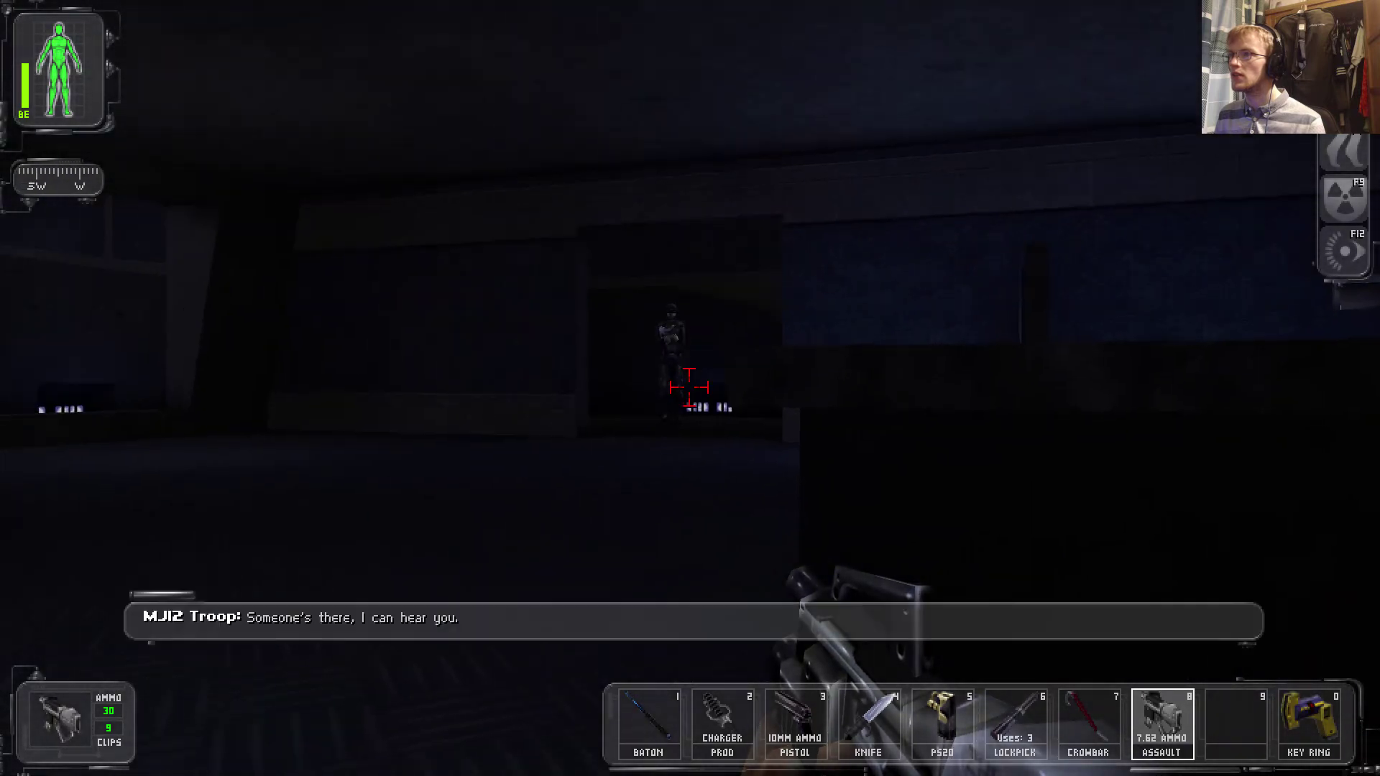
Gun down the MJ12 troopers in the dark room with the assault rifle, then holster it
left_click(690, 386)
left_click(689, 386)
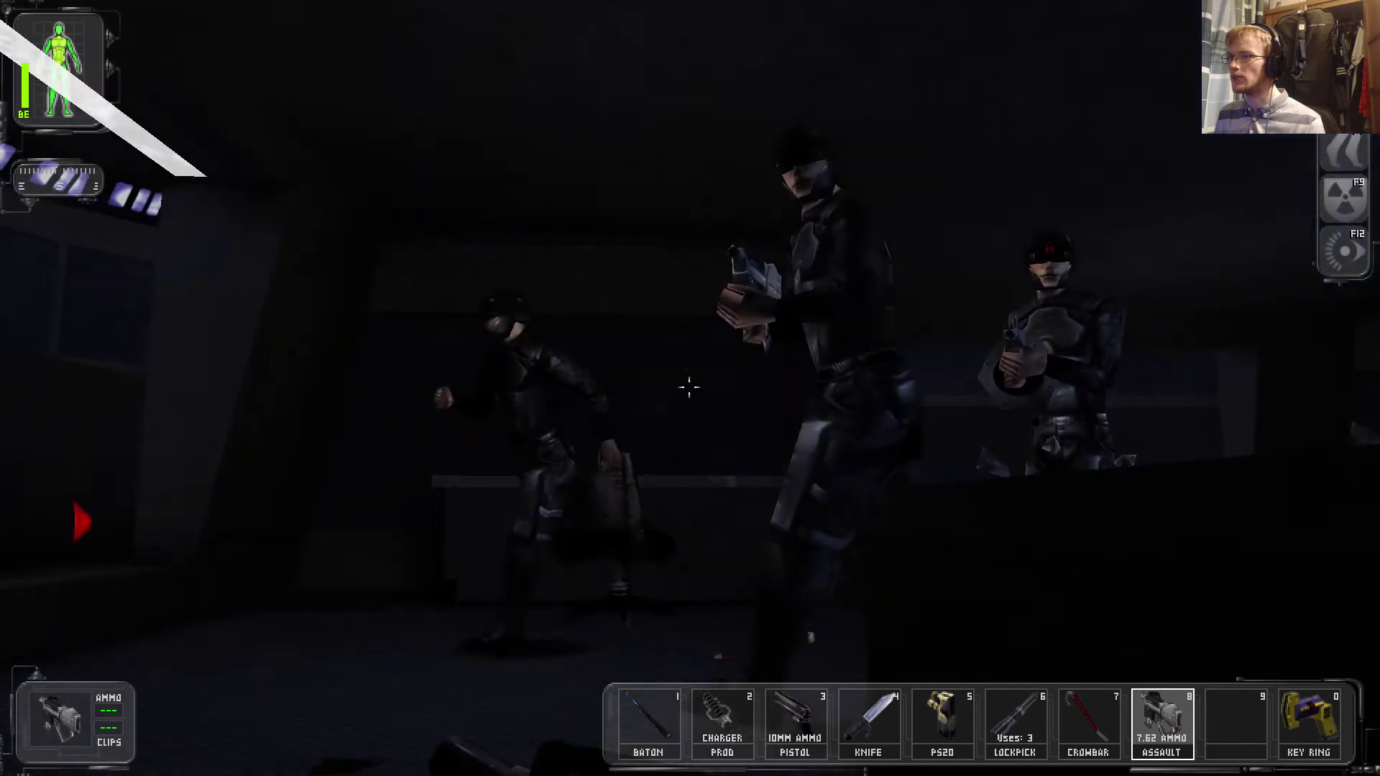
left_click(689, 386)
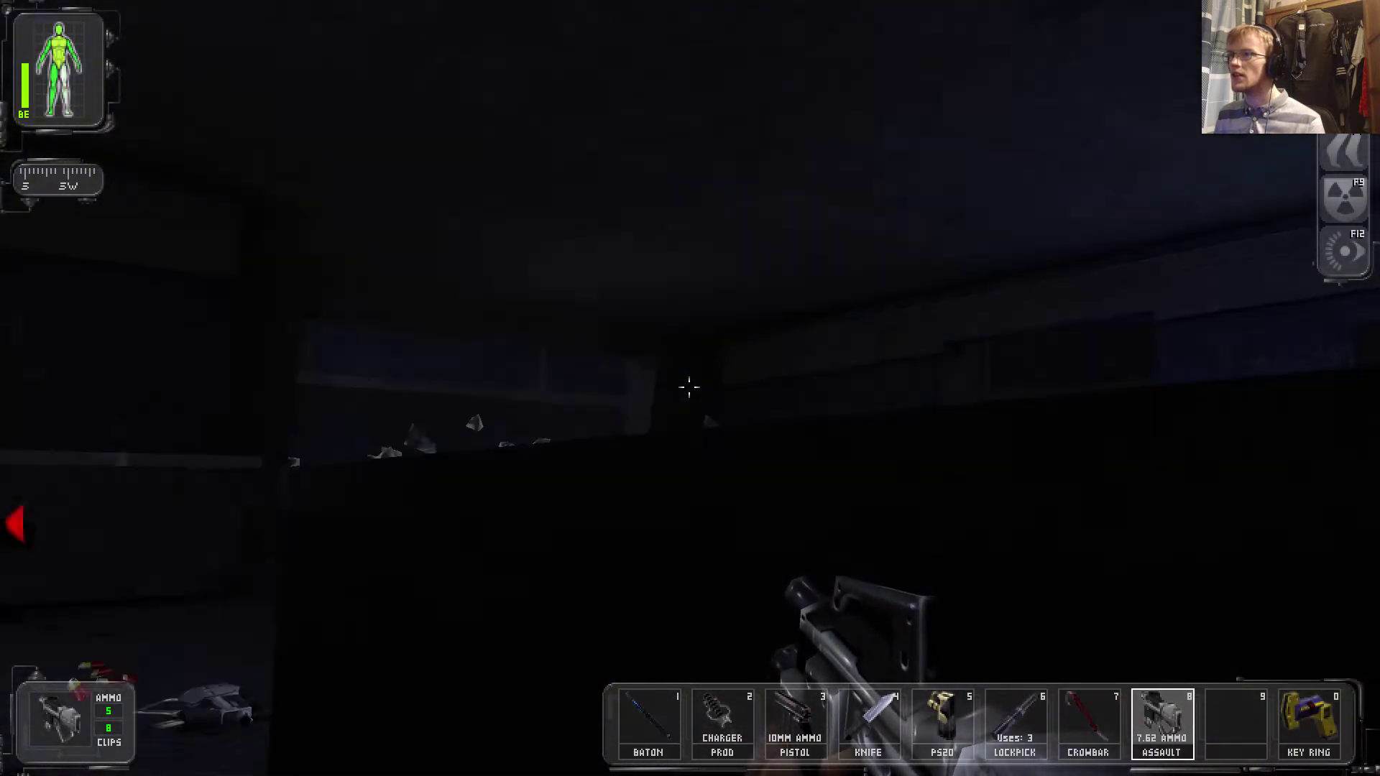
left_click(689, 386)
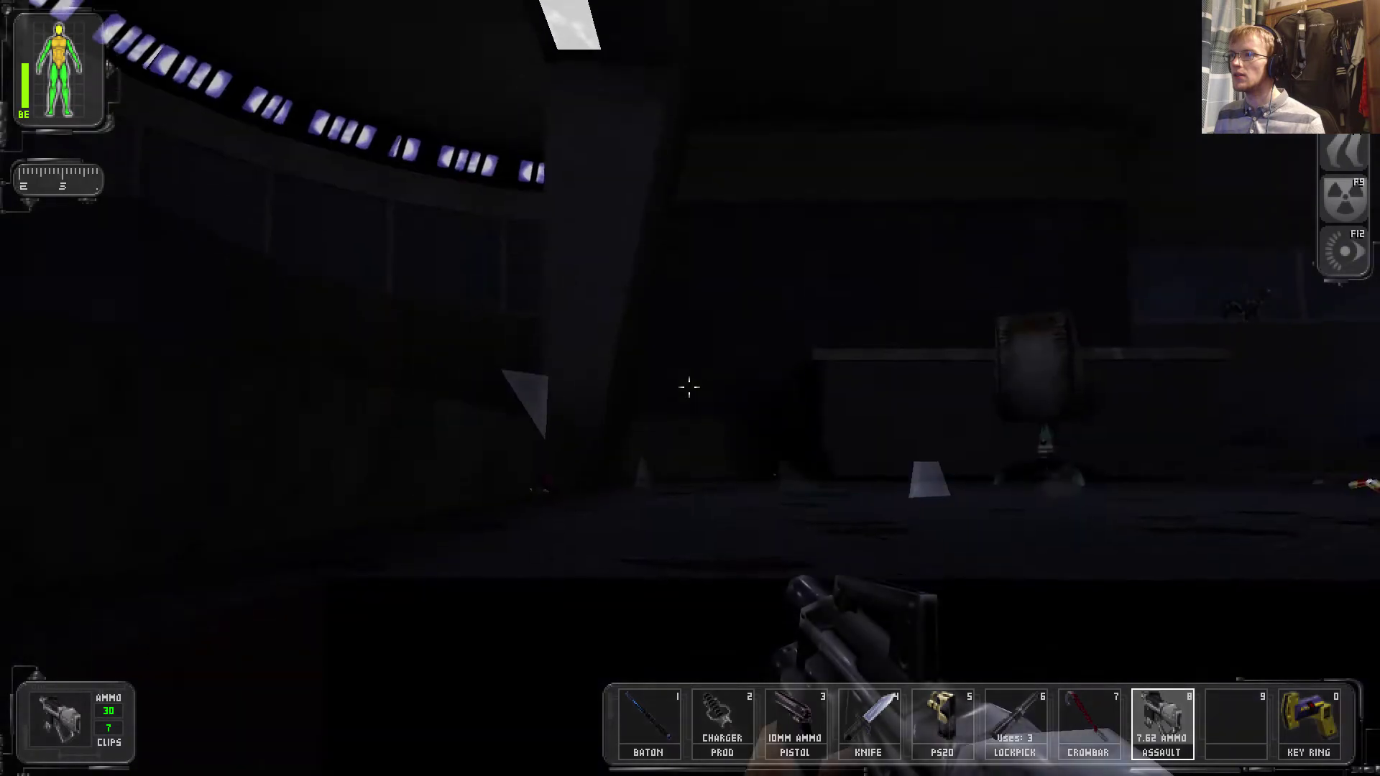
left_click(689, 386)
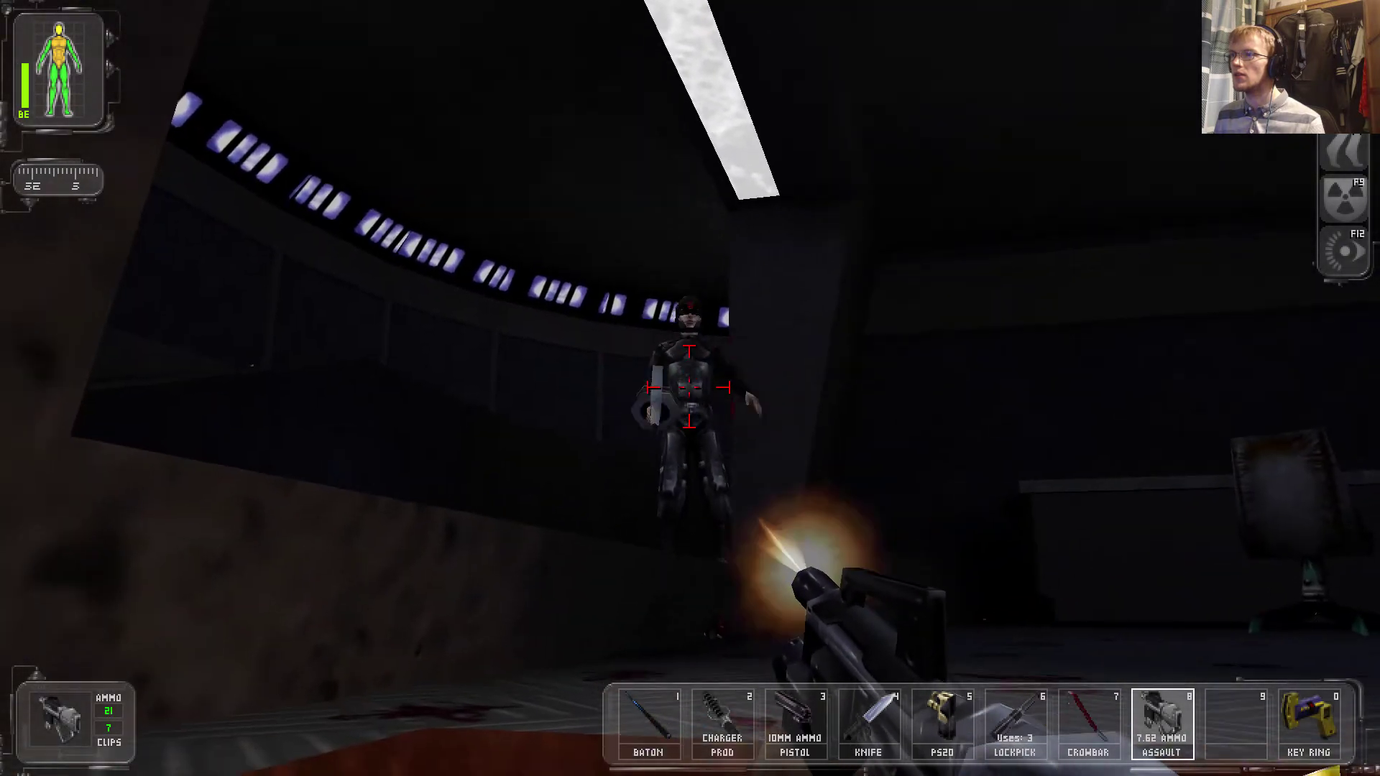
left_click(690, 387)
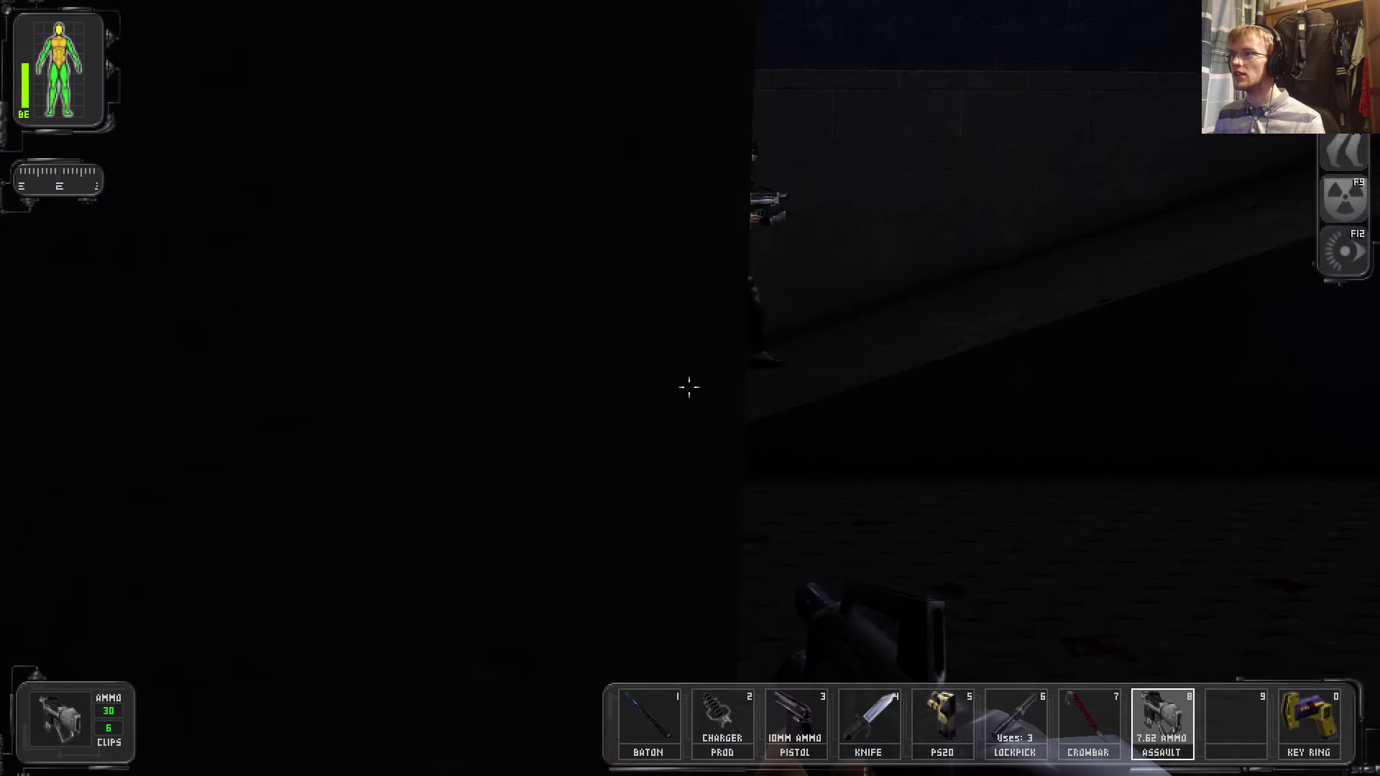
left_click(690, 386)
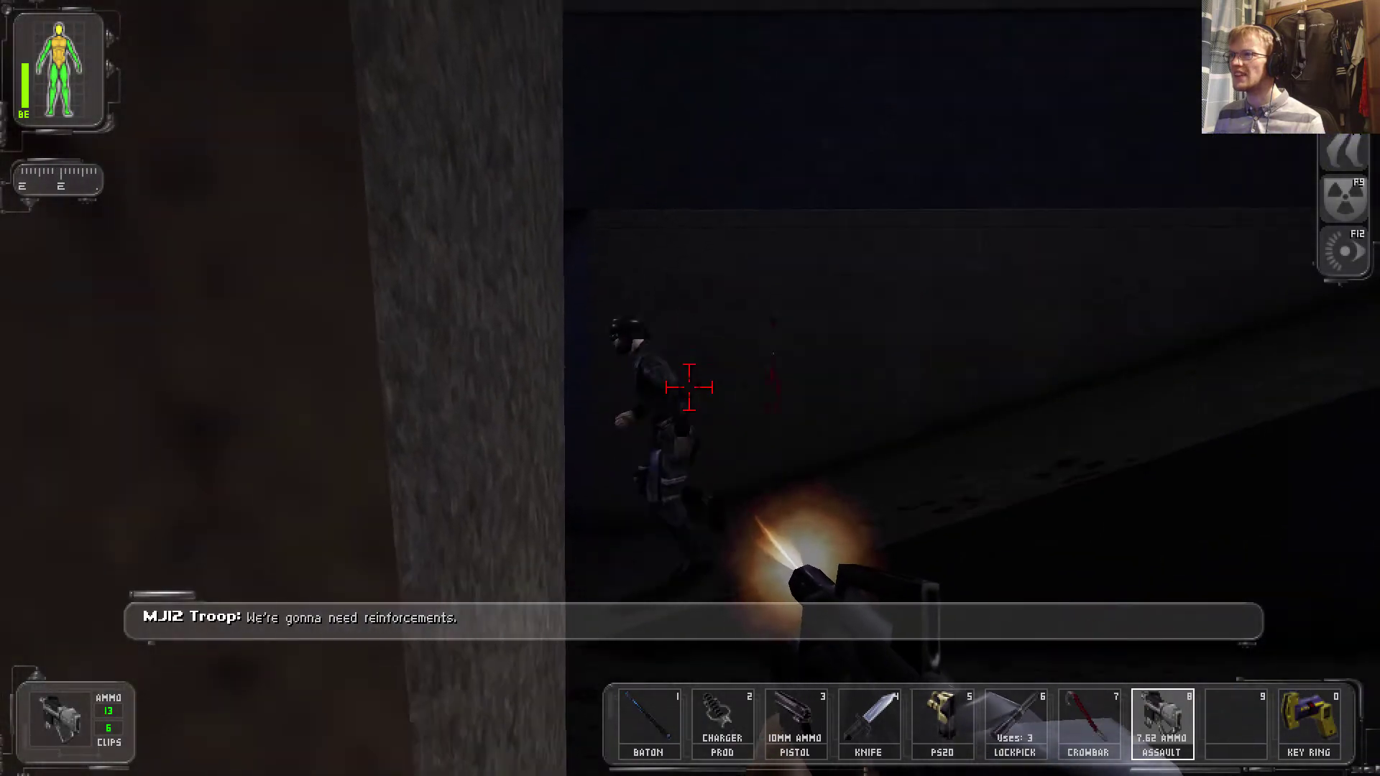
left_click(690, 386)
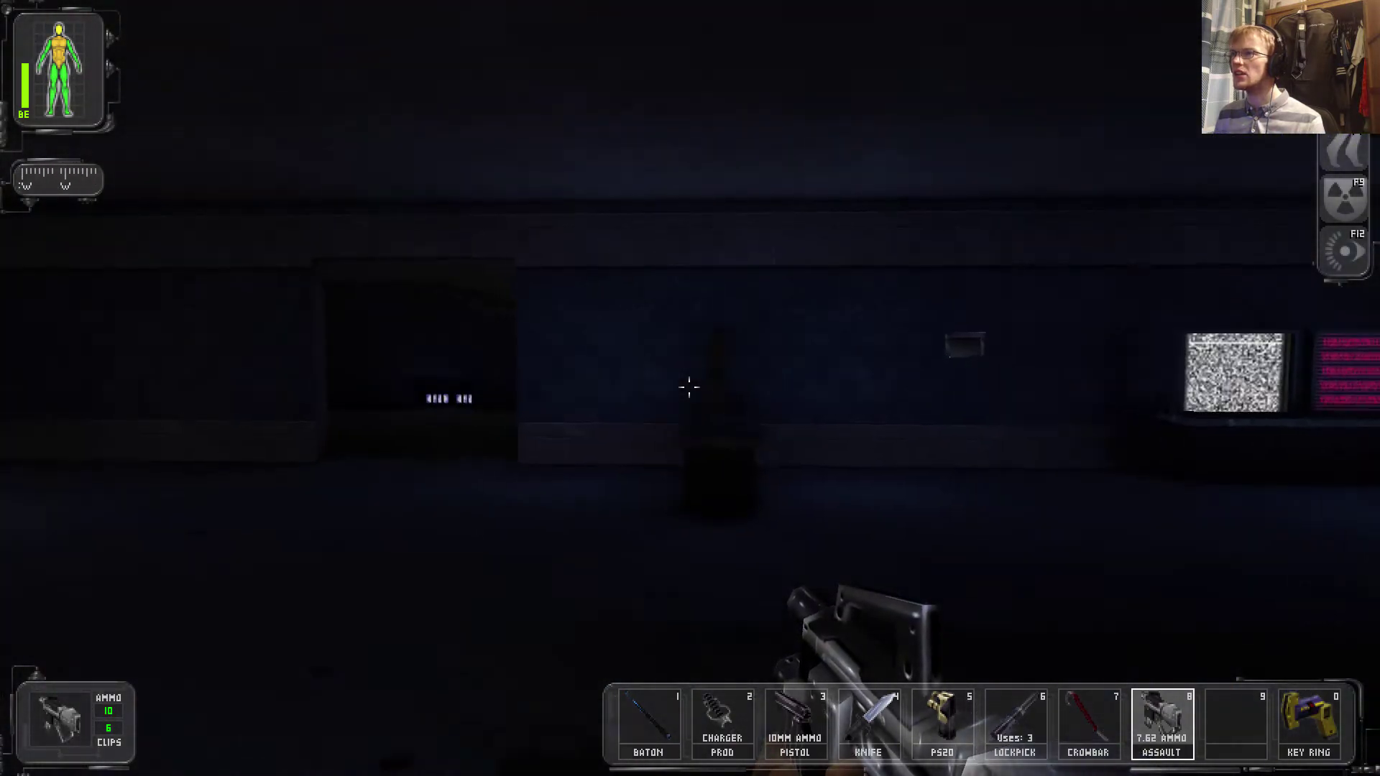
key("x")
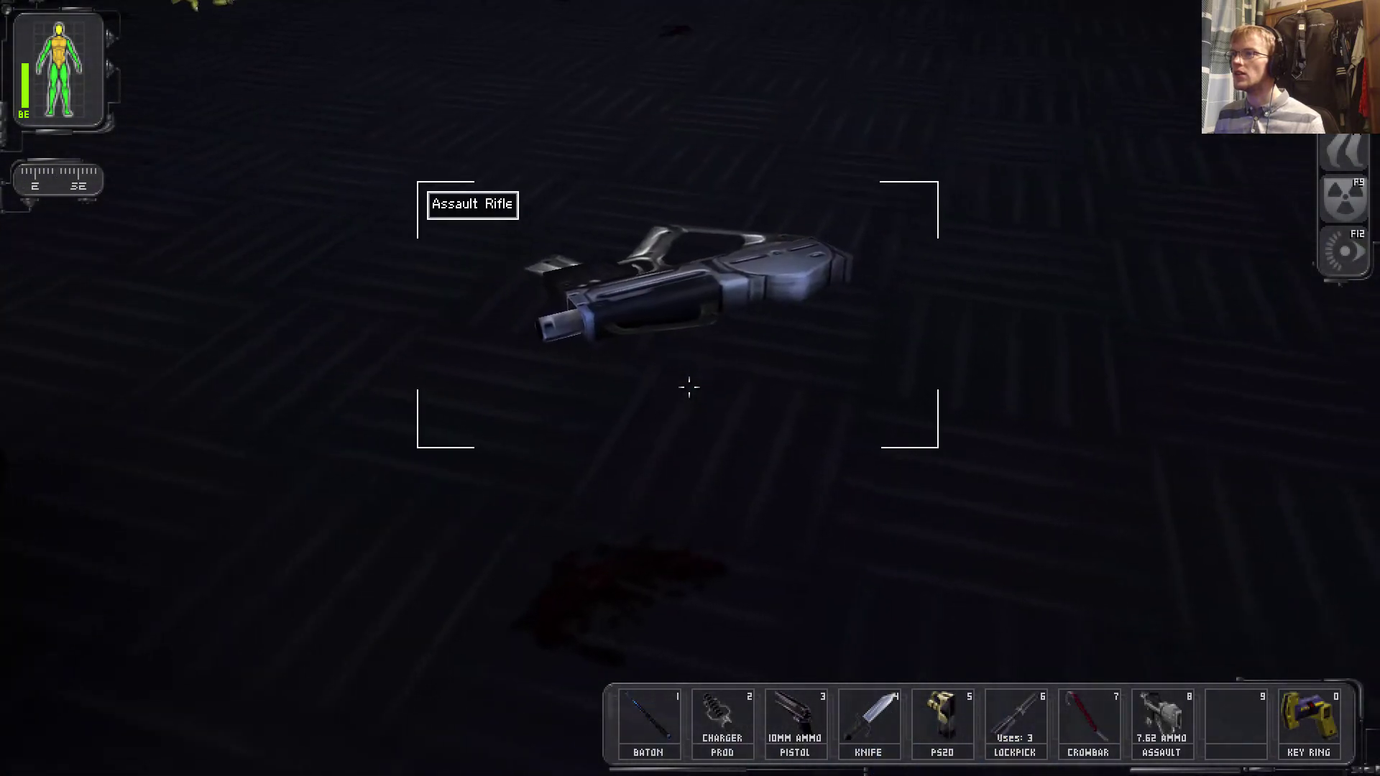
Loot the dropped rifle, a shotgun and rifle ammo from the troopers, then ready the shotgun
right_click(690, 387)
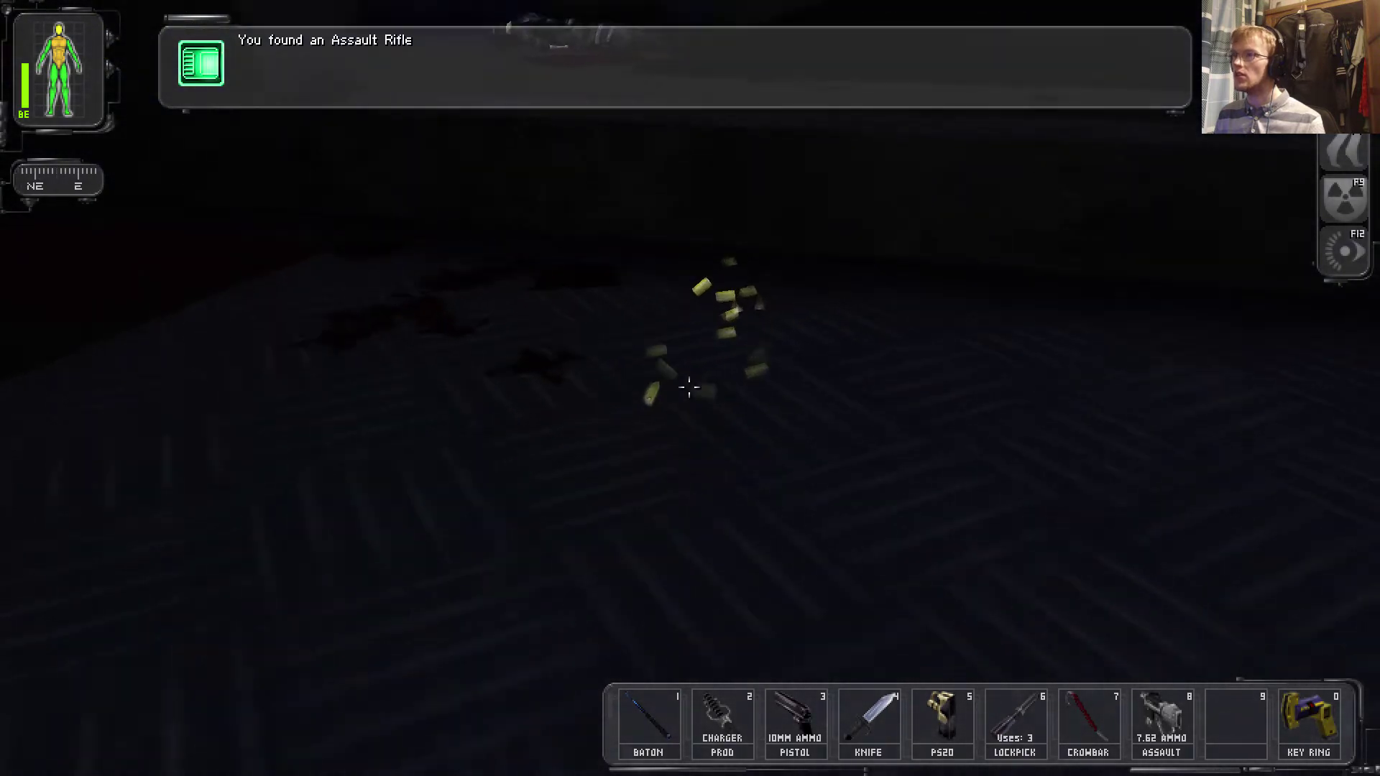
right_click(689, 386)
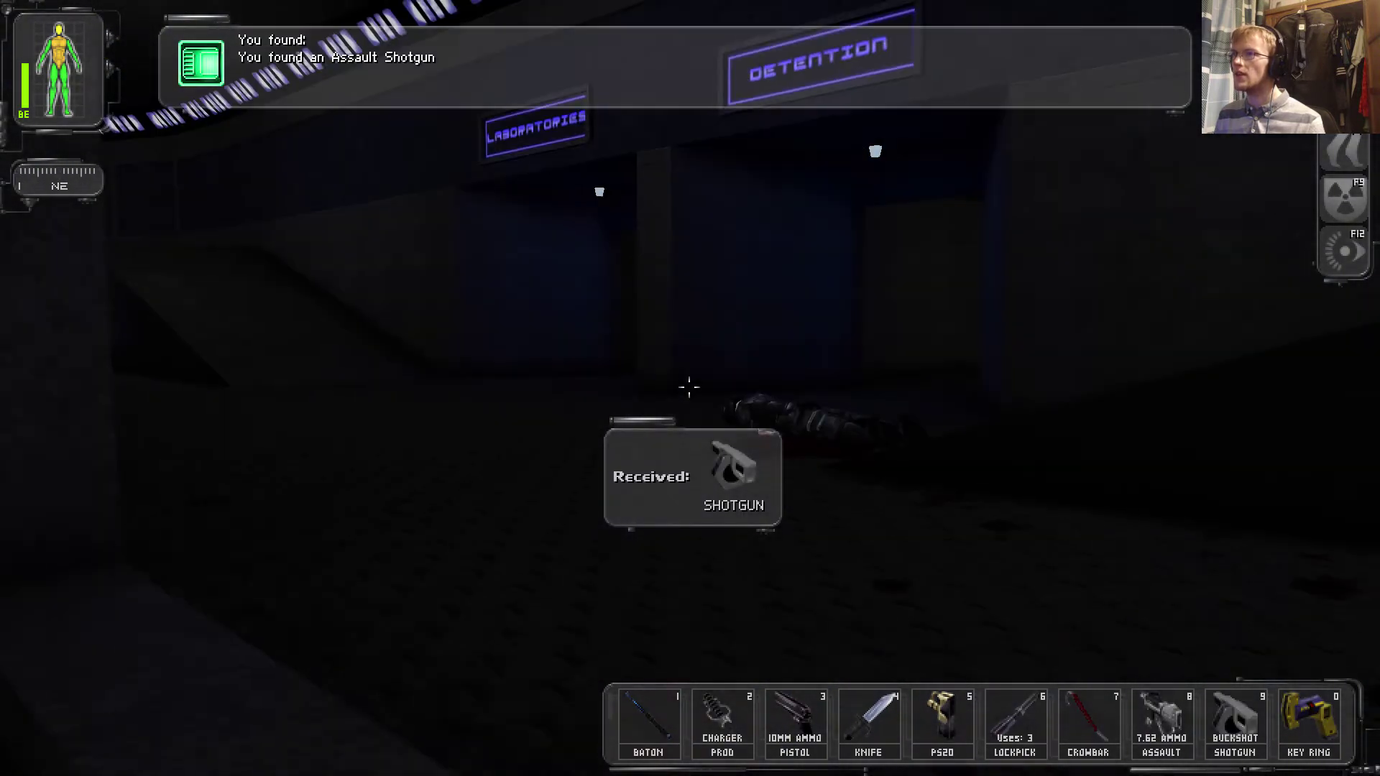
key("w")
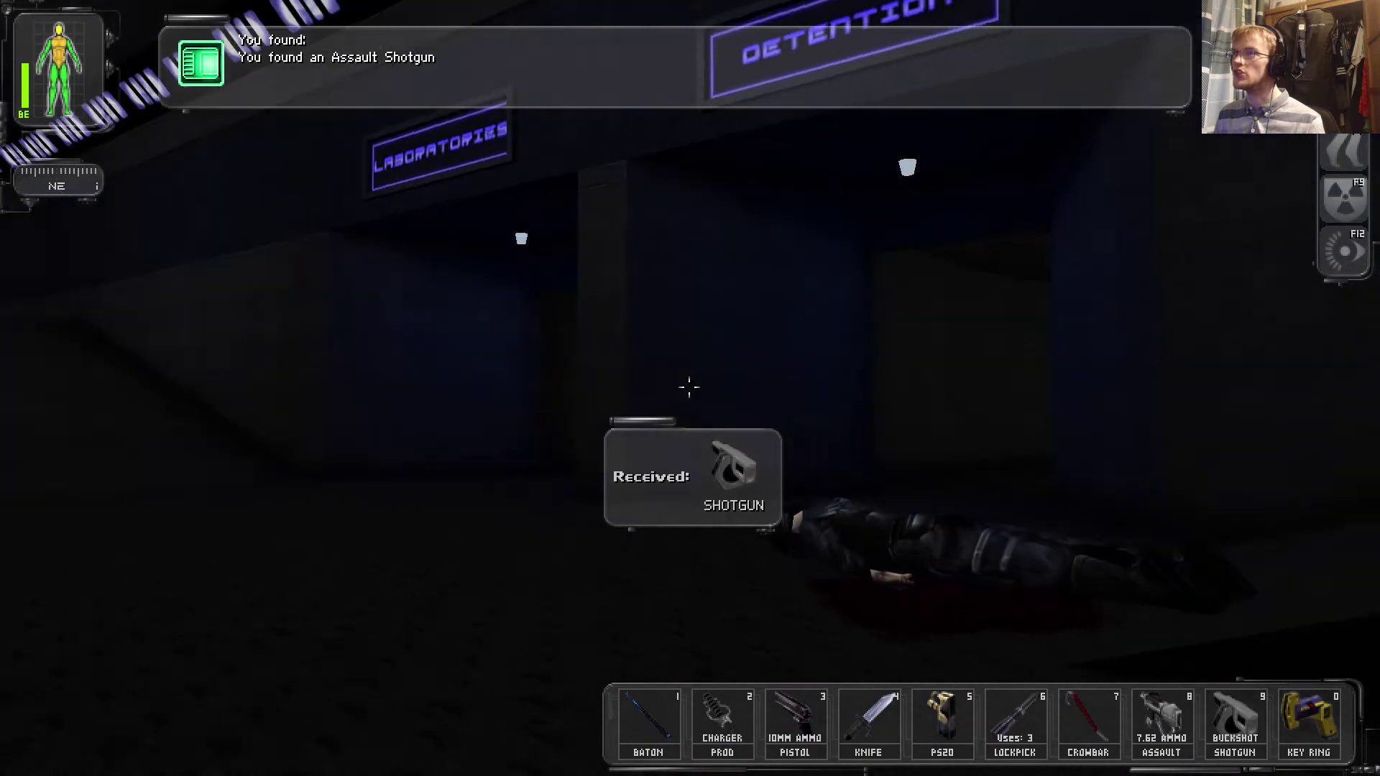
right_click(690, 386)
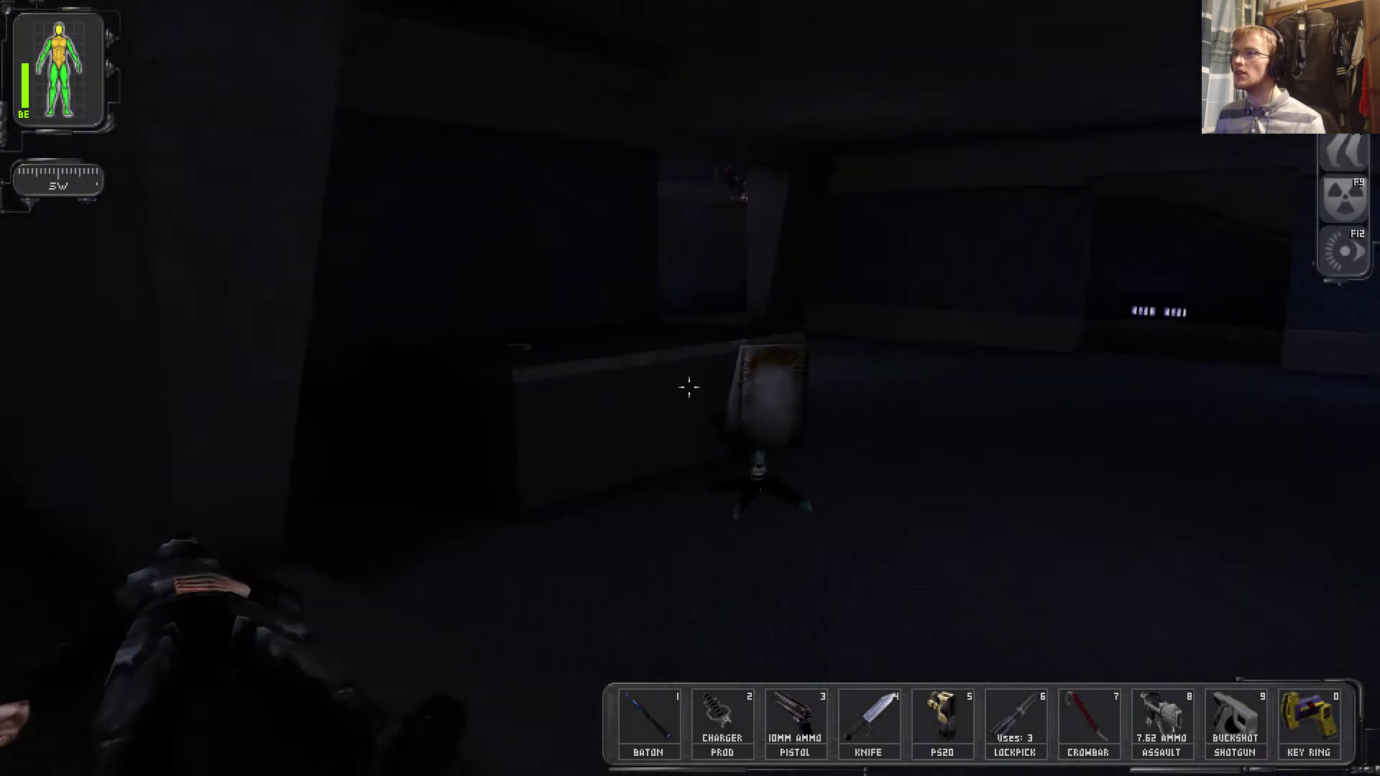
key("w")
key("w")
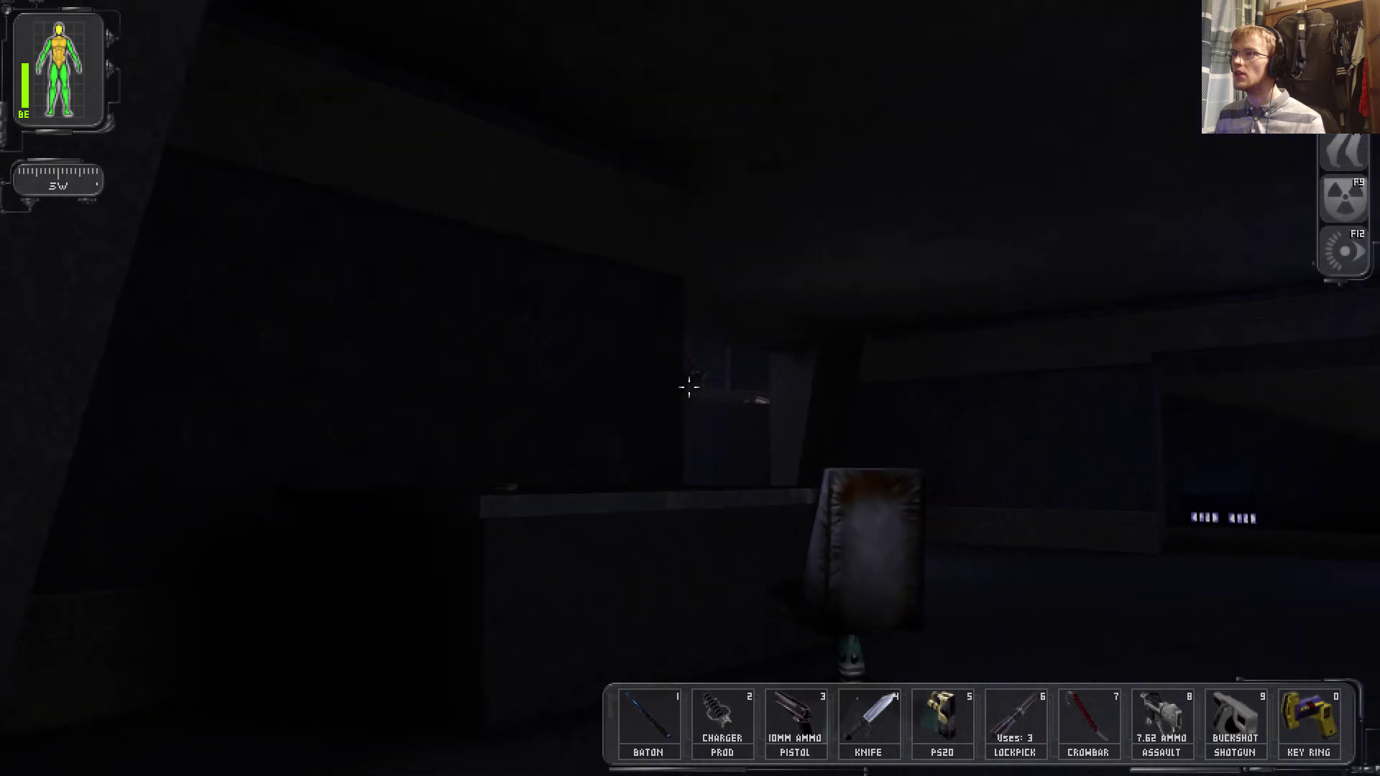
key("w")
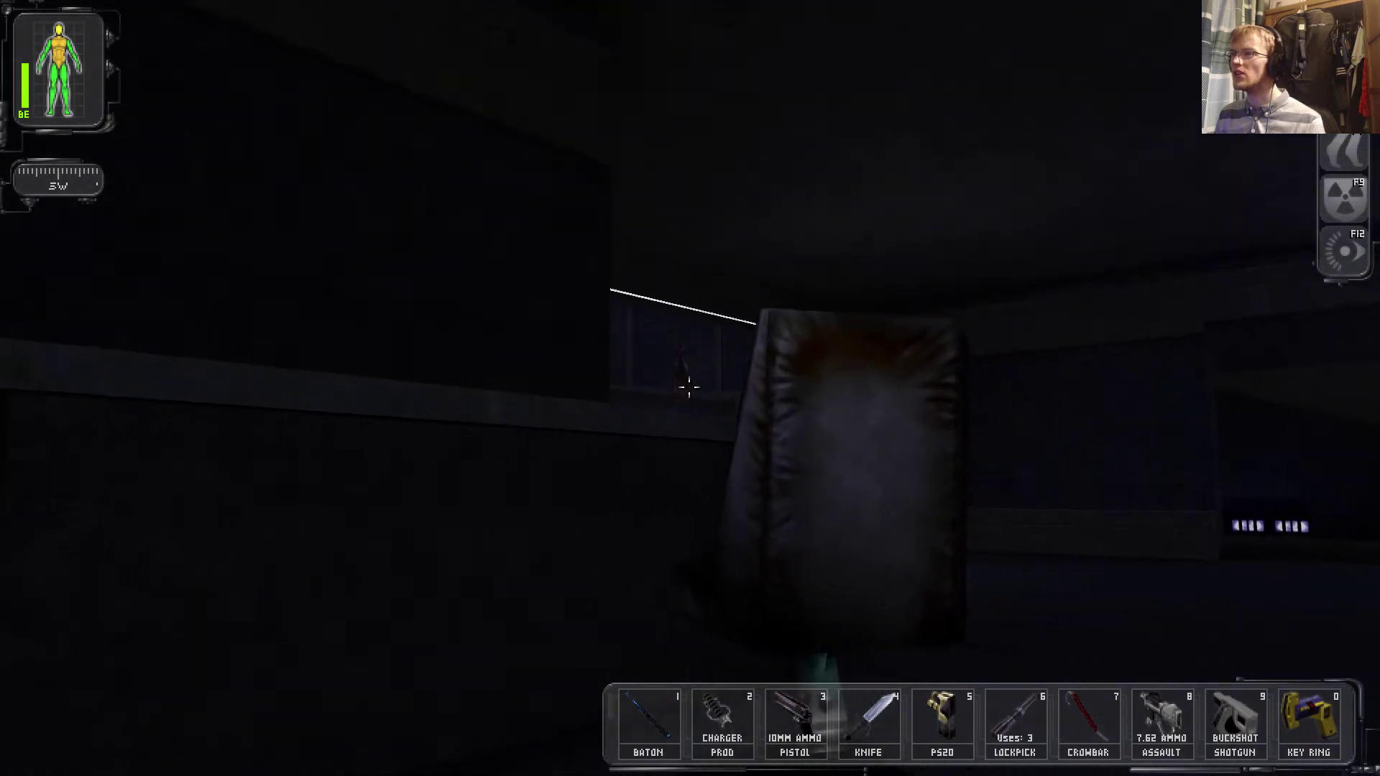
key("w")
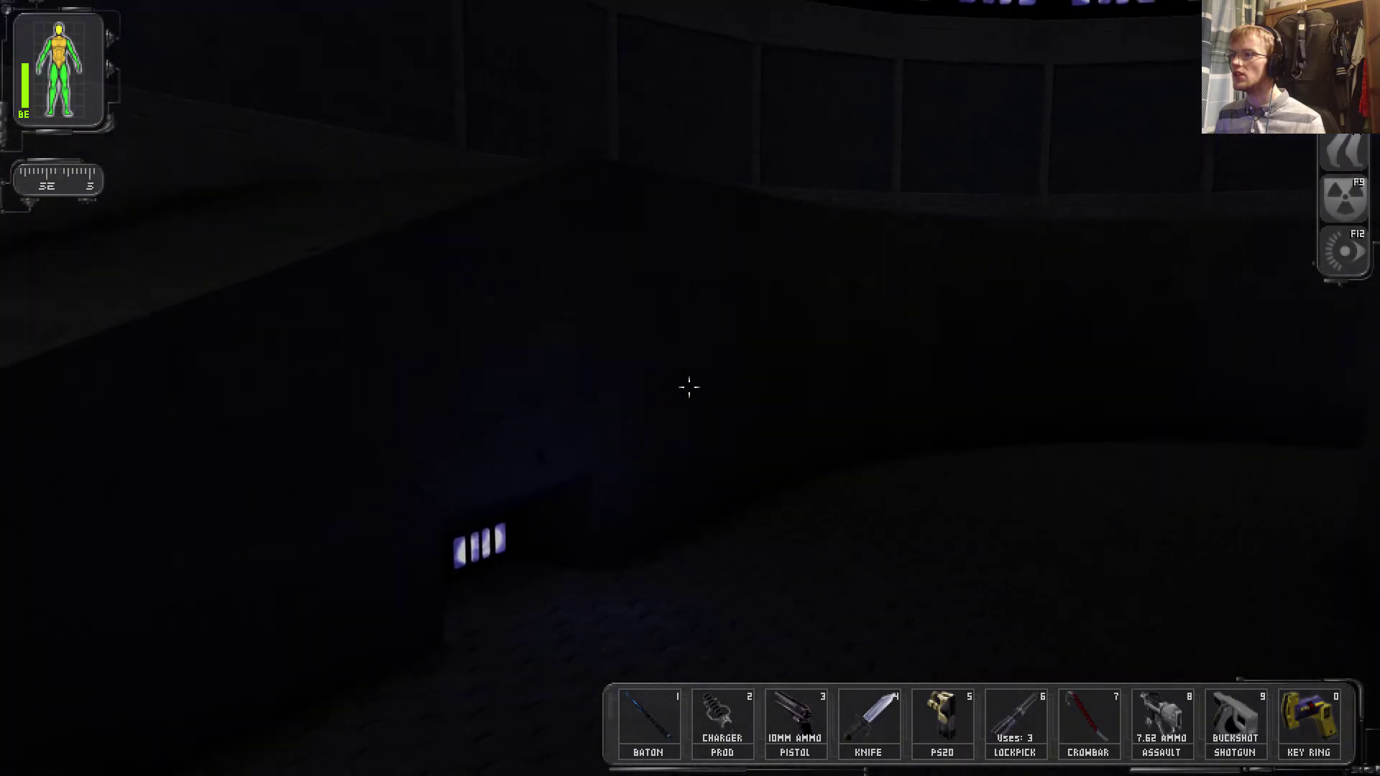
key("9")
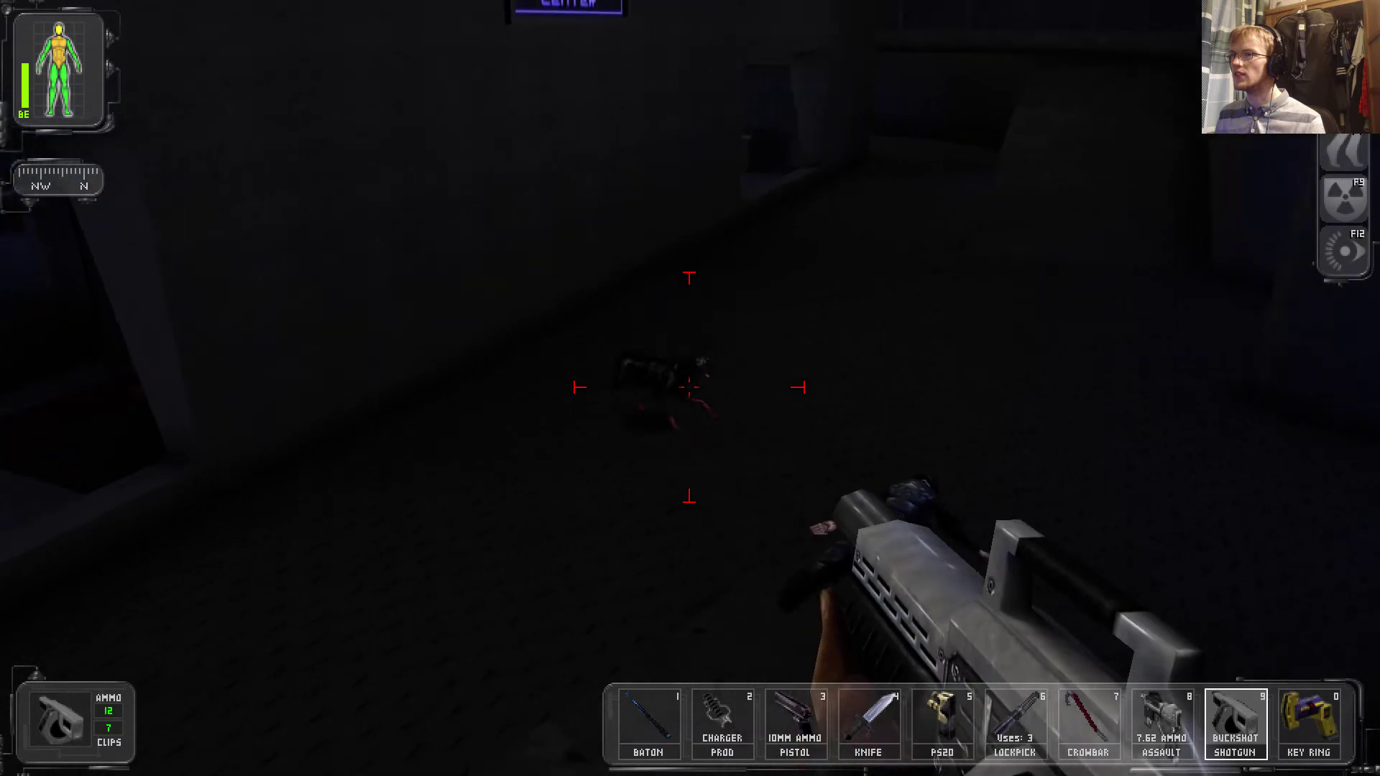
Kill the creature with two shotgun blasts, then search the carcasses and trooper body
left_click(690, 387)
left_click(690, 387)
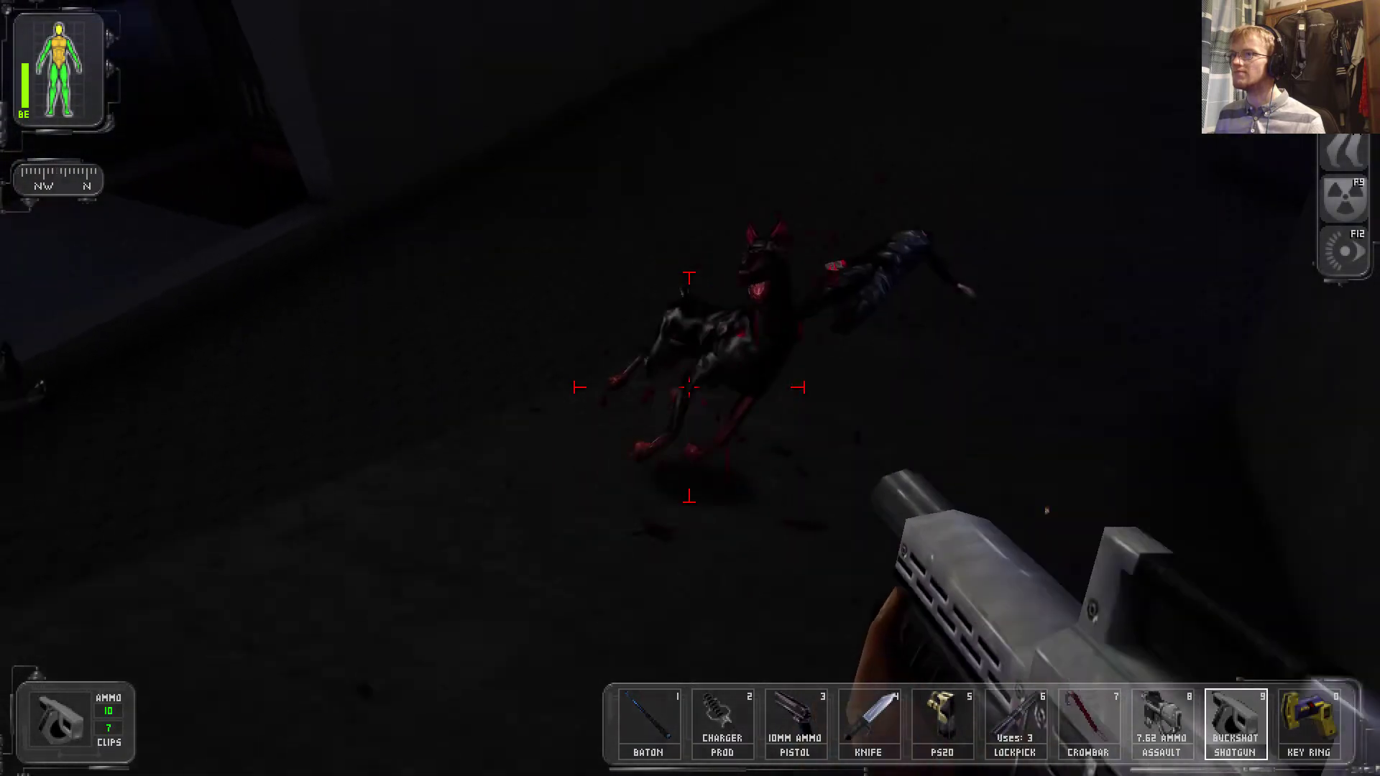
key("x")
right_click(690, 387)
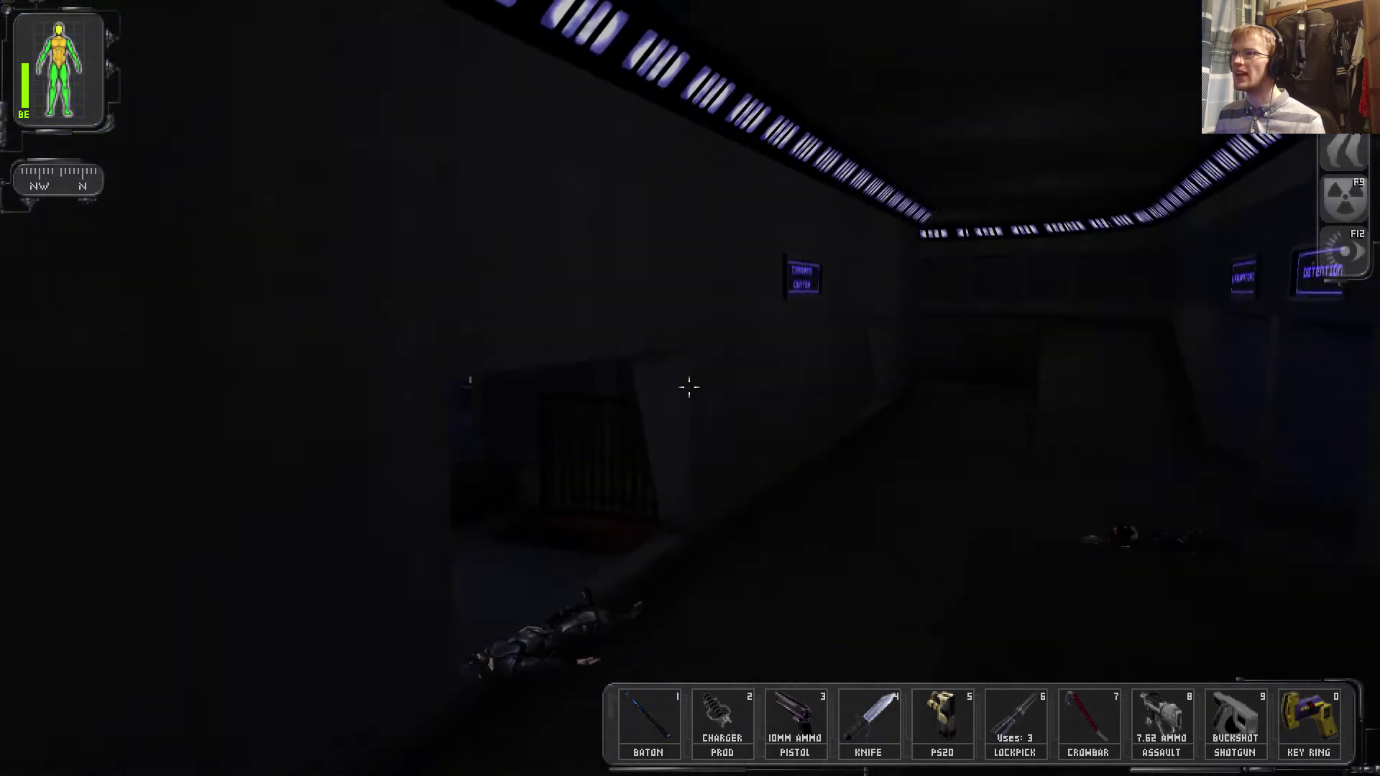
right_click(688, 387)
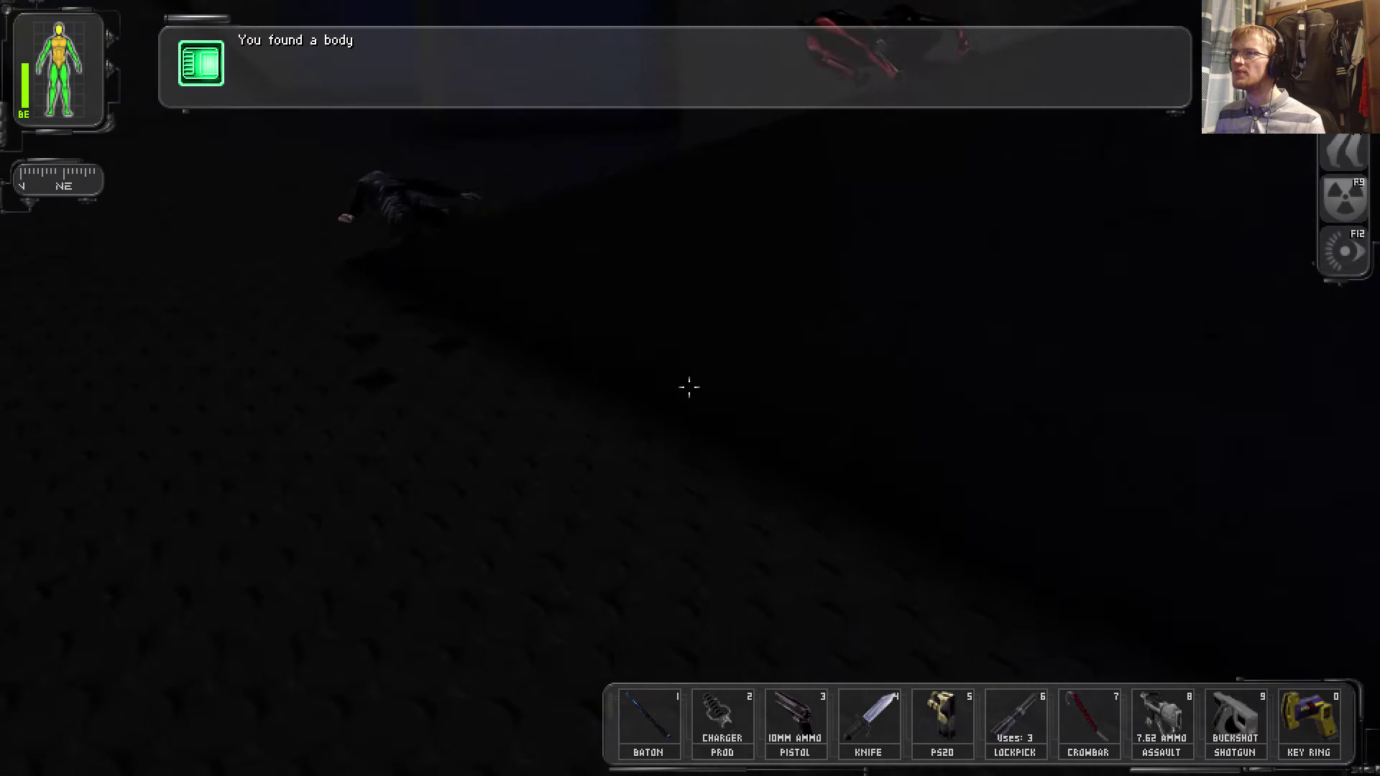
key("w")
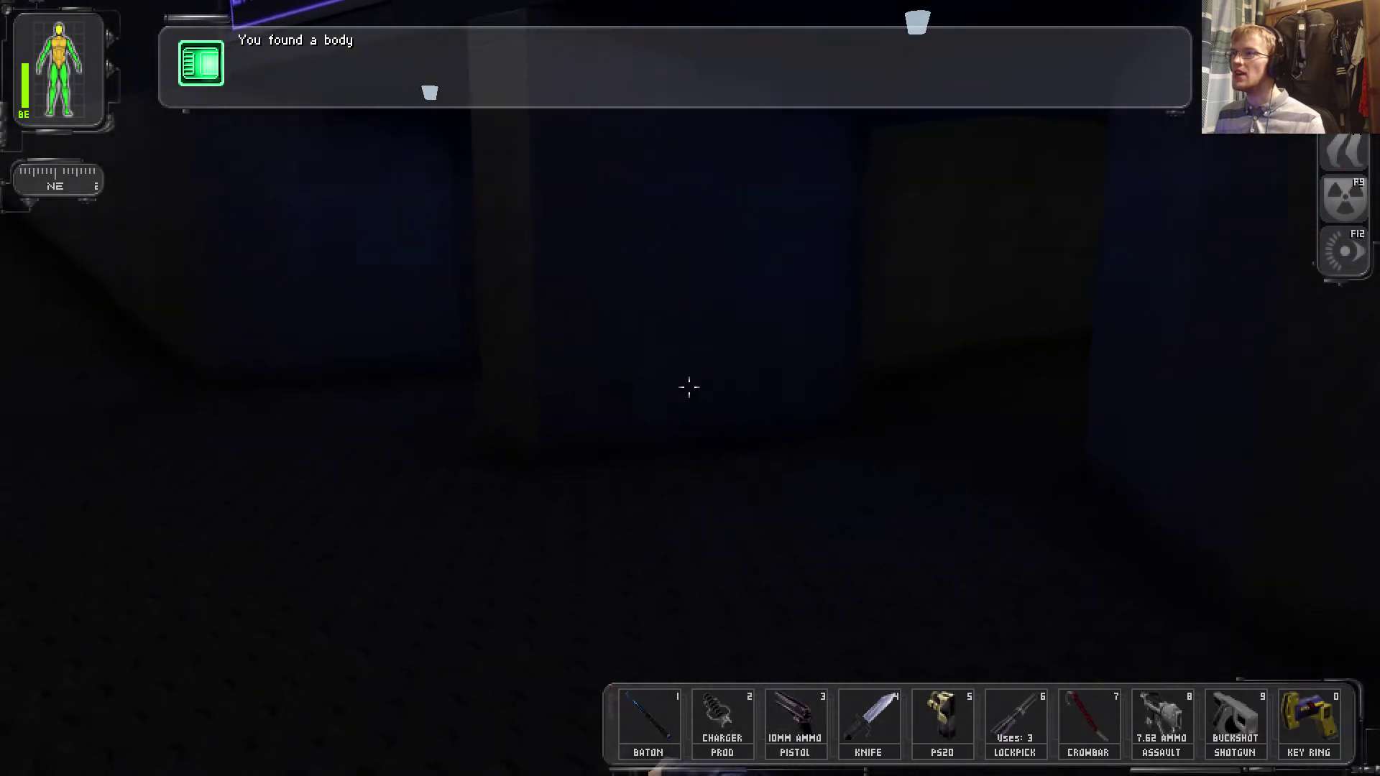
right_click(689, 387)
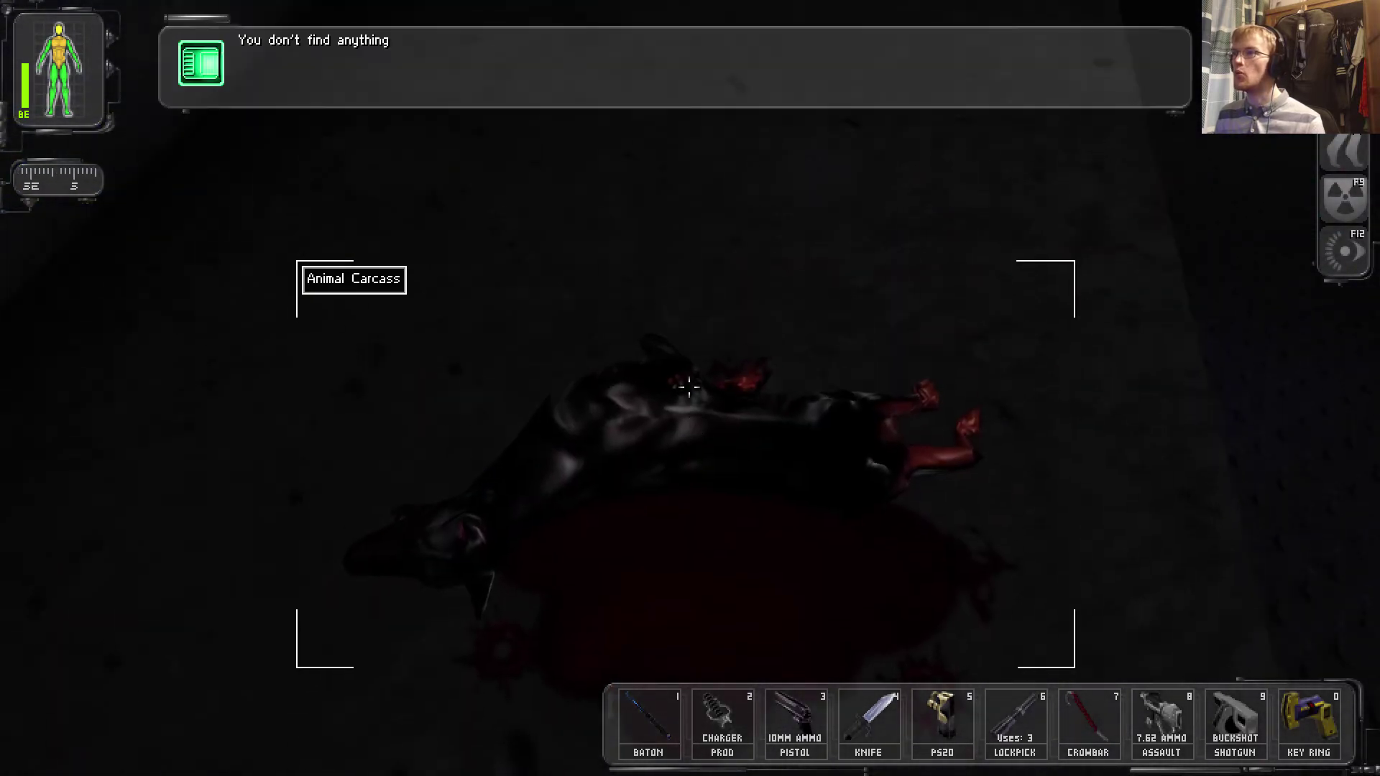
key("w")
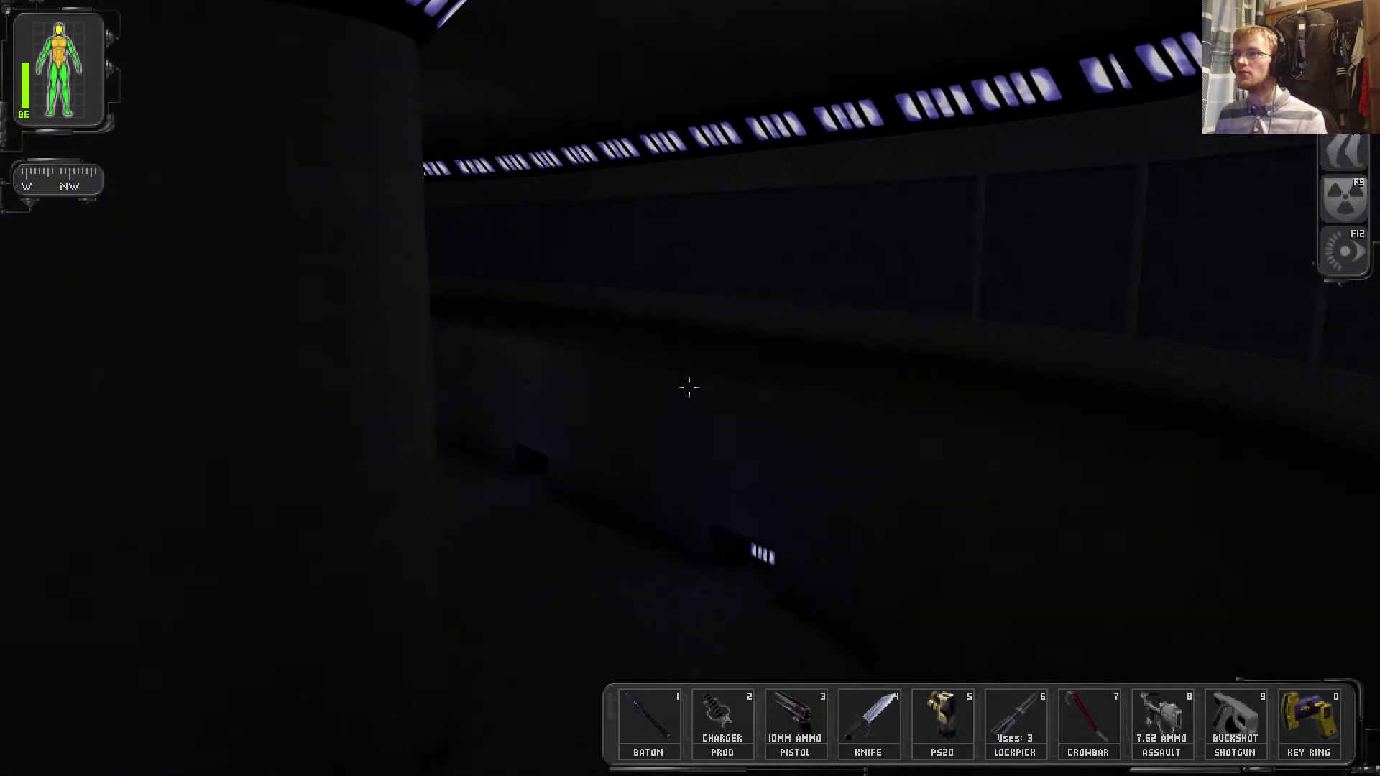
Kill the corridor creature with the pistol, search its carcass and take the gas grenade
key("w")
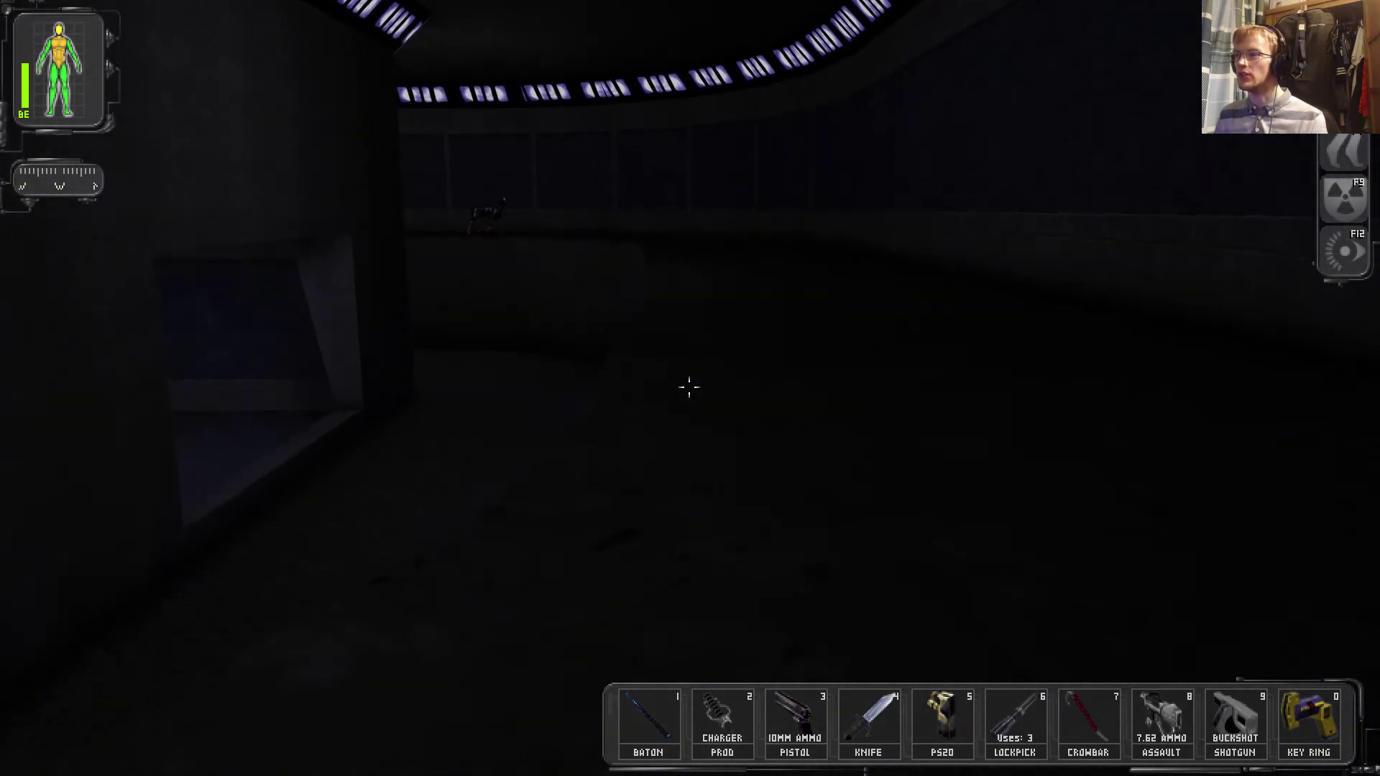
key("3")
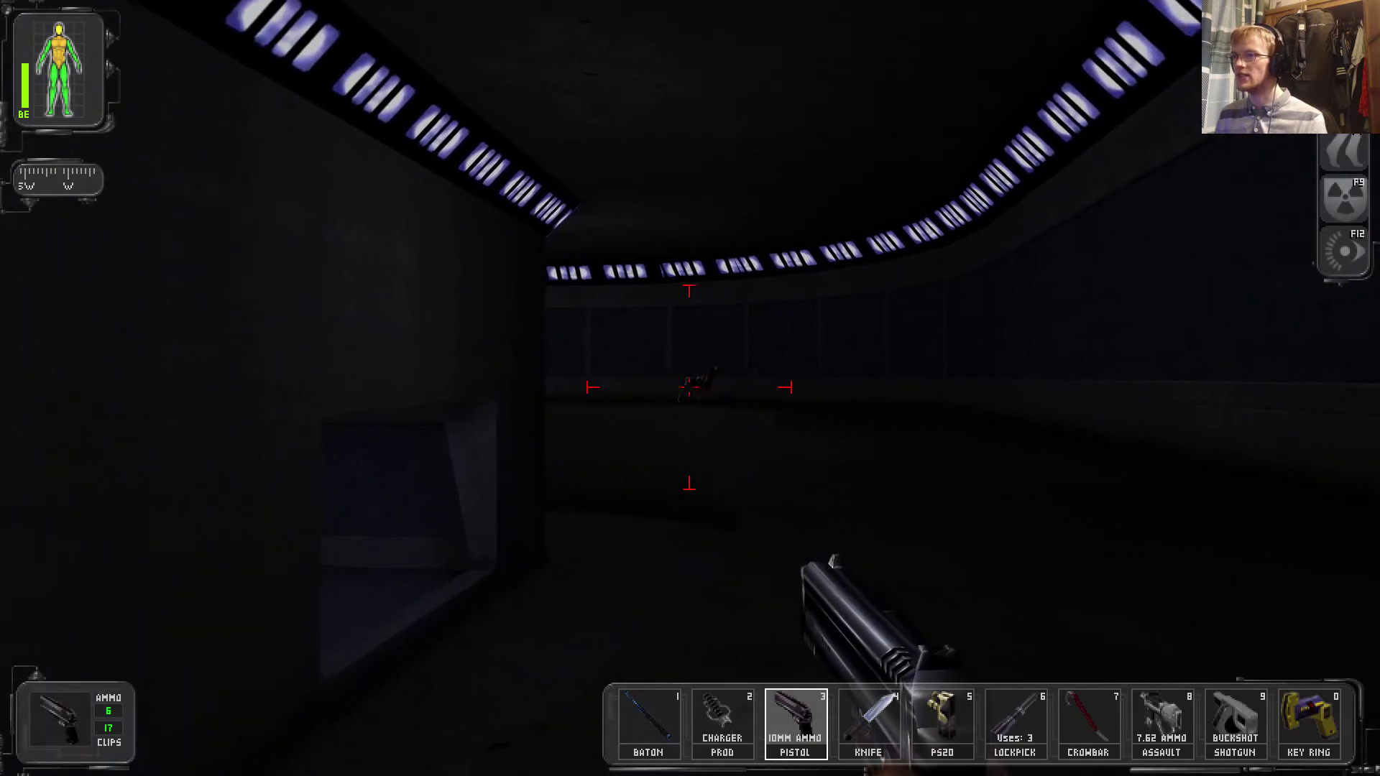
key("w")
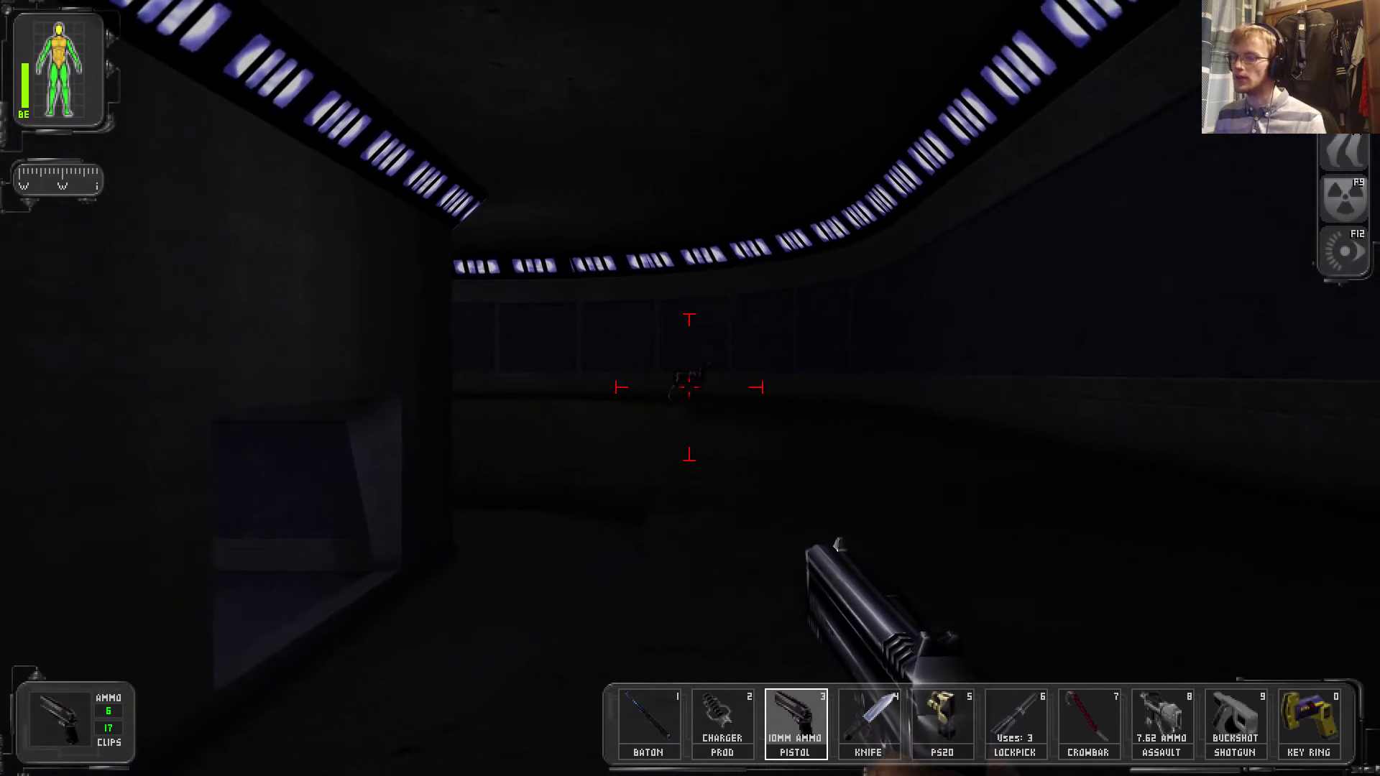
key("w")
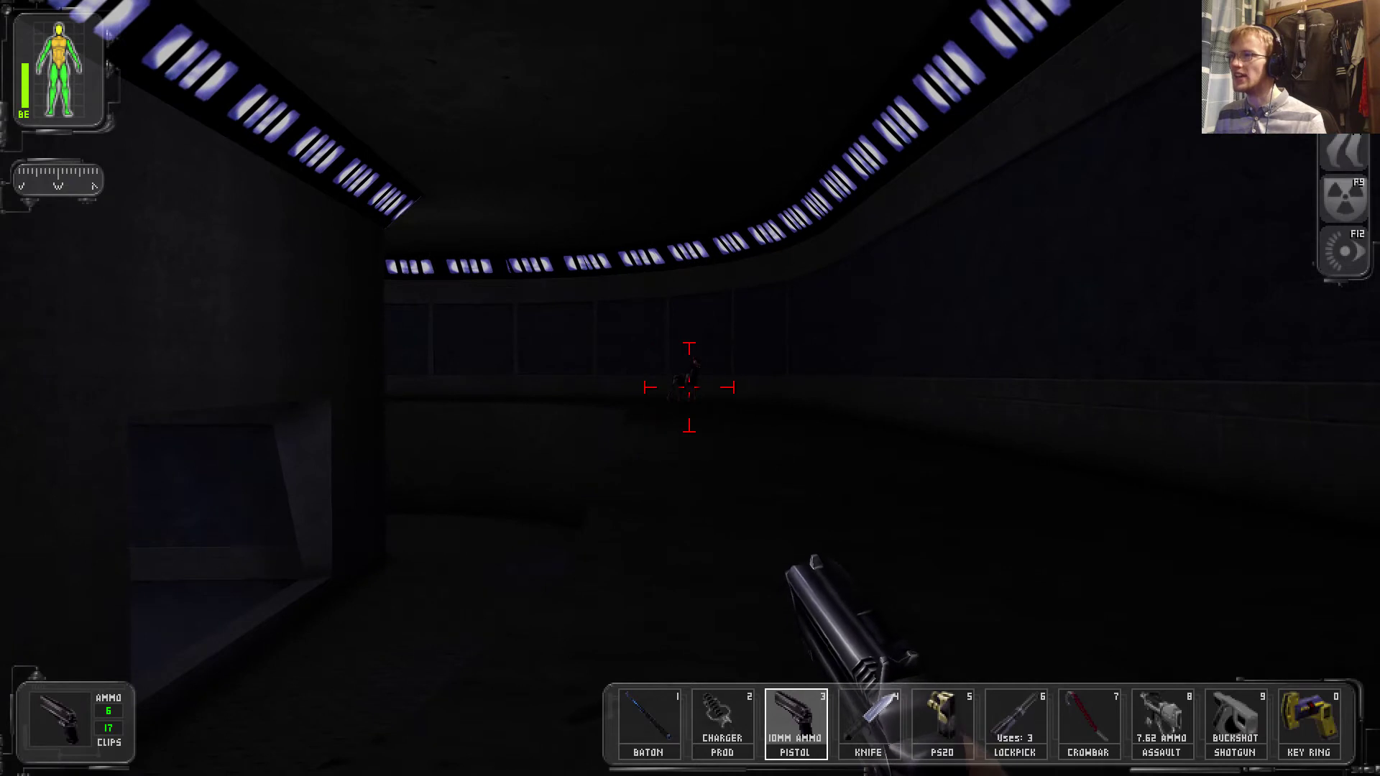
key("w")
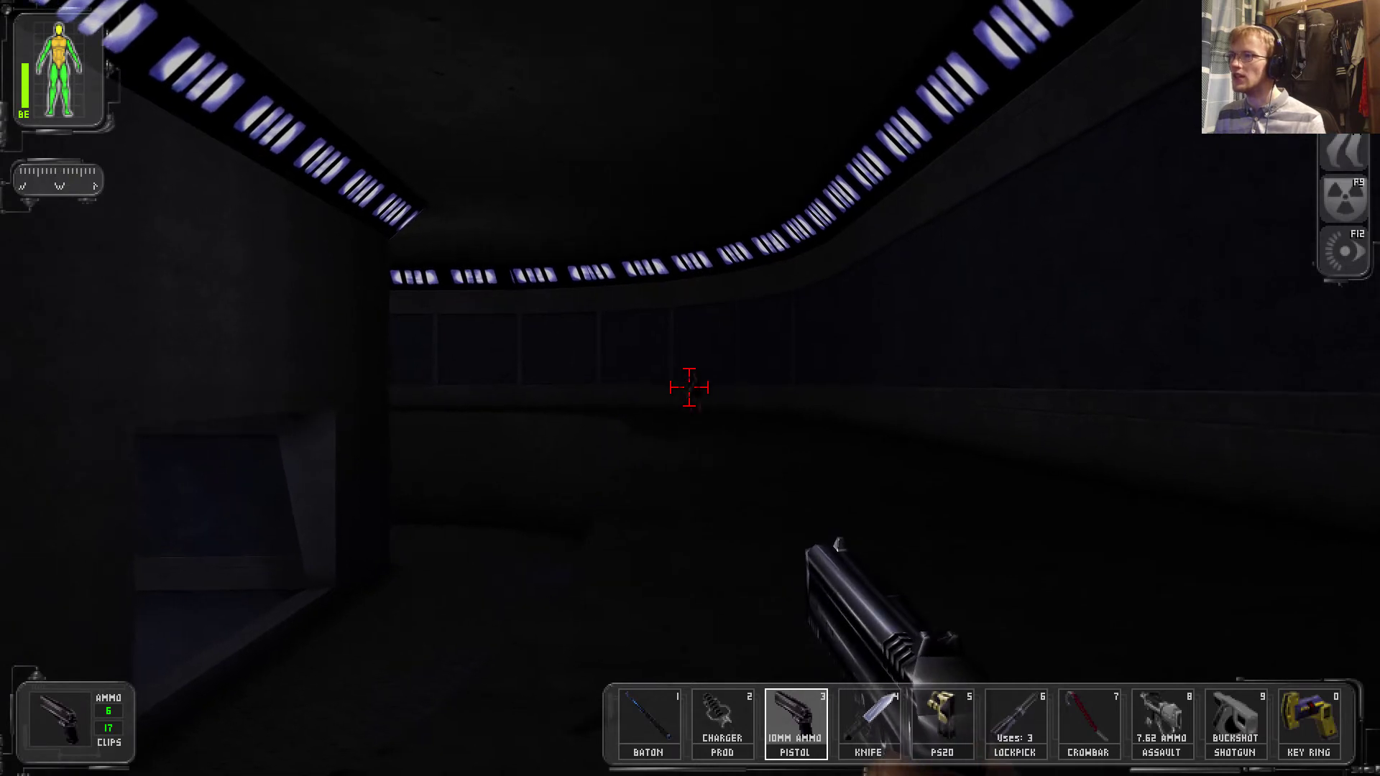
left_click(690, 389)
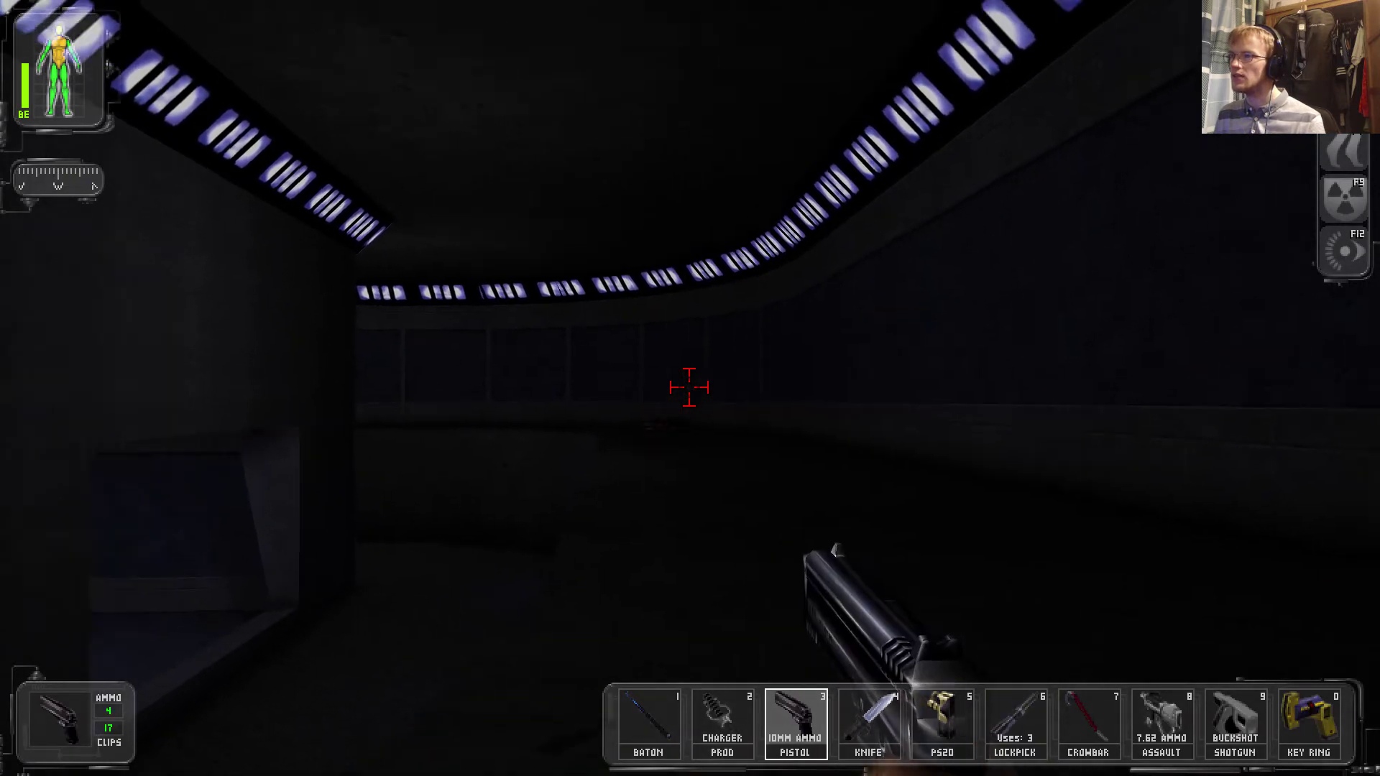
key("x")
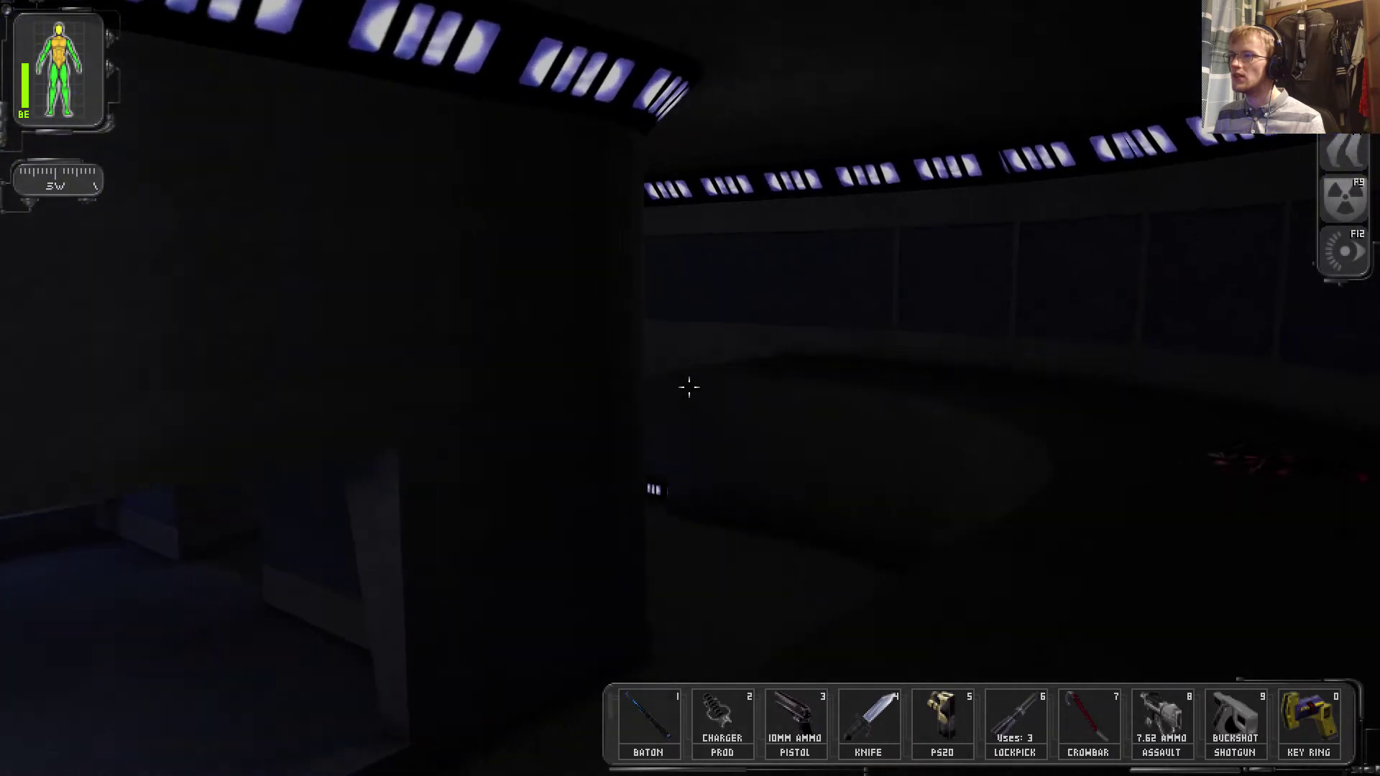
right_click(689, 386)
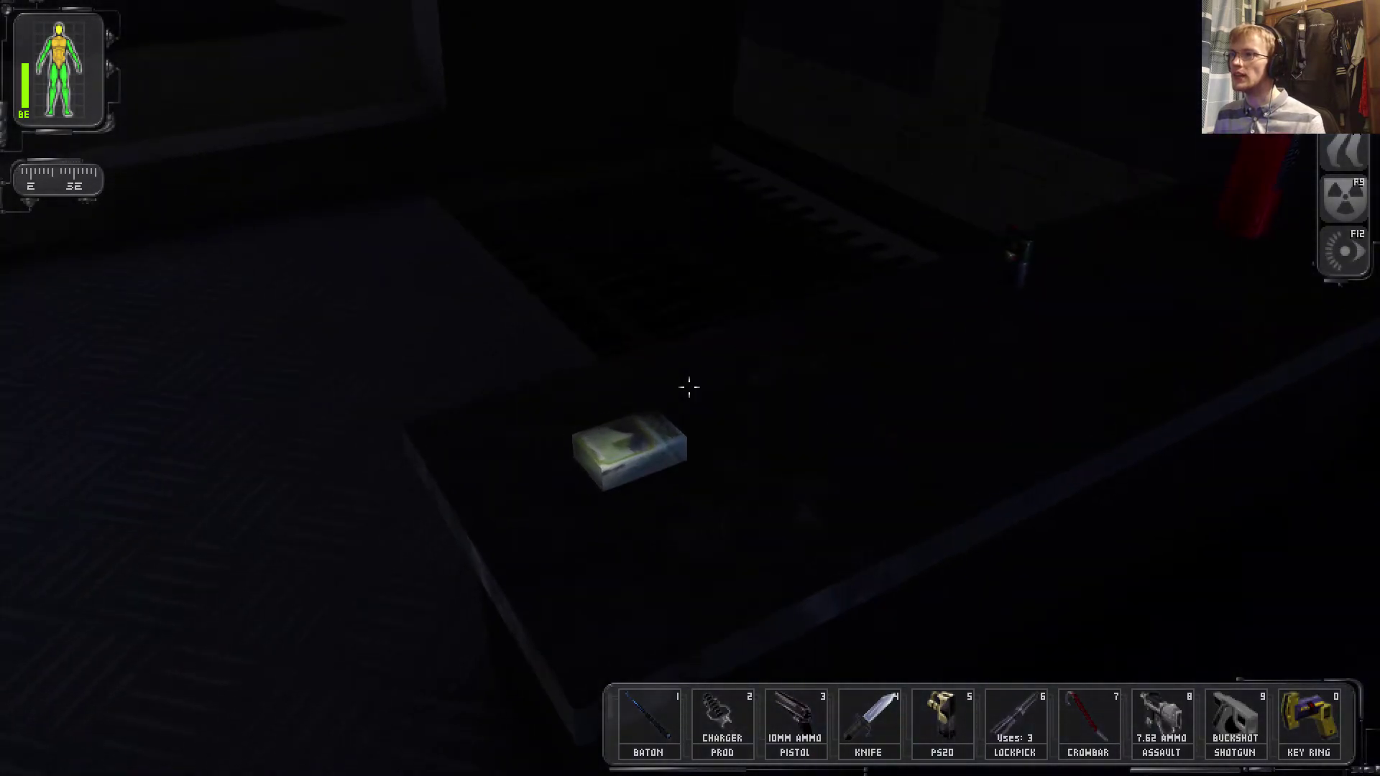
right_click(690, 389)
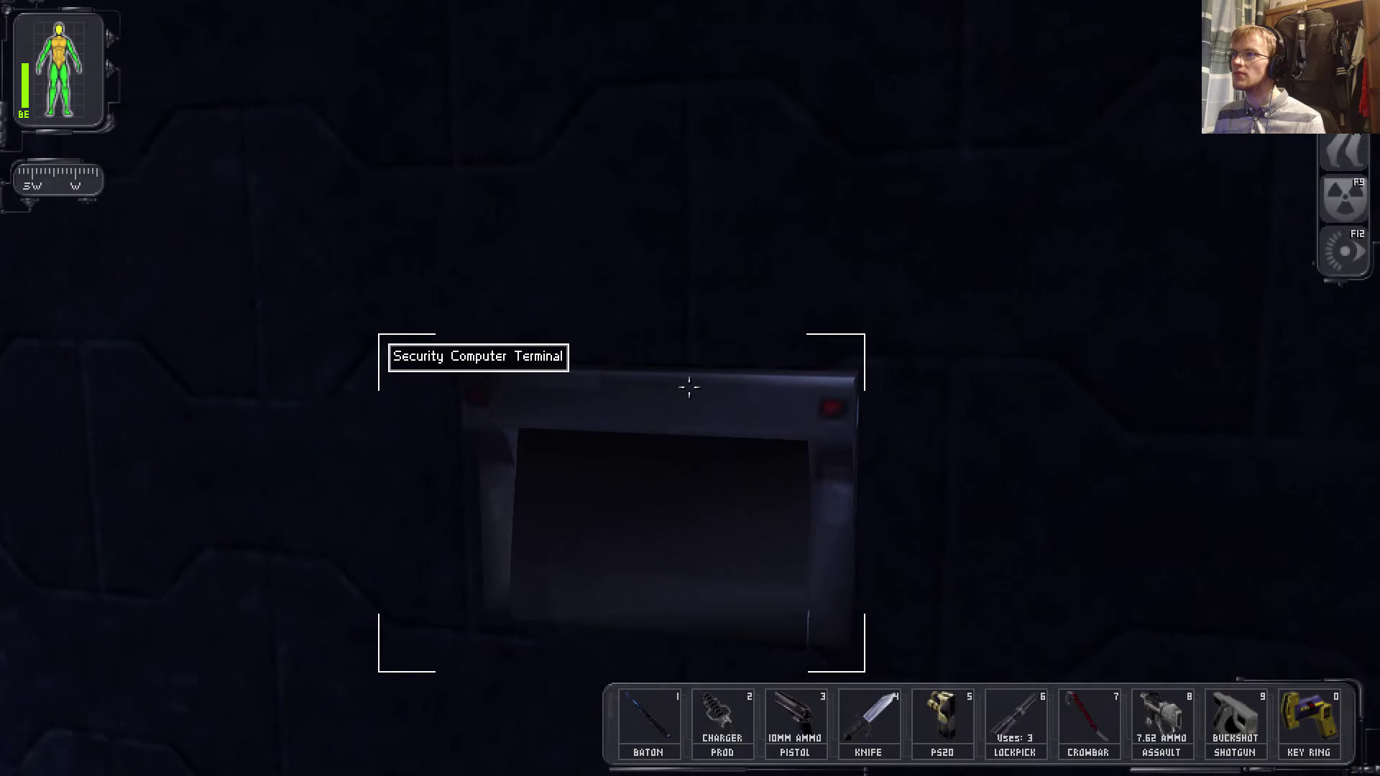
Hack the security terminal, turn every surveillance camera off, and log out
right_click(689, 386)
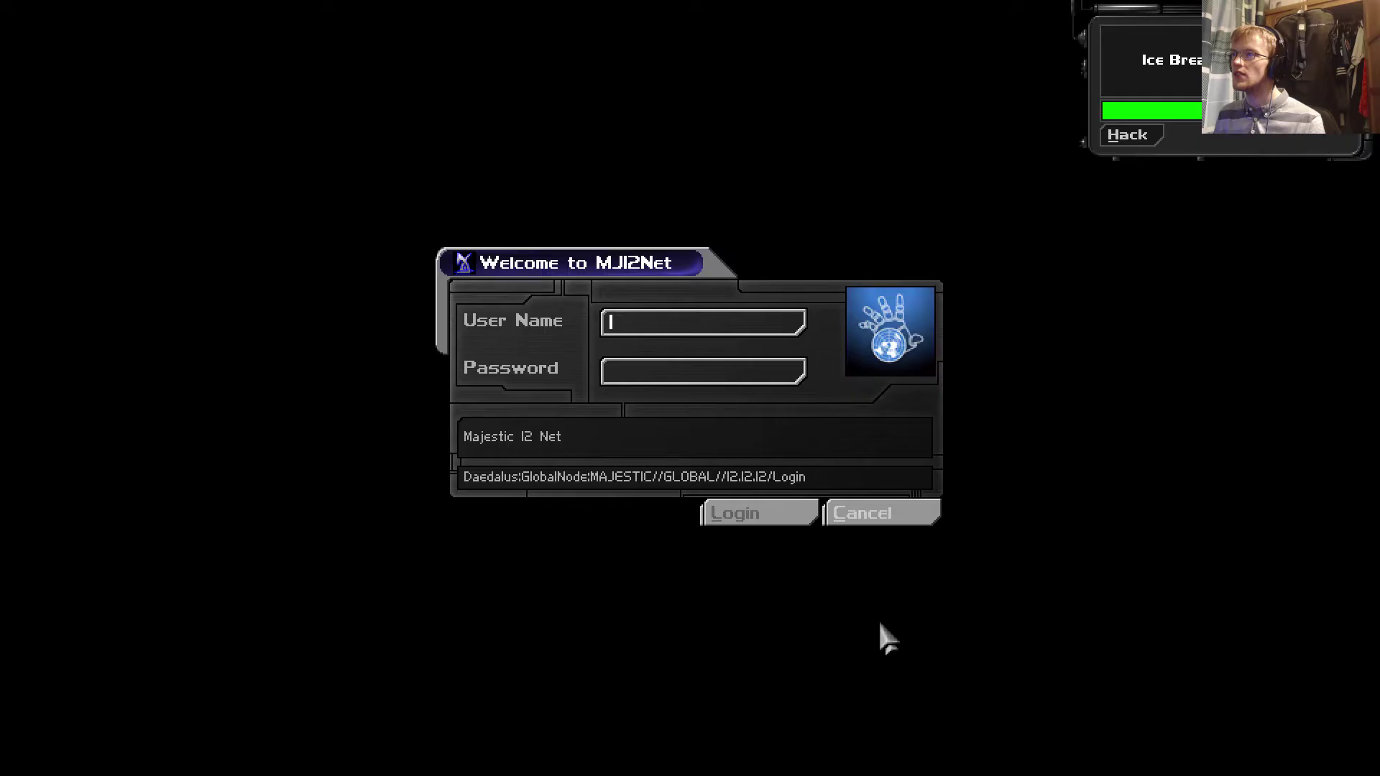
left_click(1106, 127)
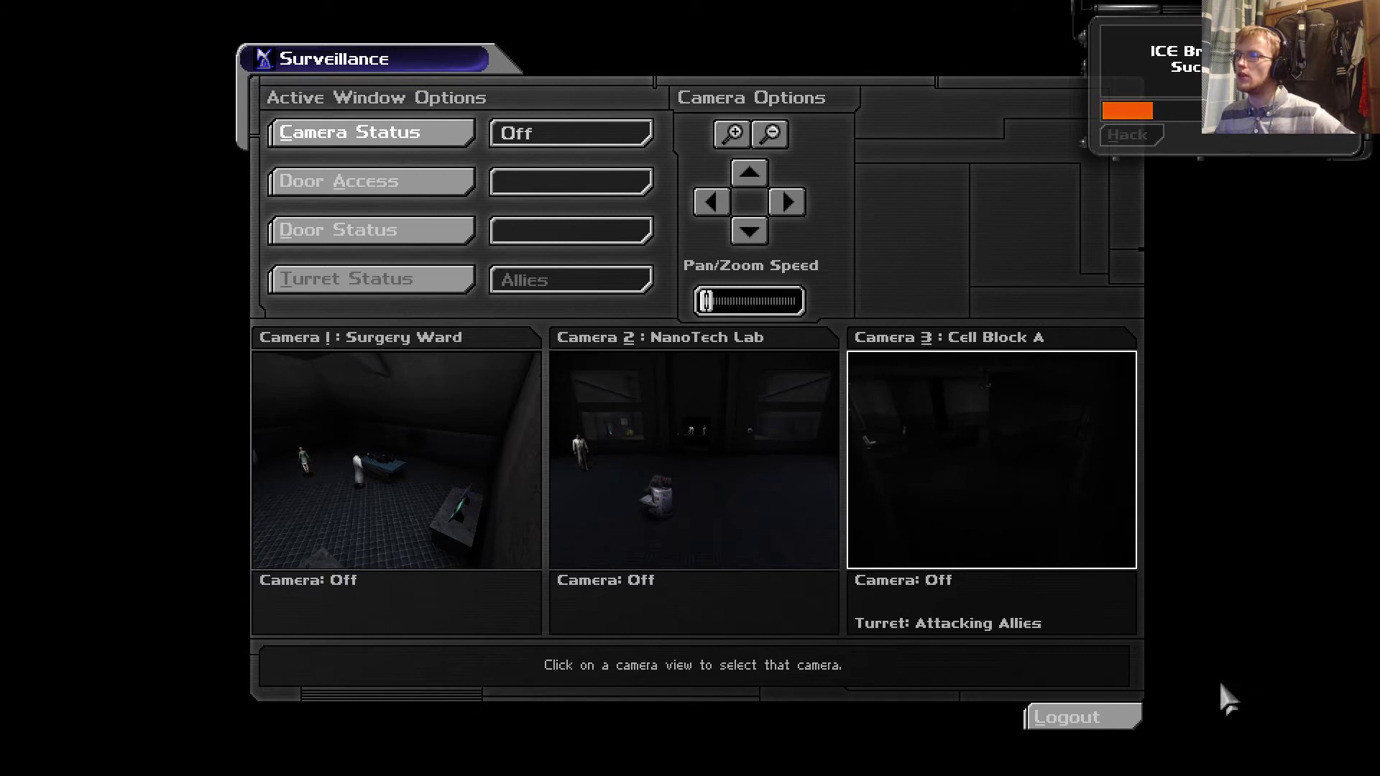
left_click(1067, 717)
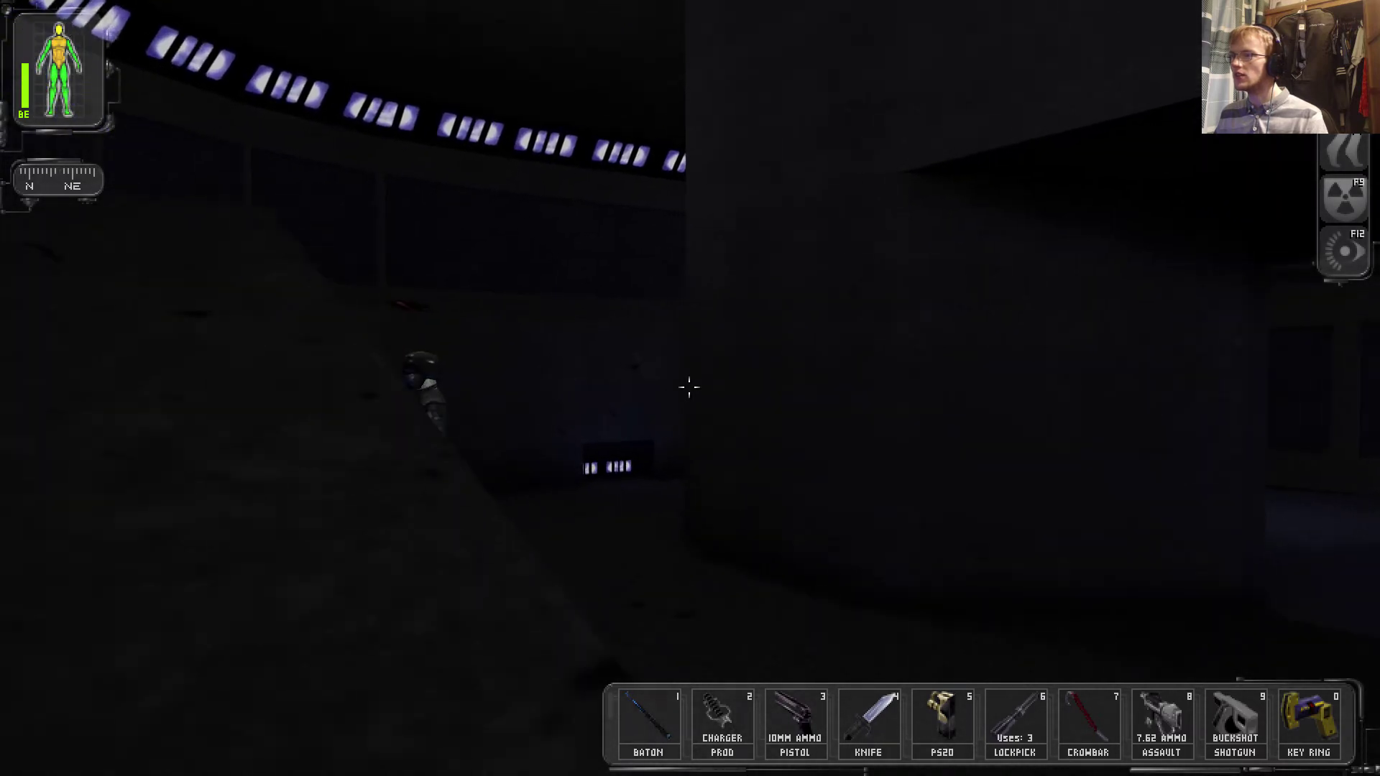
Sneak behind the MJ12 trooper, stun him with the Charger Prod, and search him
key("2")
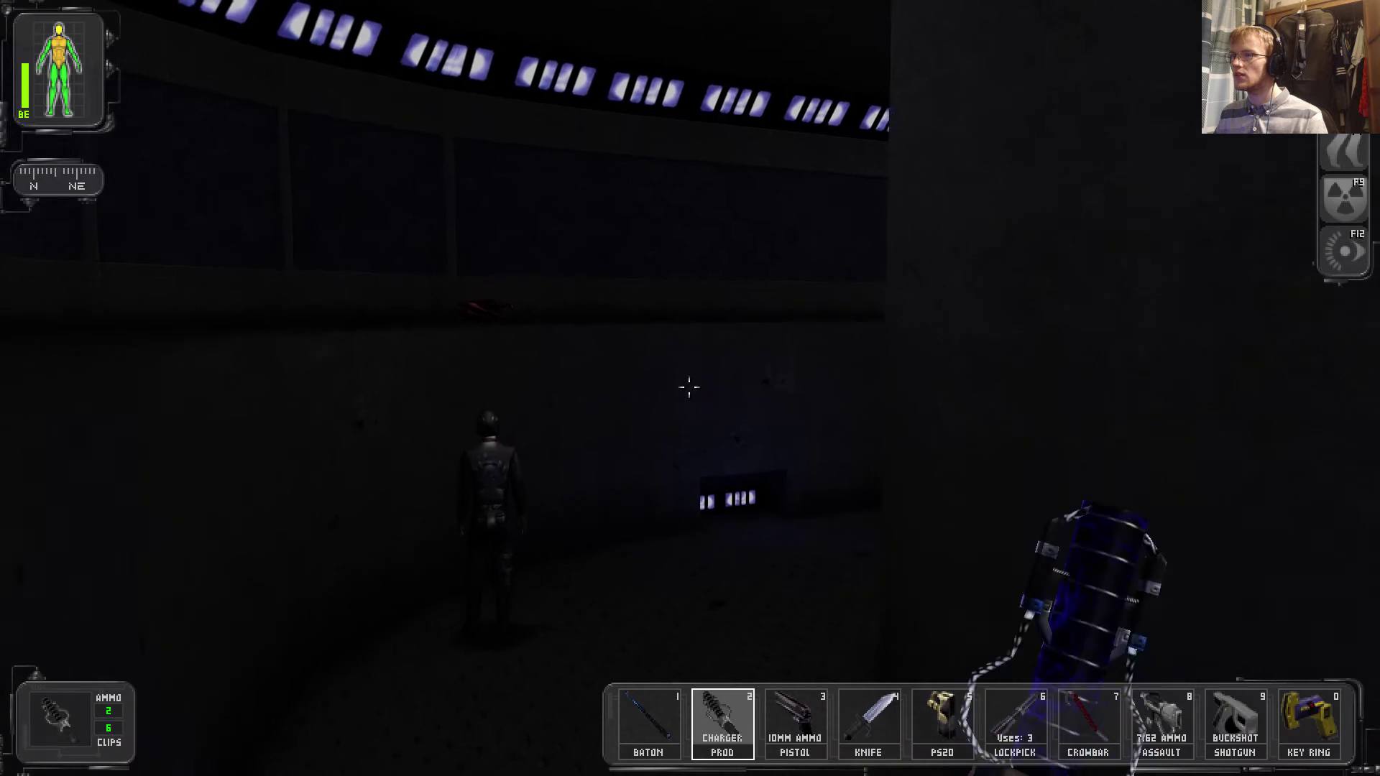
key("w")
key("w")
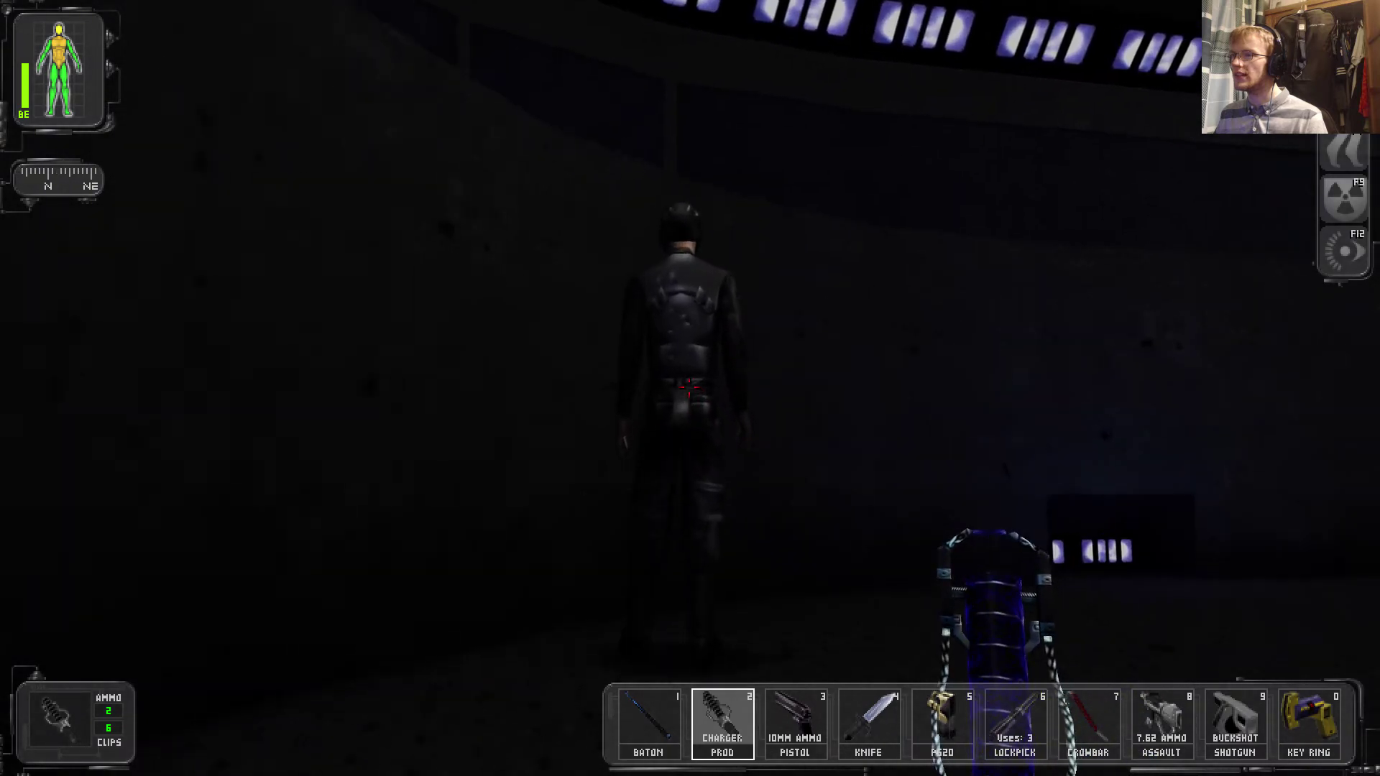
left_click(689, 388)
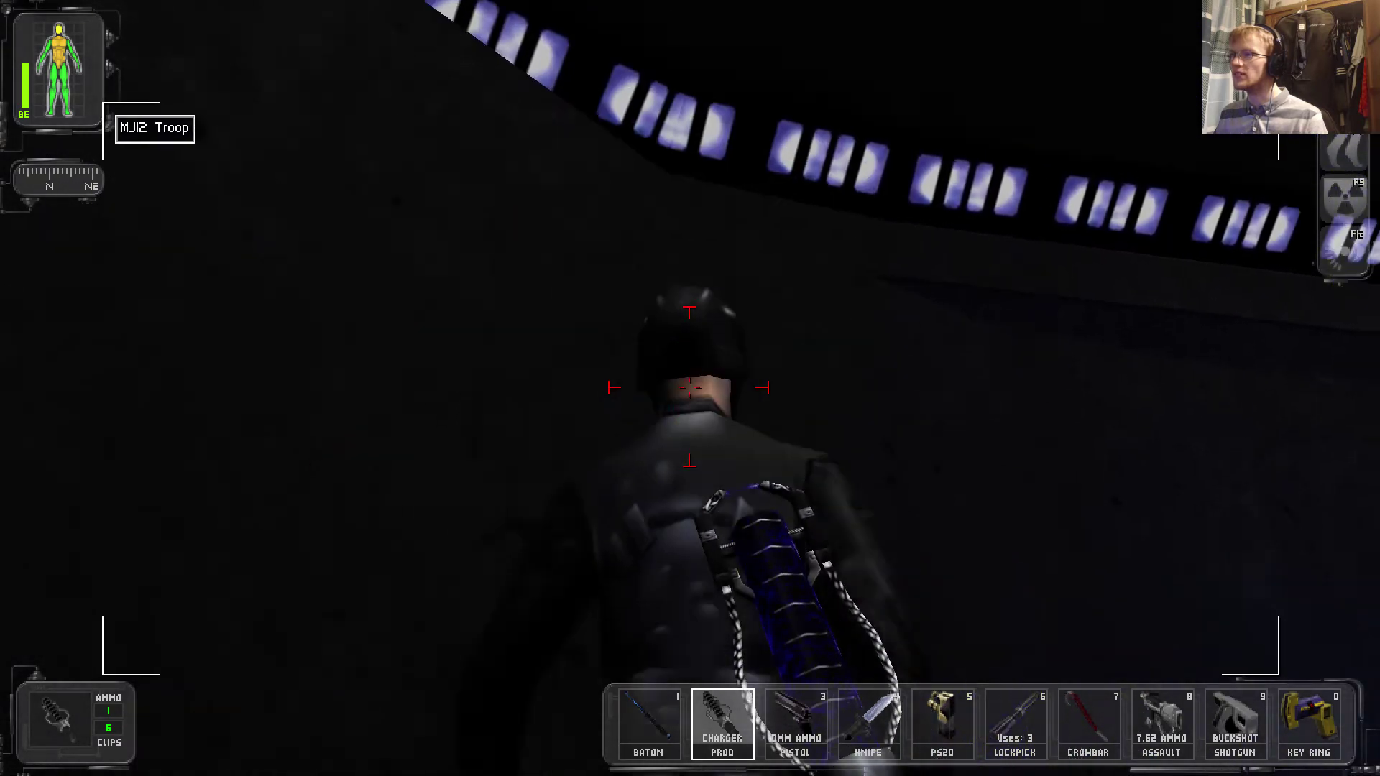
right_click(690, 387)
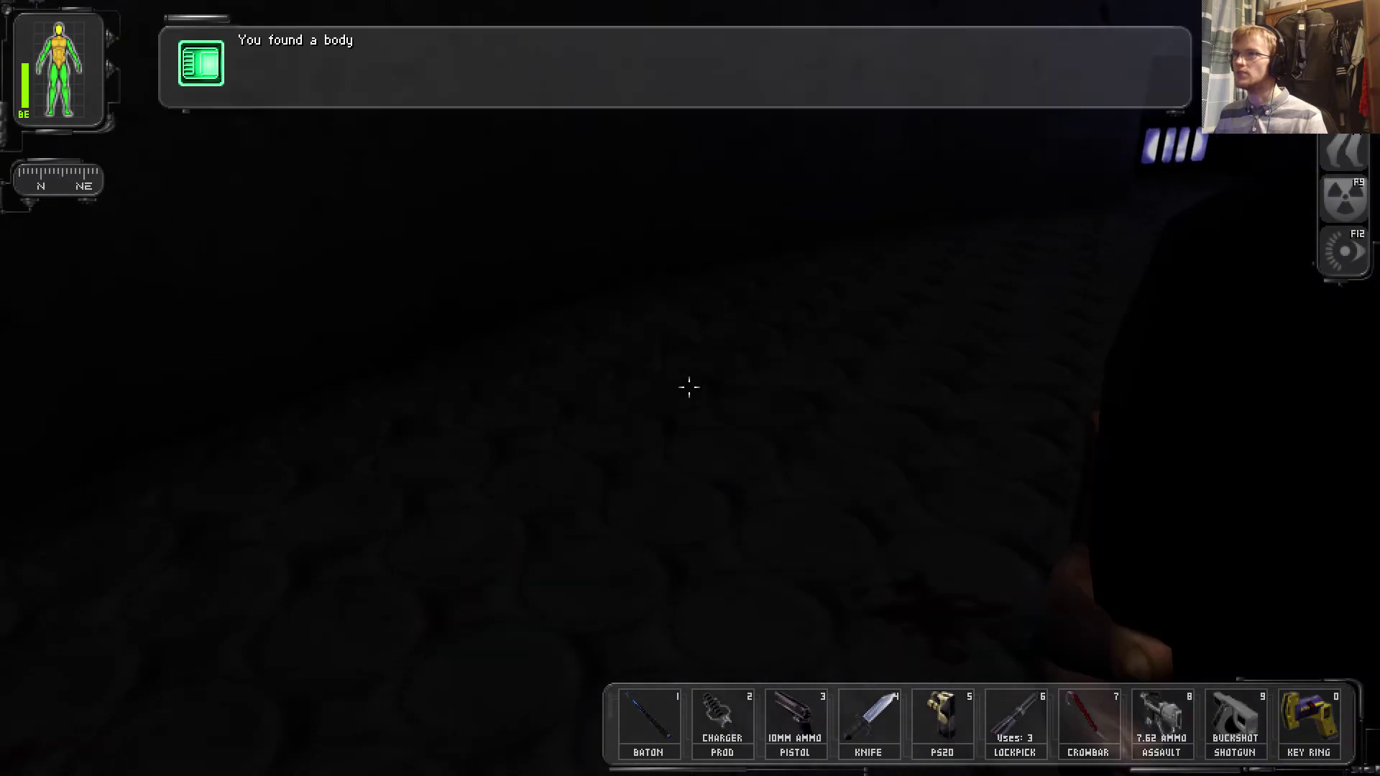
Walk through the monitor room and dark corridor past Command Center toward Detention
key("w")
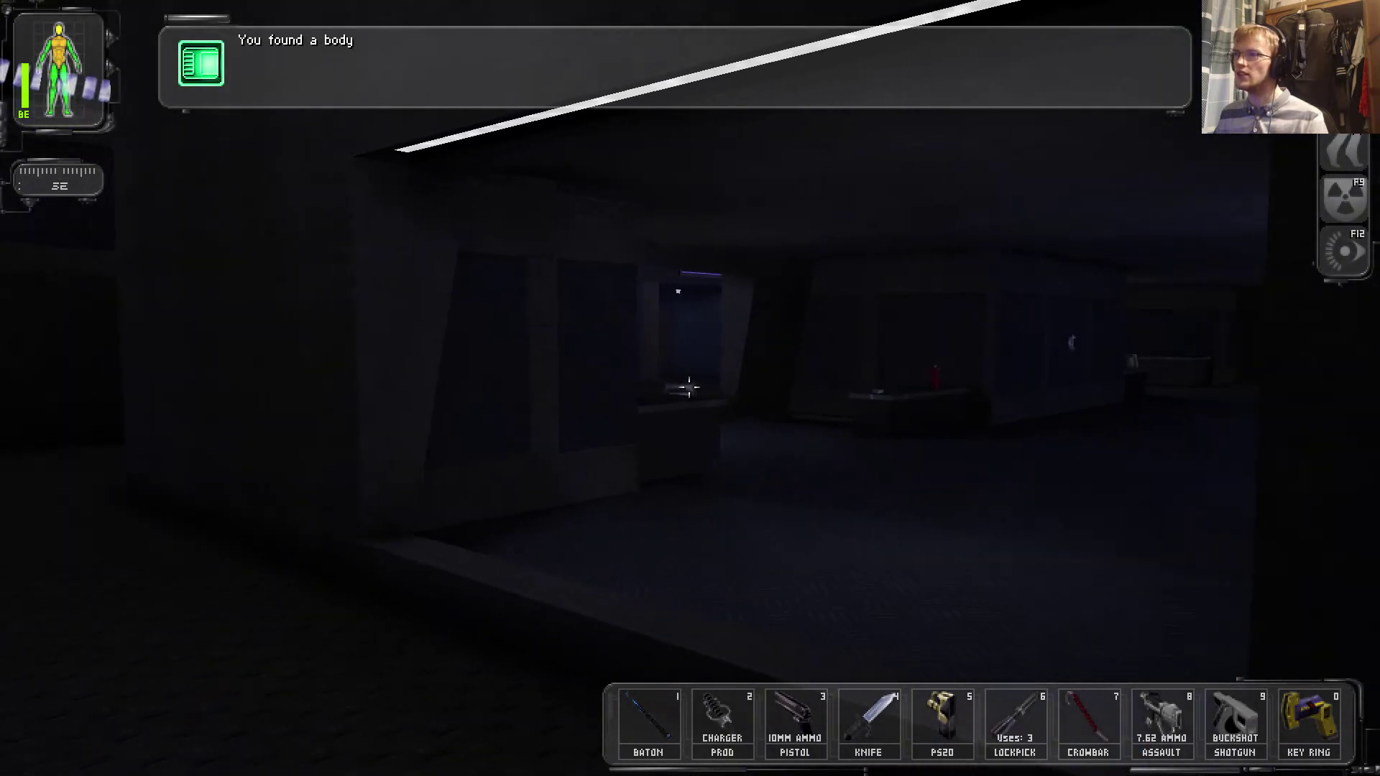
key("w")
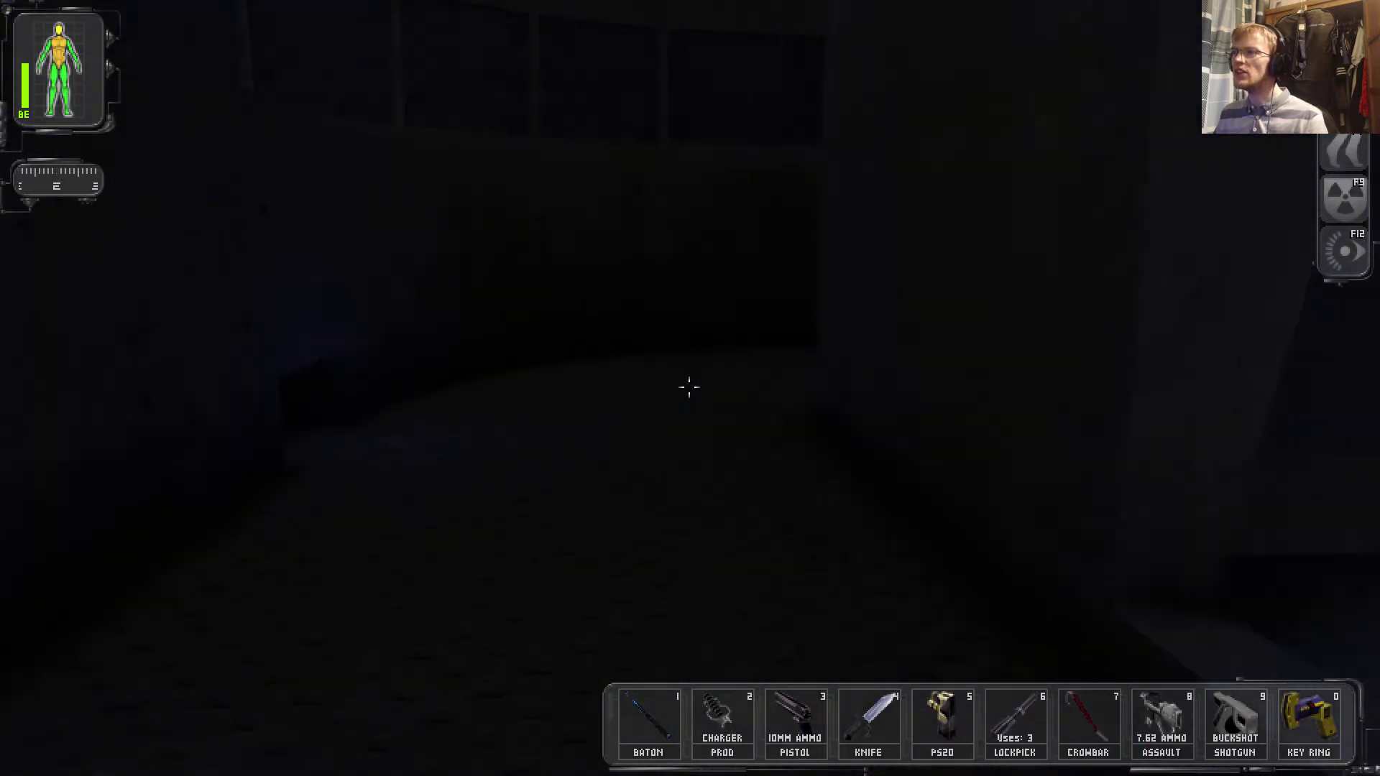
key("w")
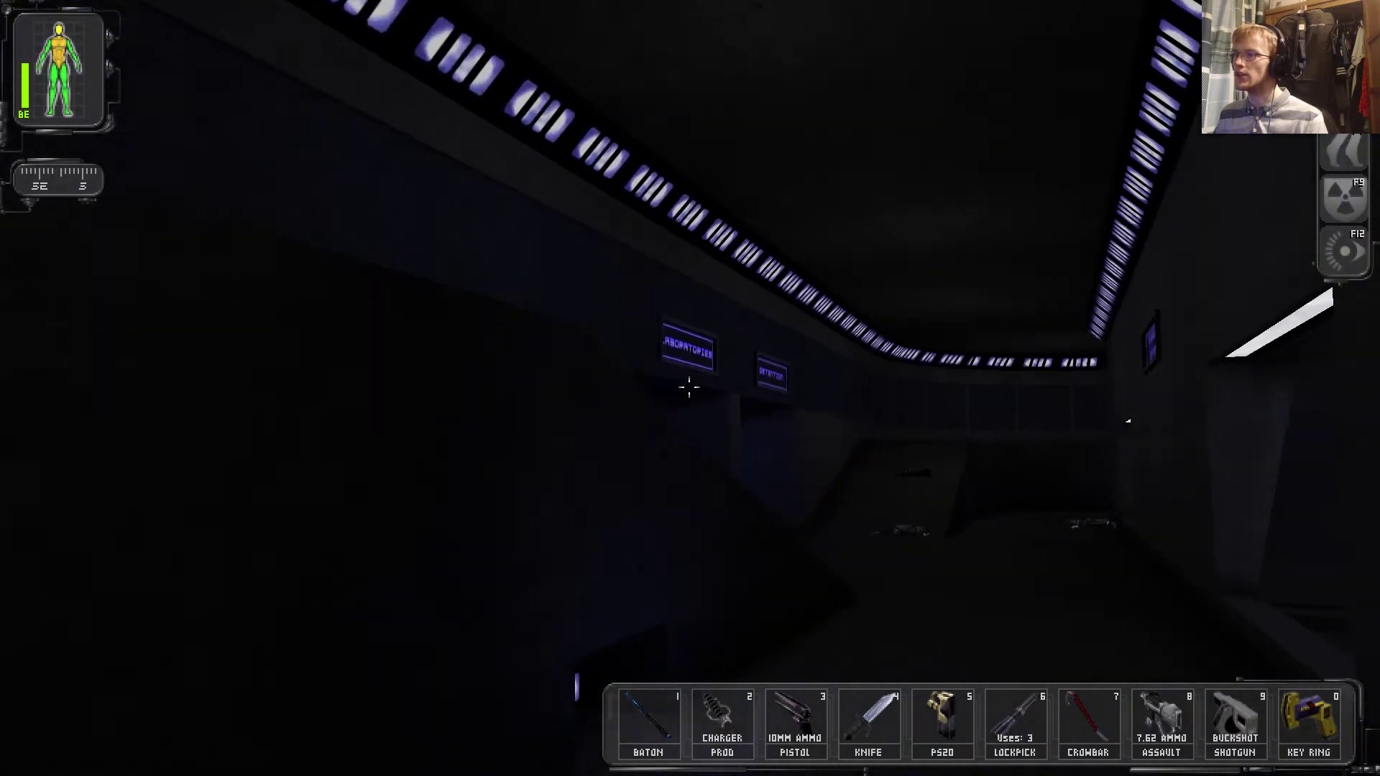
key("w")
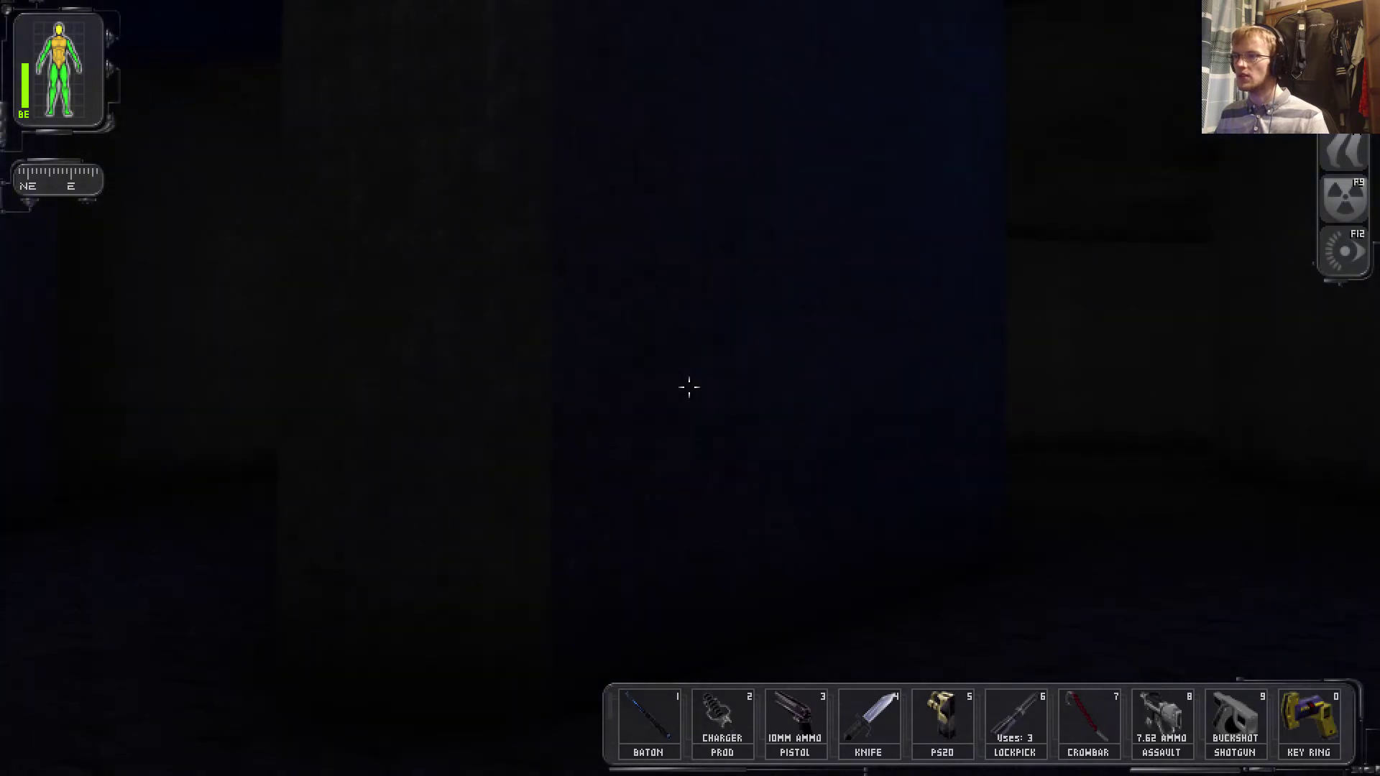
key("F1")
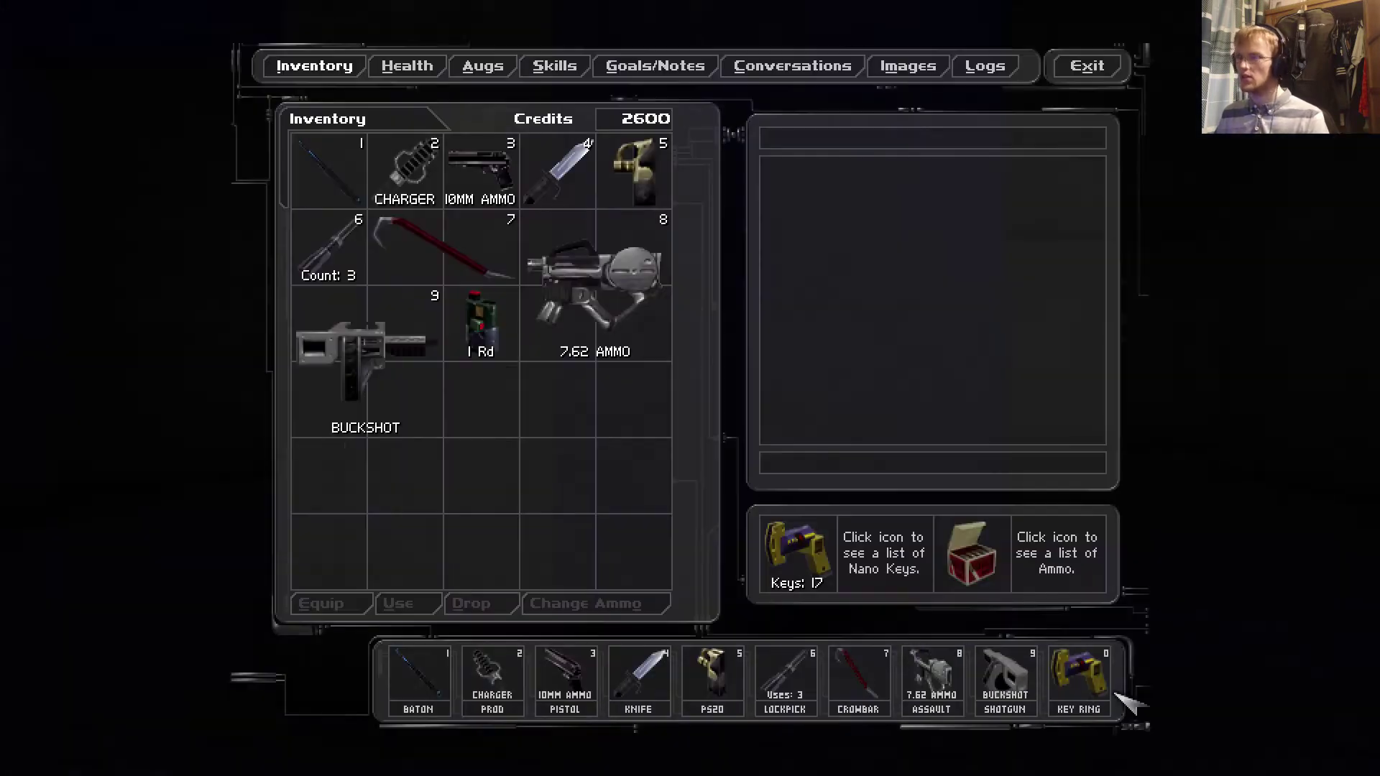
left_click(798, 67)
left_click(895, 69)
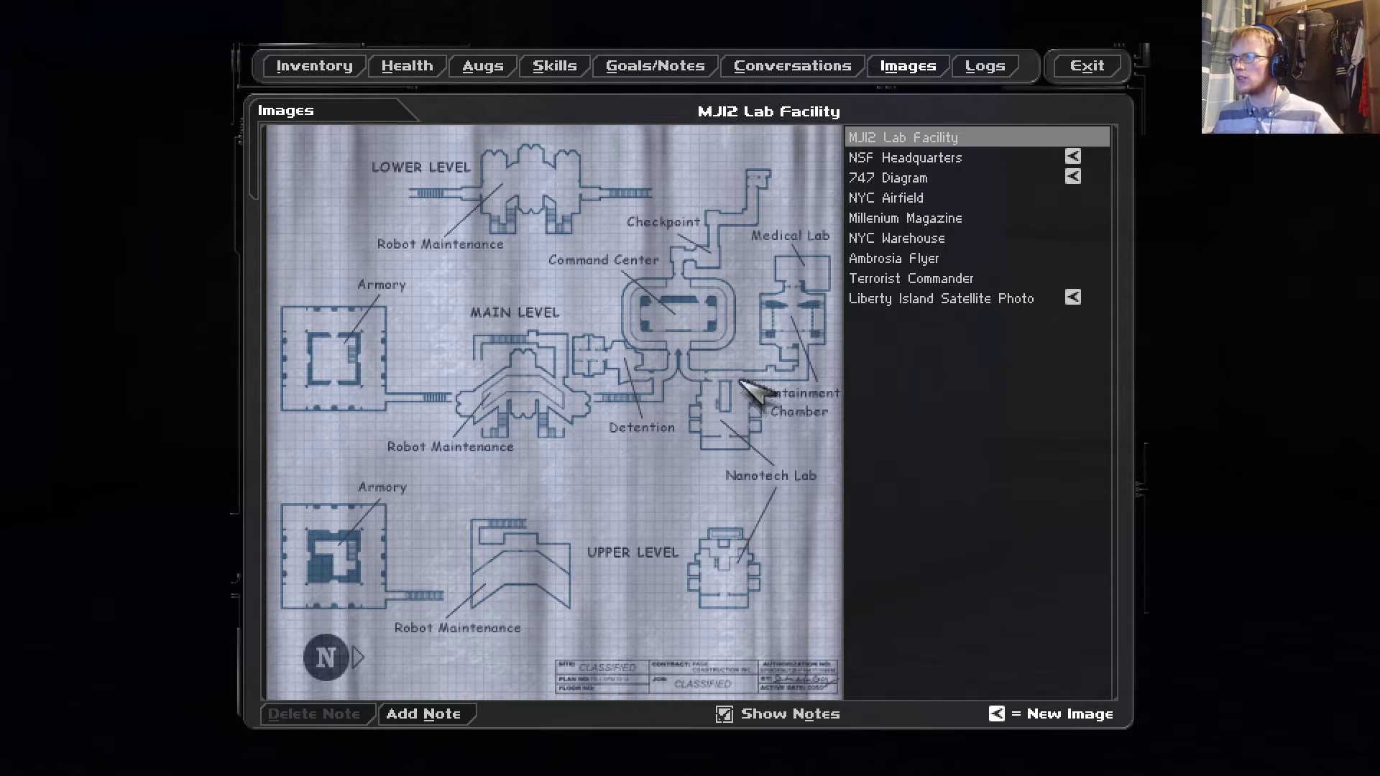
key("Escape")
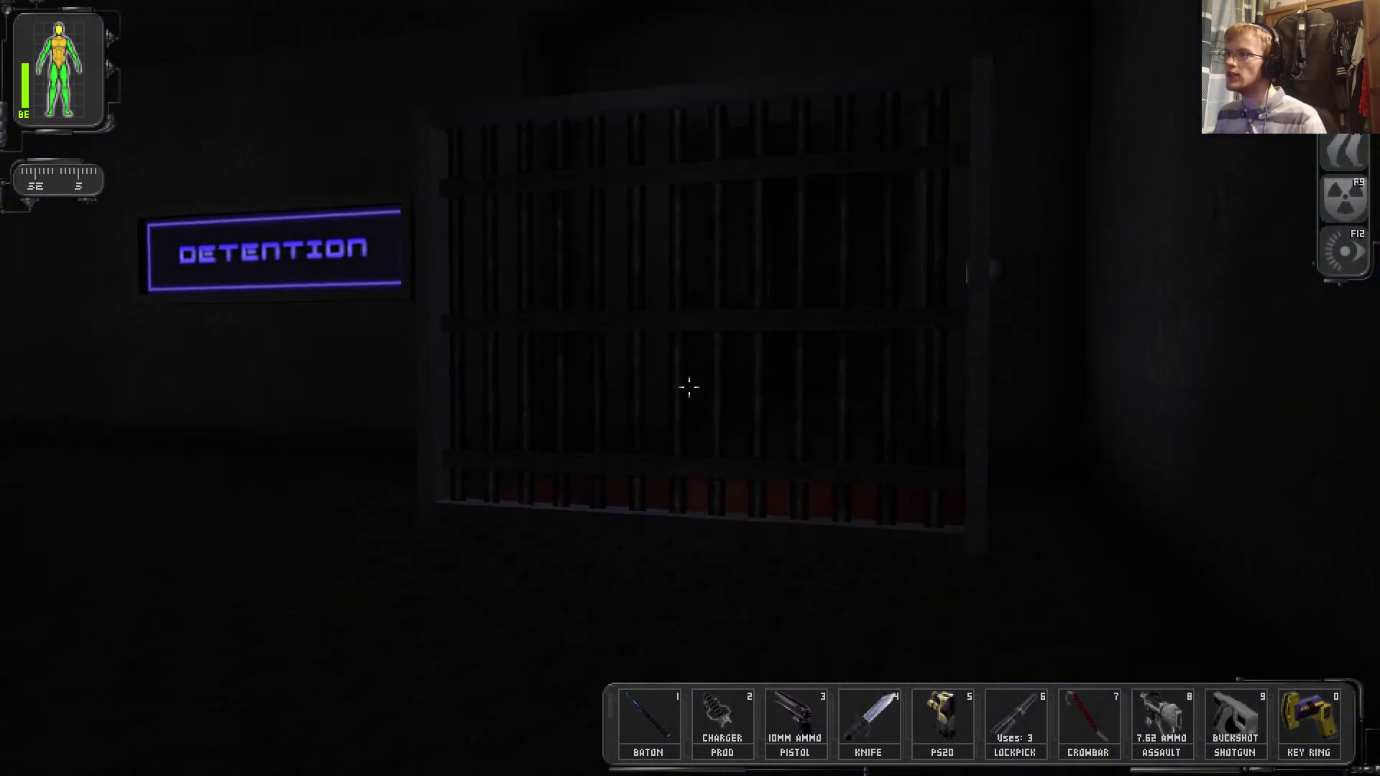
Walk down the Cell Block A corridor and get healed 158 points by the MedBot
key("w")
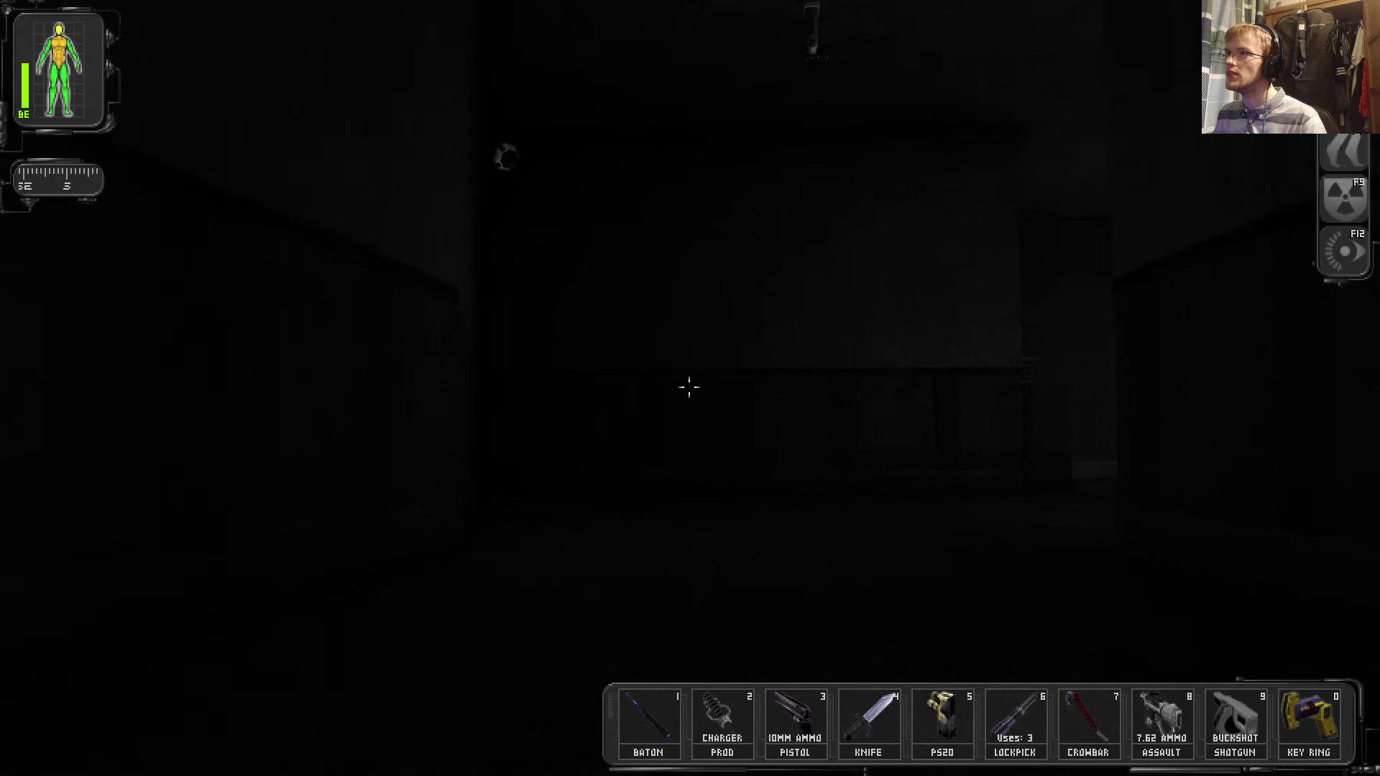
key("w")
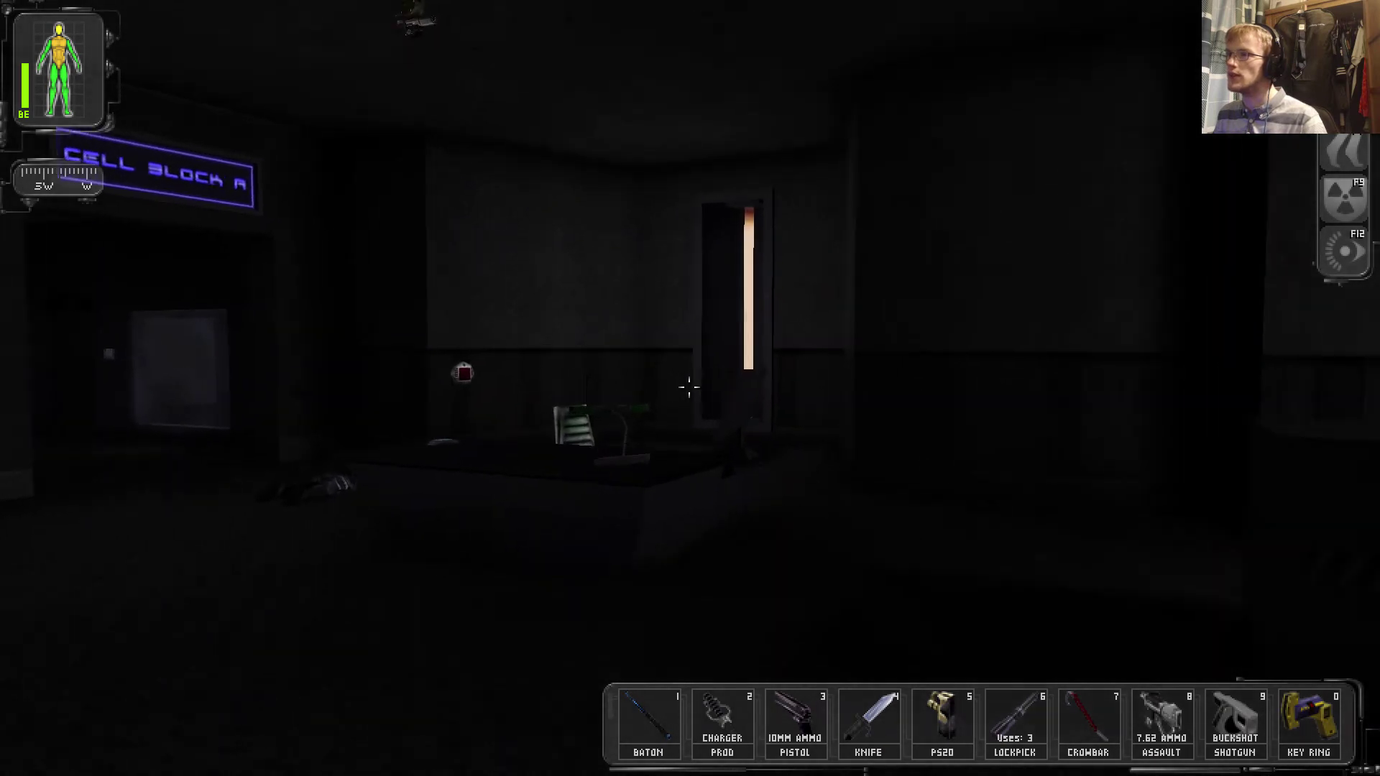
key("w")
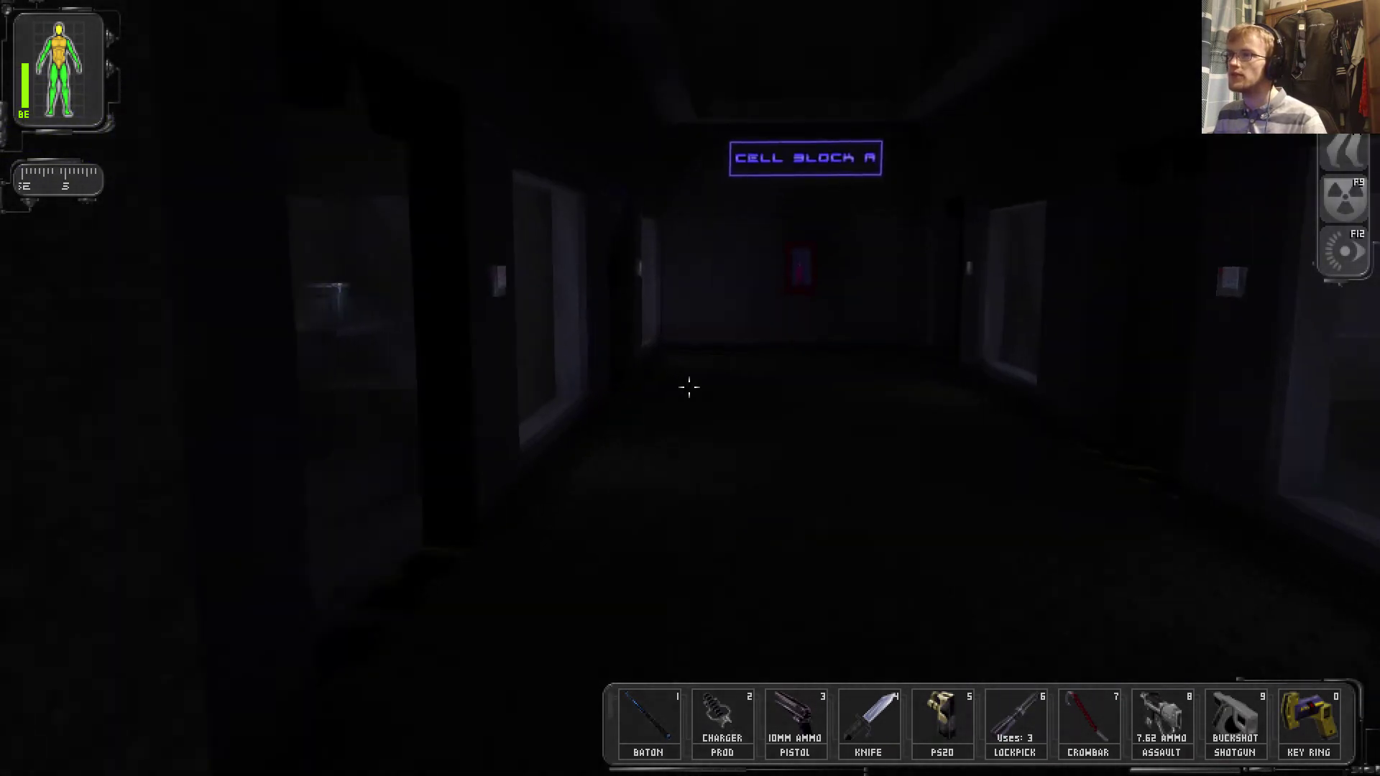
key("w")
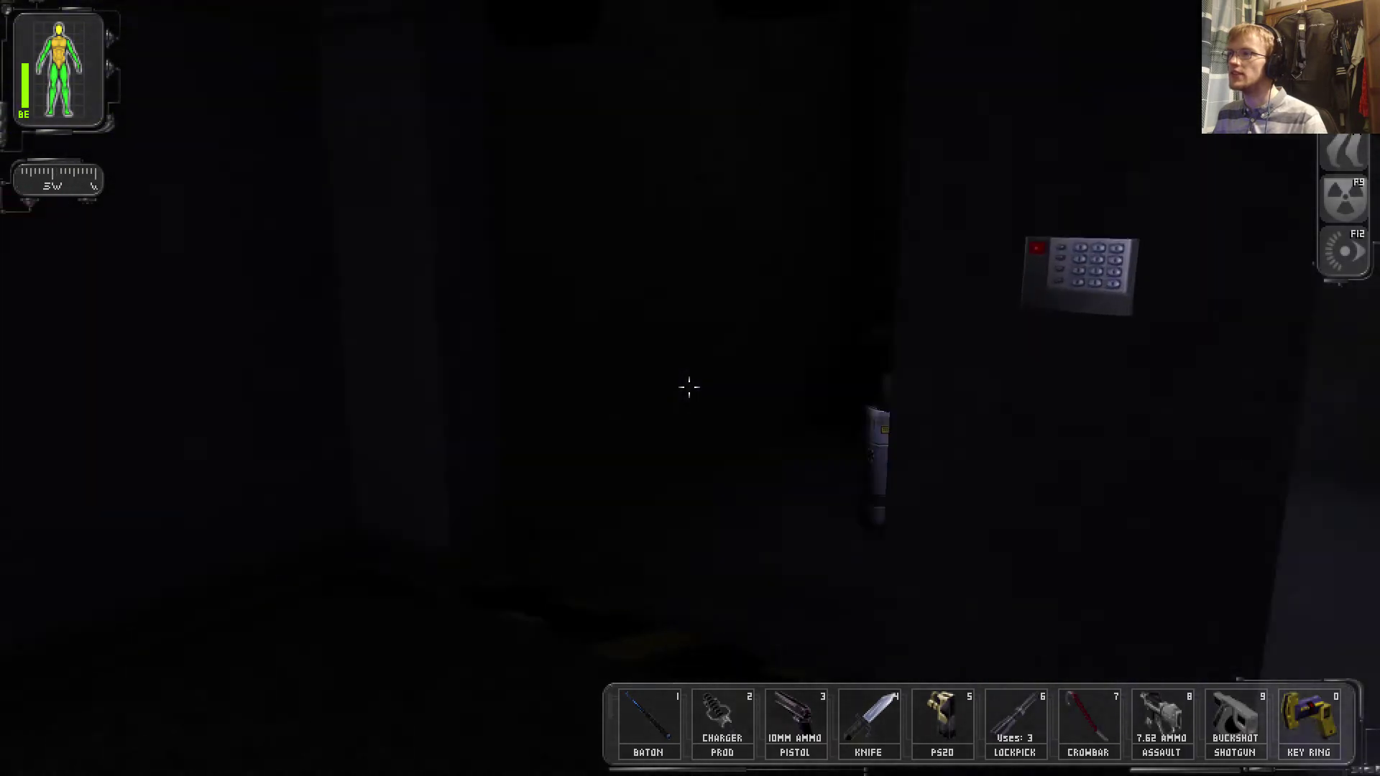
right_click(690, 387)
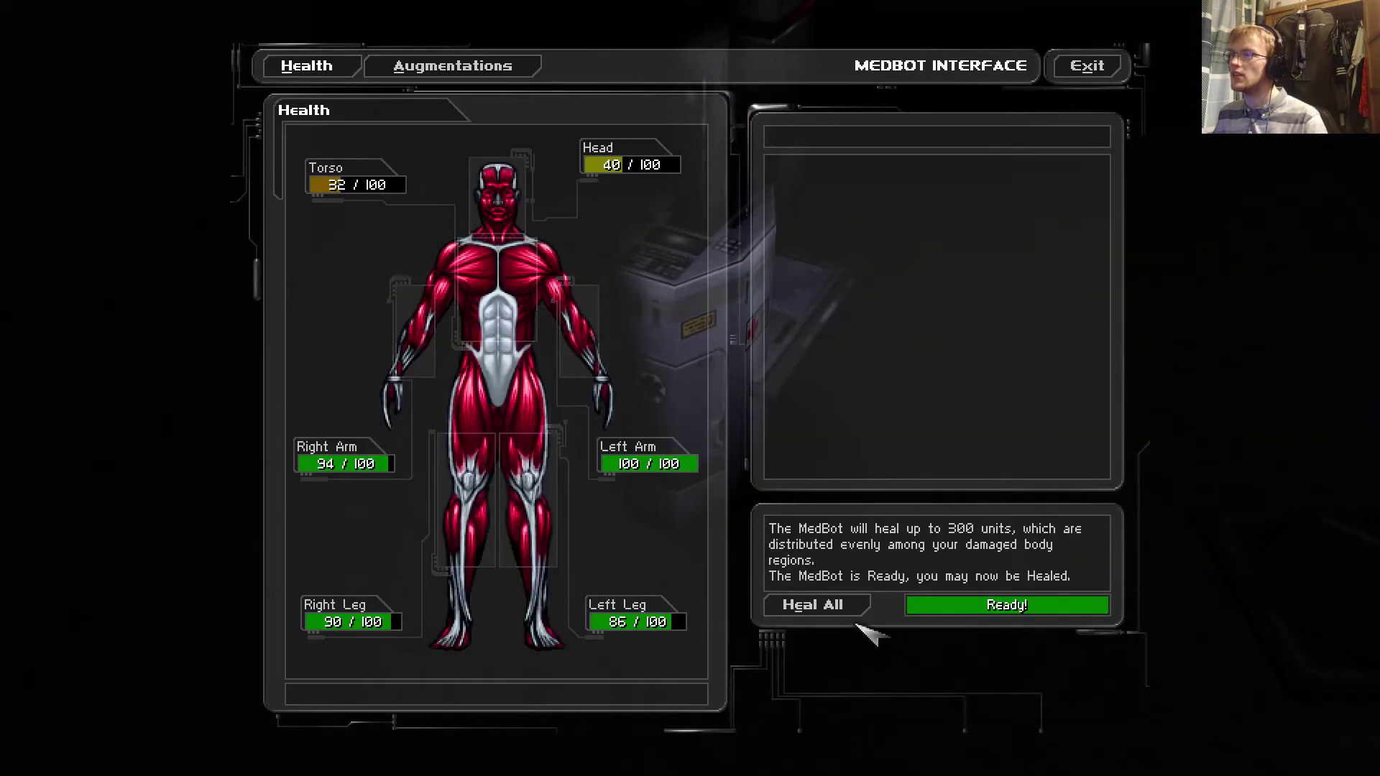
key("Escape")
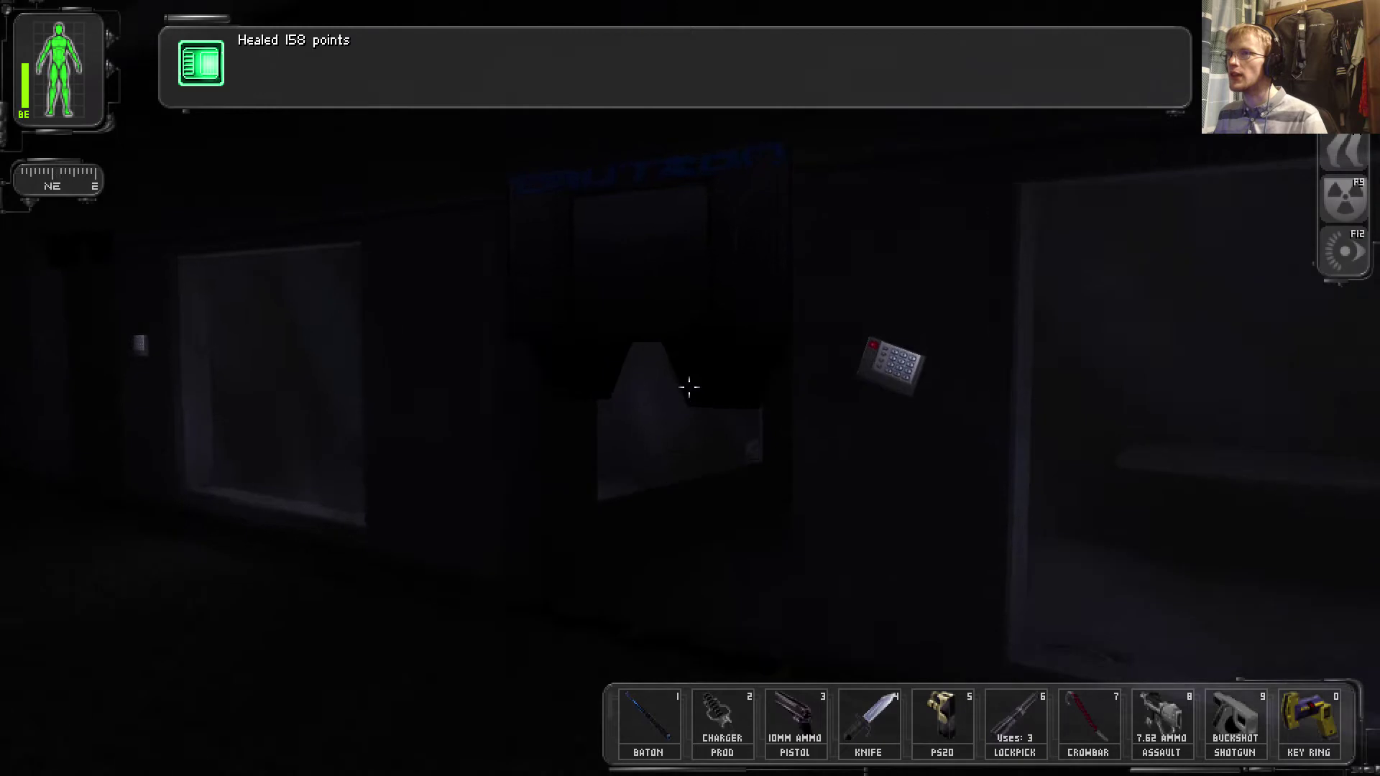
Walk through the doorway past the Robot Maintenance and Command Center signs
key("w")
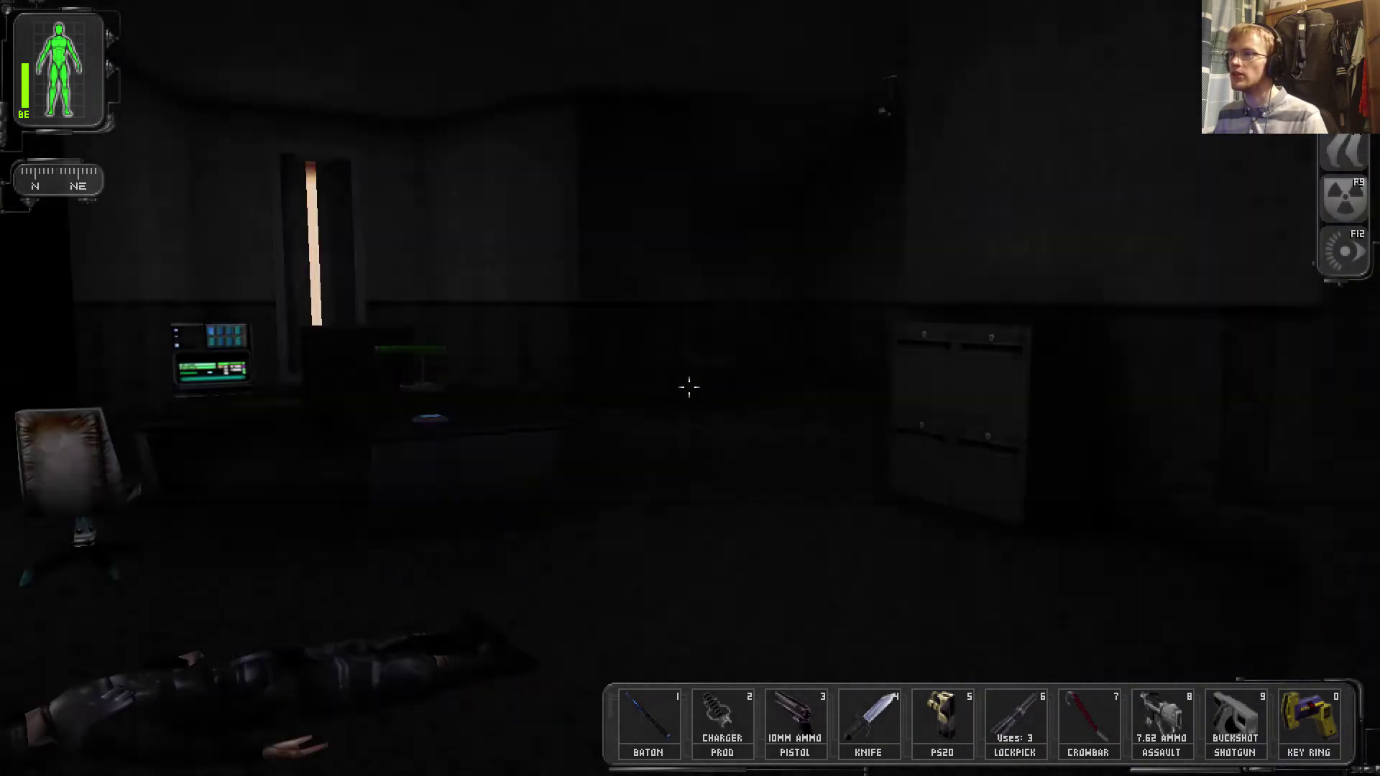
key("w")
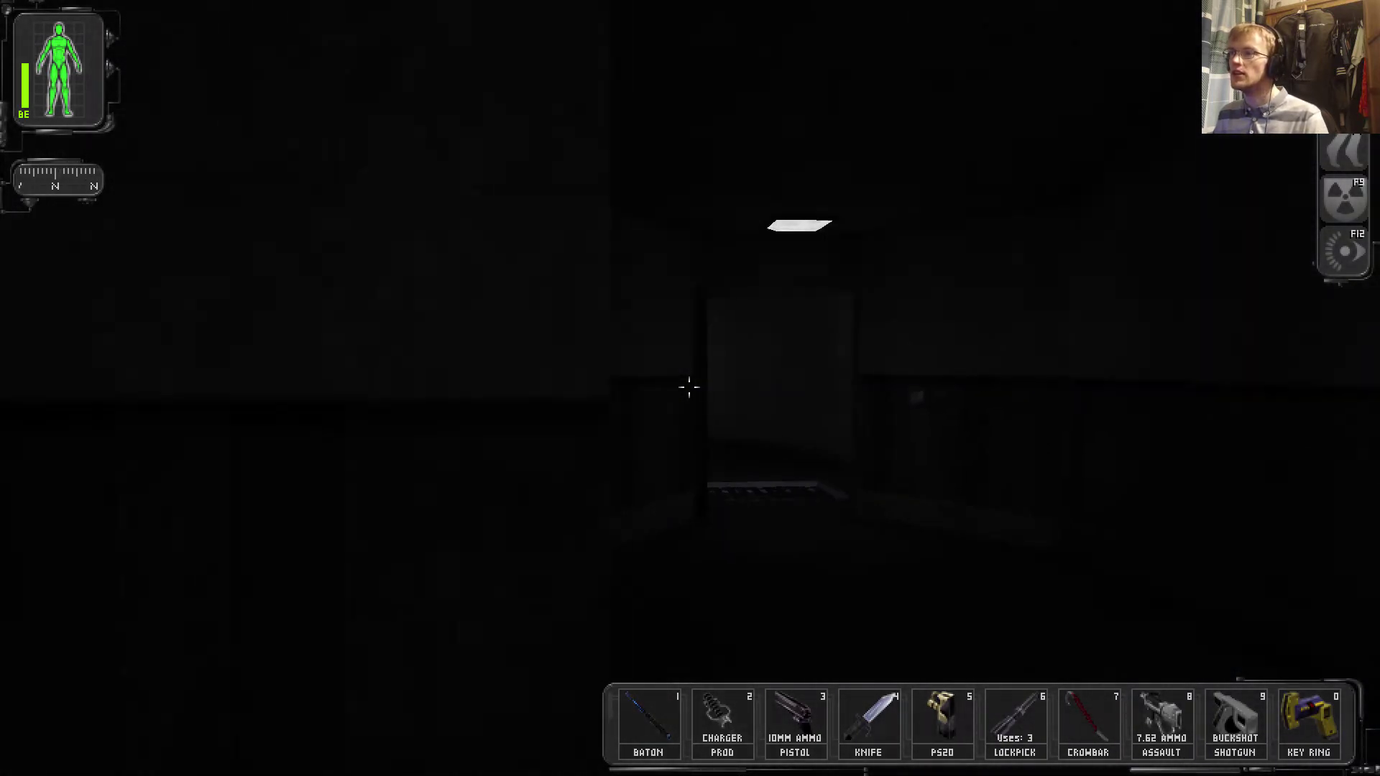
key("w")
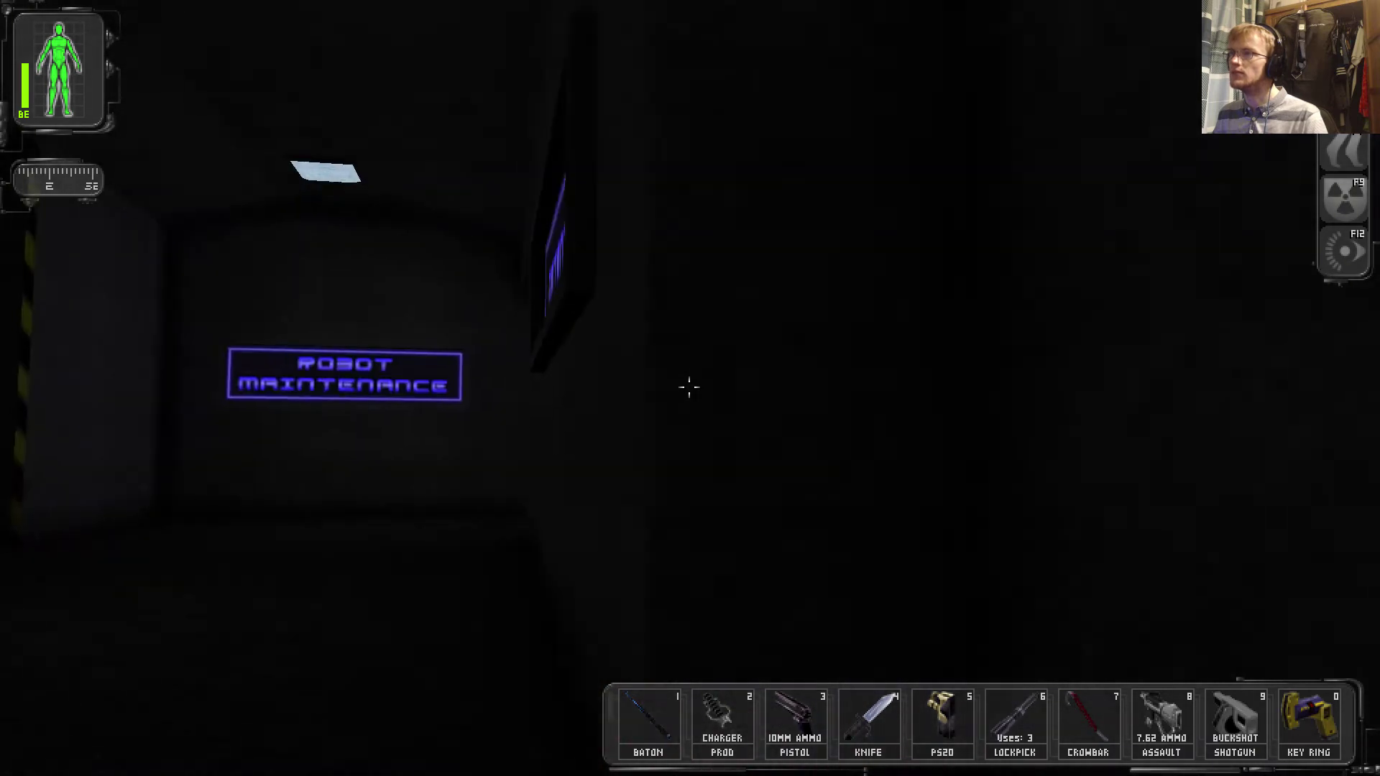
key("w")
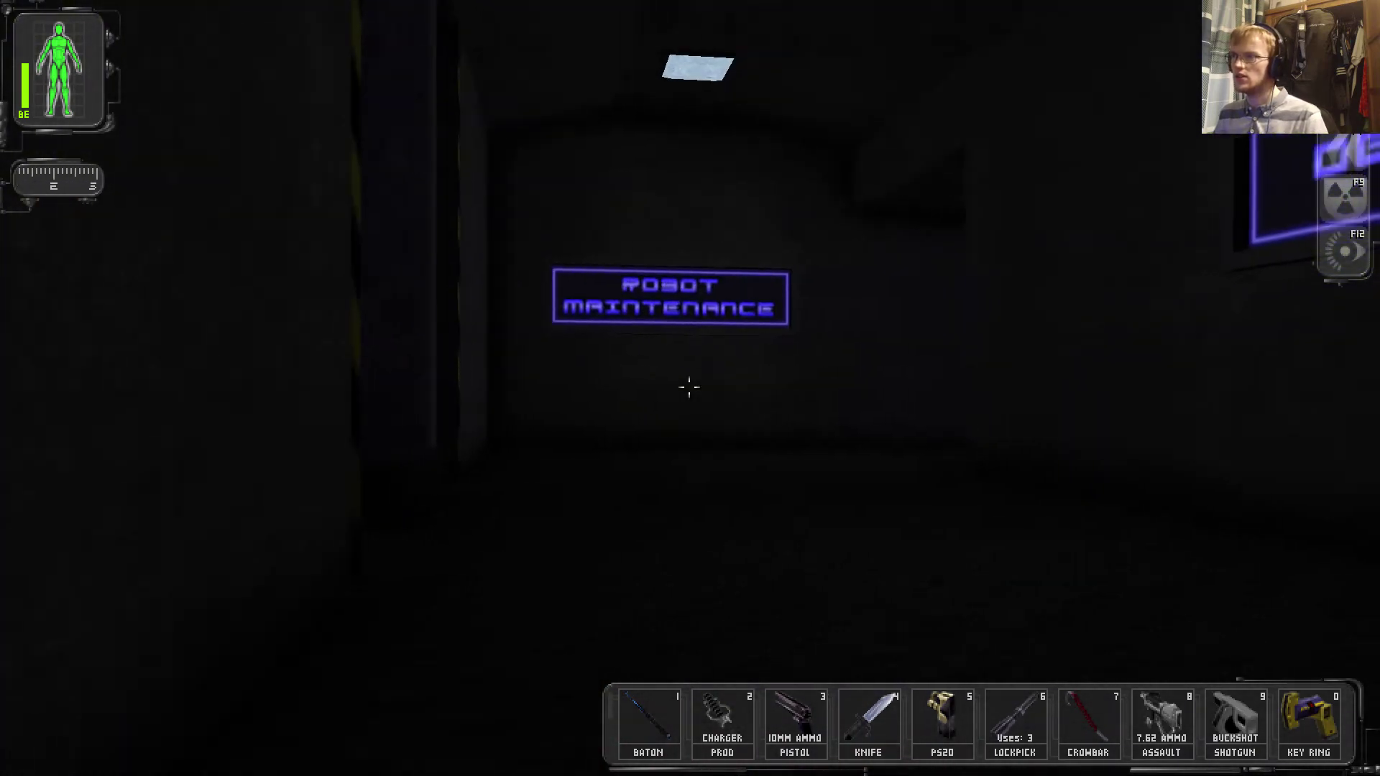
key("w")
key("w")
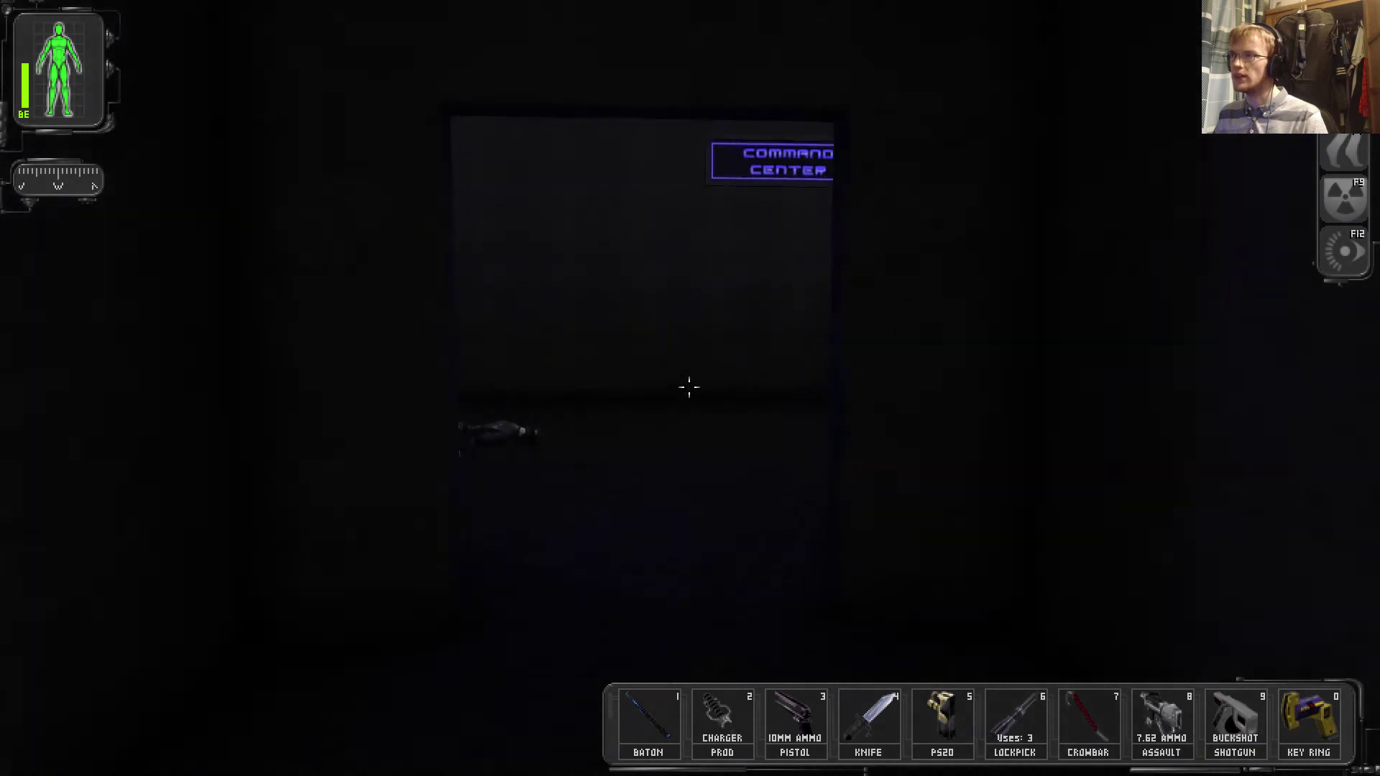
key("w")
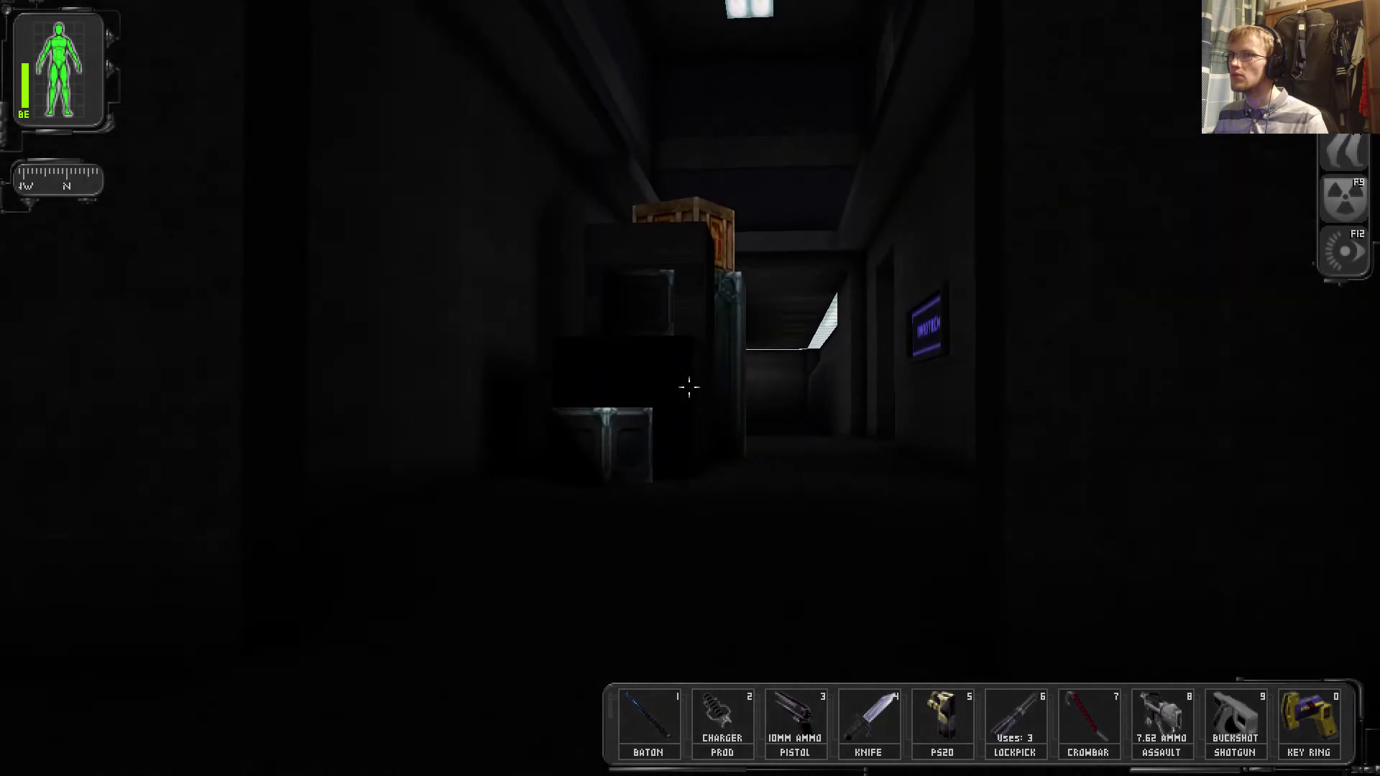
Head past the metal crates and Nanotech sign, climbing the box to the wooden crate
key("w")
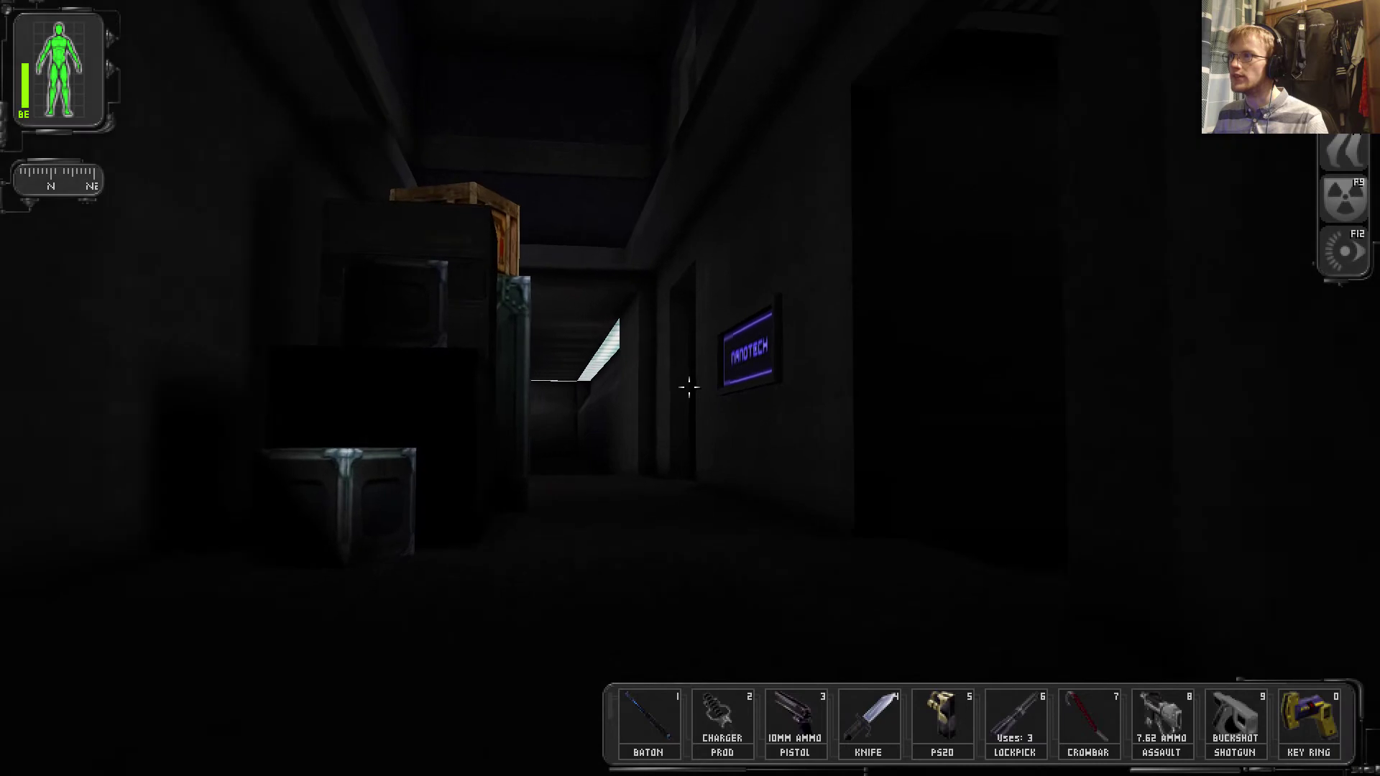
key("w")
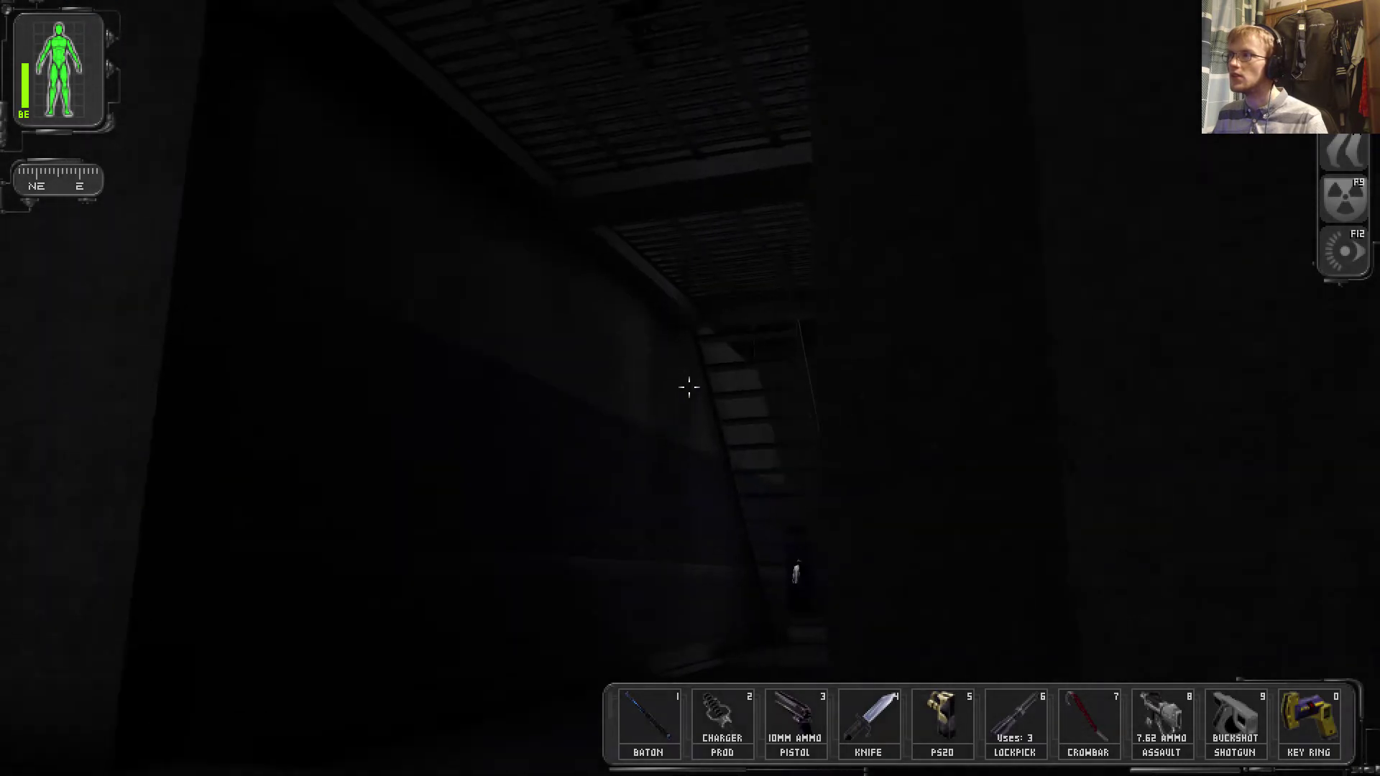
key("w")
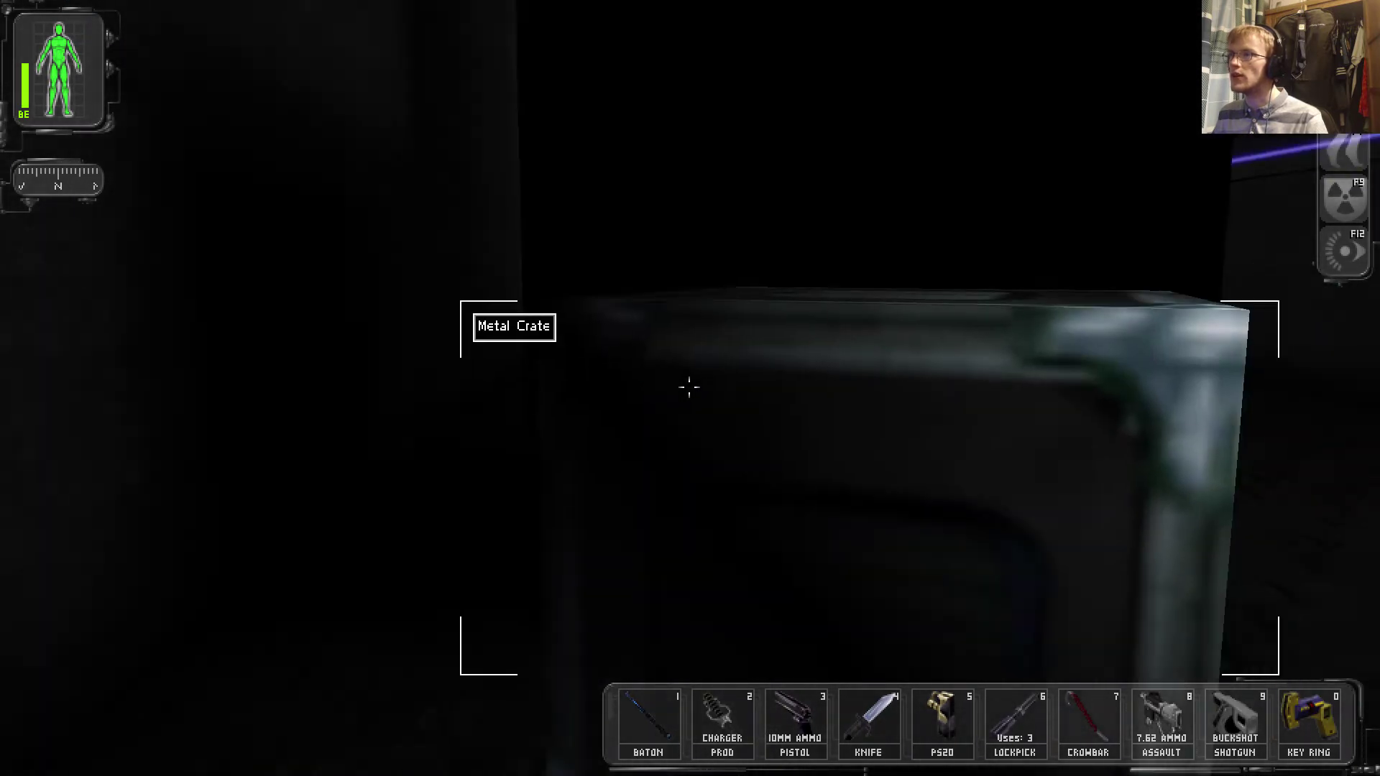
key("s")
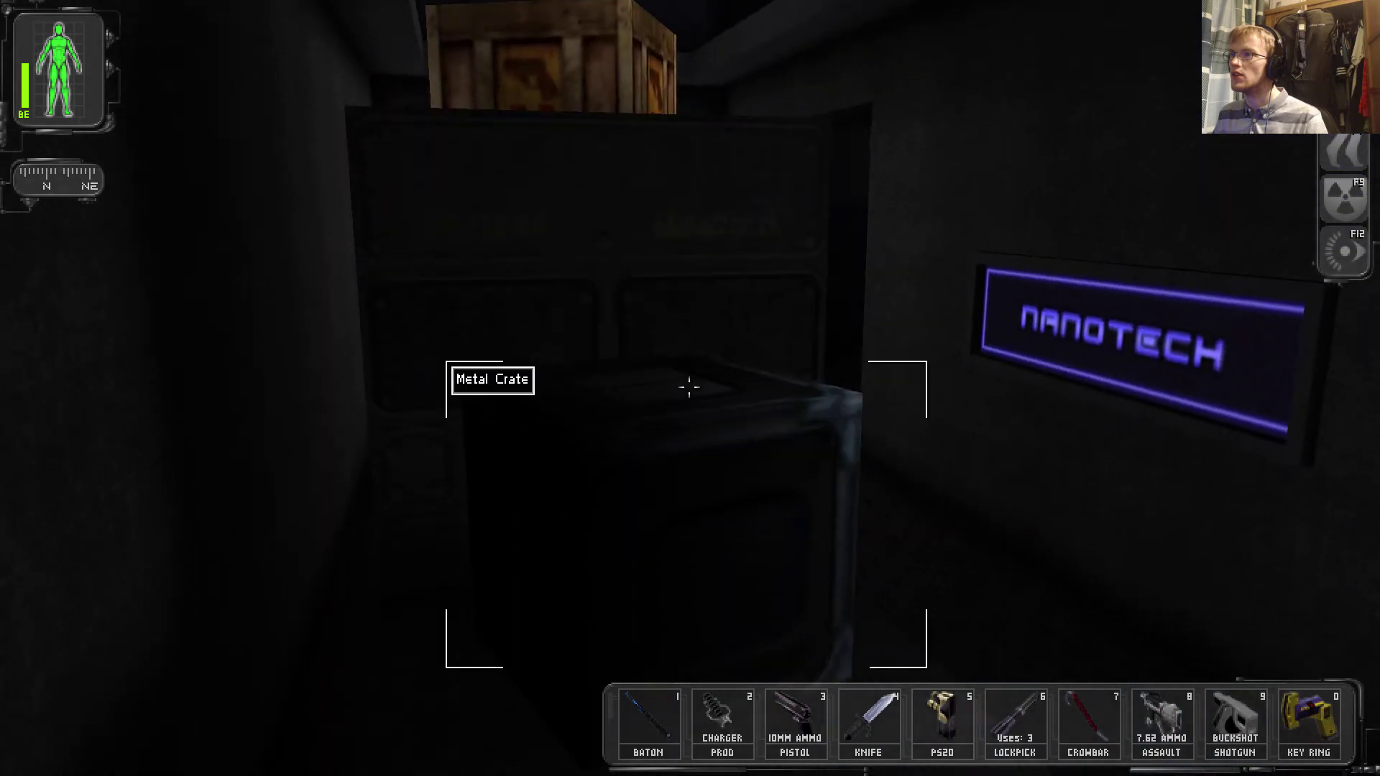
key("w")
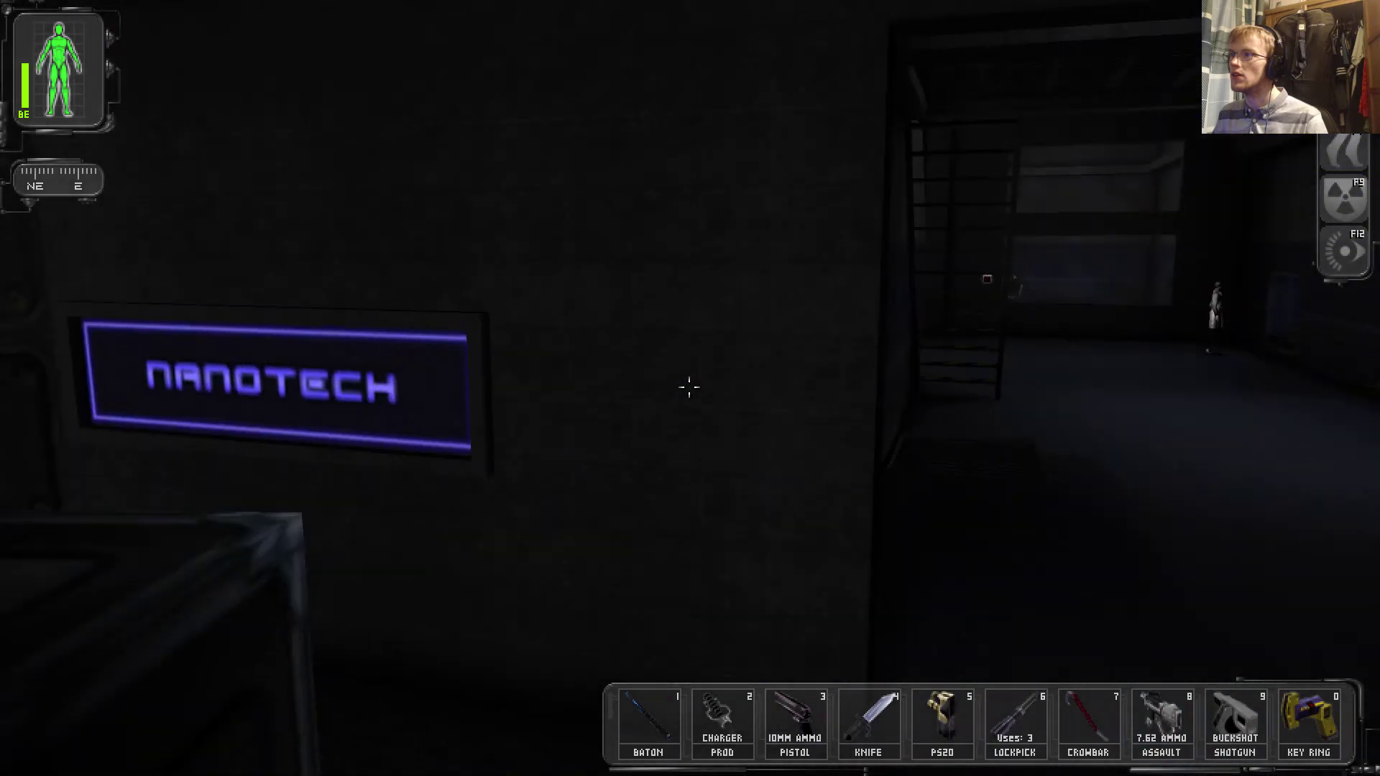
key("w")
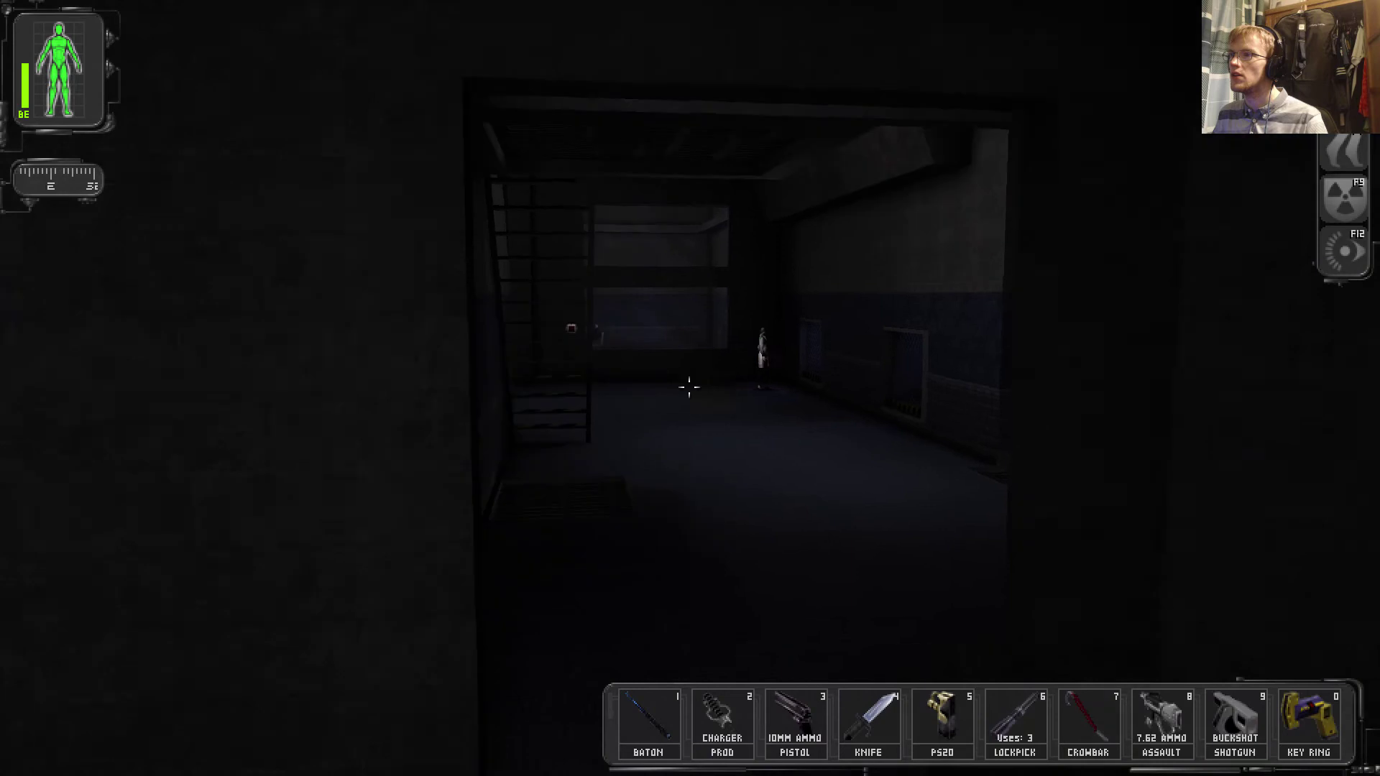
key("w")
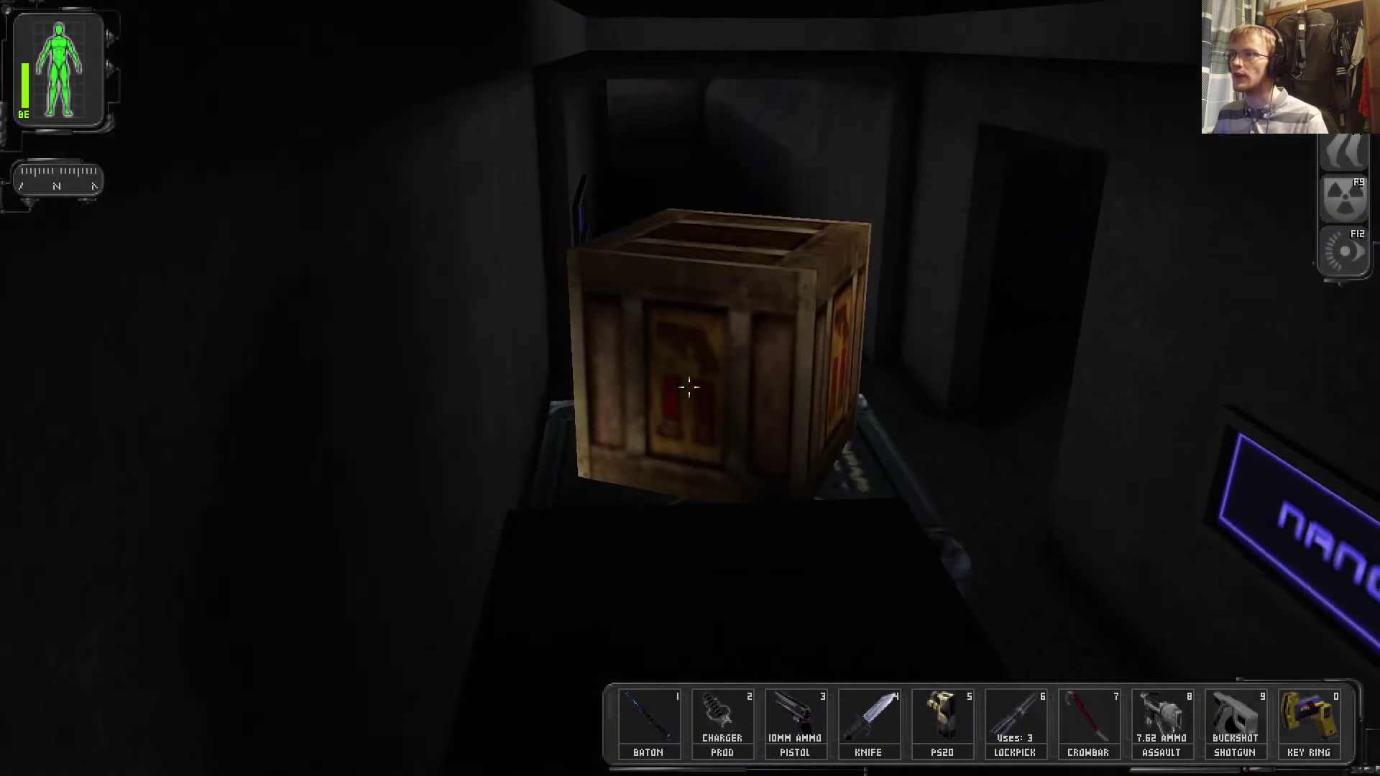
key("w")
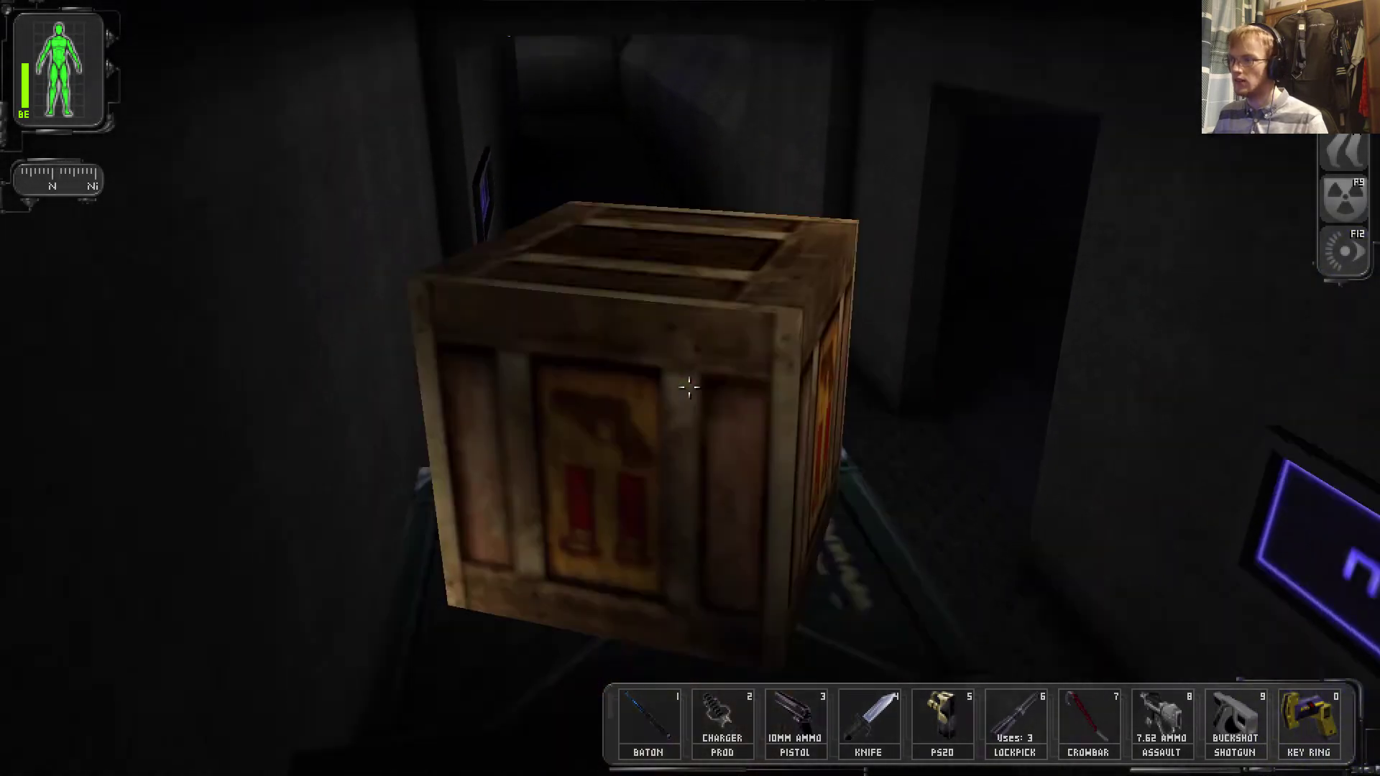
Smash the Combat Supply Crate with the baton, try taking the Gas Grenade, and continue down the corridor
key("1")
key("w")
left_click(689, 386)
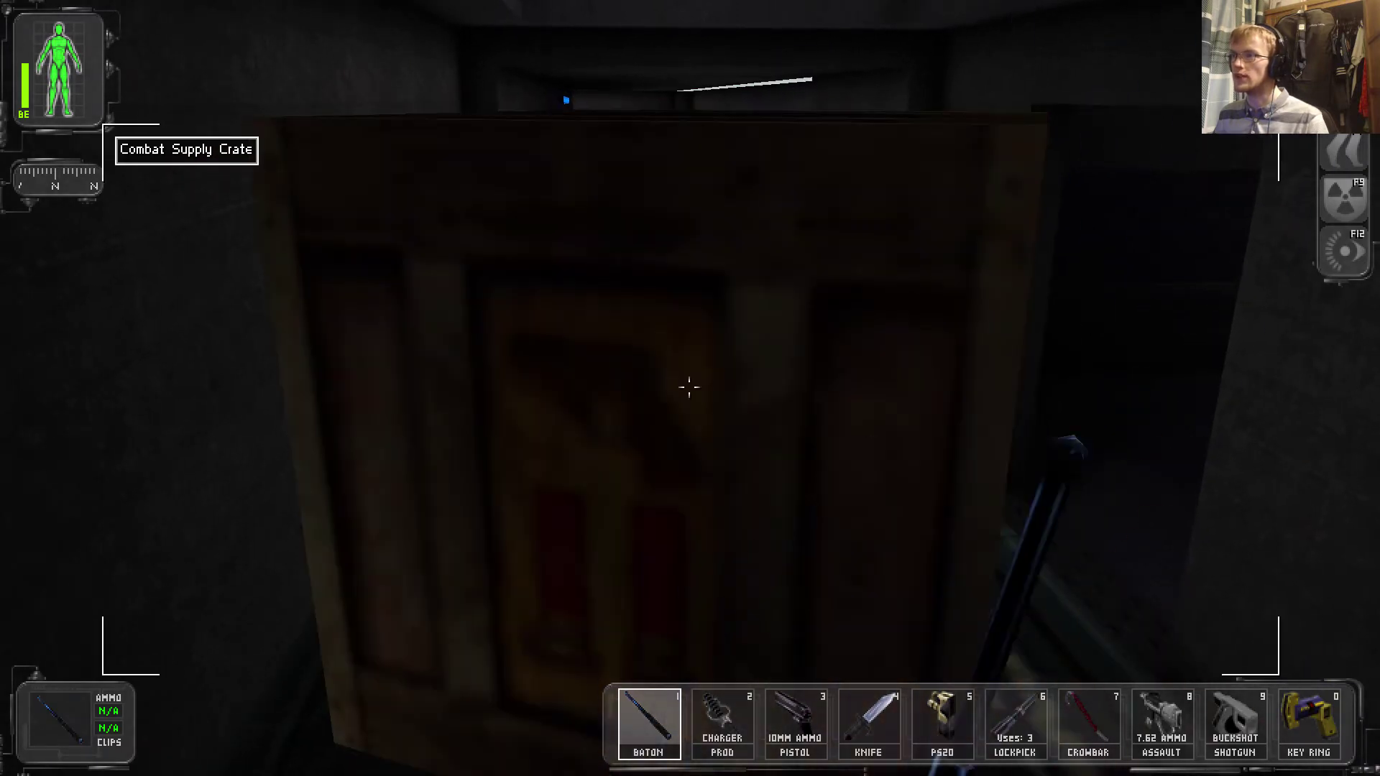
left_click(689, 386)
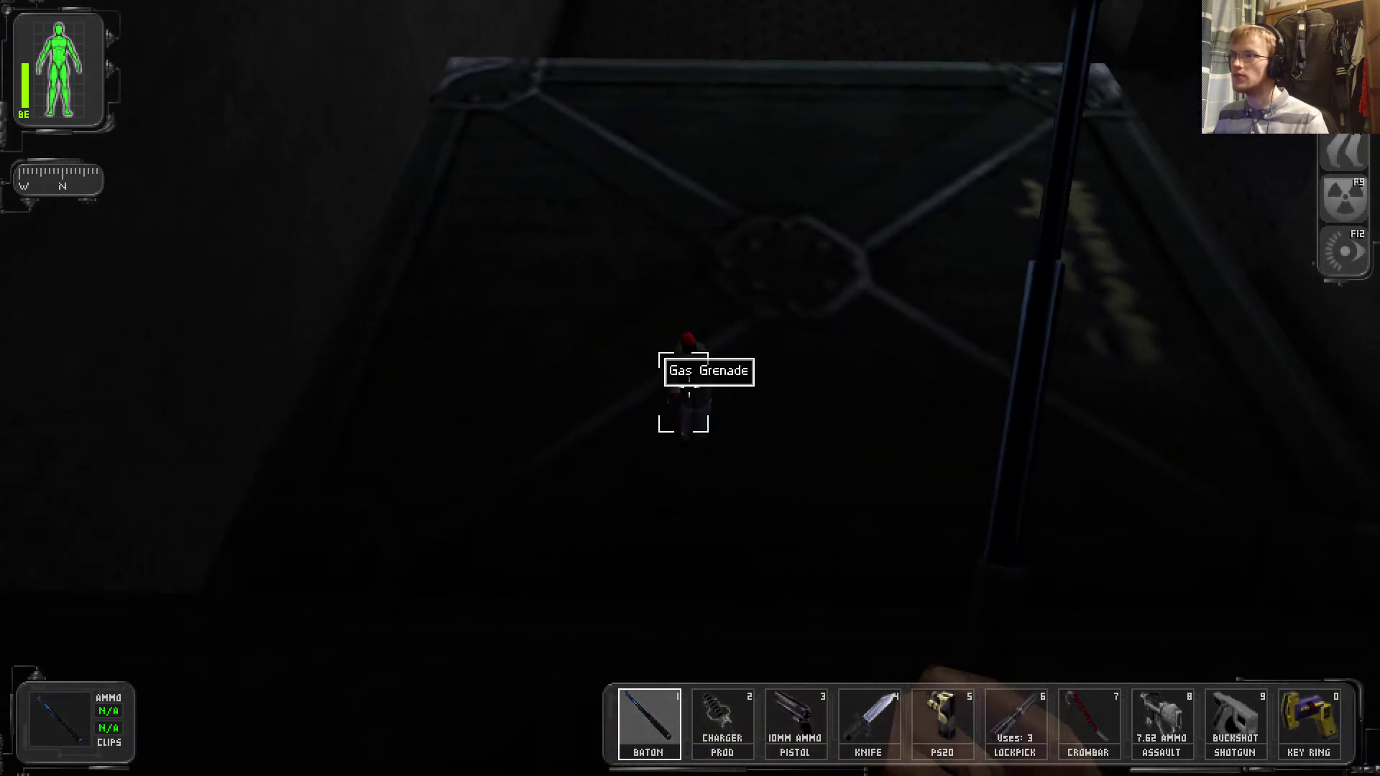
right_click(689, 386)
key("w")
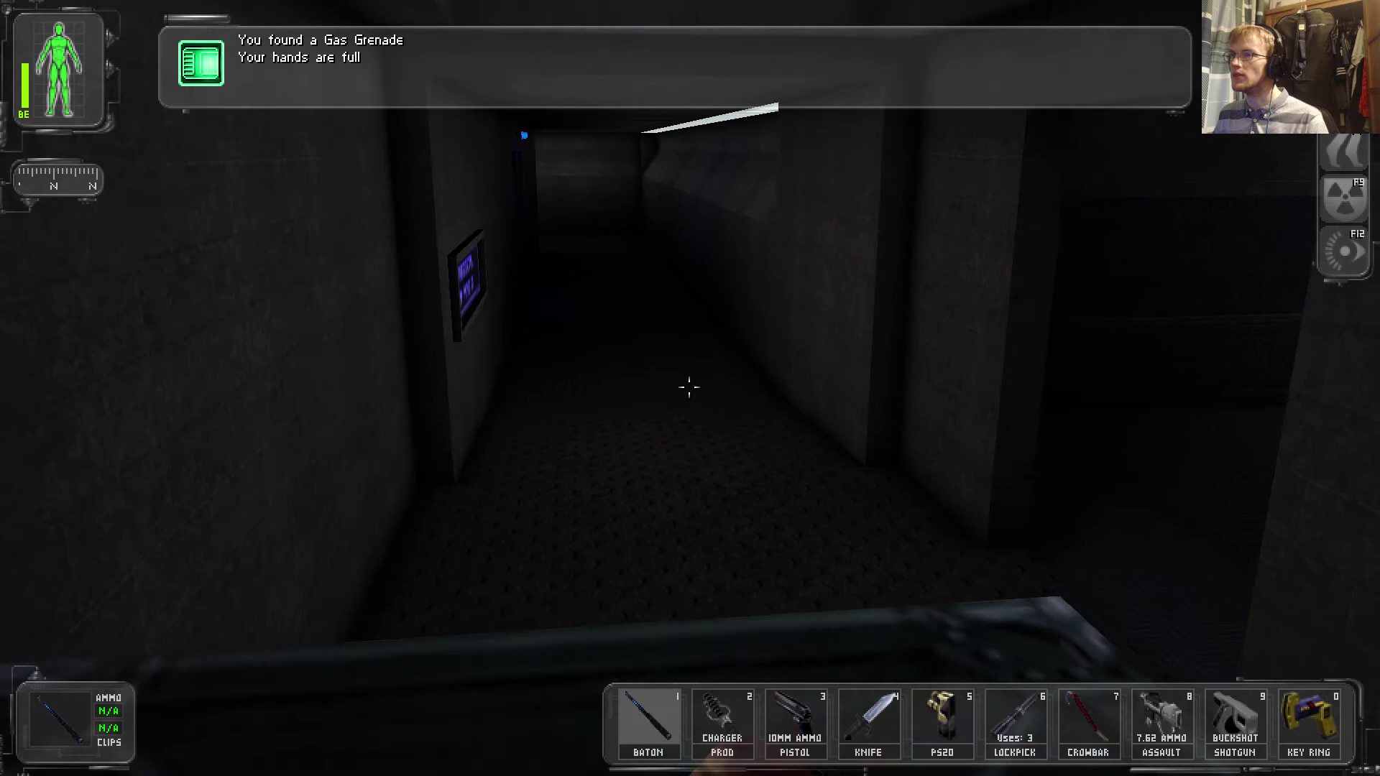
key("w")
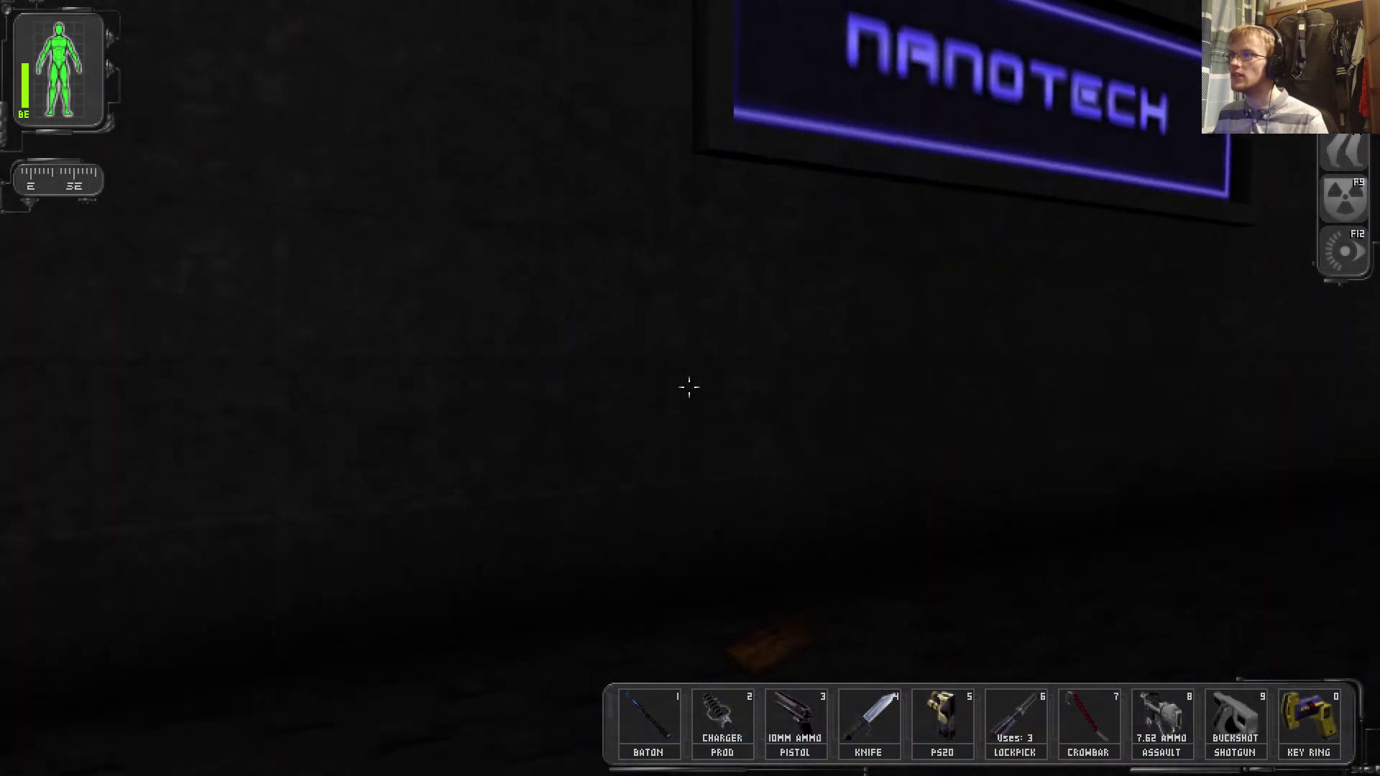
Follow the corridor past the Nanotech sign to the ladder and climb it
key("w")
key("w")
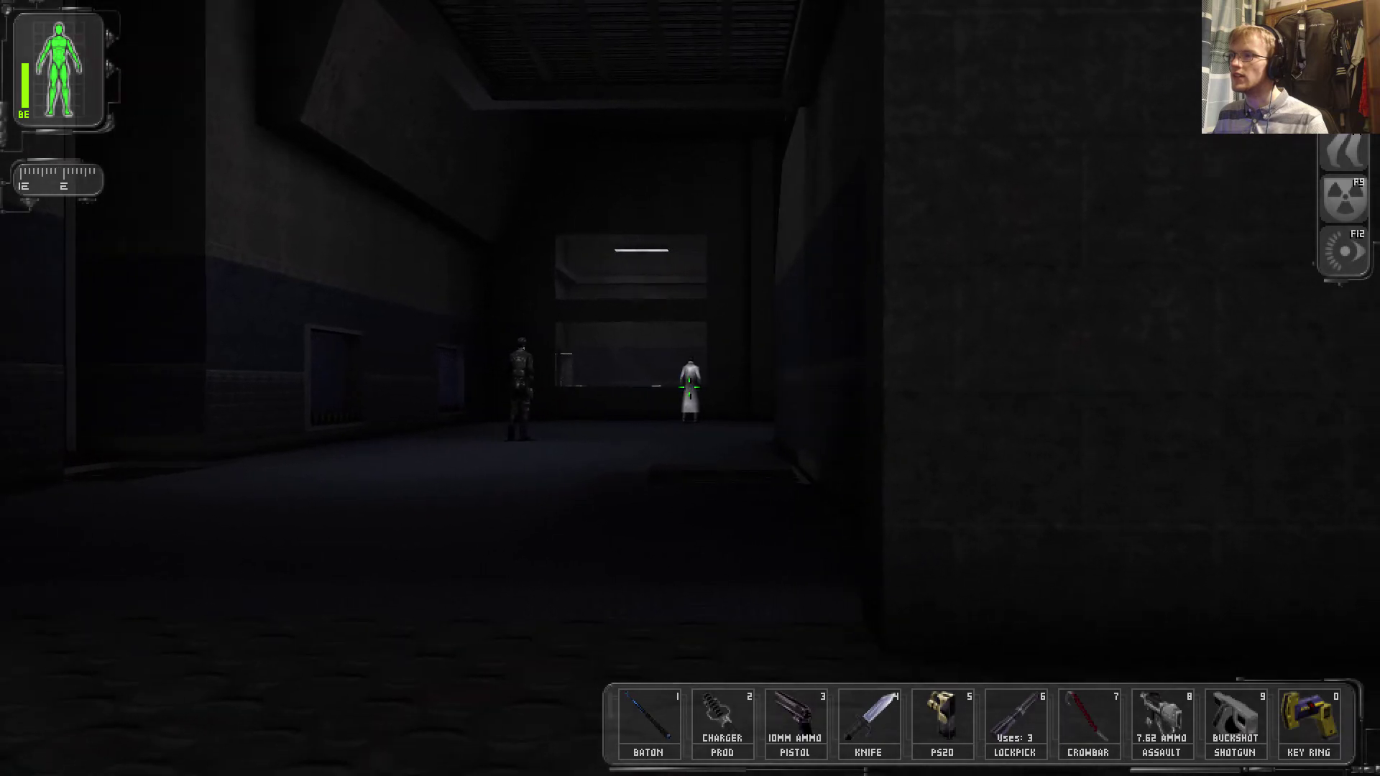
key("w")
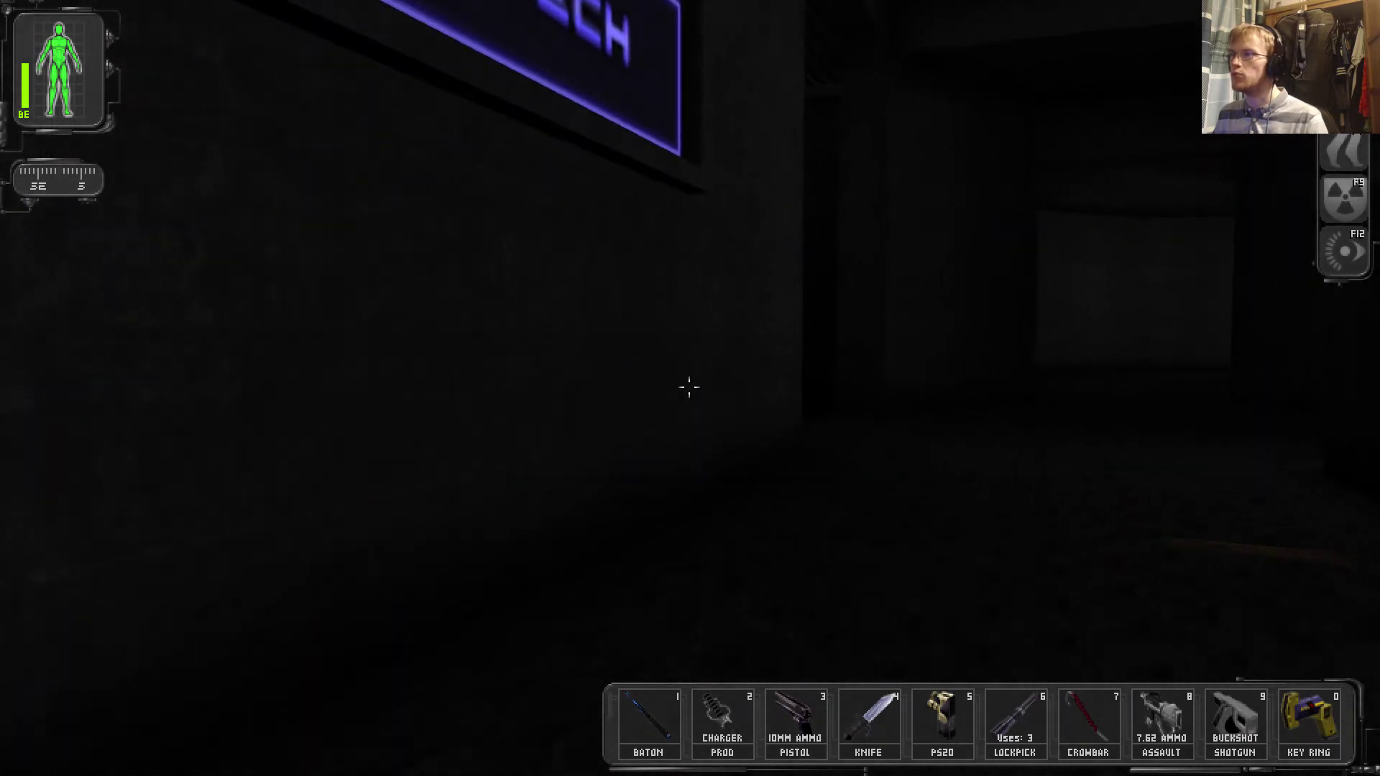
key("w")
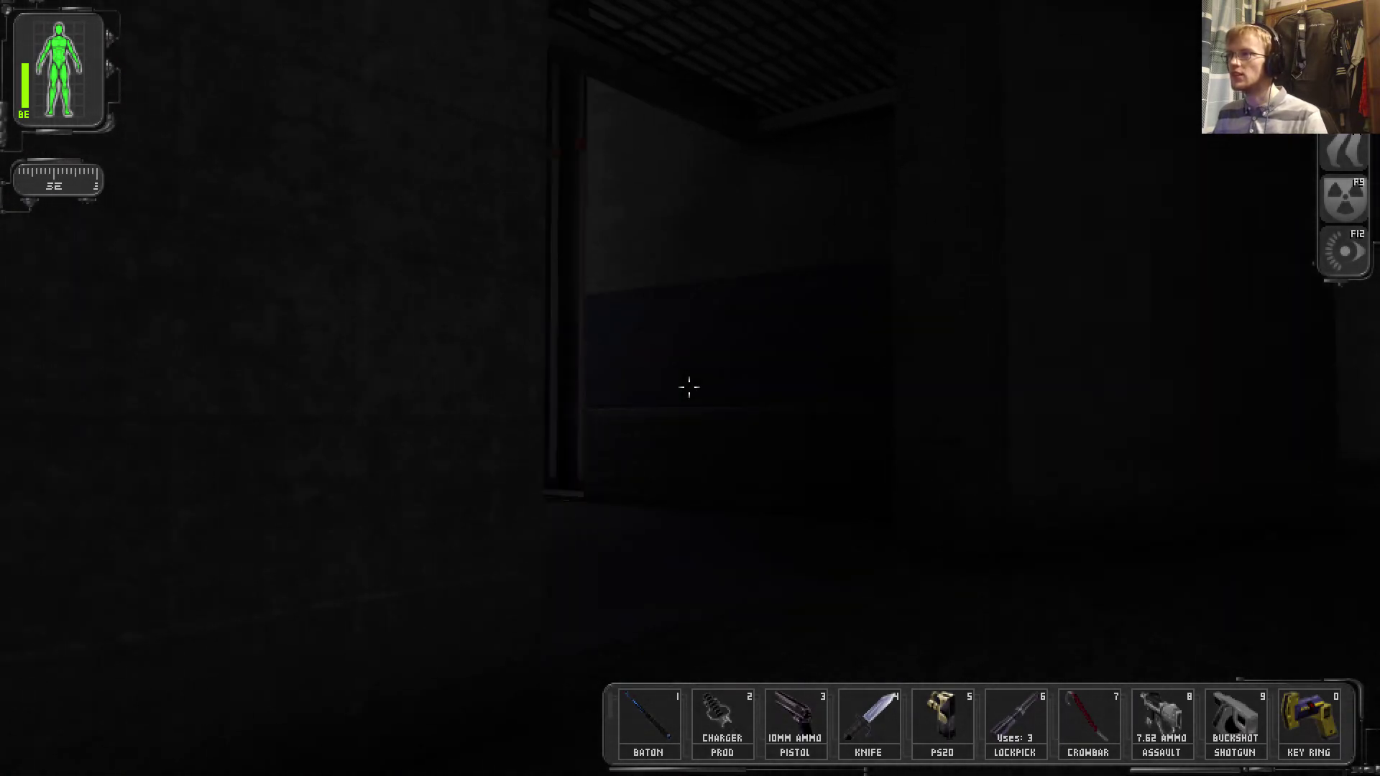
key("w")
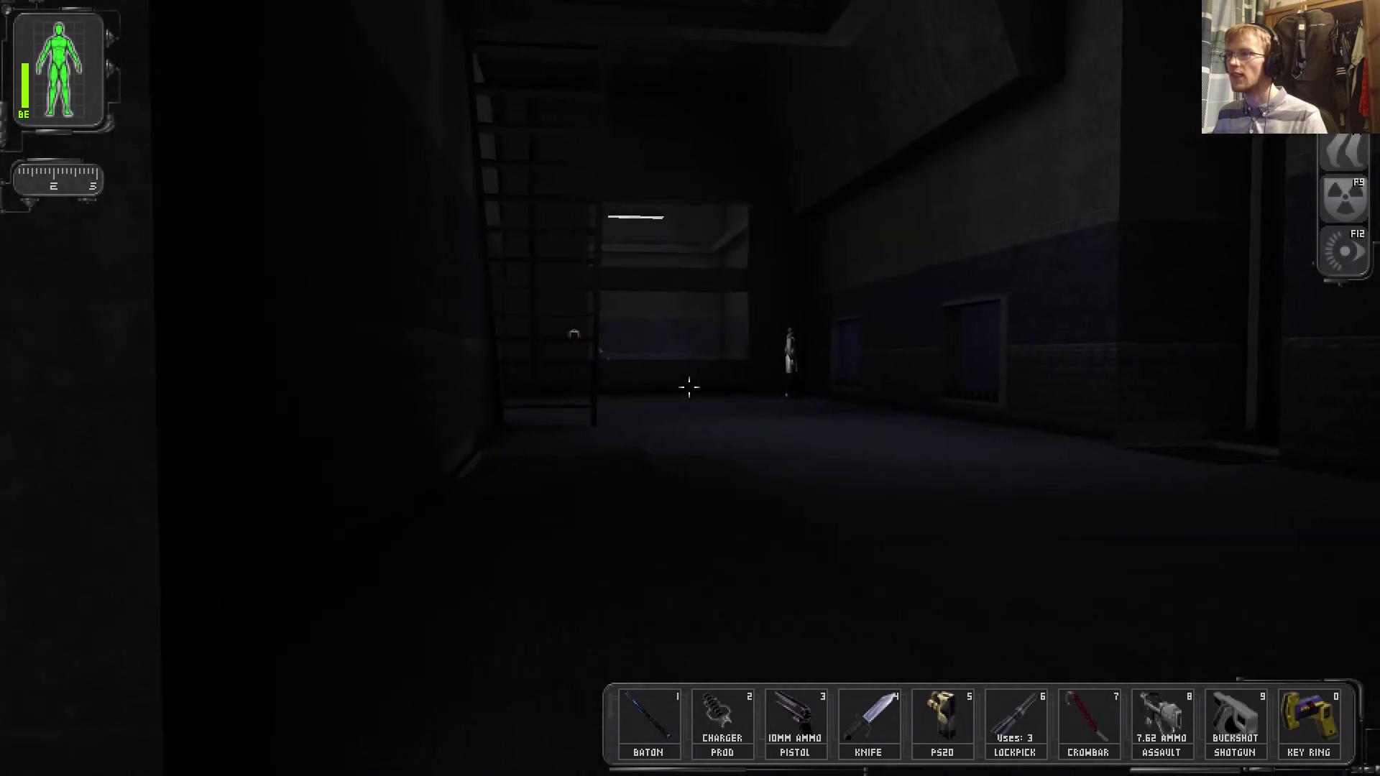
key("w")
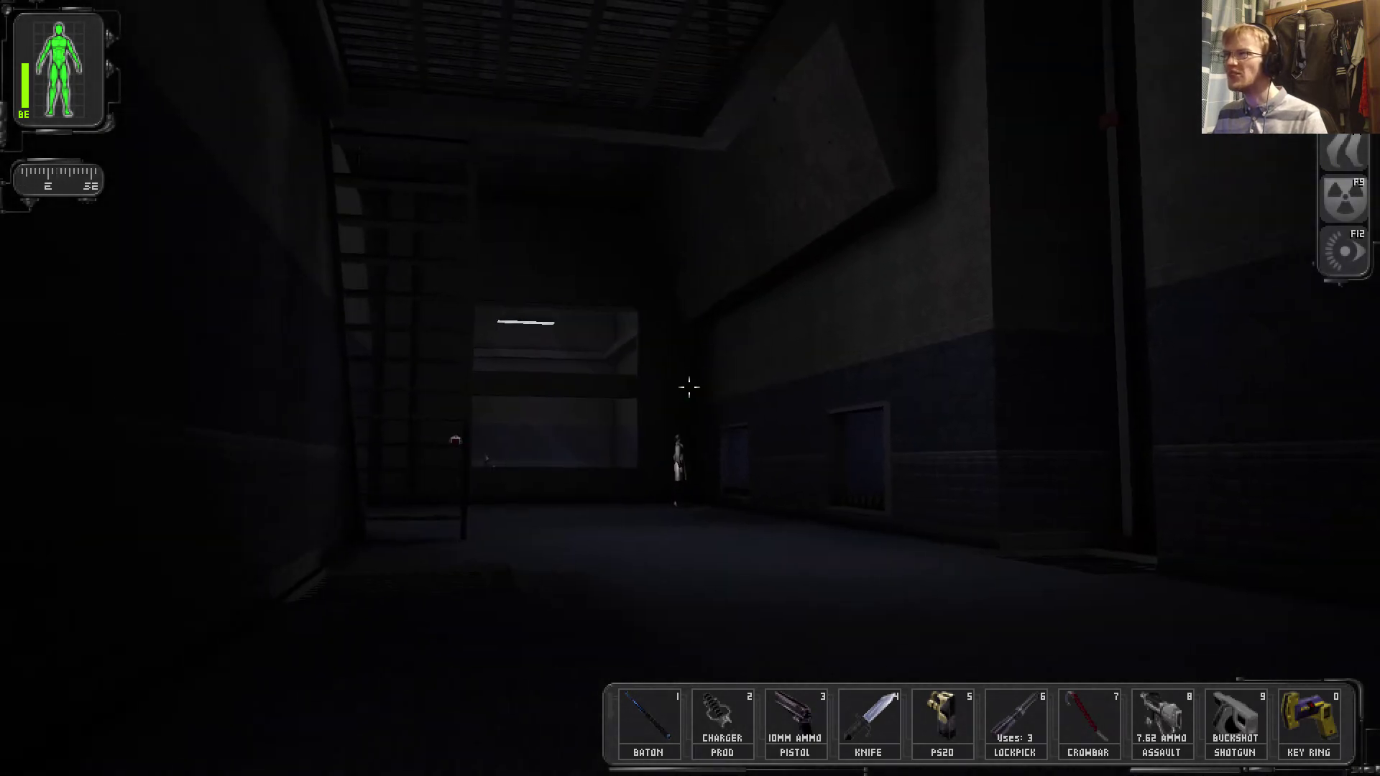
key("w")
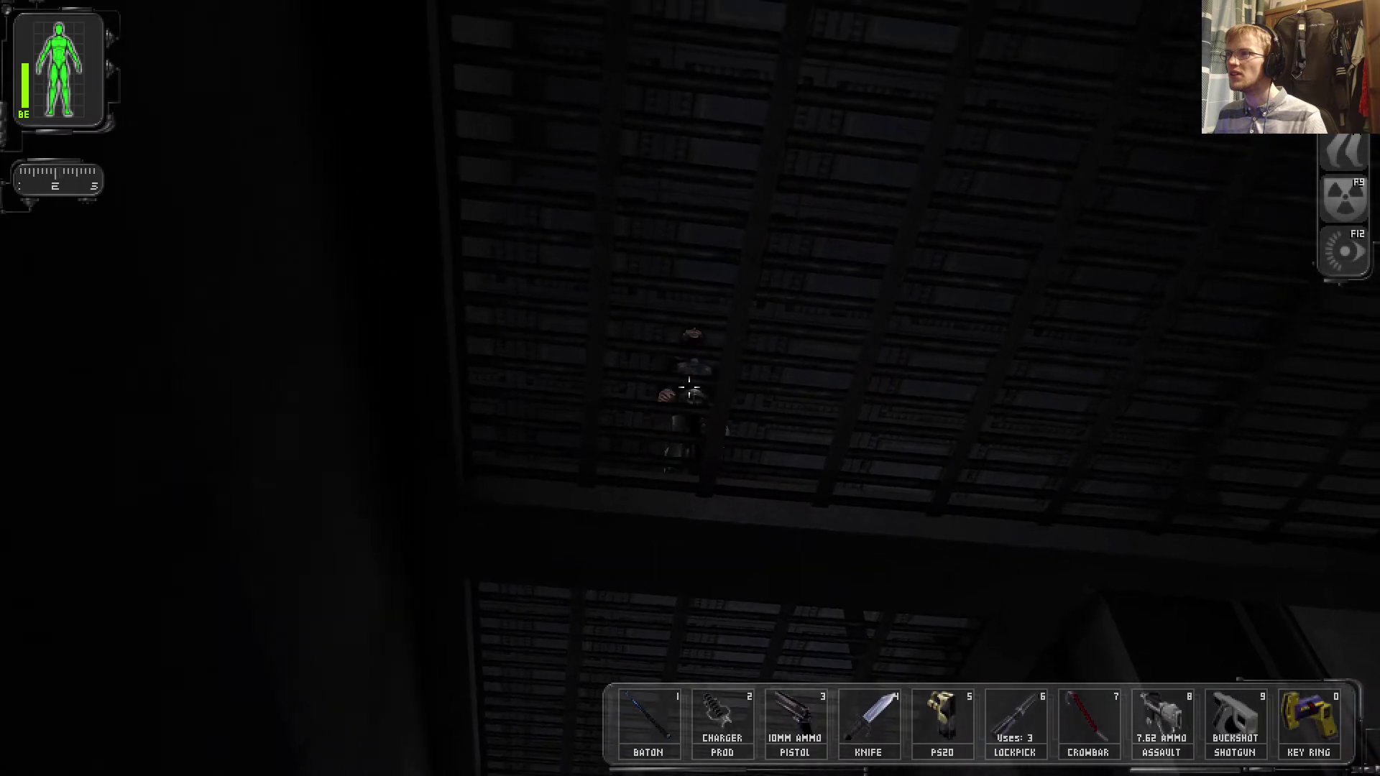
key("w")
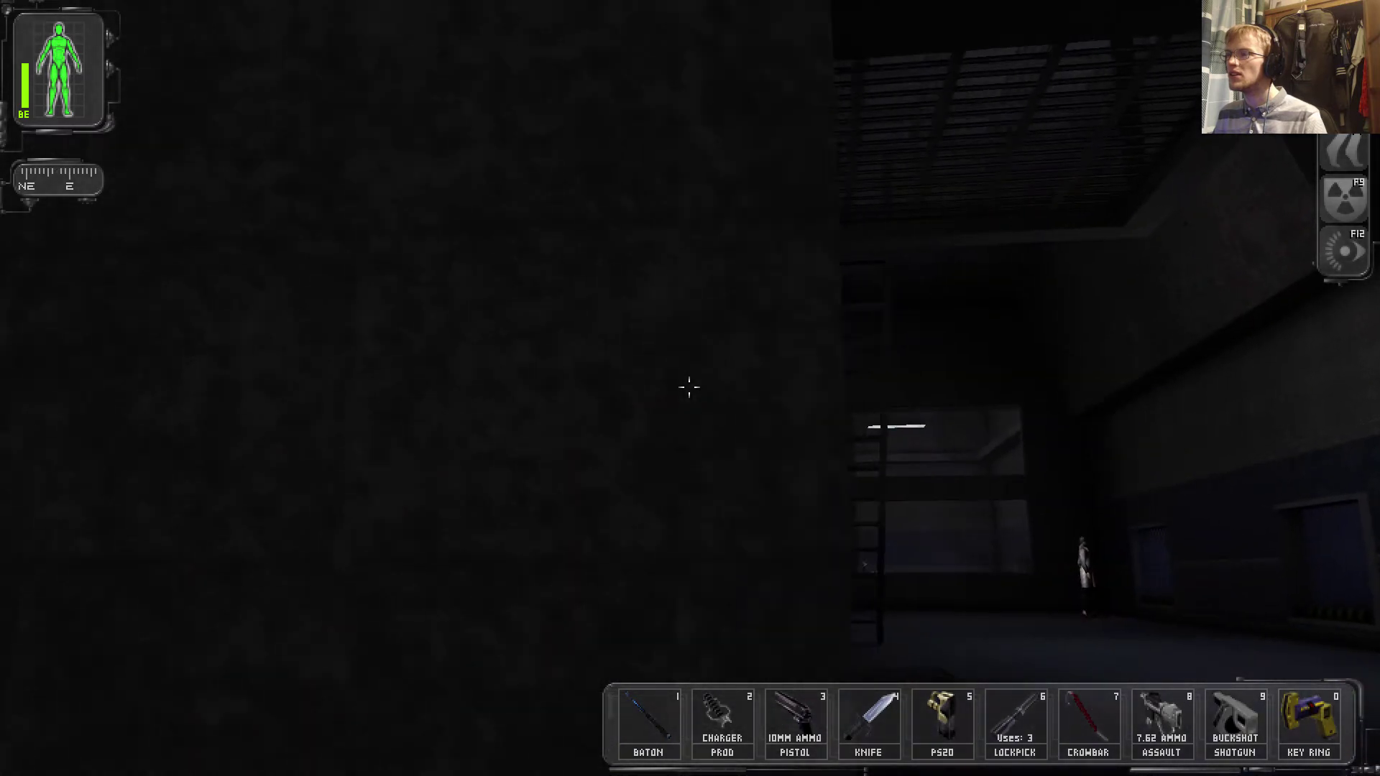
Turn into the Medical R and D corridor, hide behind the pillar, then step out toward the guard
key("w")
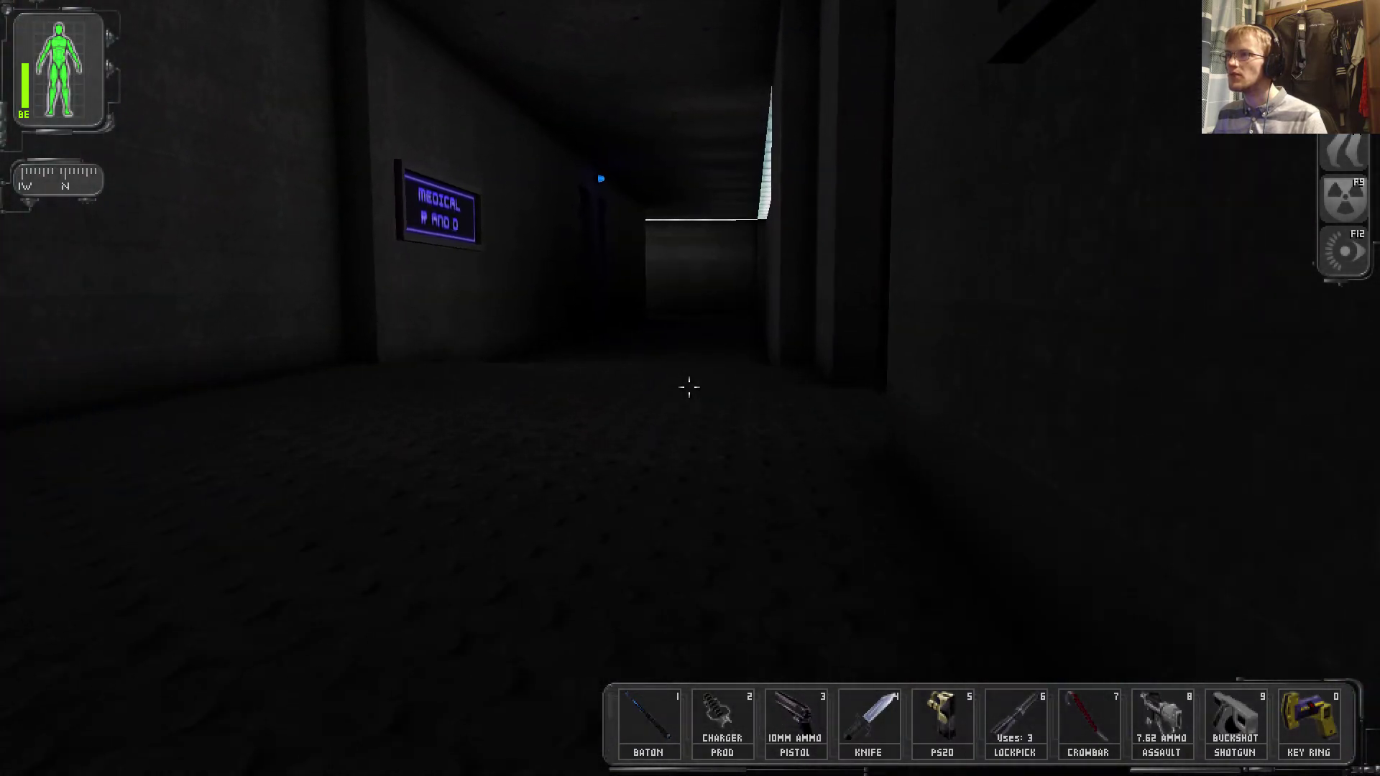
key("w")
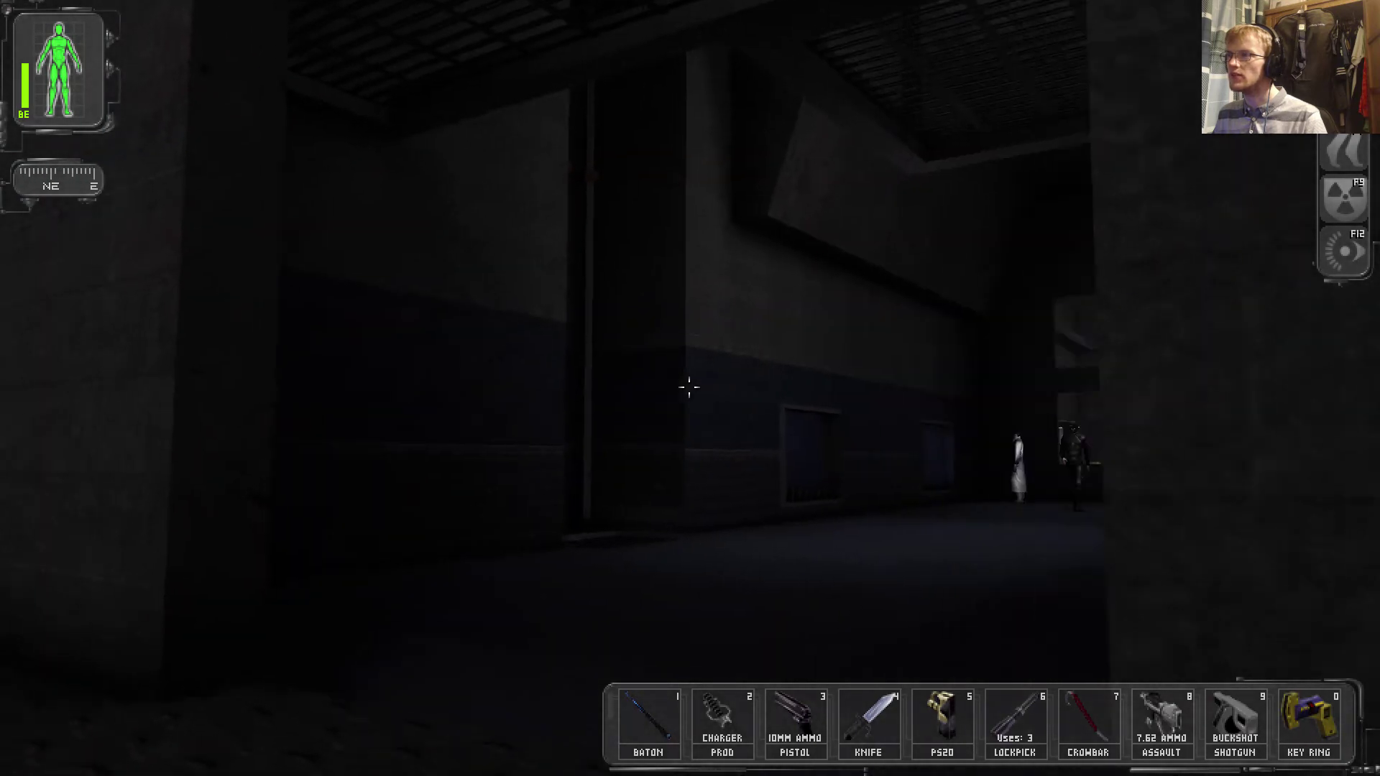
key("d")
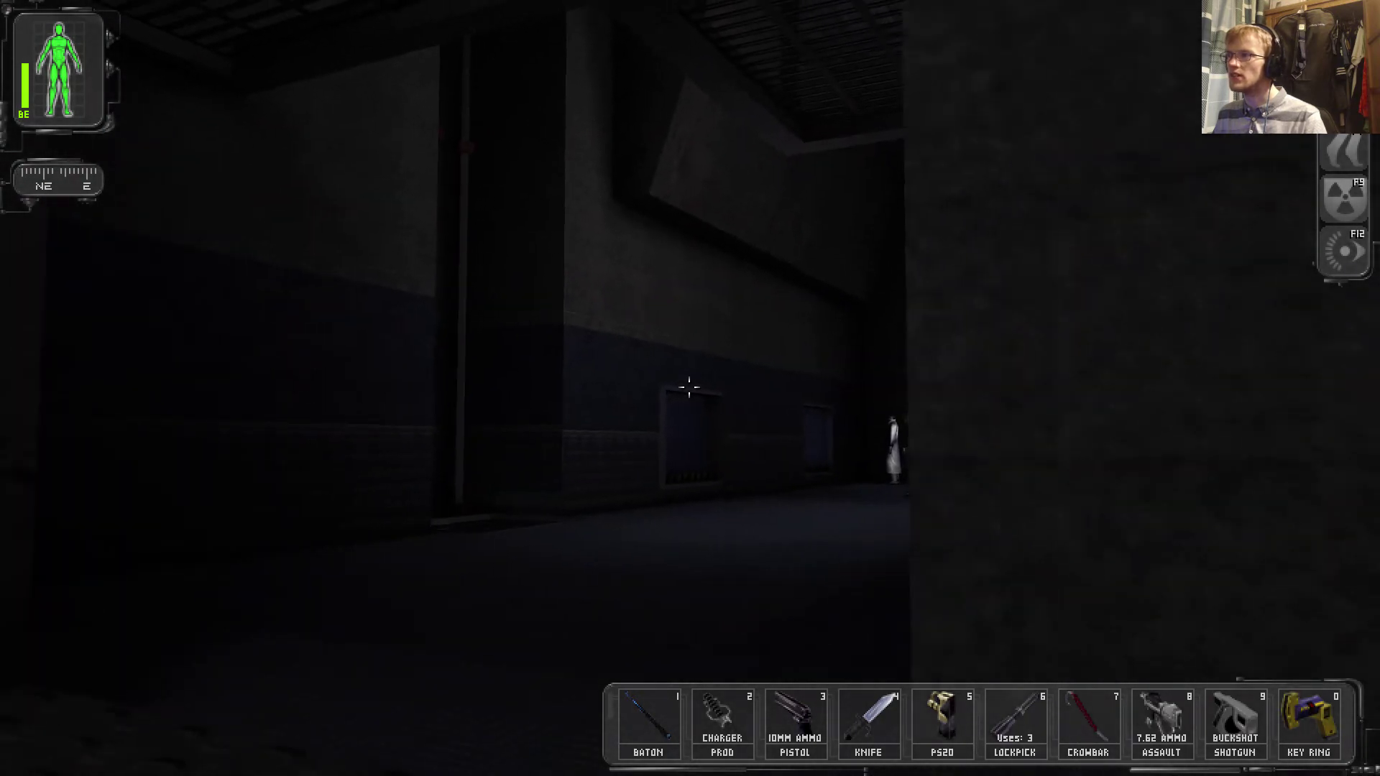
key("d")
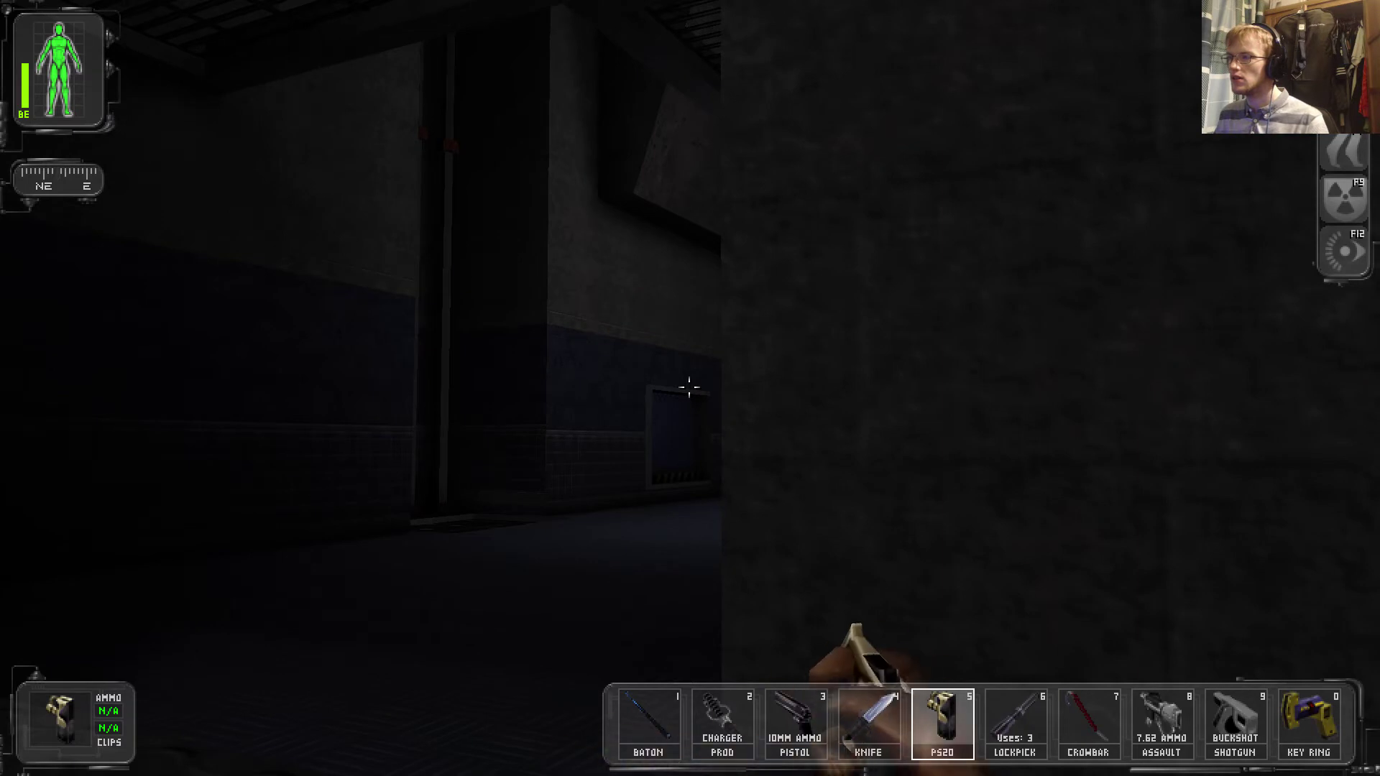
key("a")
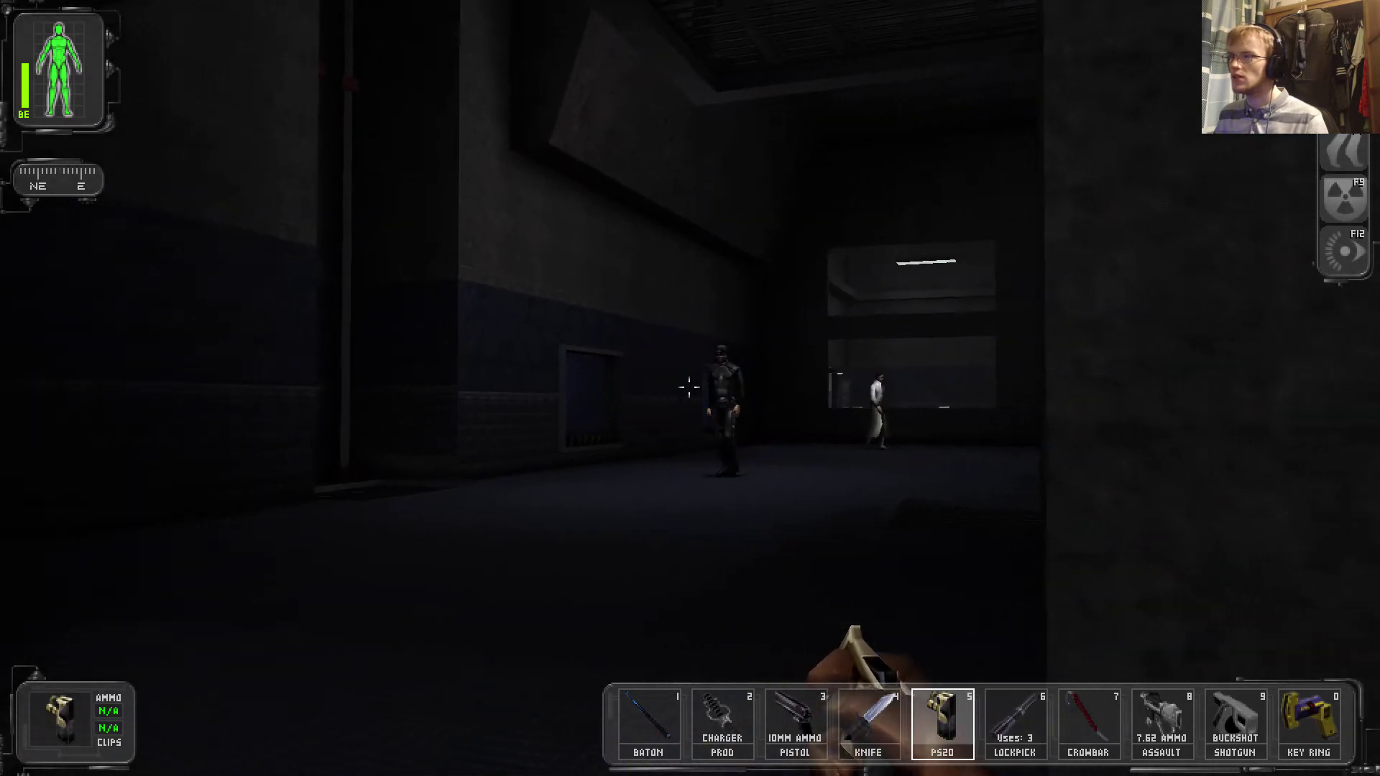
Fire the PS20 at the guard, duck behind the pillar, and ready the Charger Prod
left_click(690, 387)
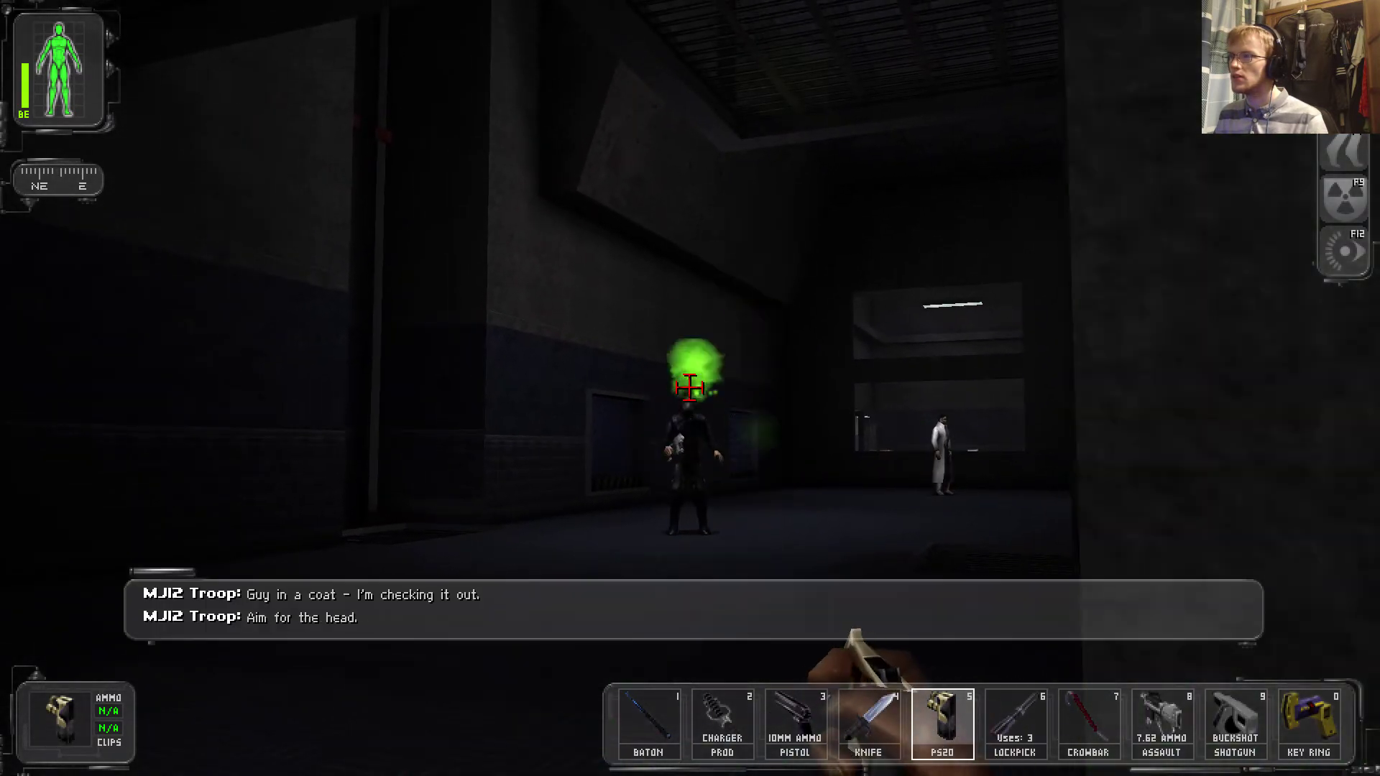
key("d")
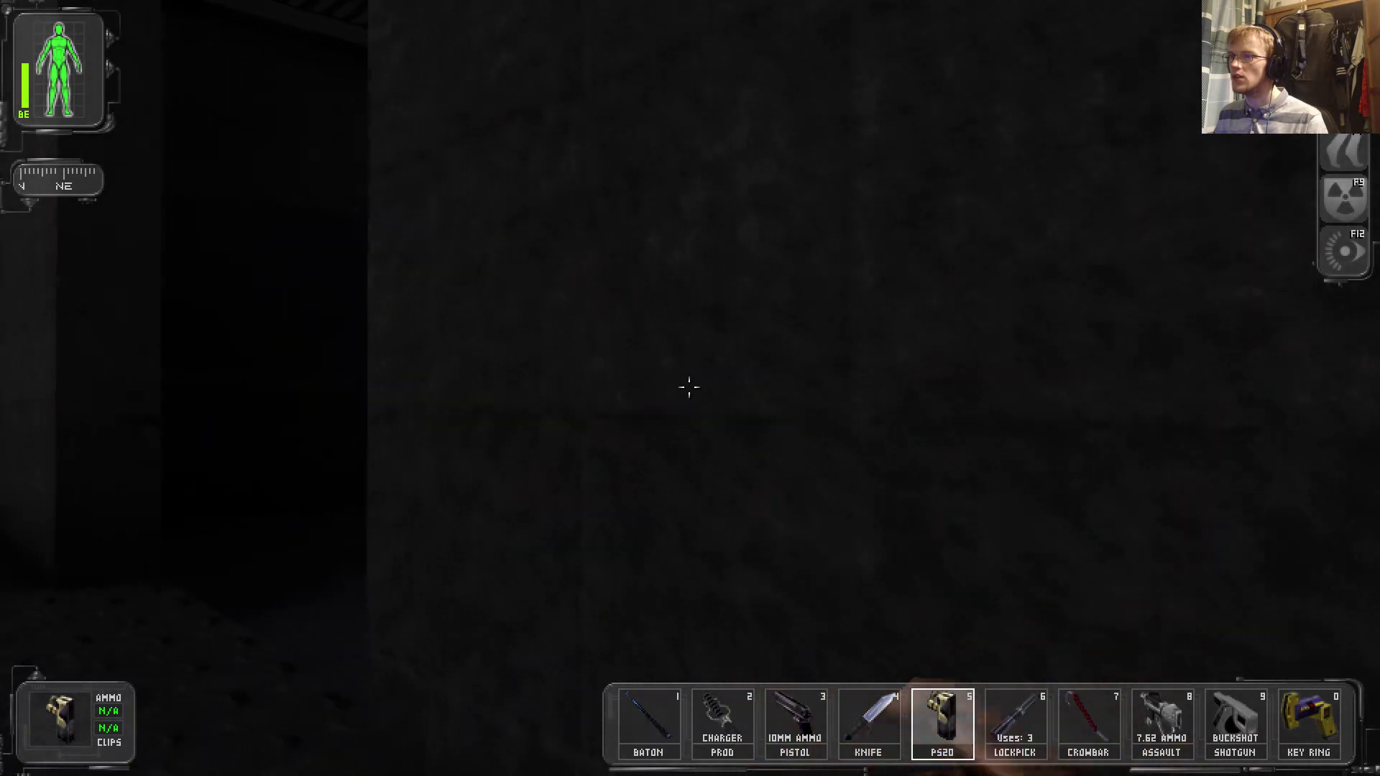
key("a")
key("2")
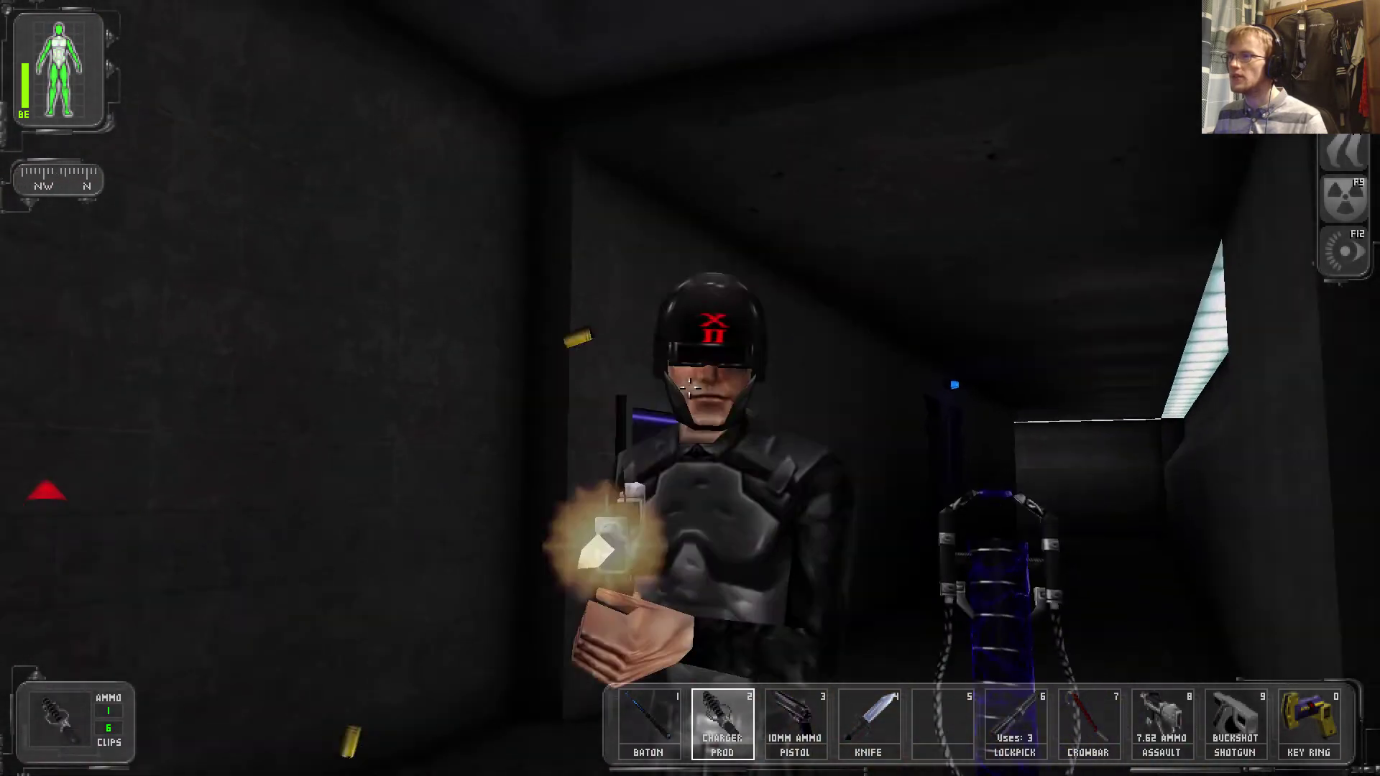
Circle behind the MJ12 trooper, stun him with the prod, and loot his 7.62x51mm ammo
key("w")
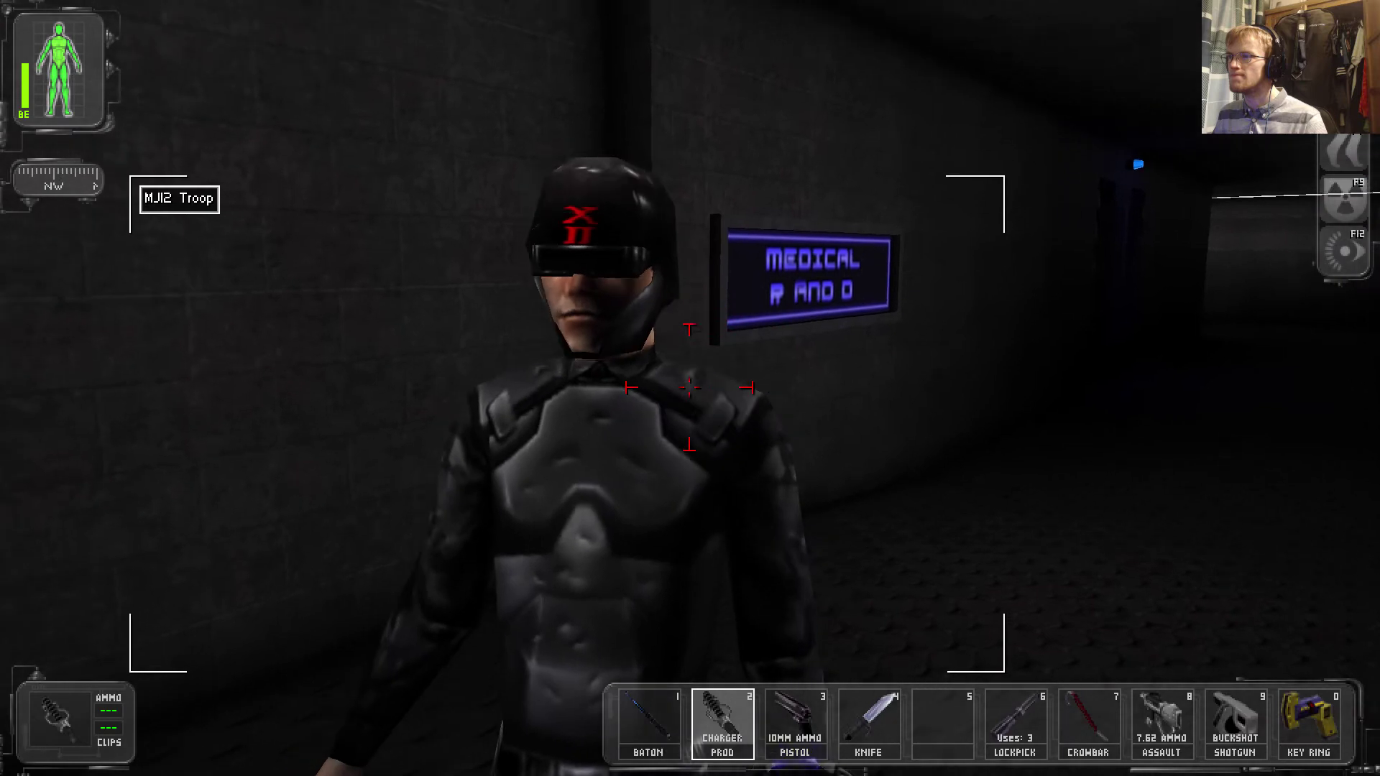
key("d")
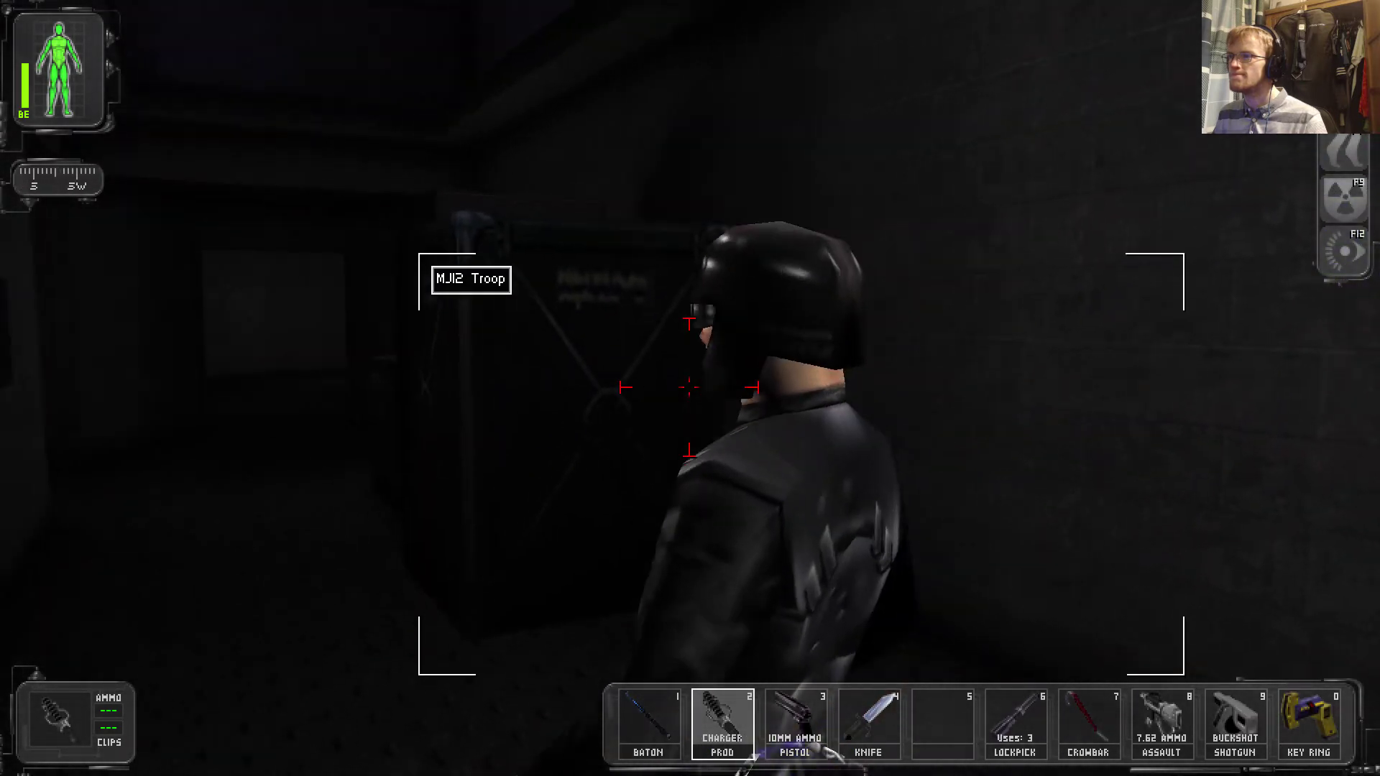
left_click(689, 386)
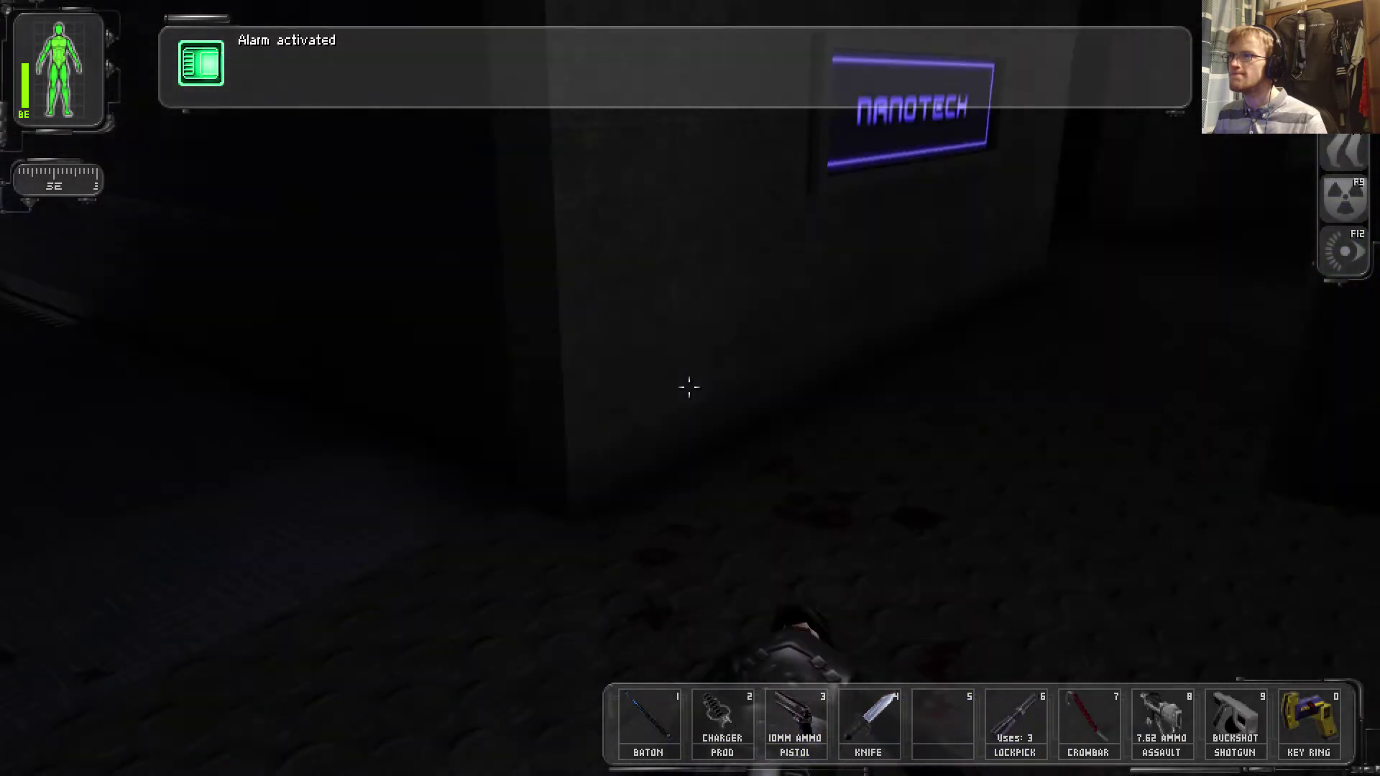
right_click(689, 386)
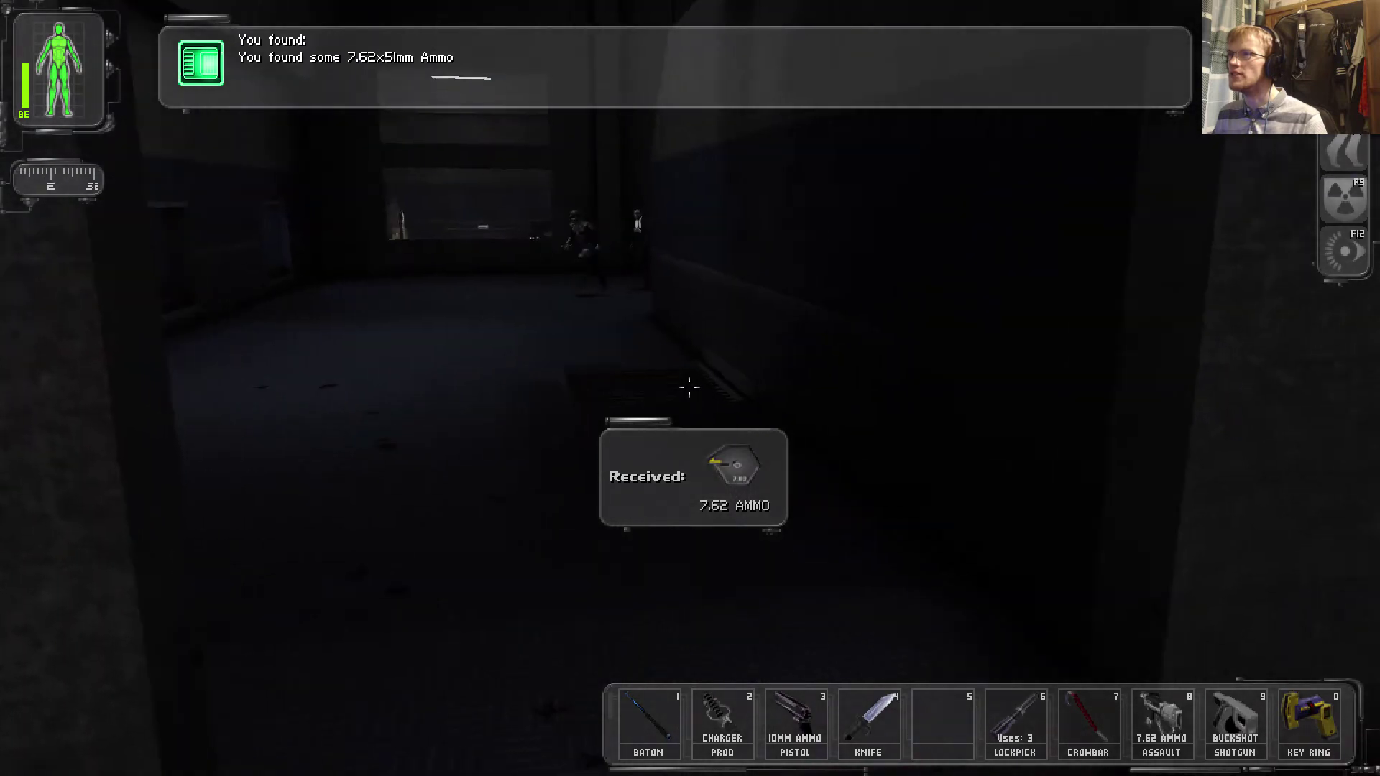
Push through the dark rooms past the Nanotech sign with the assault rifle readied and reloaded
key("w")
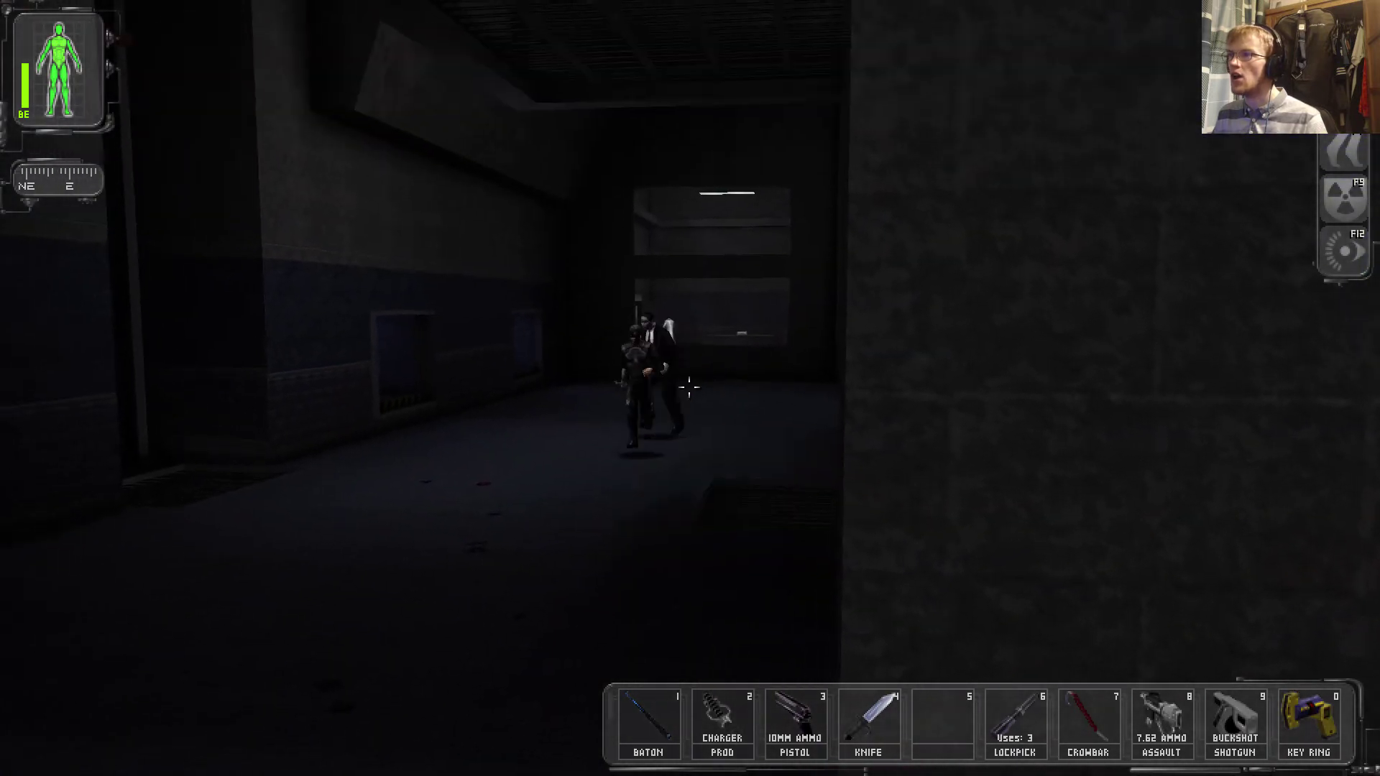
key("w")
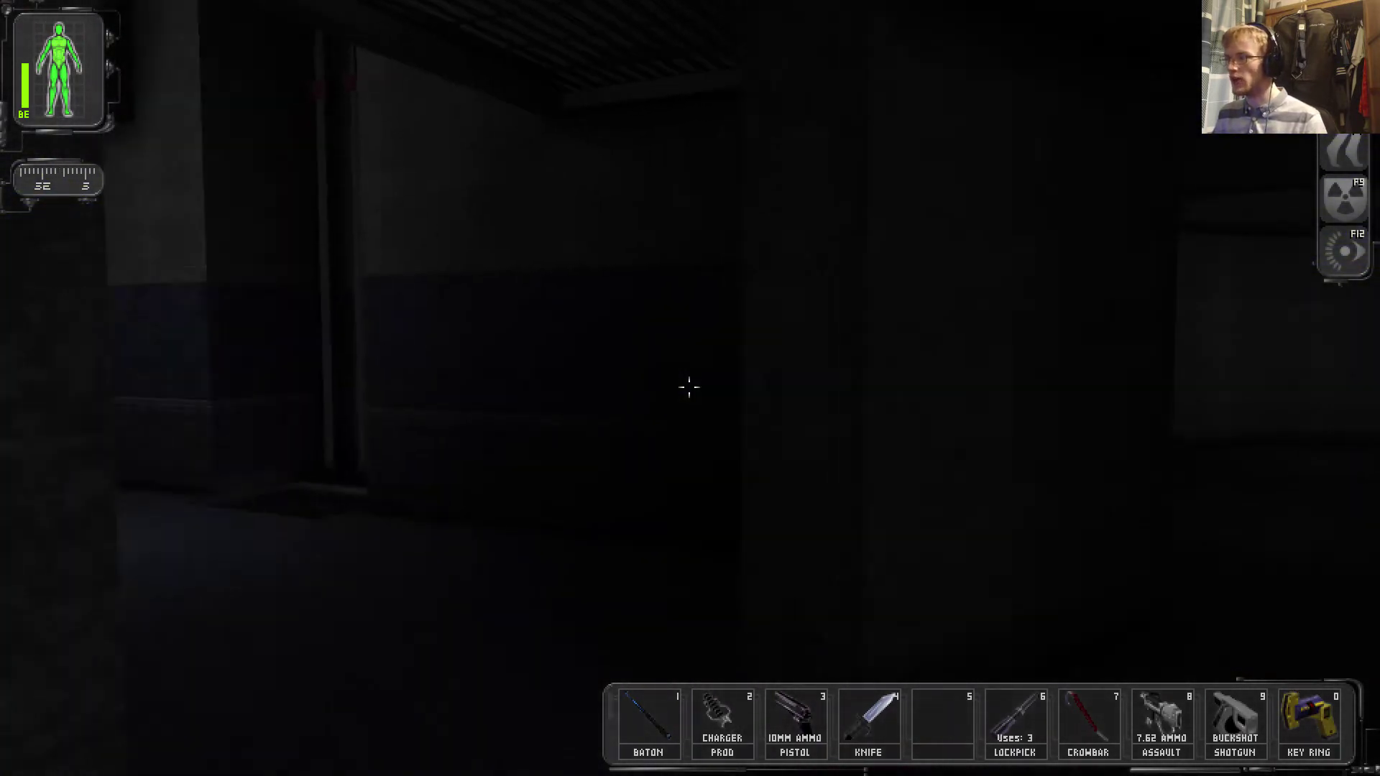
key("8")
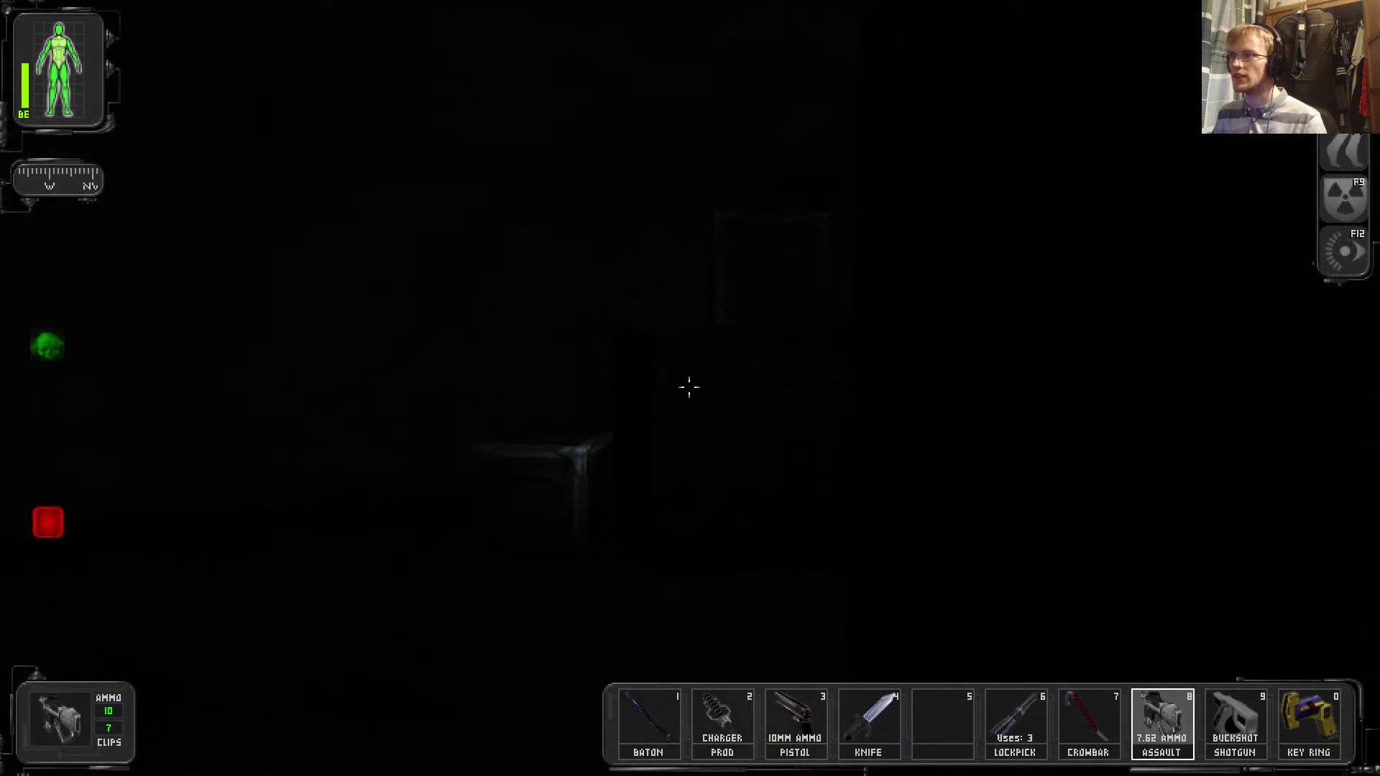
key("w")
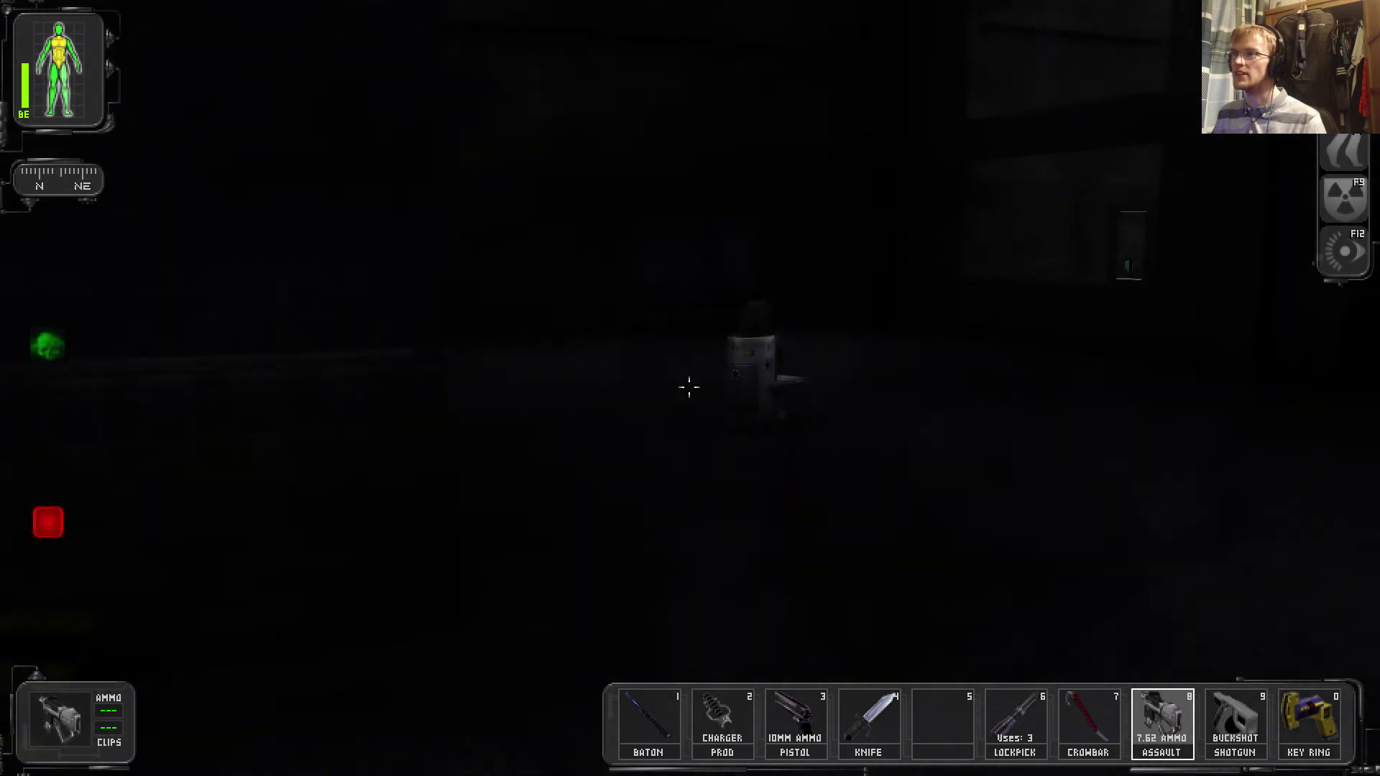
key("w")
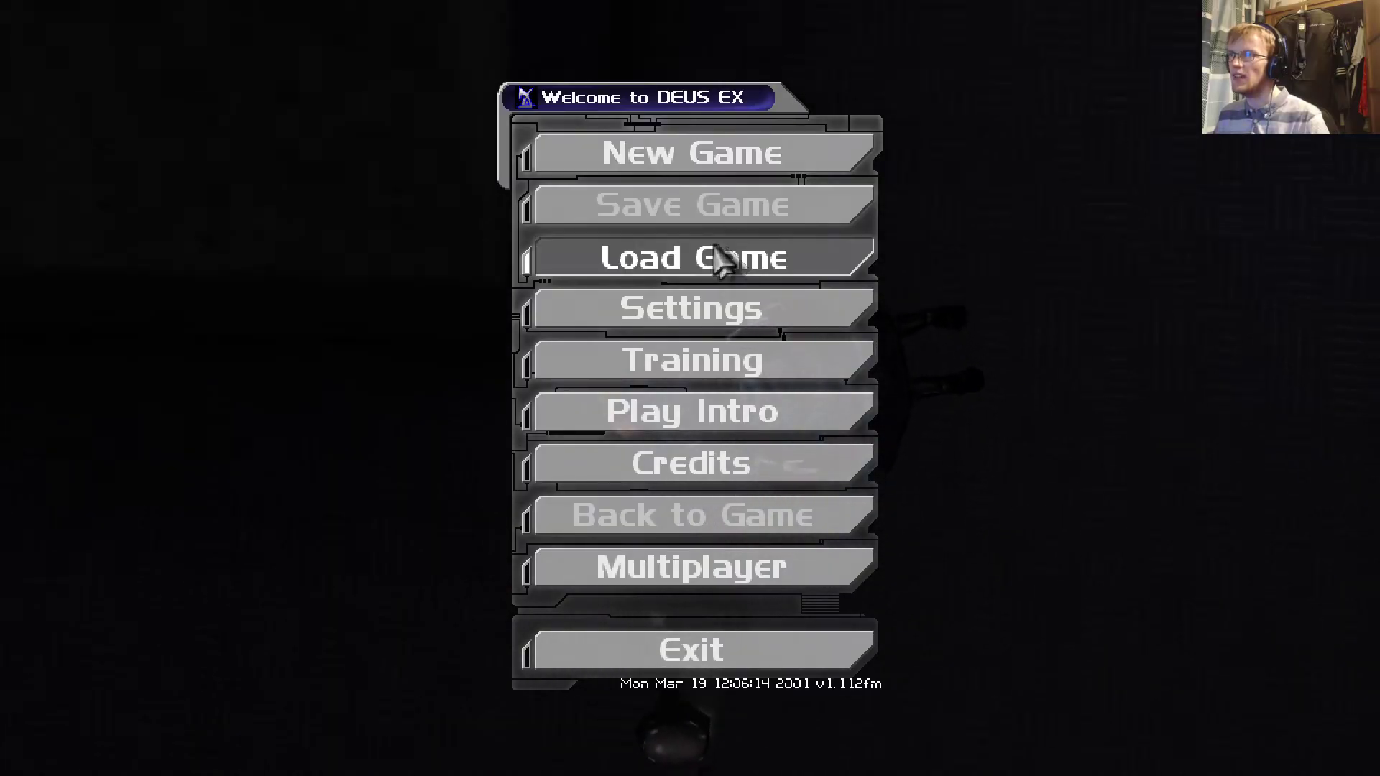
Load the latest Secret MJ12 Facility save and pick up the 7.62x51mm ammo and assault rifle
left_click(719, 263)
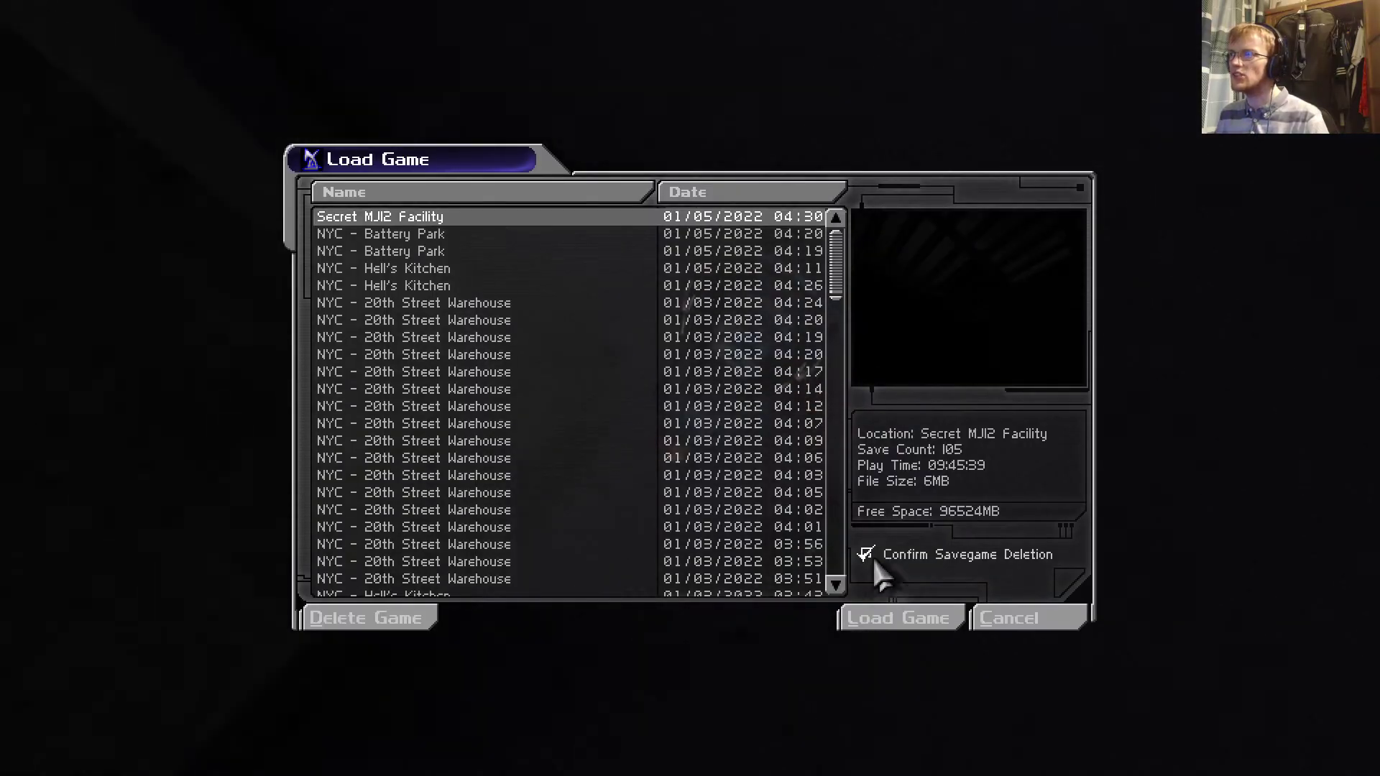
left_click(893, 622)
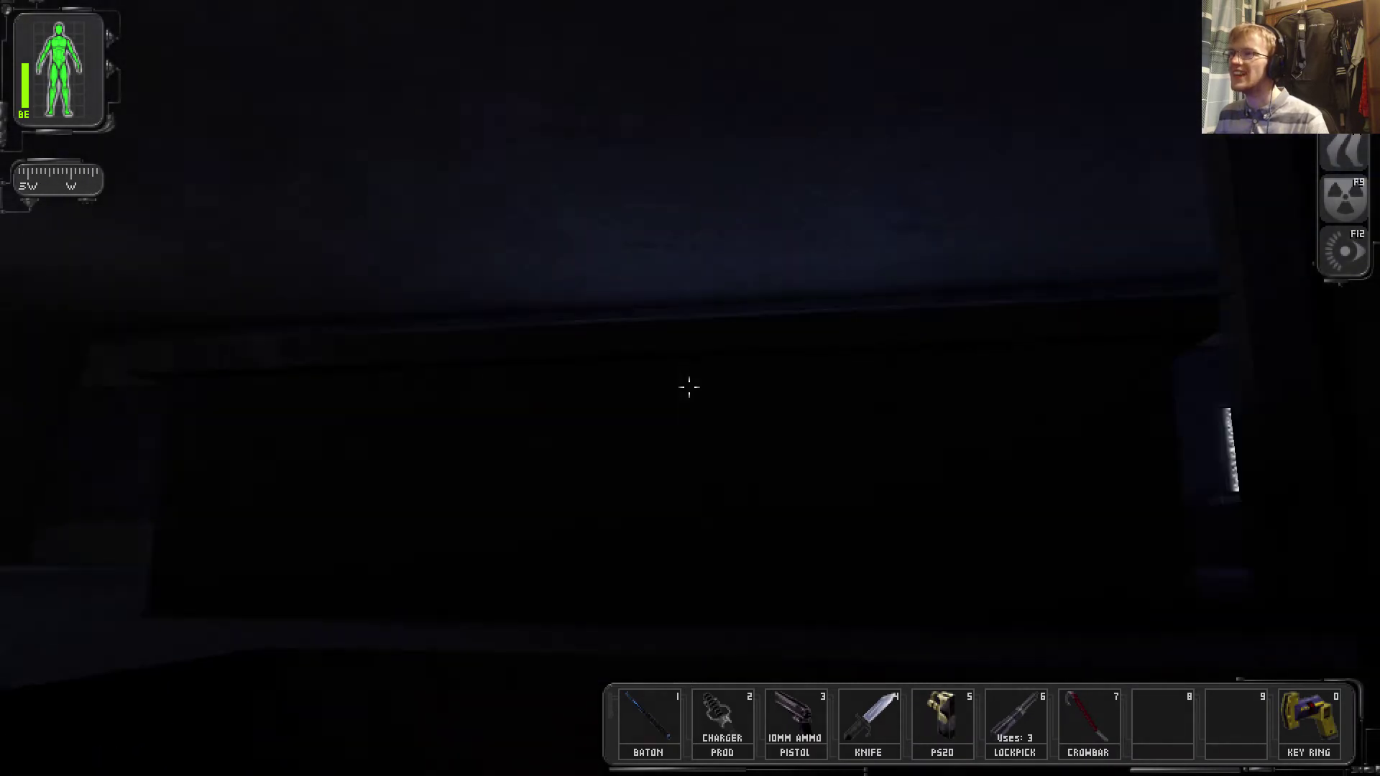
right_click(690, 386)
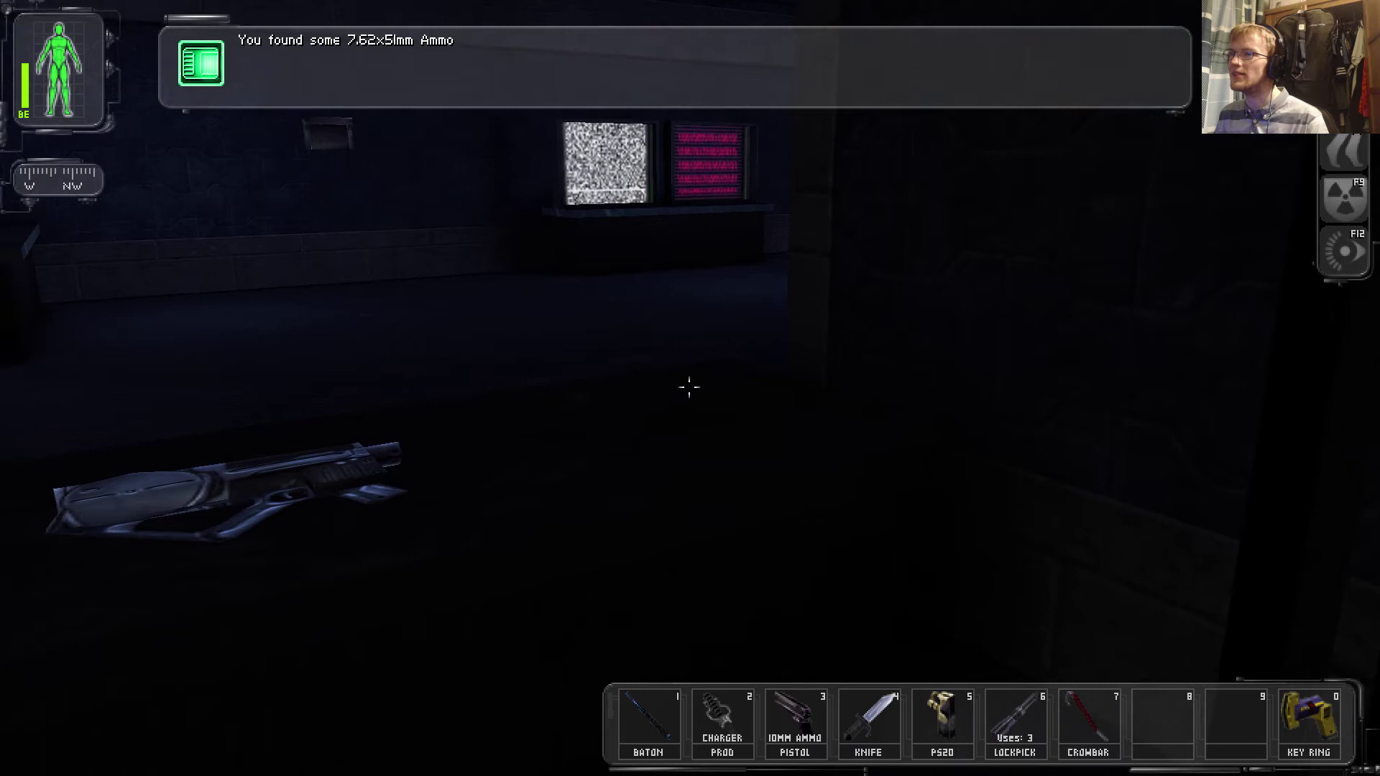
right_click(689, 386)
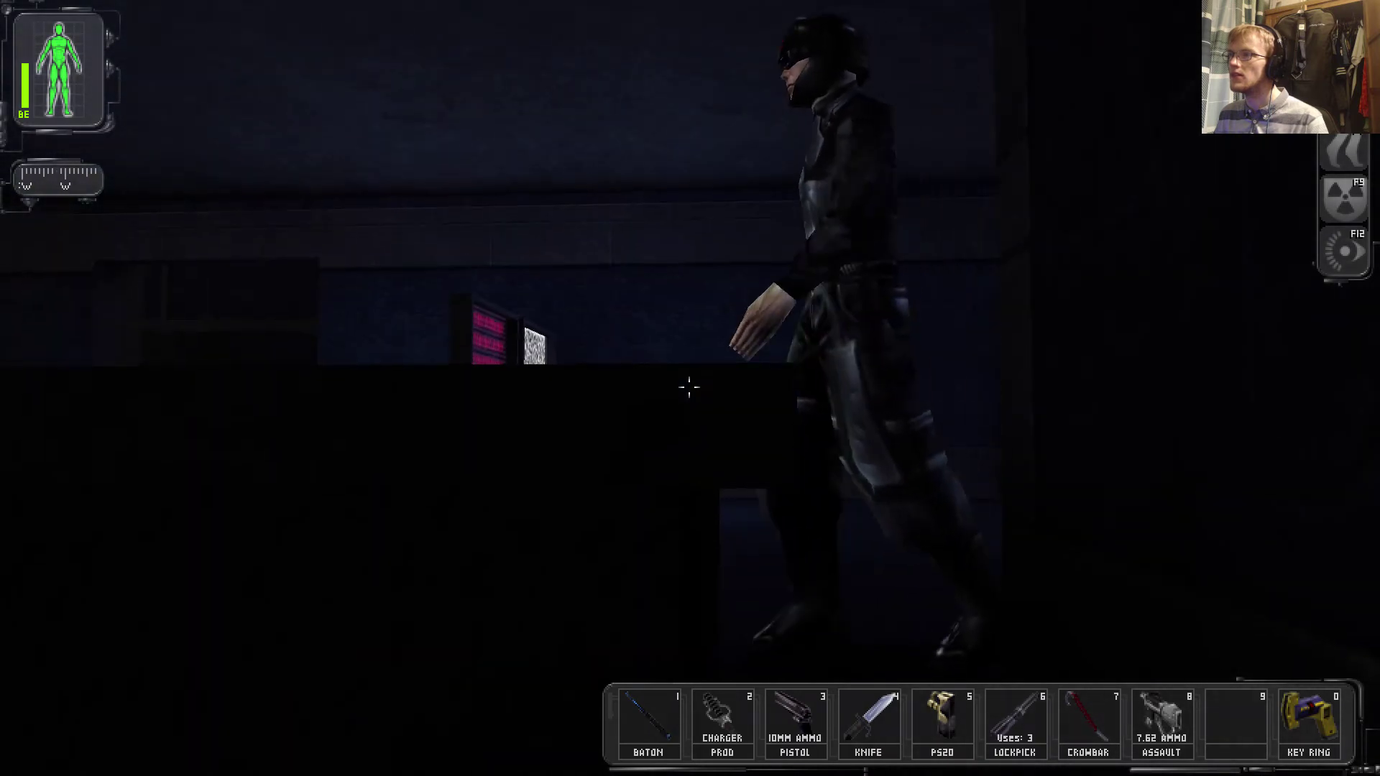
Shock the approaching MJ12 trooper twice with the electric prod, then switch to the assault rifle
key("2")
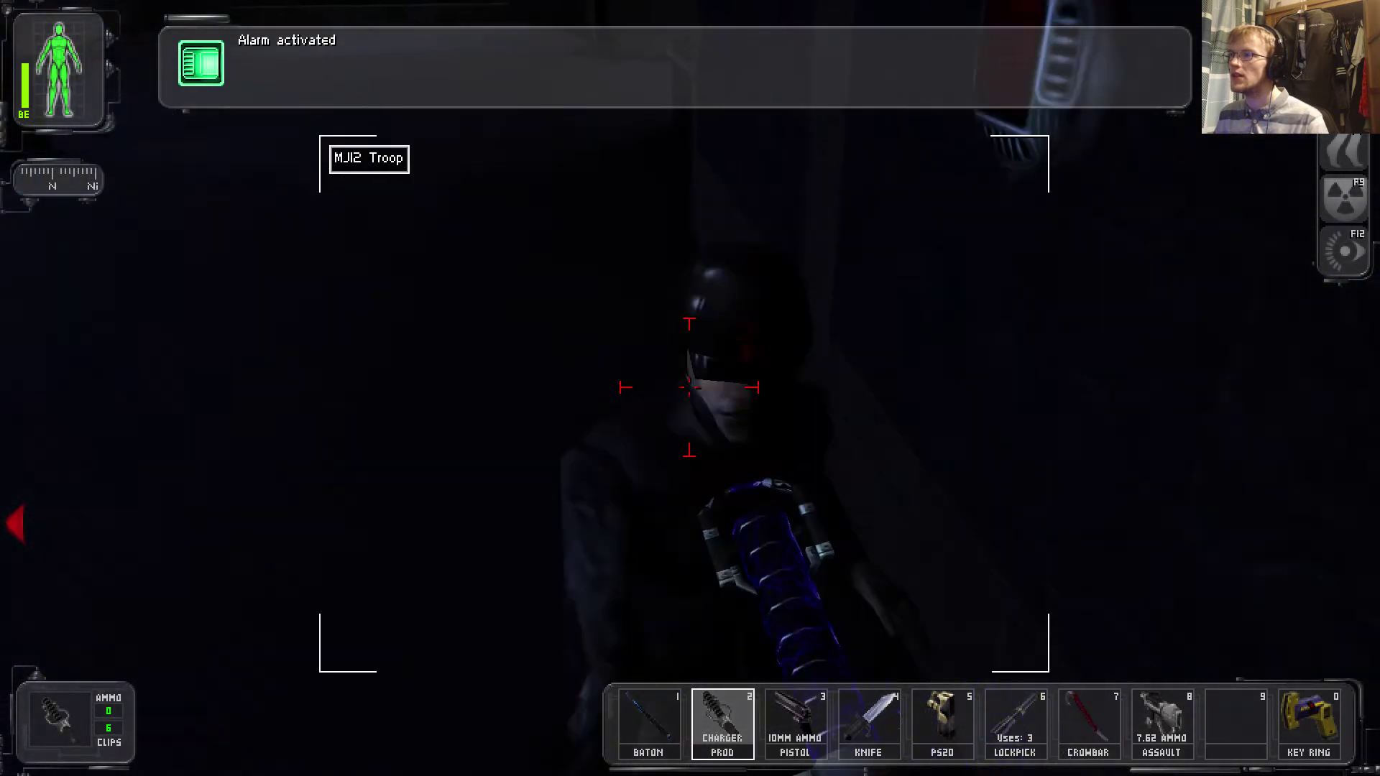
left_click(690, 386)
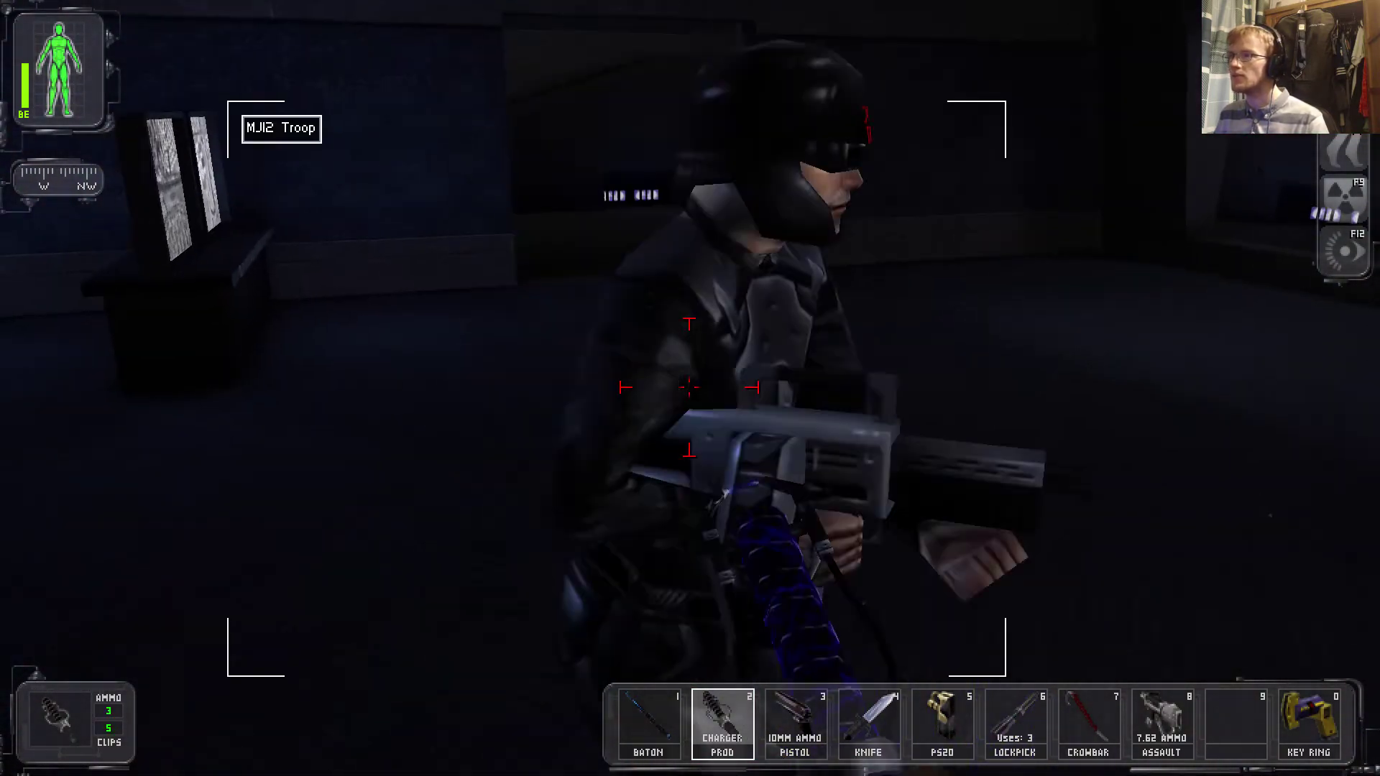
left_click(689, 386)
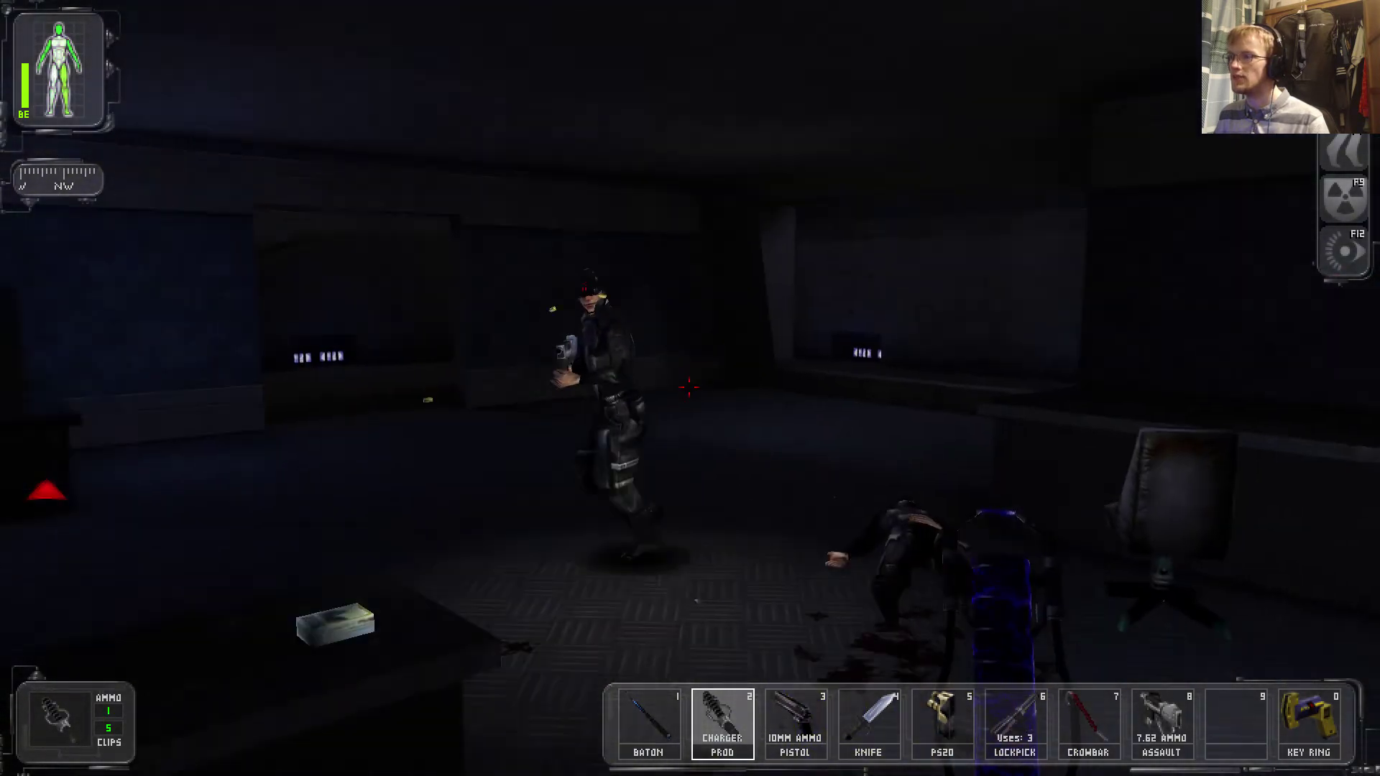
key("5")
key("7")
key("8")
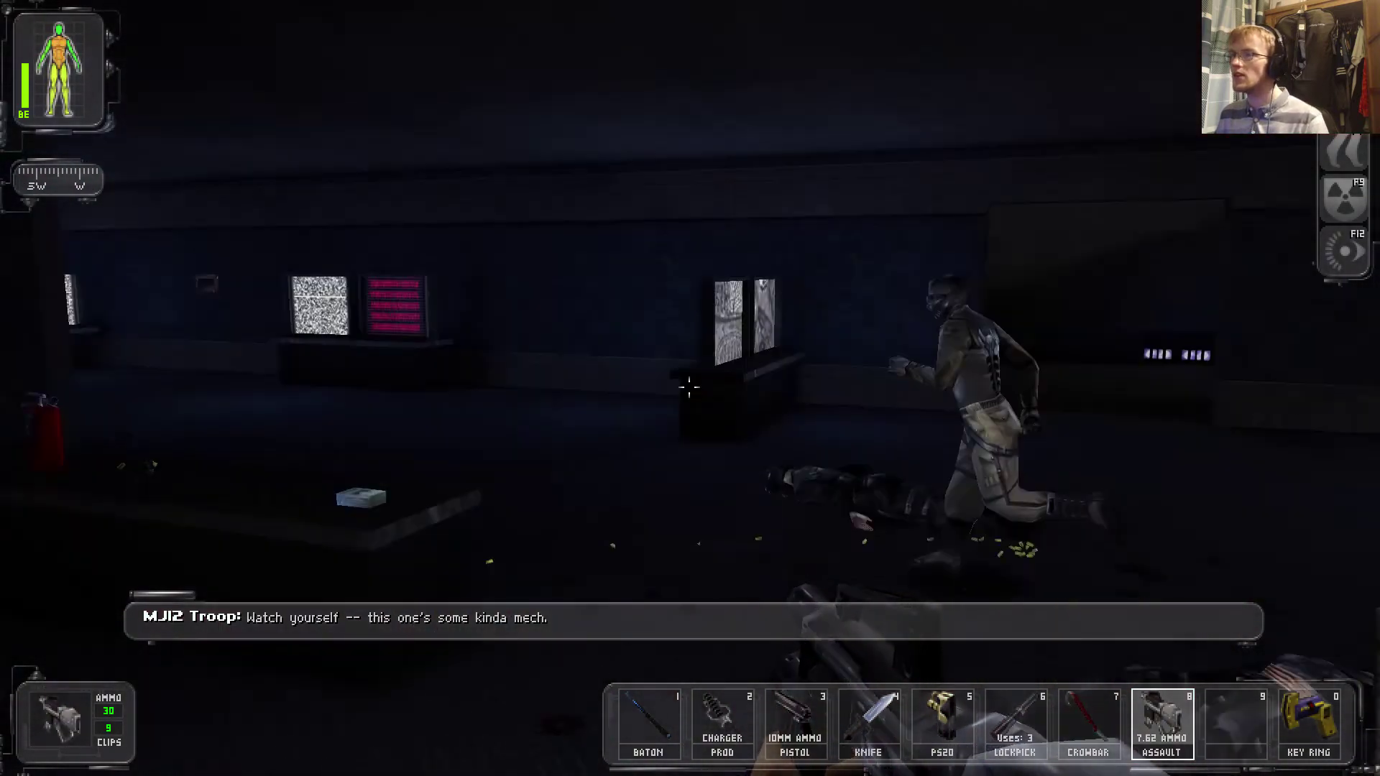
Take the assault shotgun from the body and shoot down the remaining MJ12 trooper
right_click(690, 387)
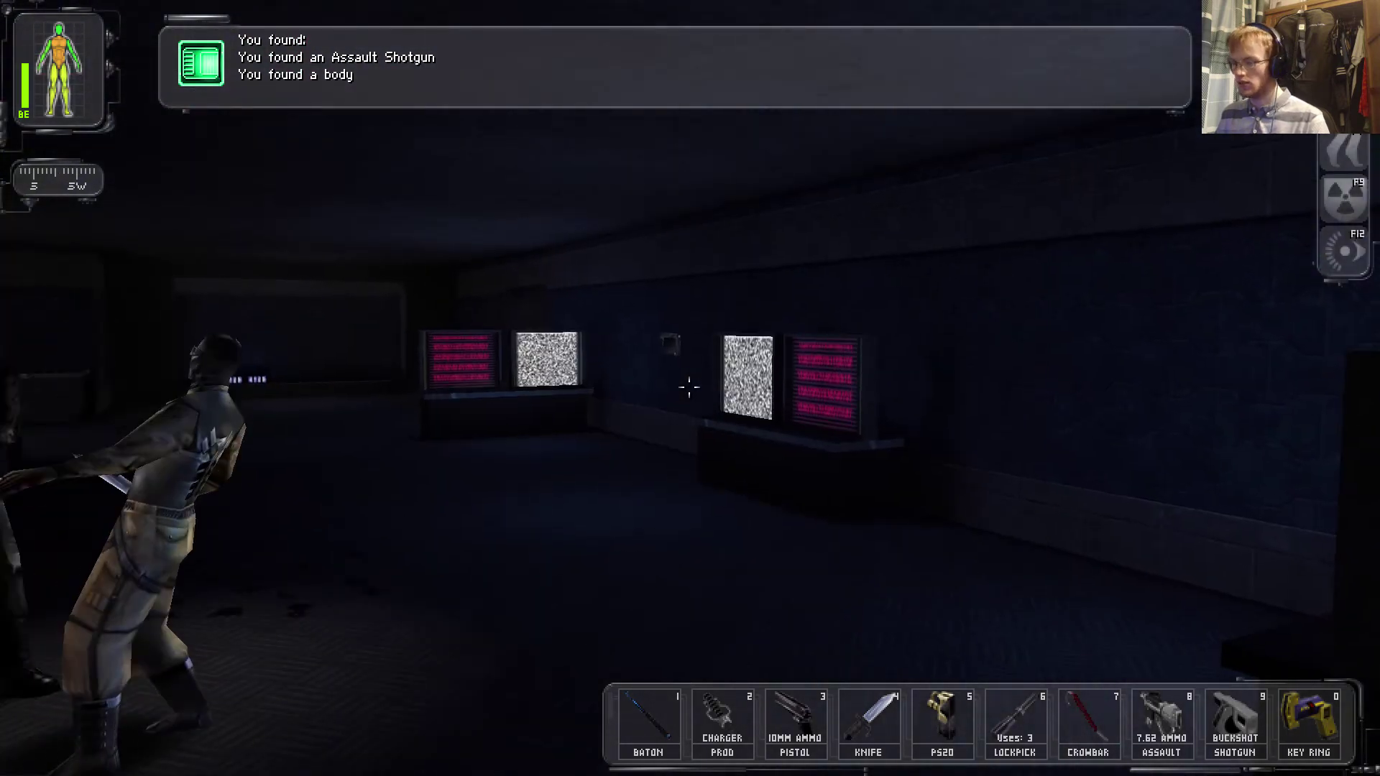
key("8")
left_click(690, 387)
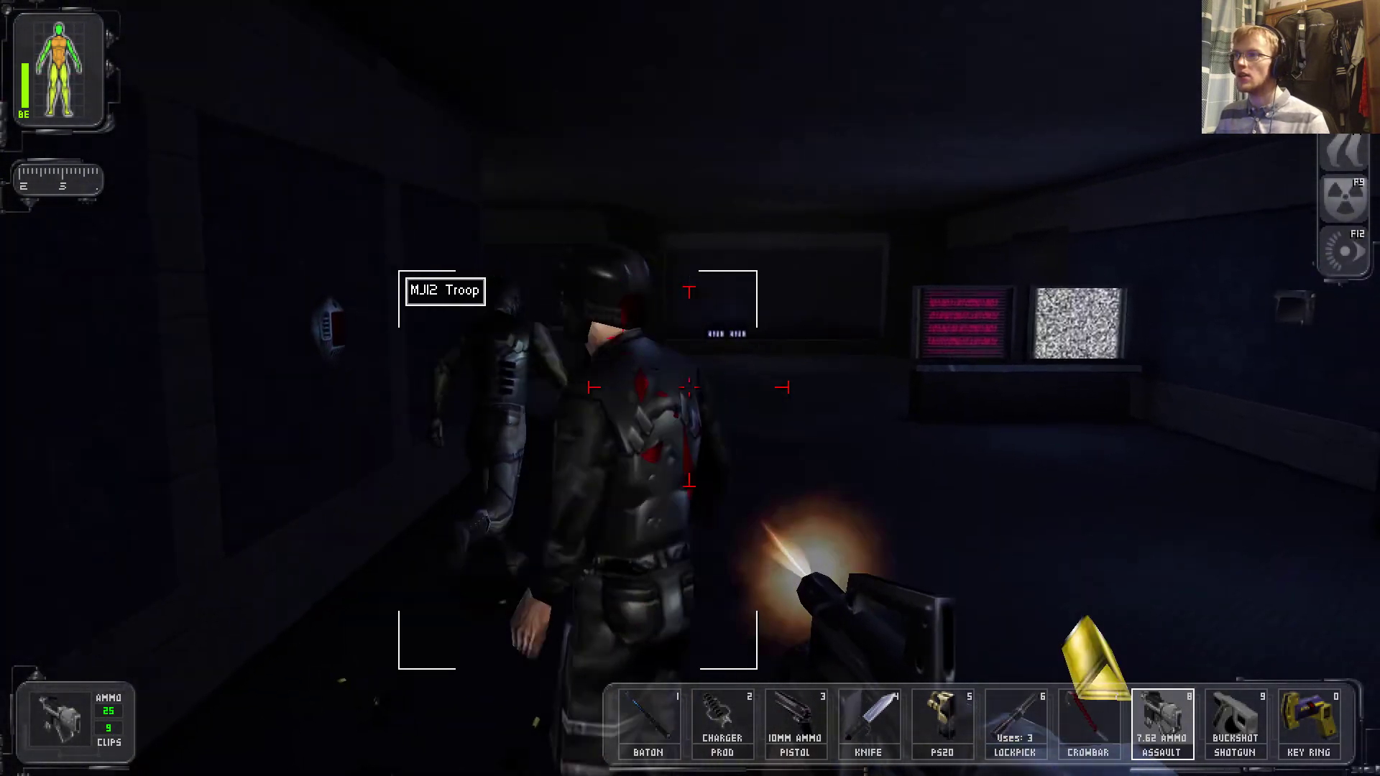
left_click(689, 386)
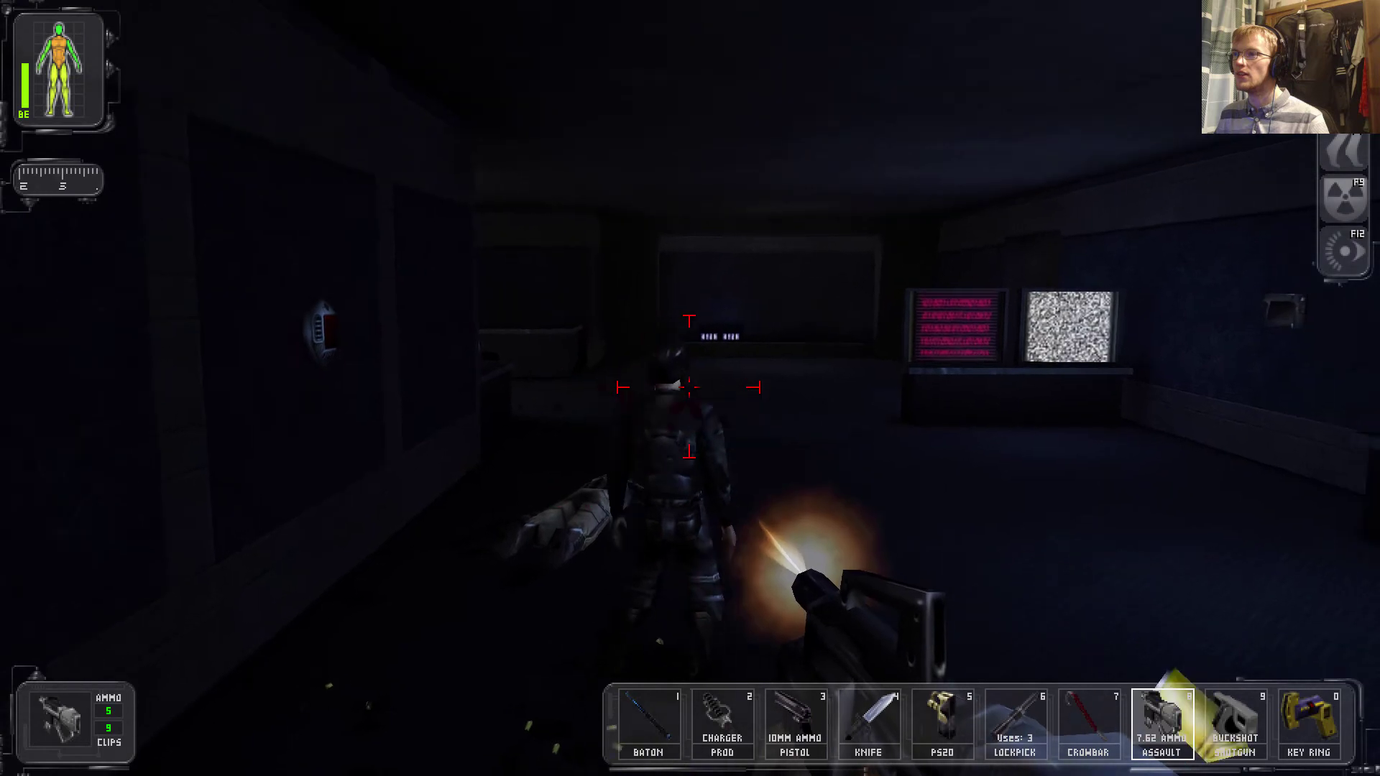
Loot 7.62 ammo from the dead trooper, move his body, and knife the attacking Doberman
key("w")
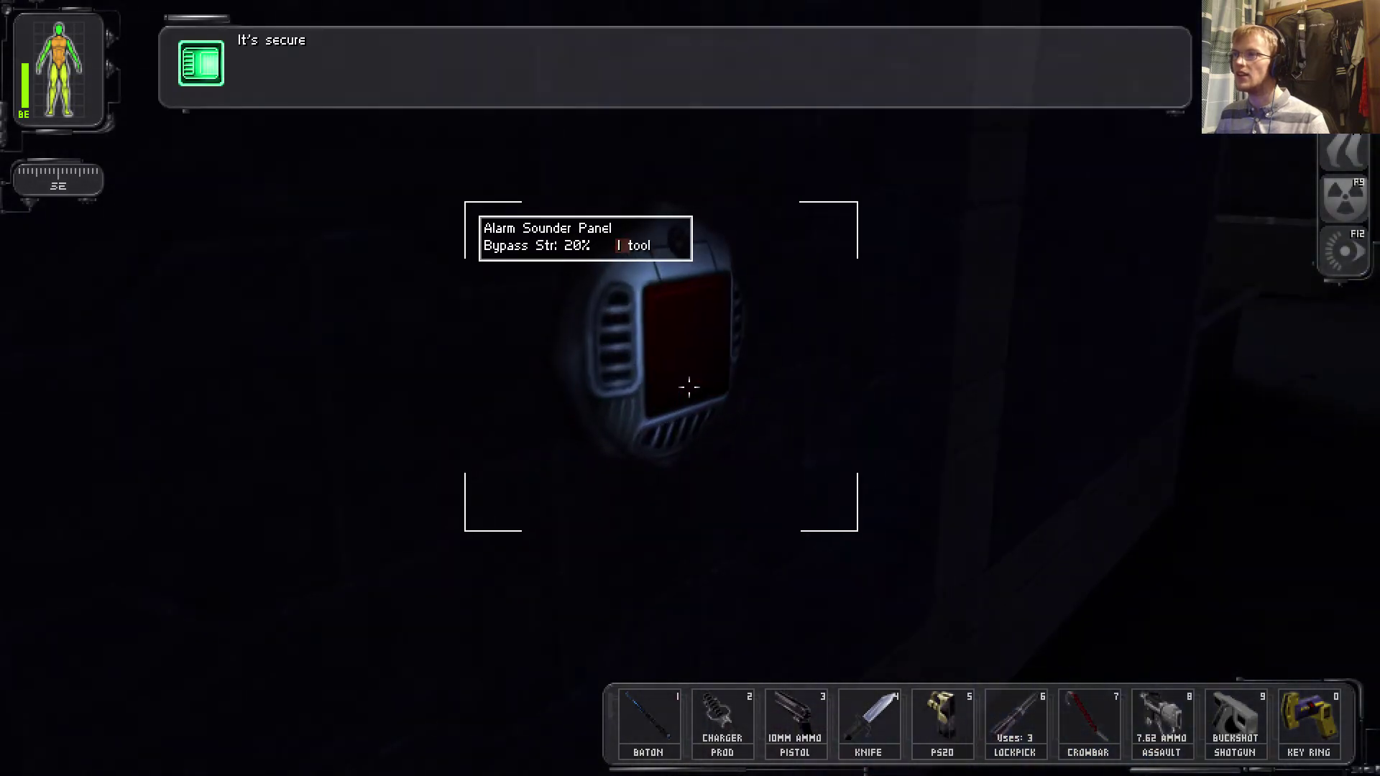
right_click(689, 386)
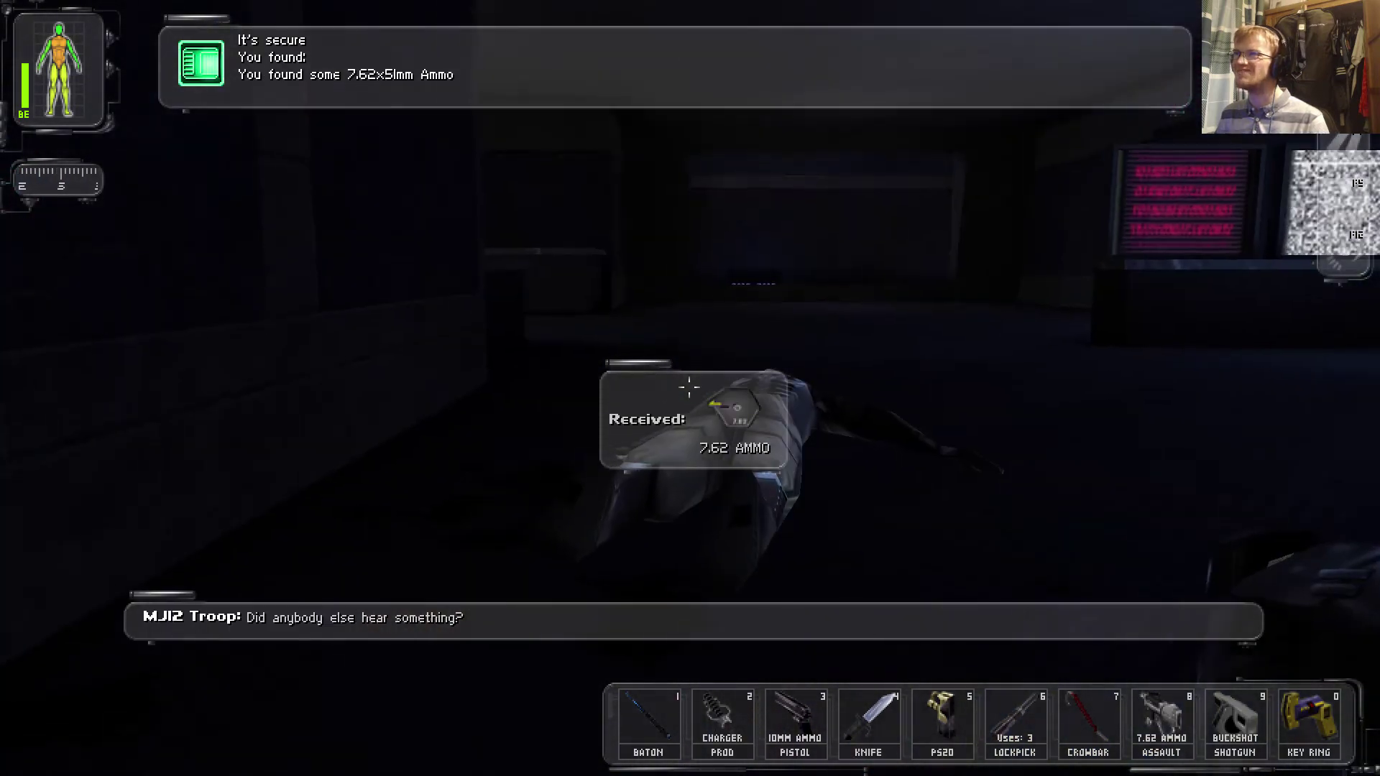
right_click(689, 386)
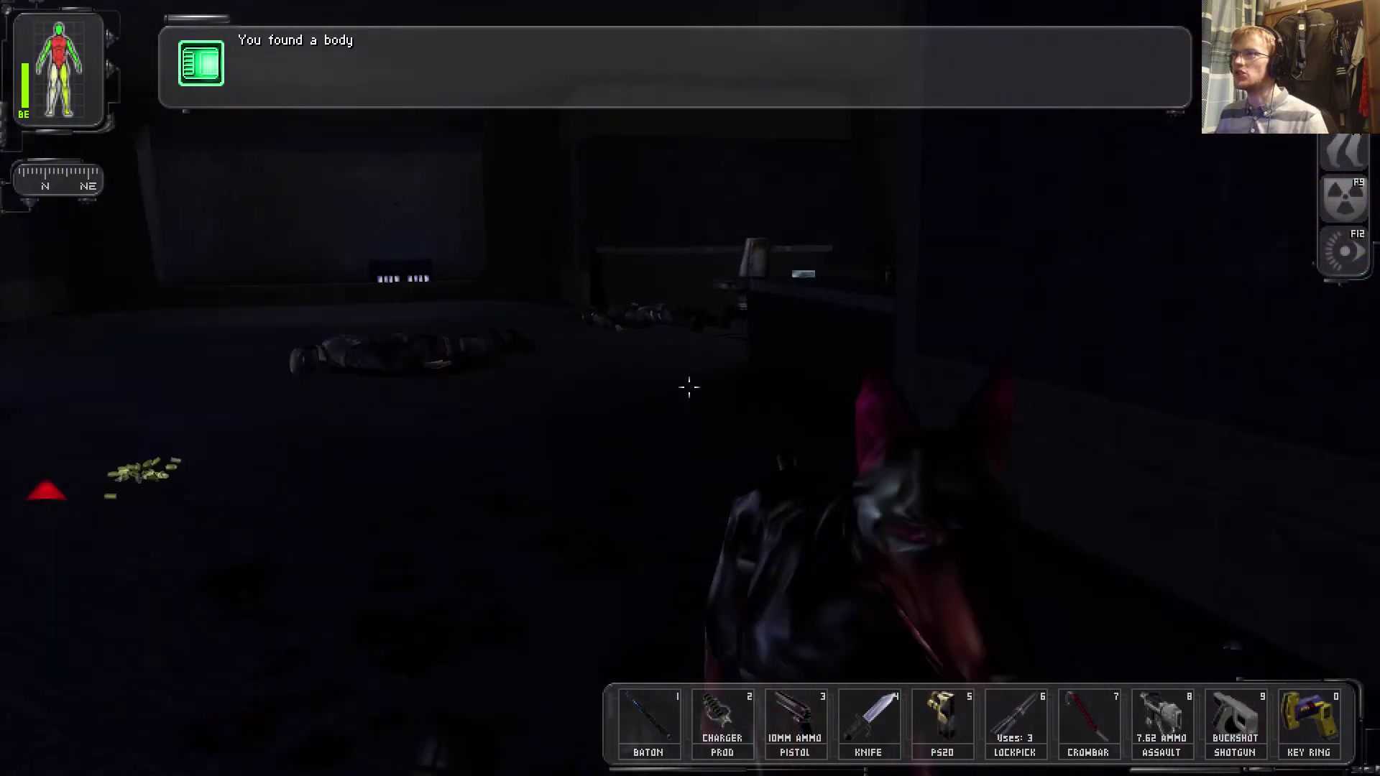
key("4")
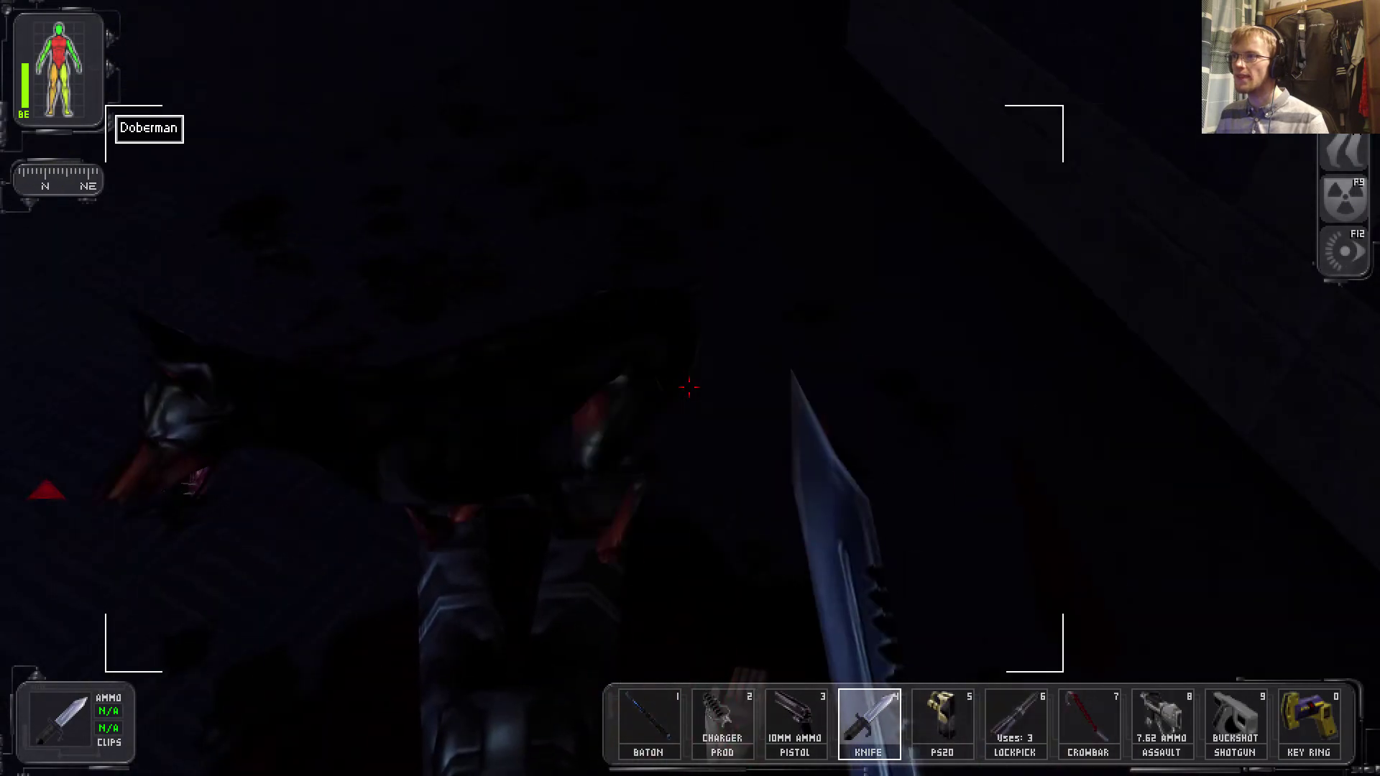
left_click(689, 386)
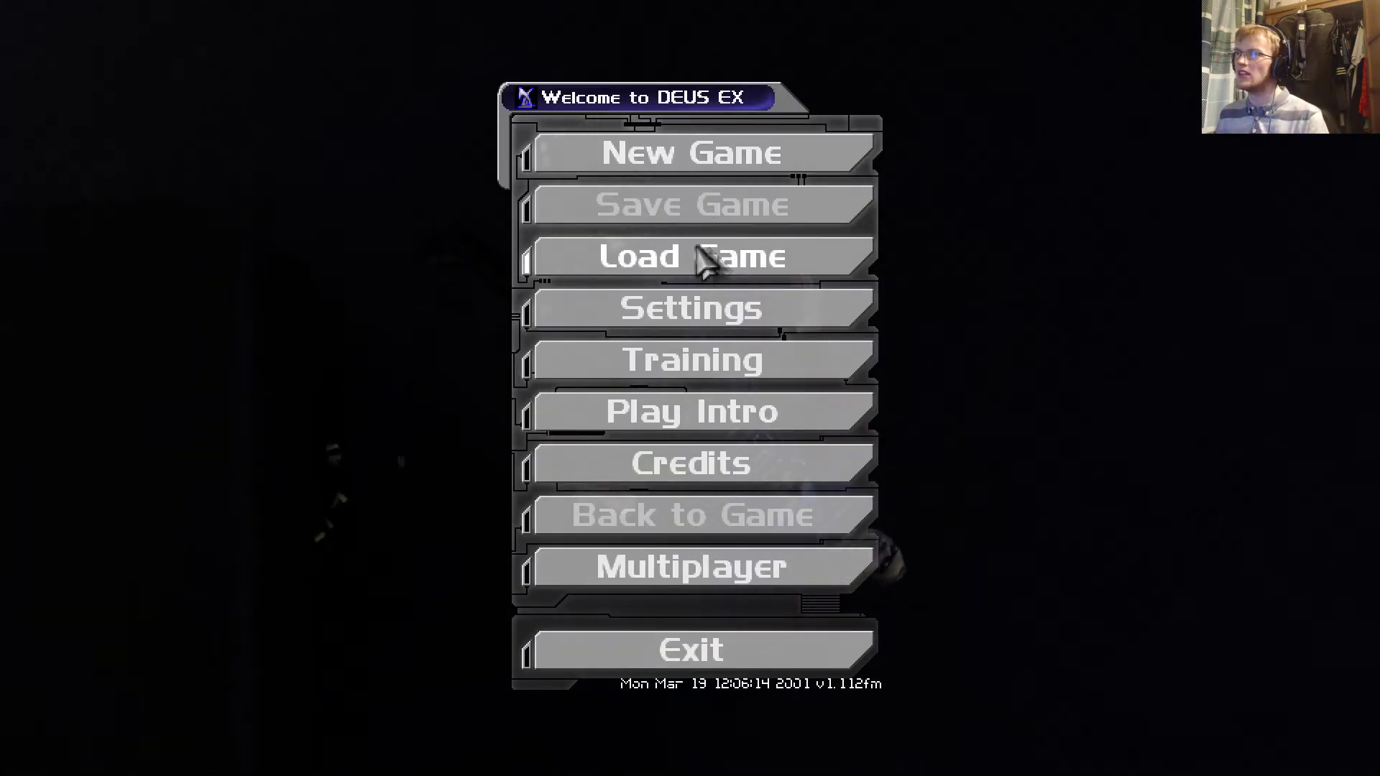
Reload the save, grab the assault rifle, and stun a trooper to take his shotgun
left_click(703, 260)
left_click(909, 623)
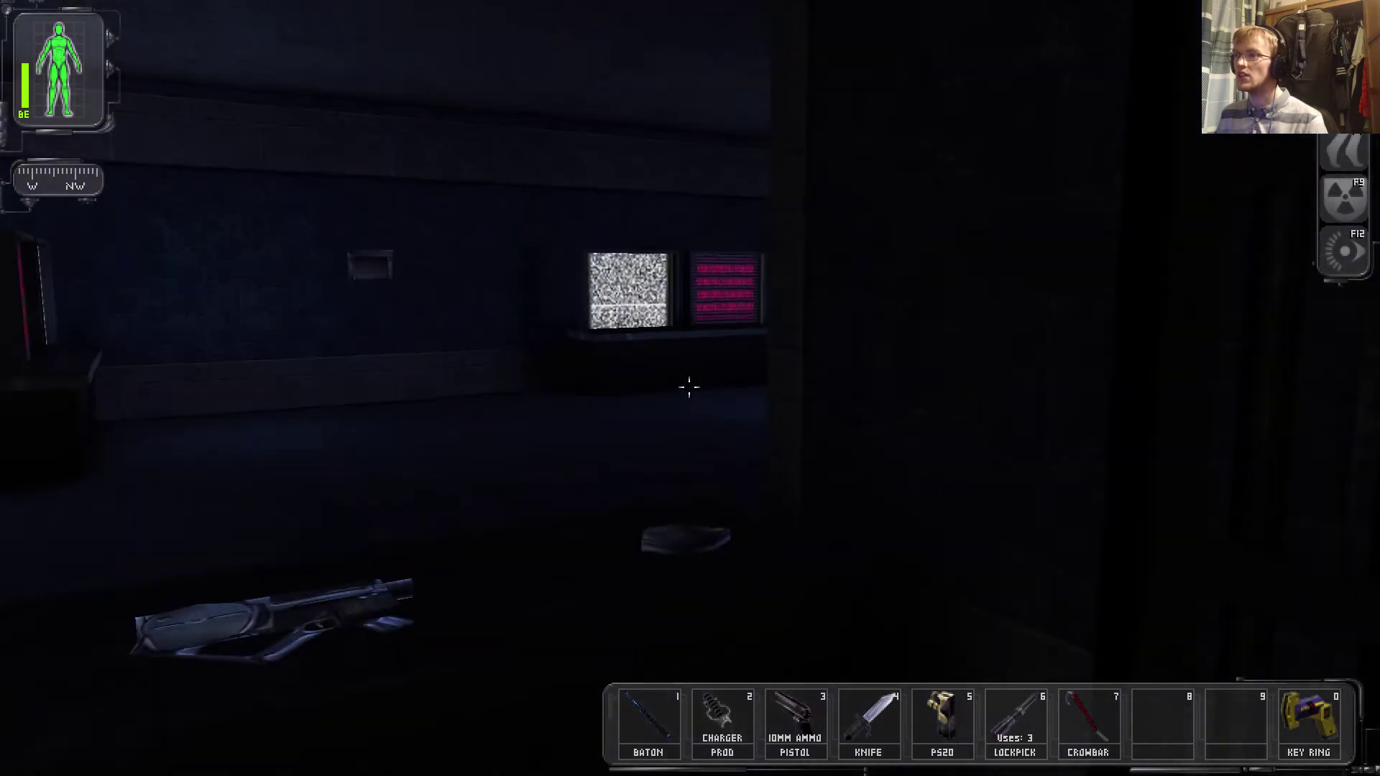
right_click(690, 386)
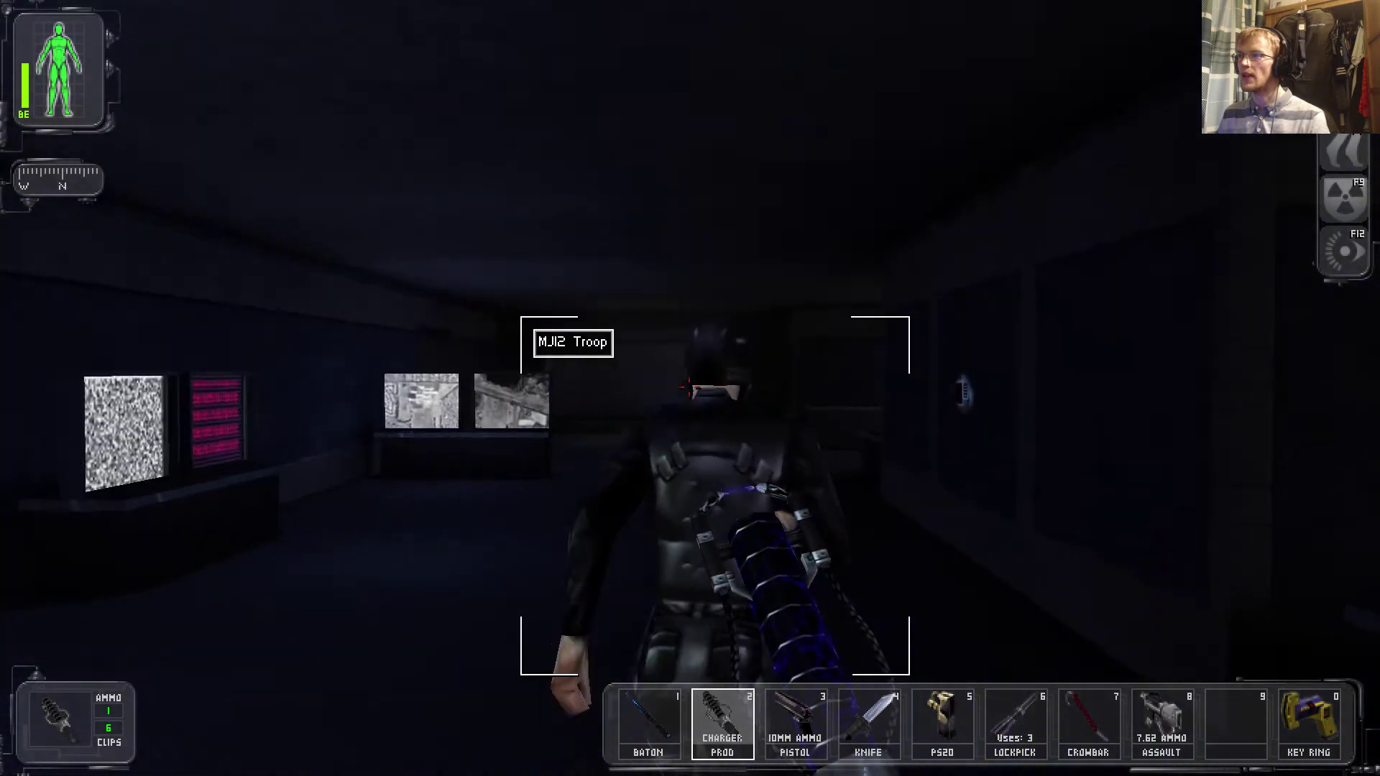
left_click(689, 387)
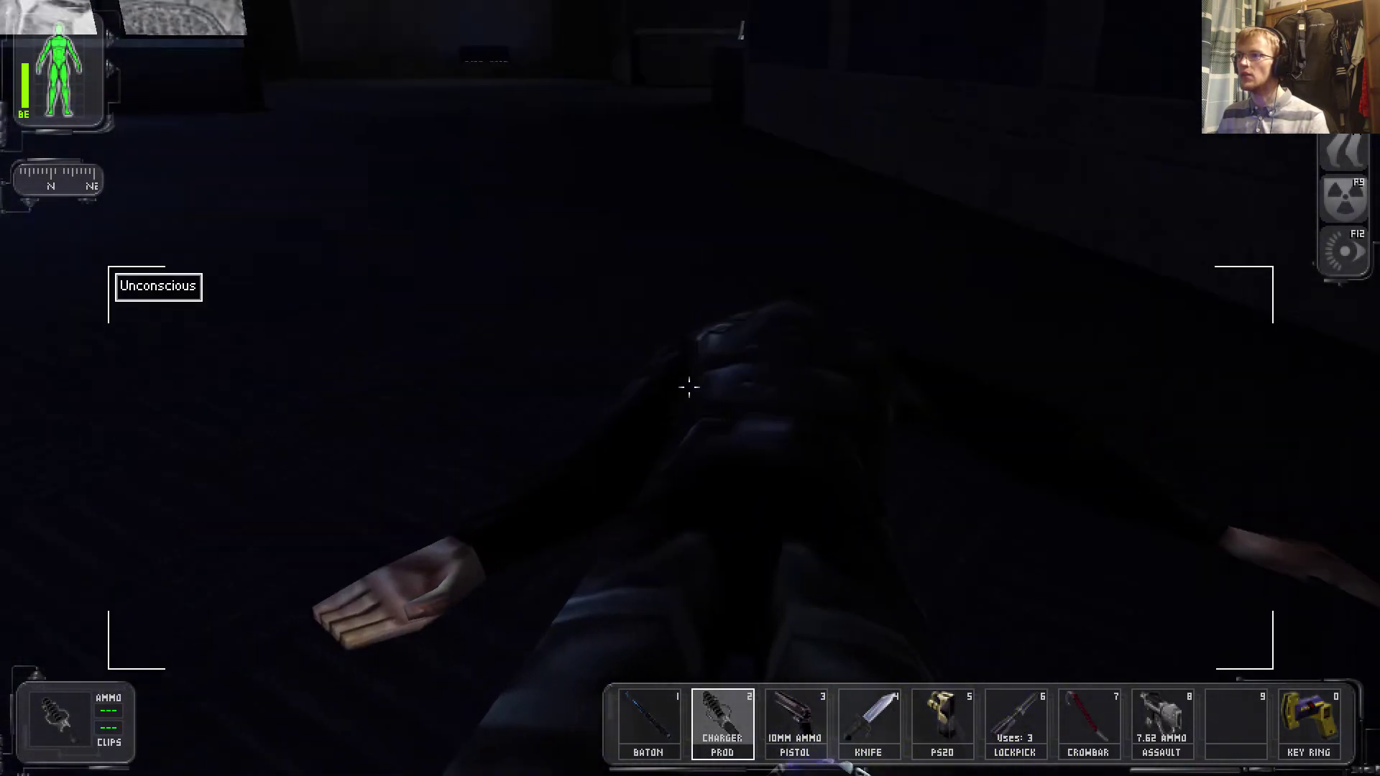
right_click(688, 386)
Gun down the remaining troopers near the monitors with the assault rifle
key("8")
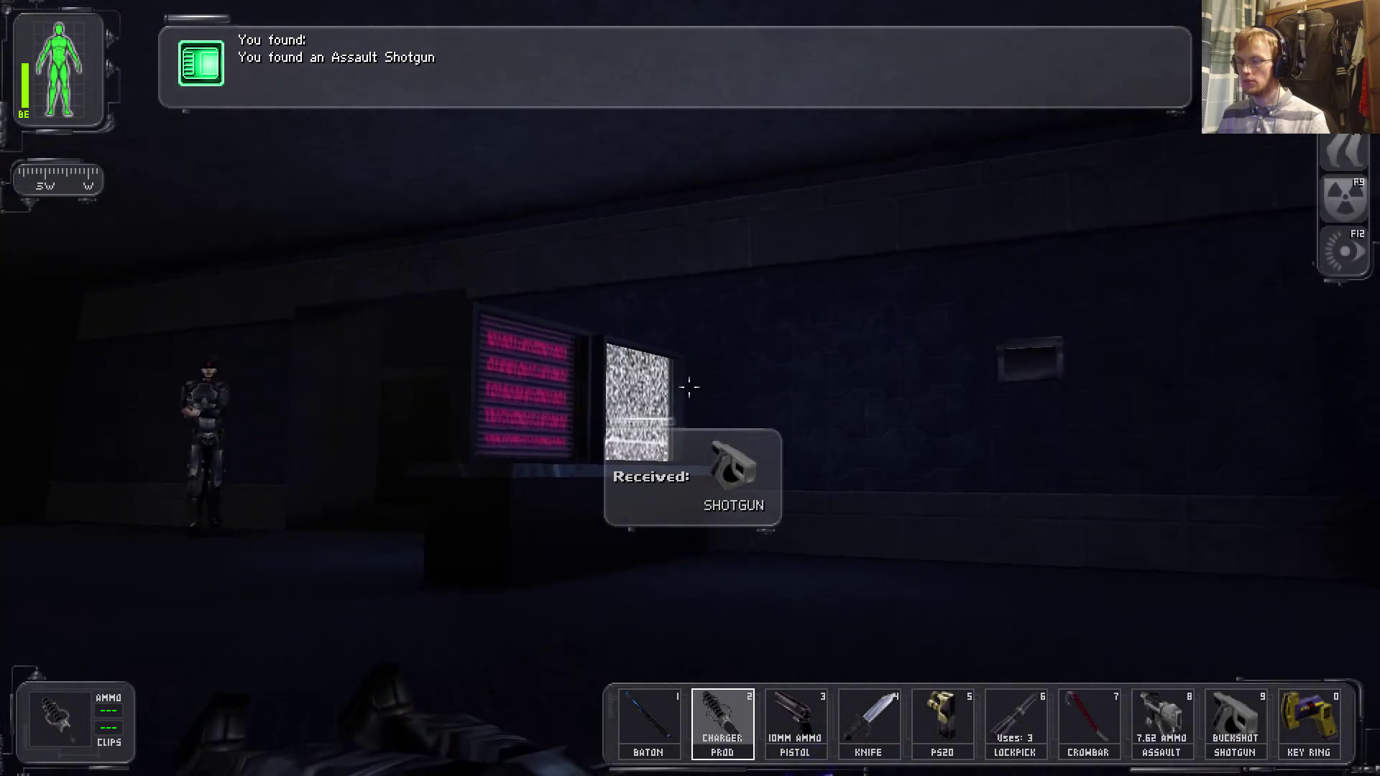
key("w")
left_click(689, 386)
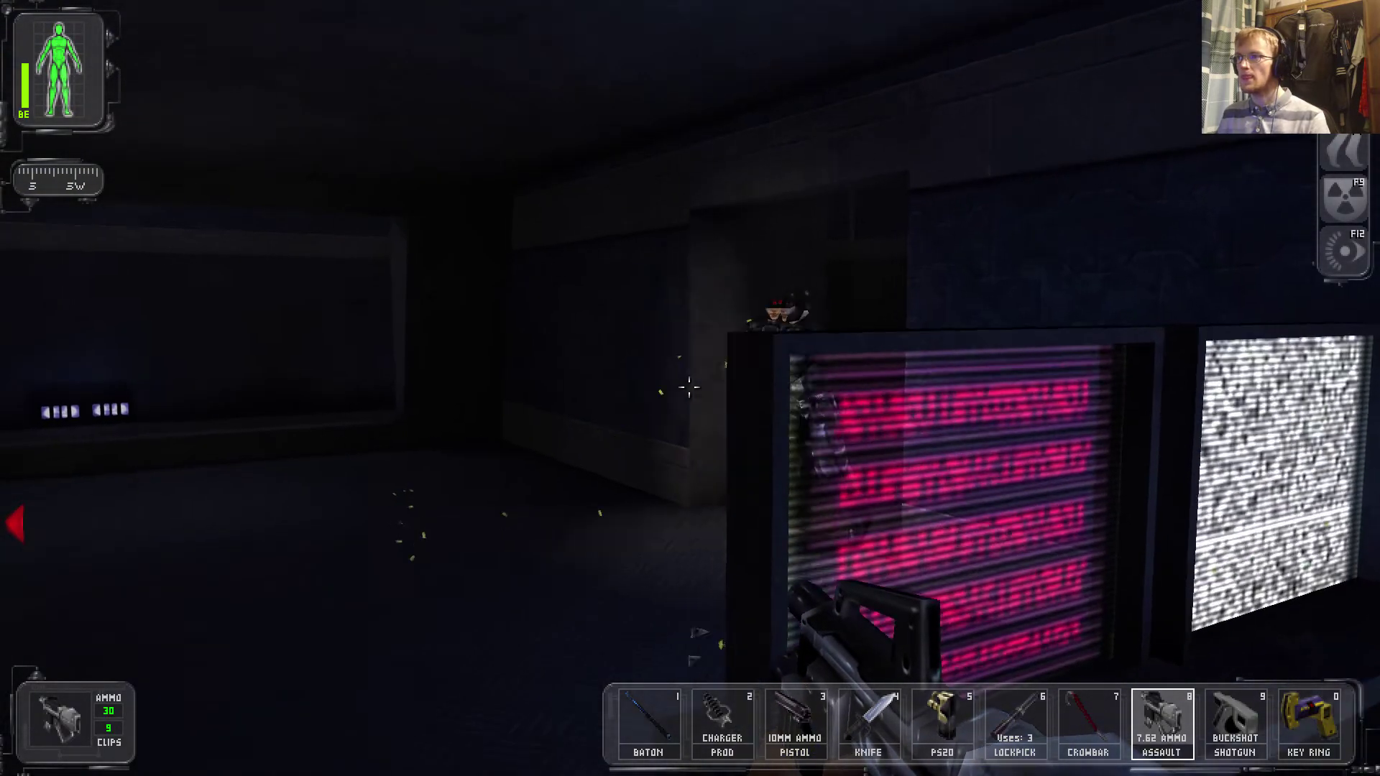
left_click(689, 386)
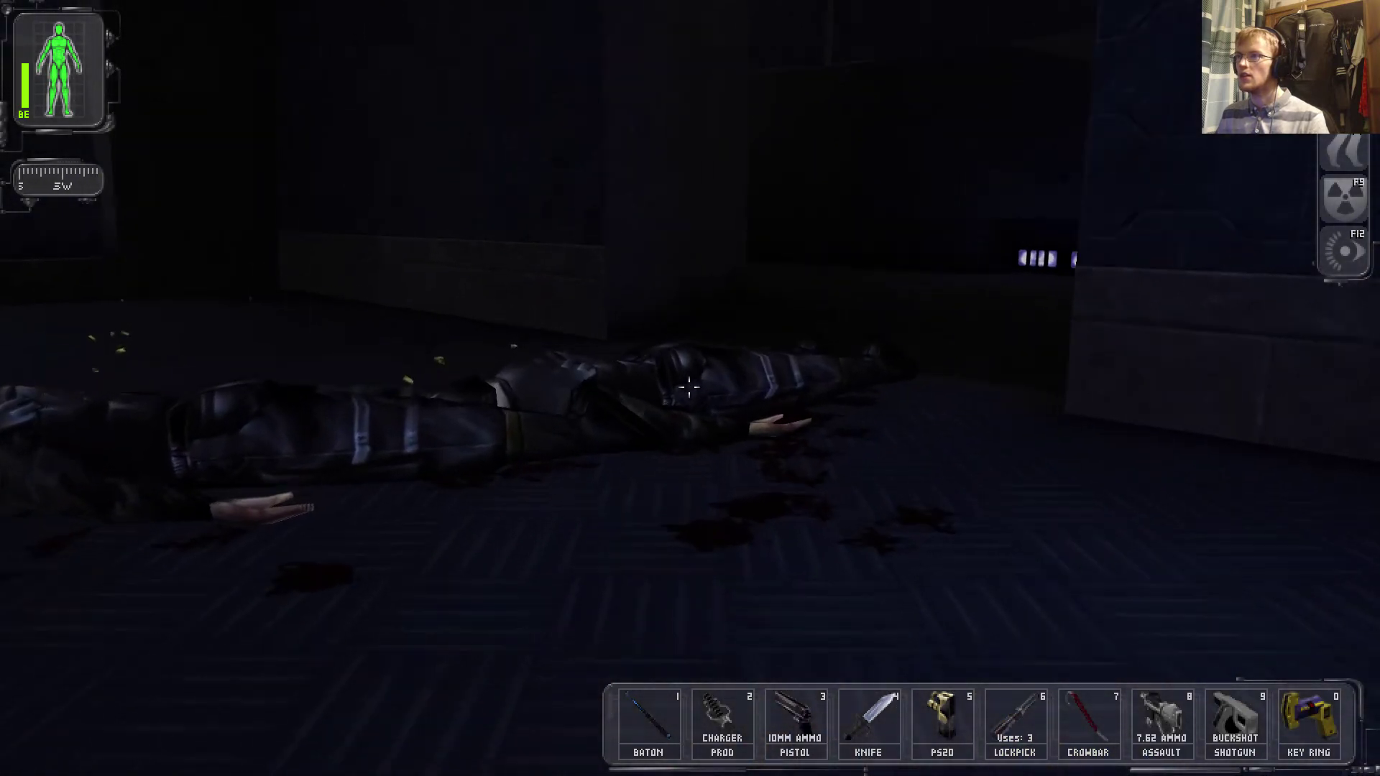
Loot 7.62mm ammo from the fallen troopers and access the security computer terminal
right_click(690, 386)
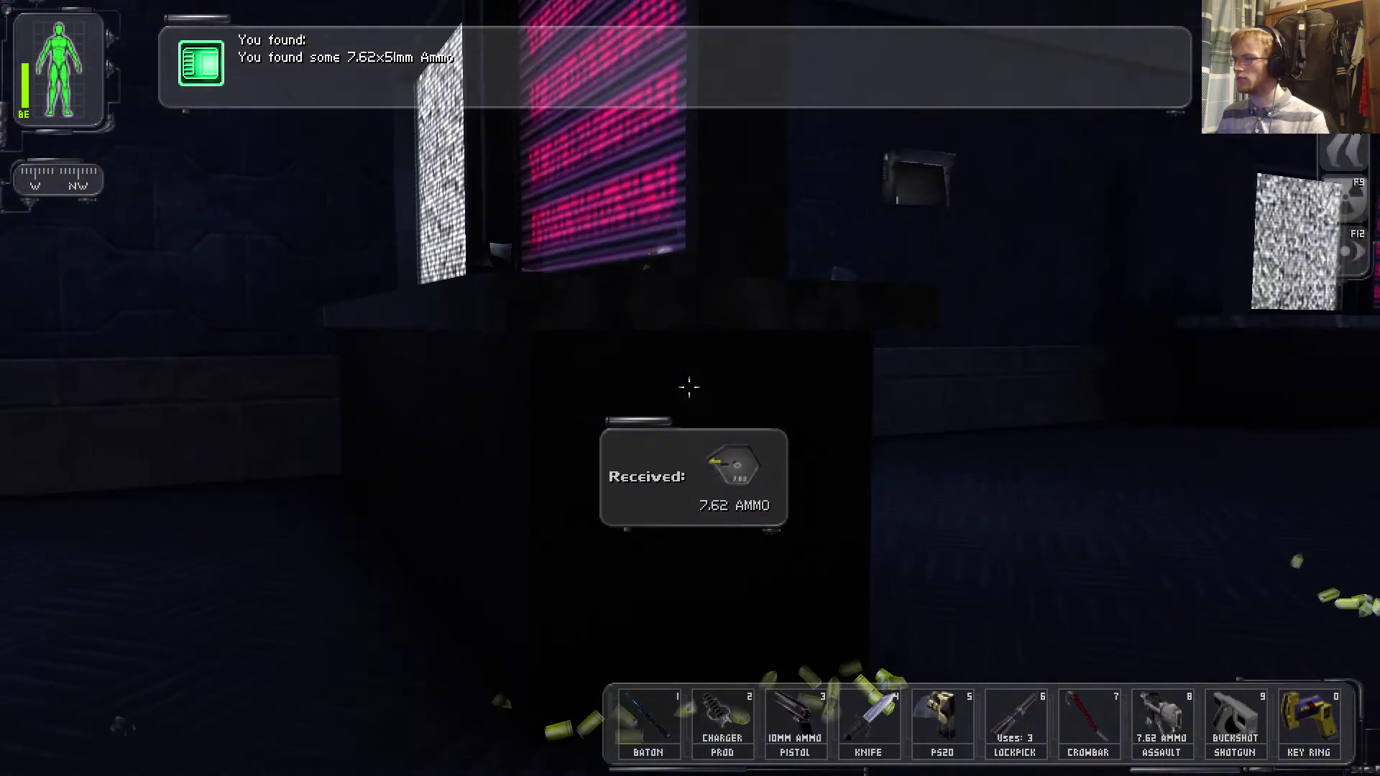
key("w")
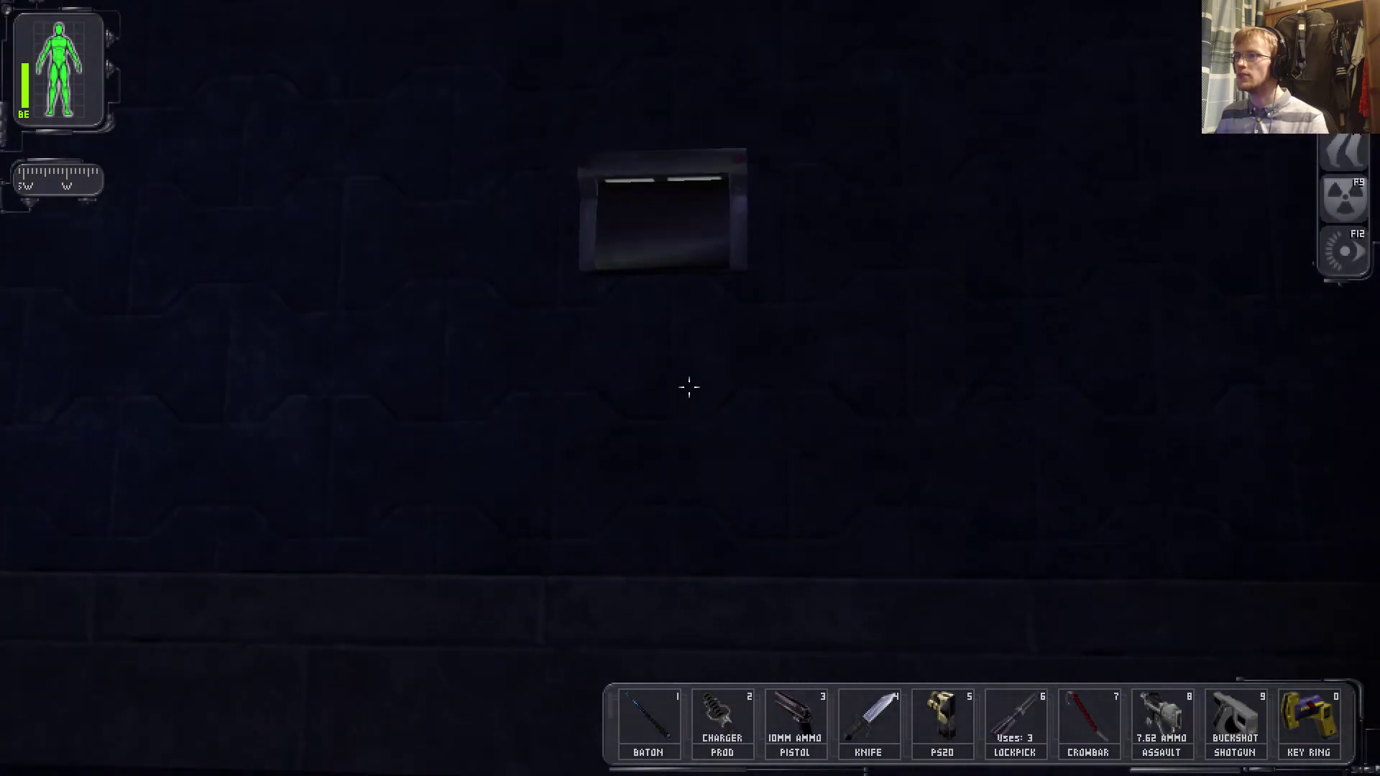
key("w")
right_click(689, 386)
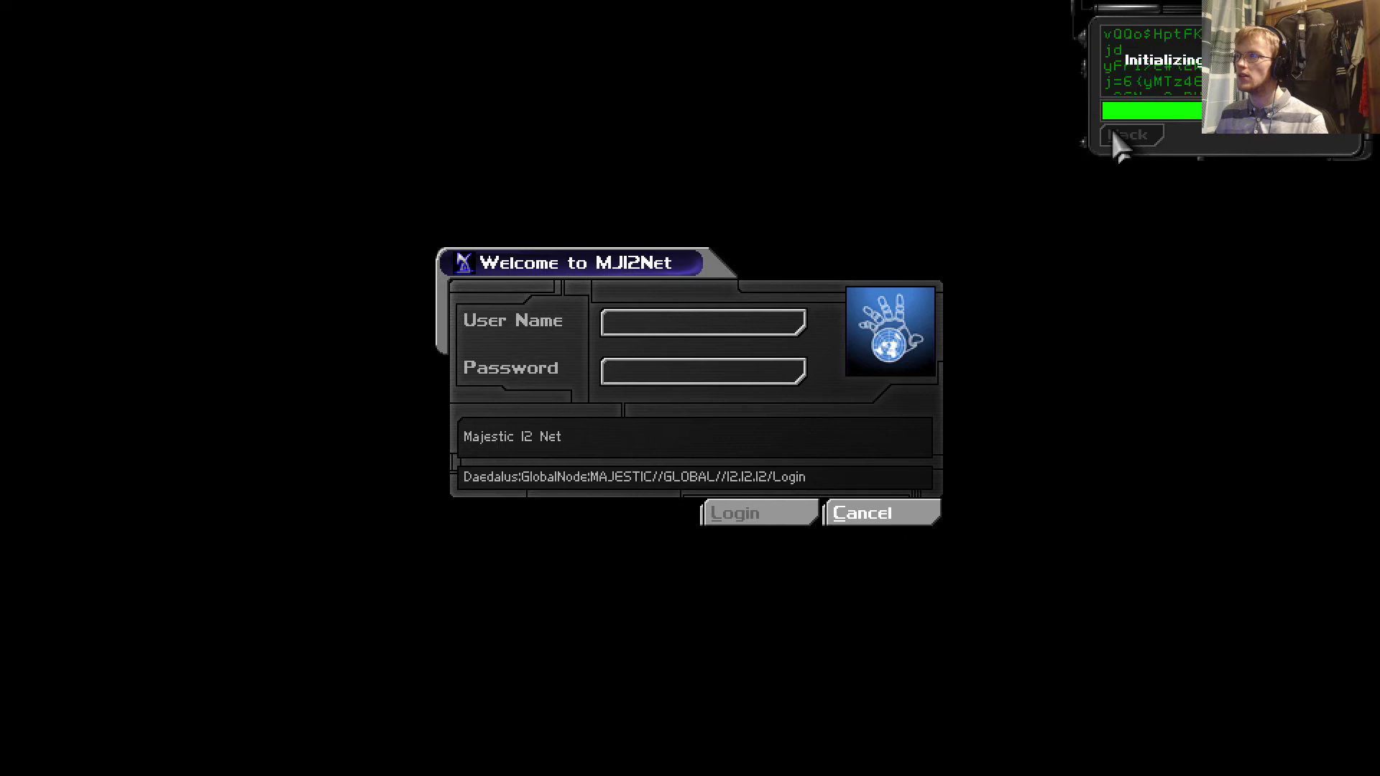
Cancel the MJ12Net login screen without hacking the terminal
left_click(917, 518)
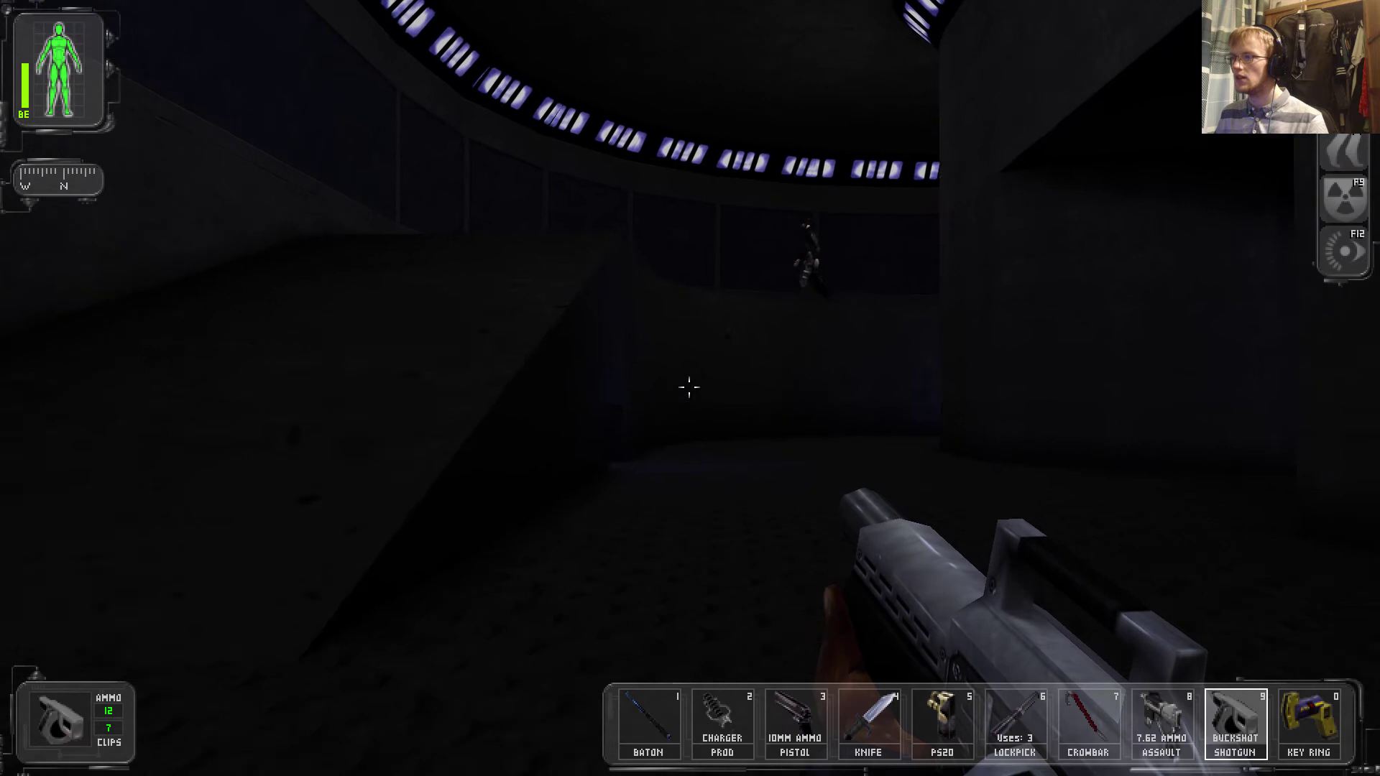
Shoot the attacking Doberman with the pistol, then holster it
key("2")
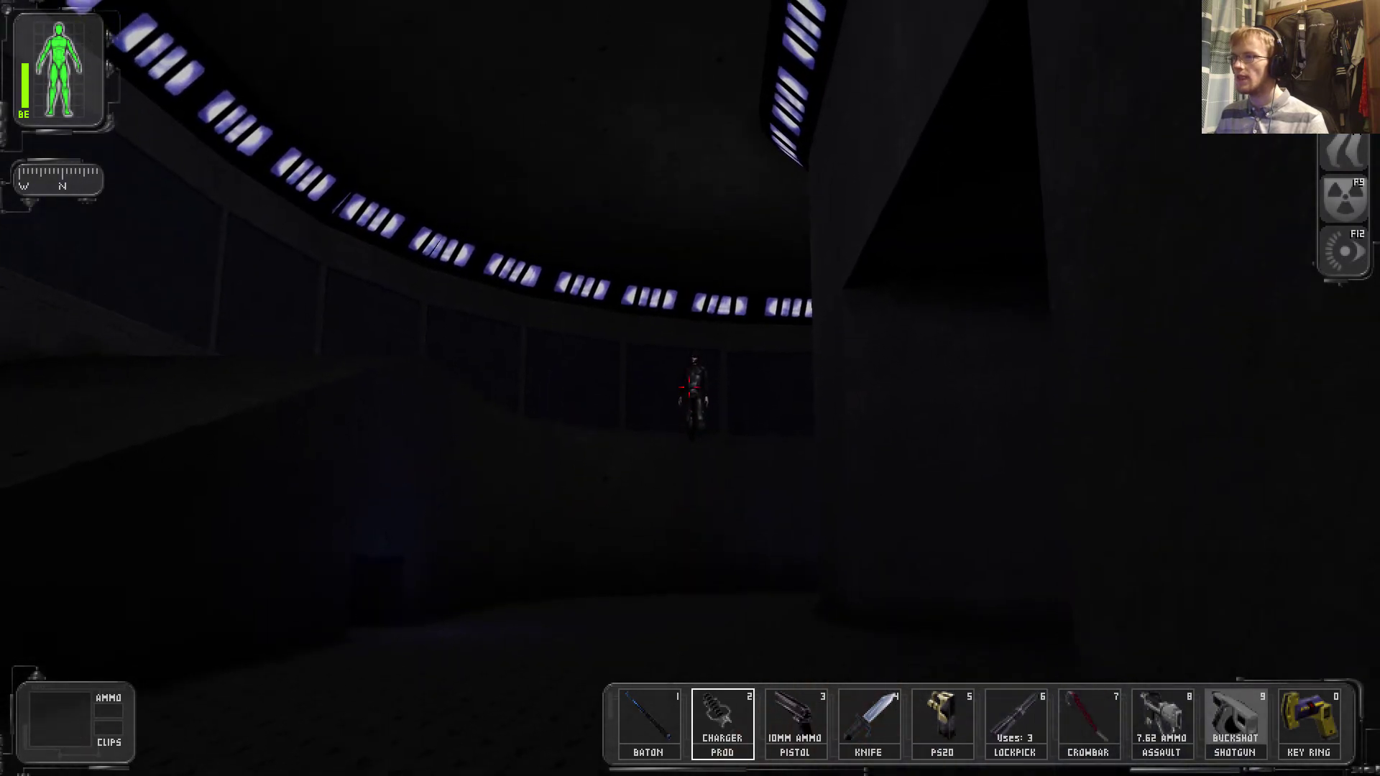
key("3")
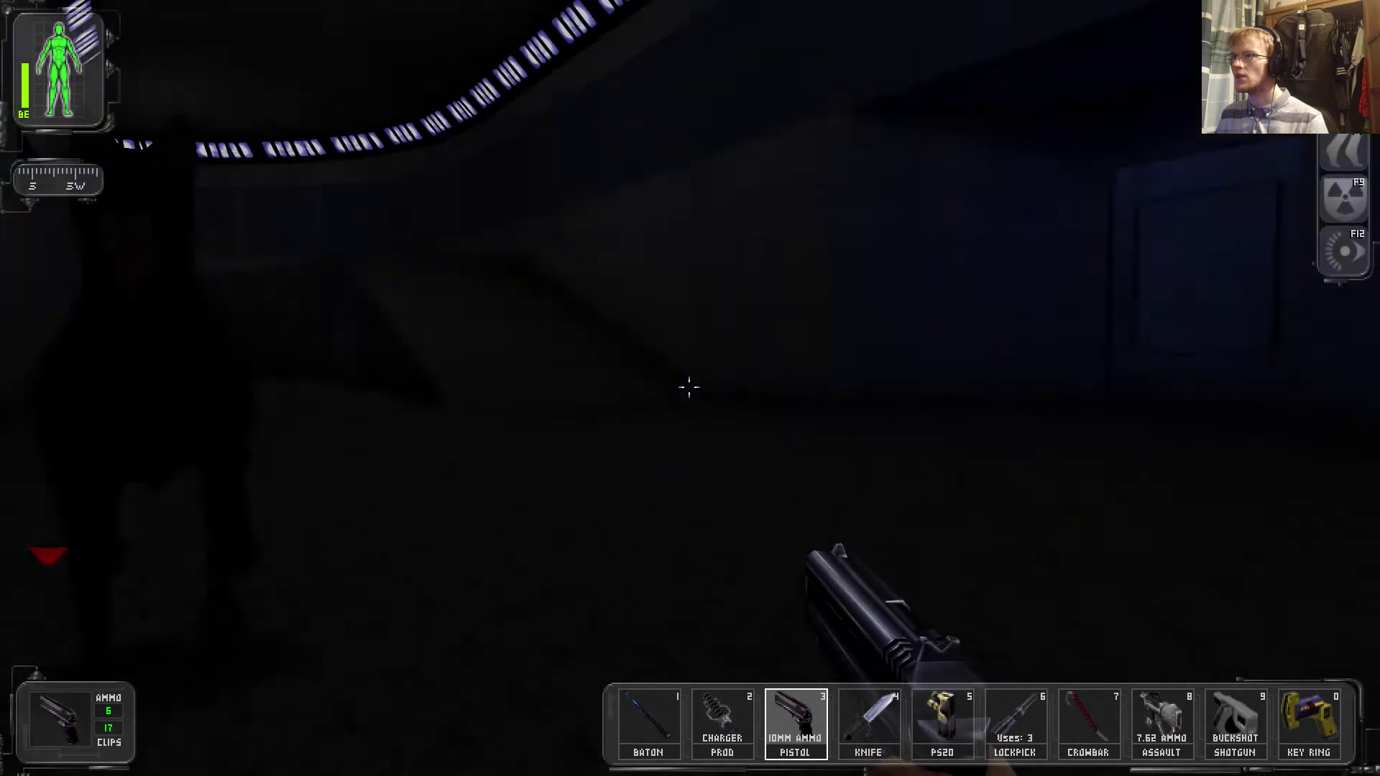
left_click(690, 388)
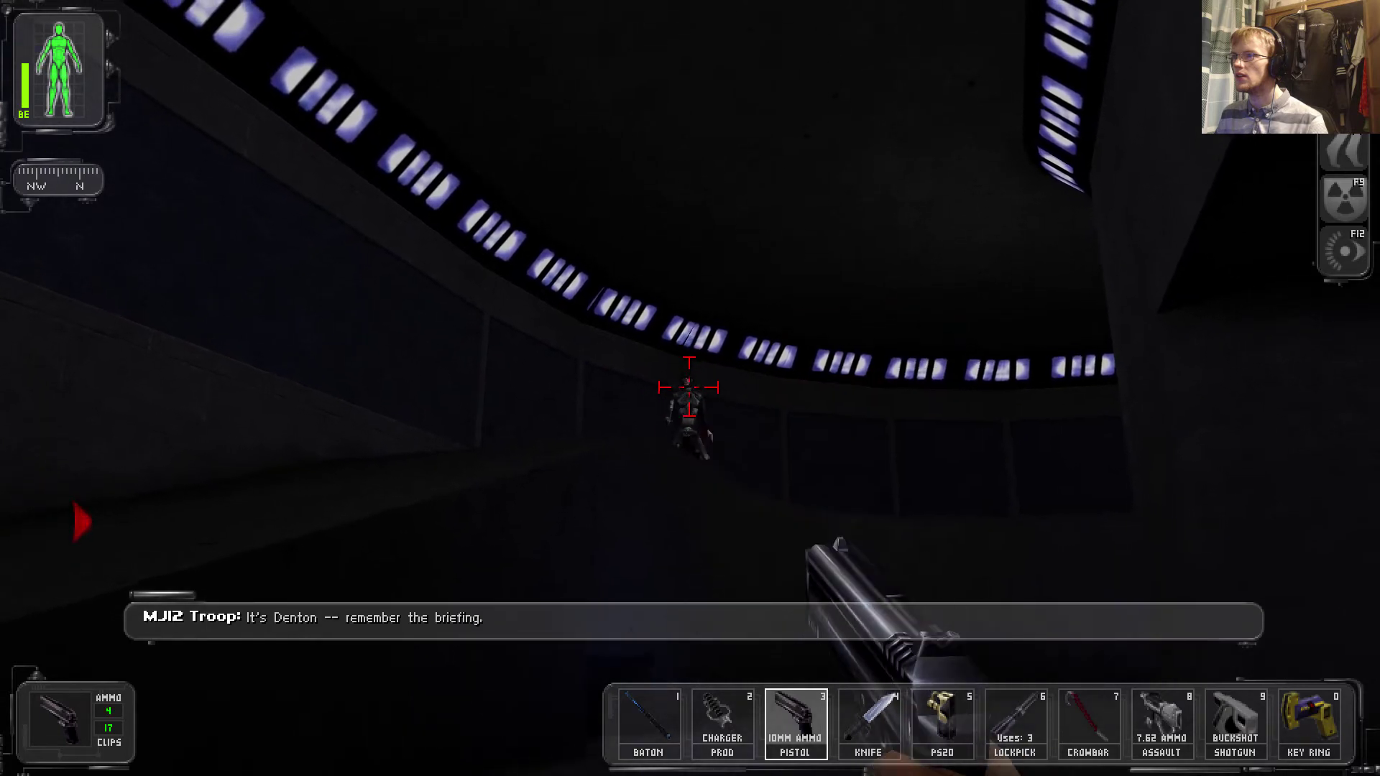
key("grave")
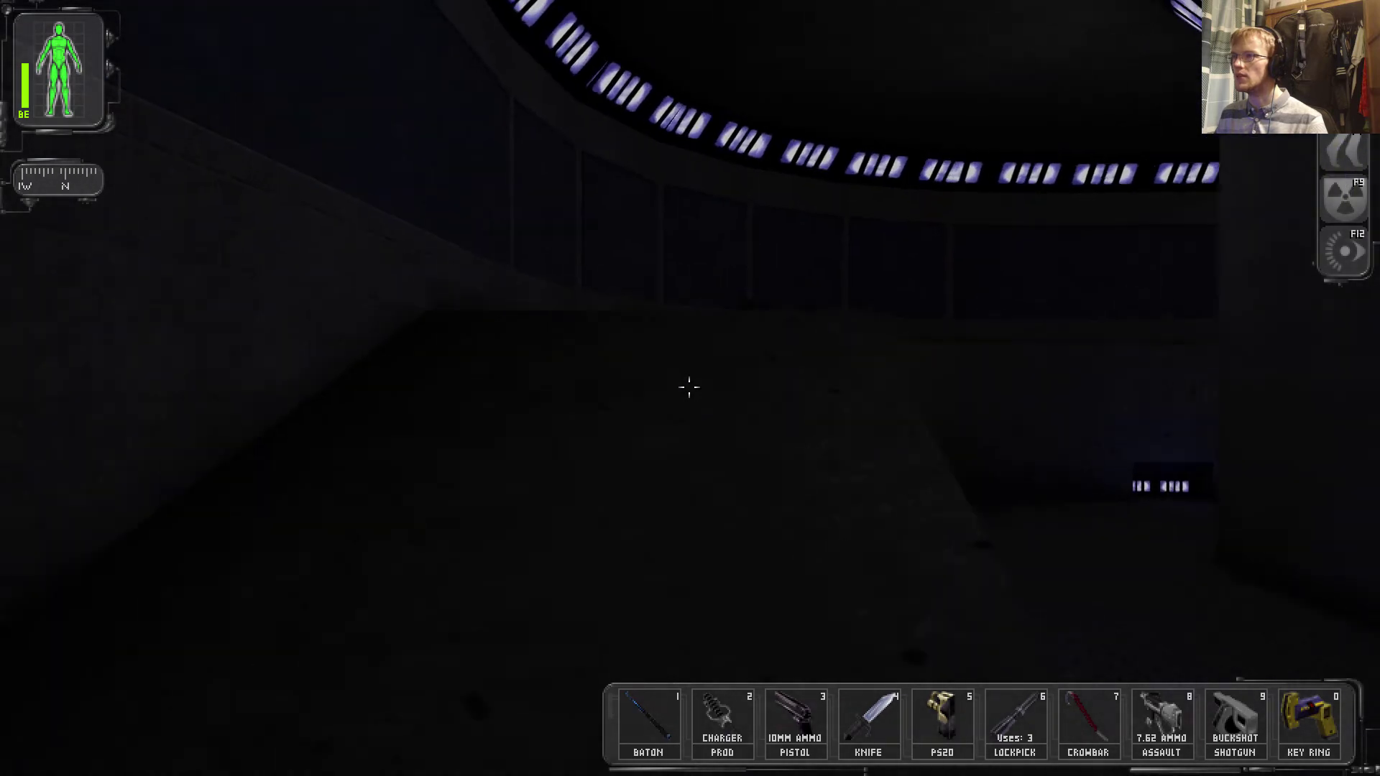
Loot ammo from the dead trooper, head toward Command Center, and bring up the menu
right_click(689, 387)
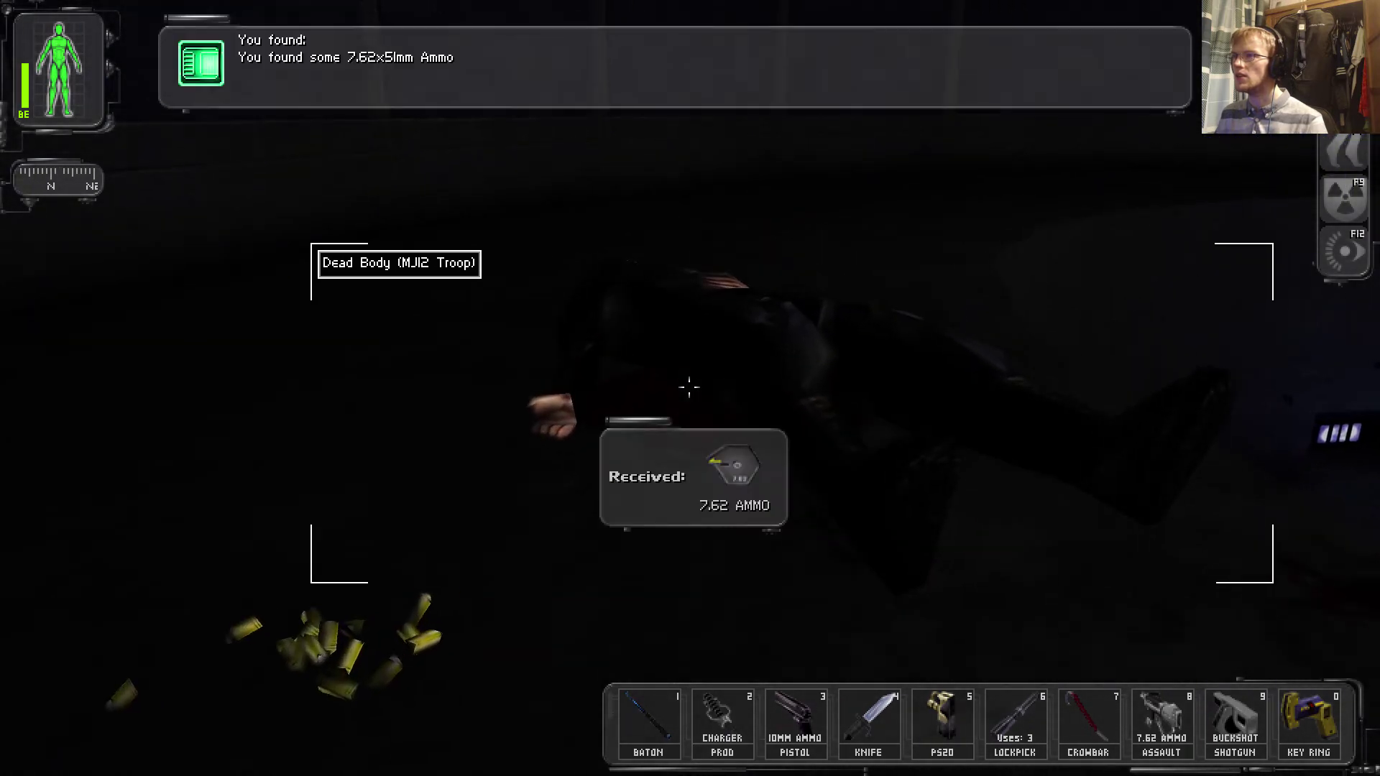
key("3")
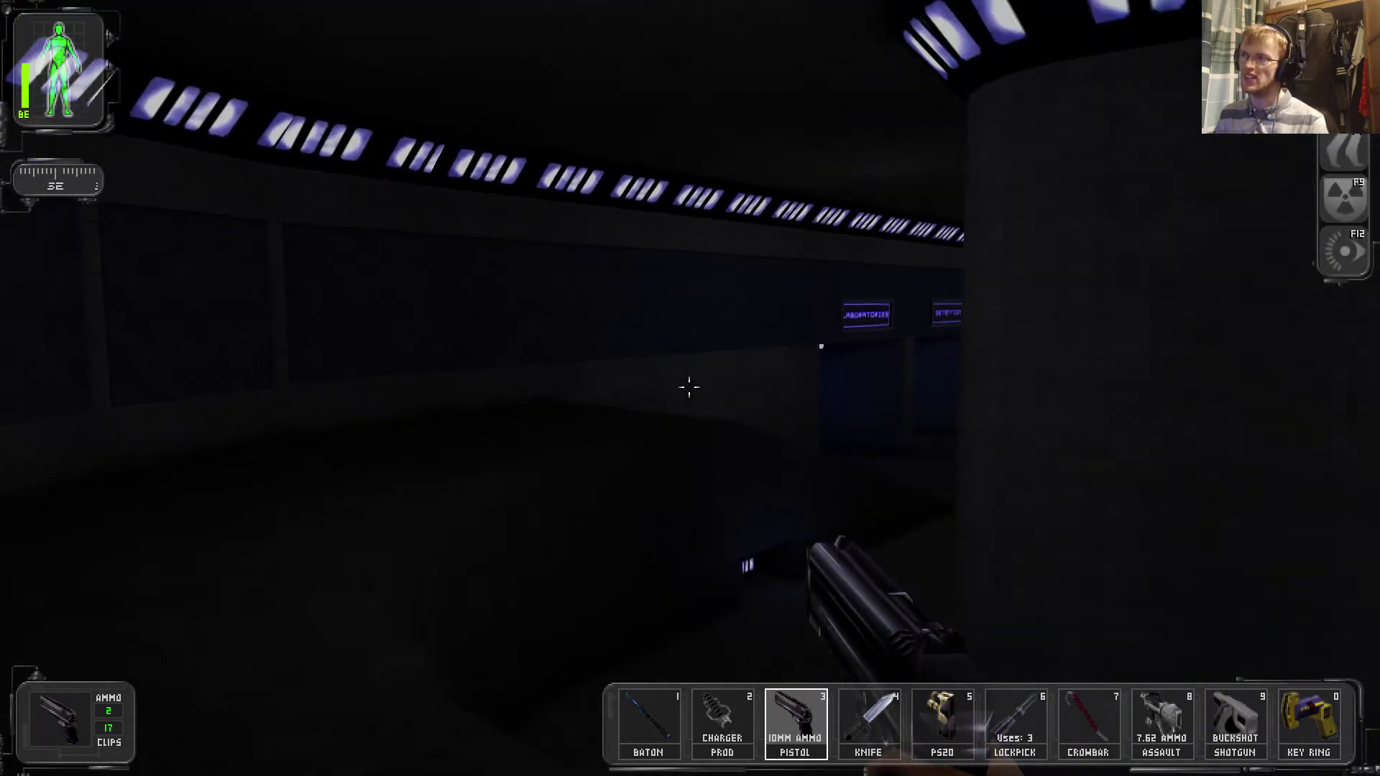
key("grave")
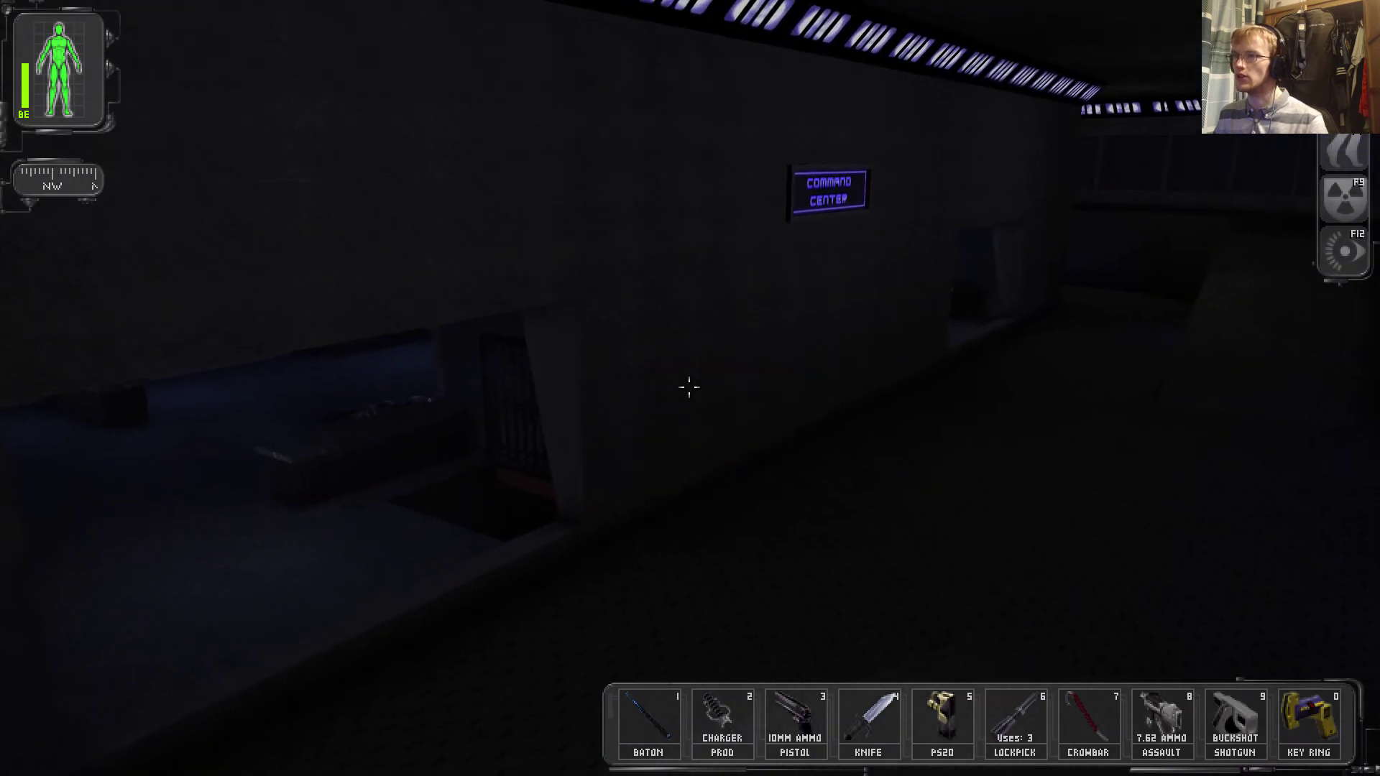
key("Escape")
Save the game and walk through the Cell Block A doorway
left_click(655, 224)
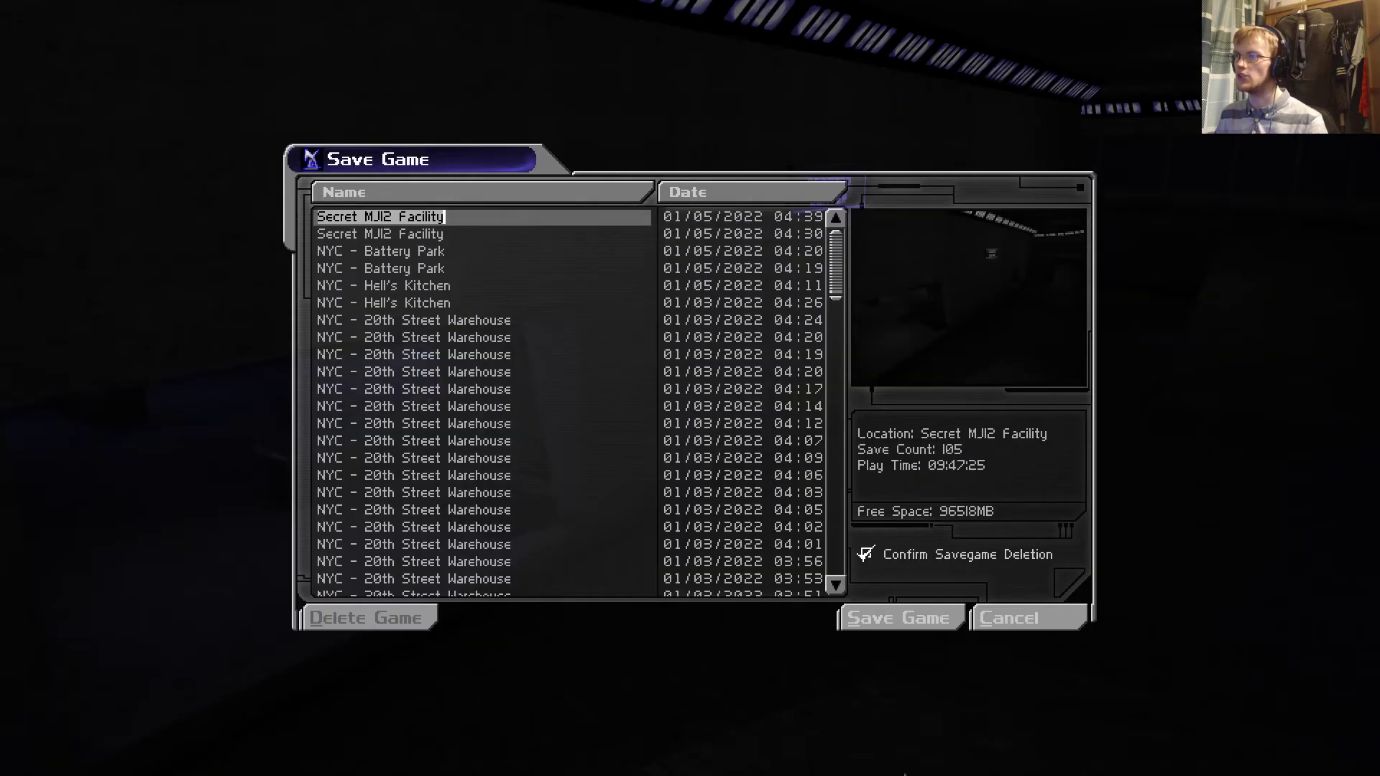
left_click(899, 618)
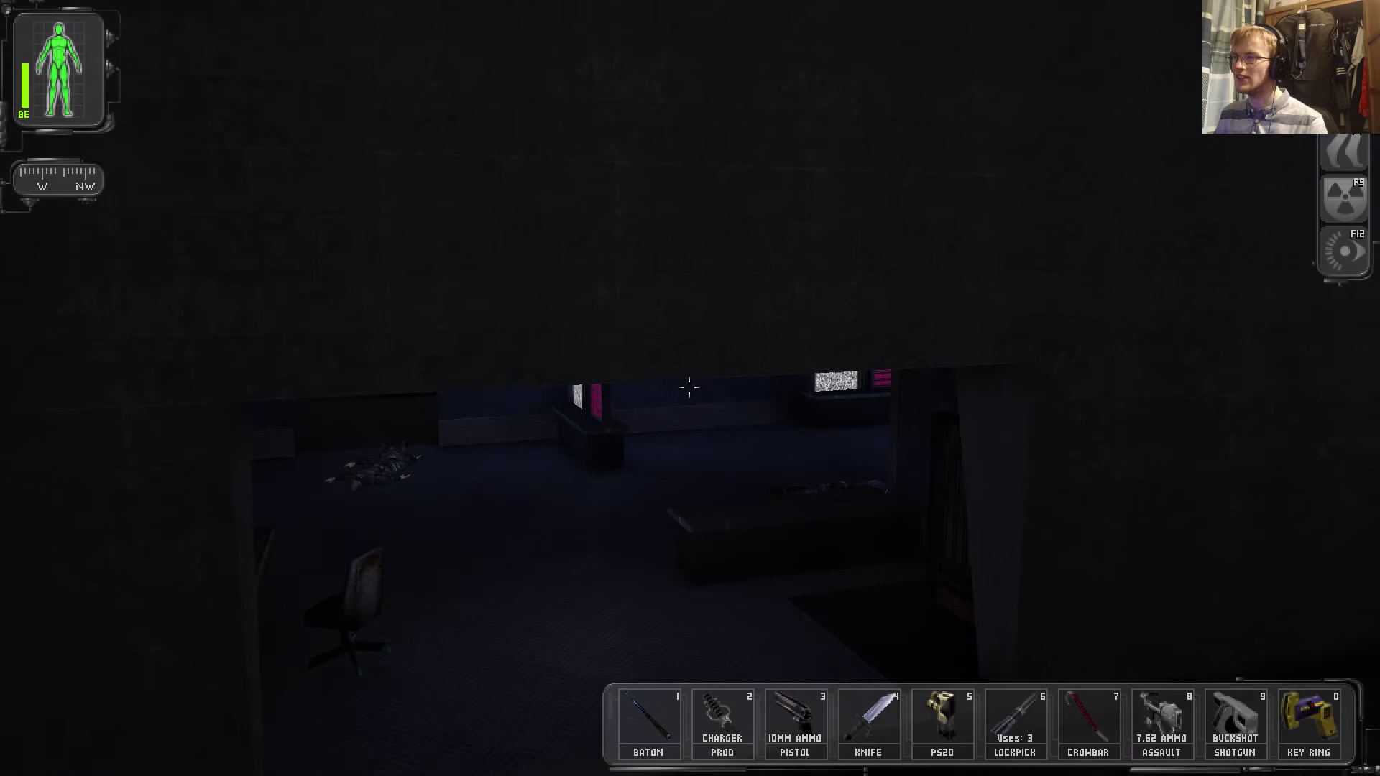
key("w")
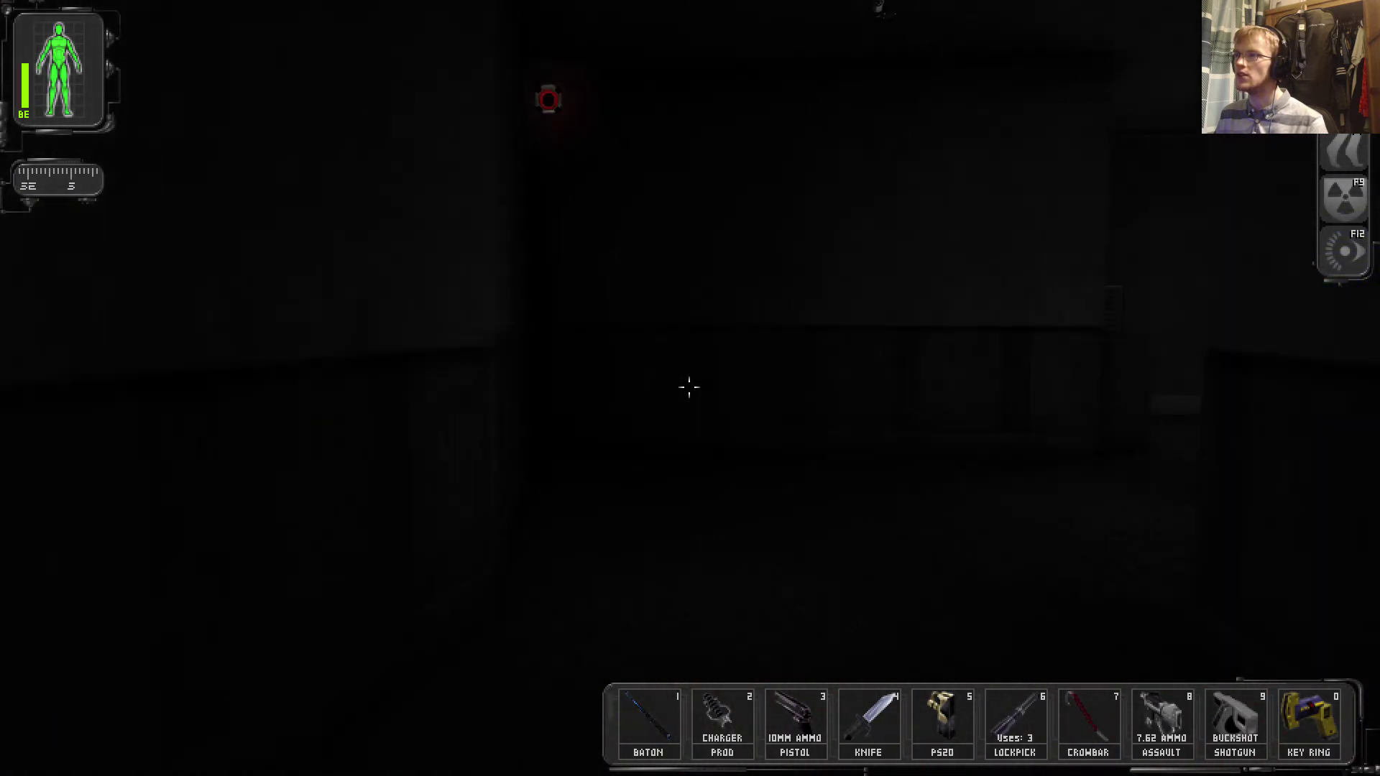
key("w")
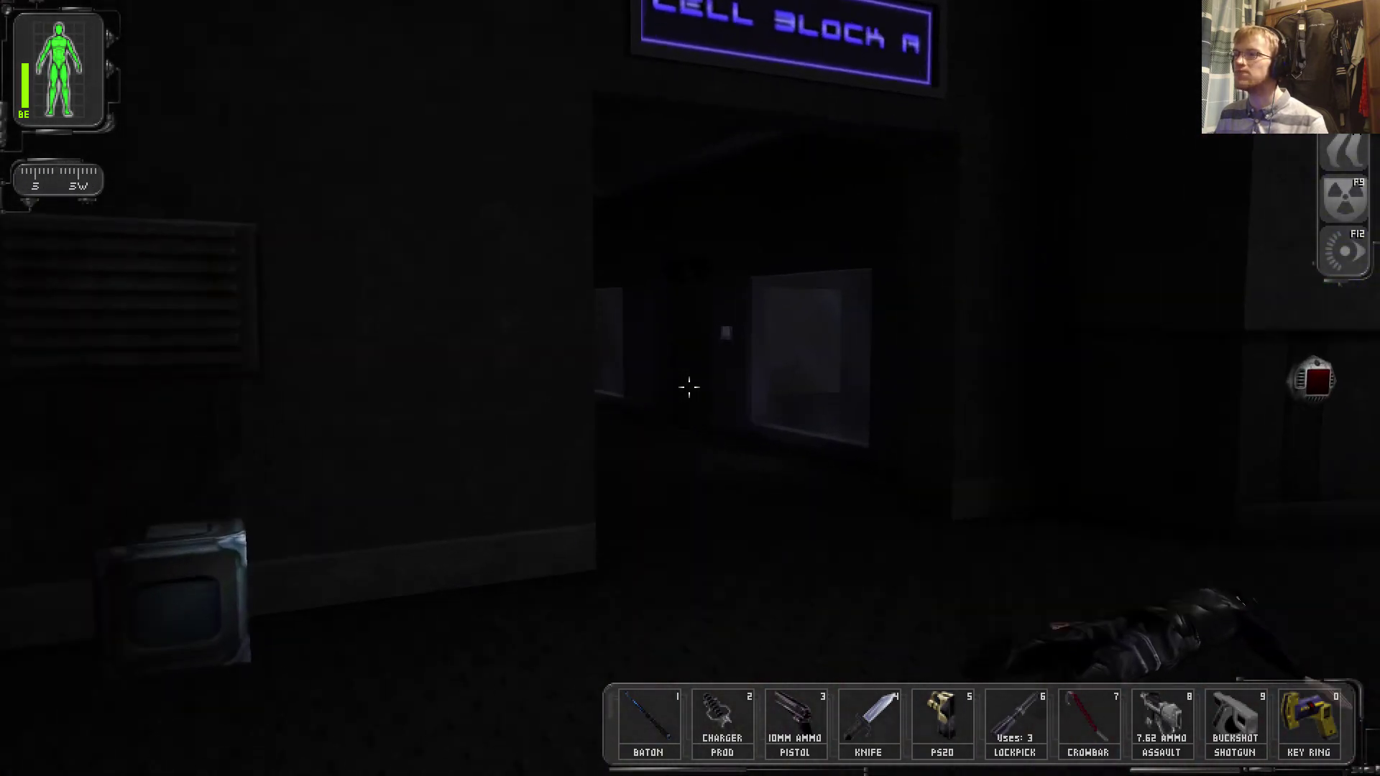
Get healed 78 points by the Cell Block A medbot, then head toward Robot Maintenance
key("w")
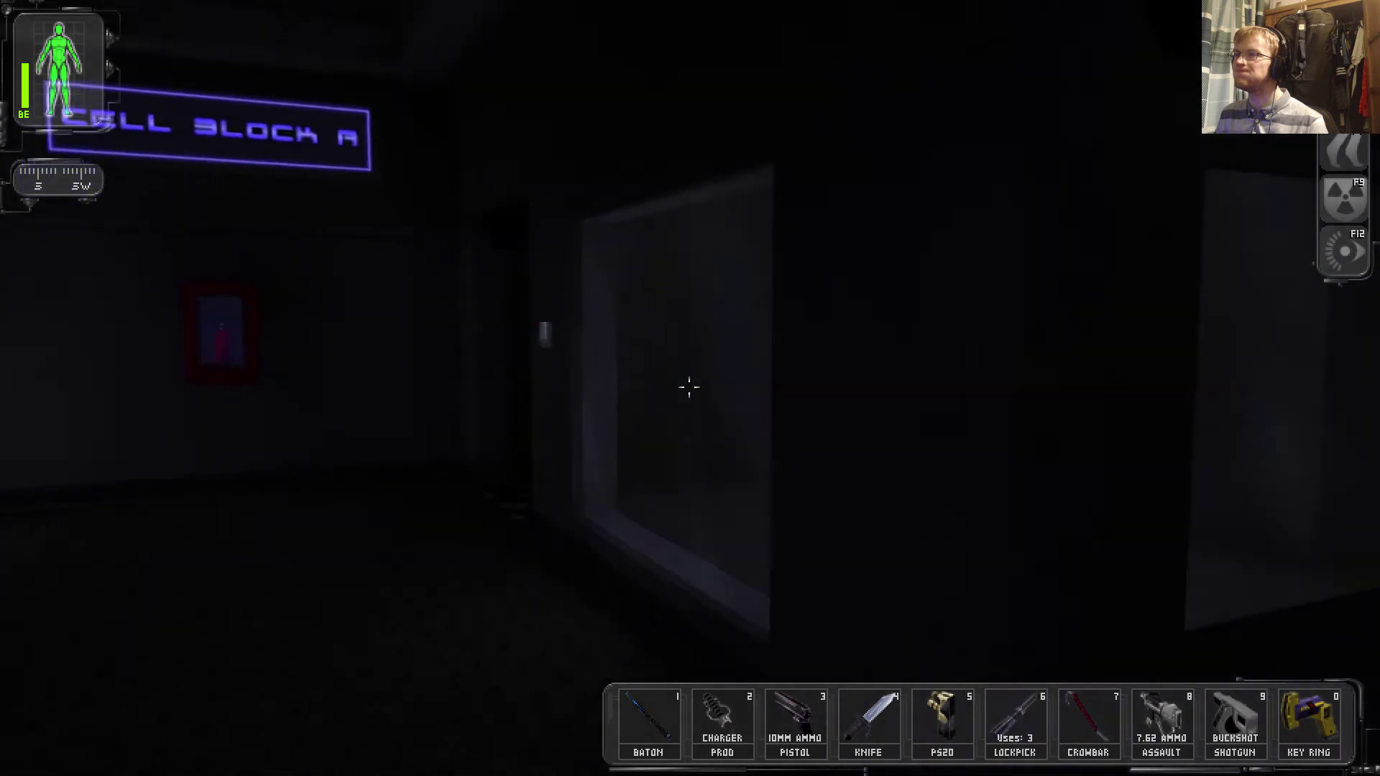
key("w")
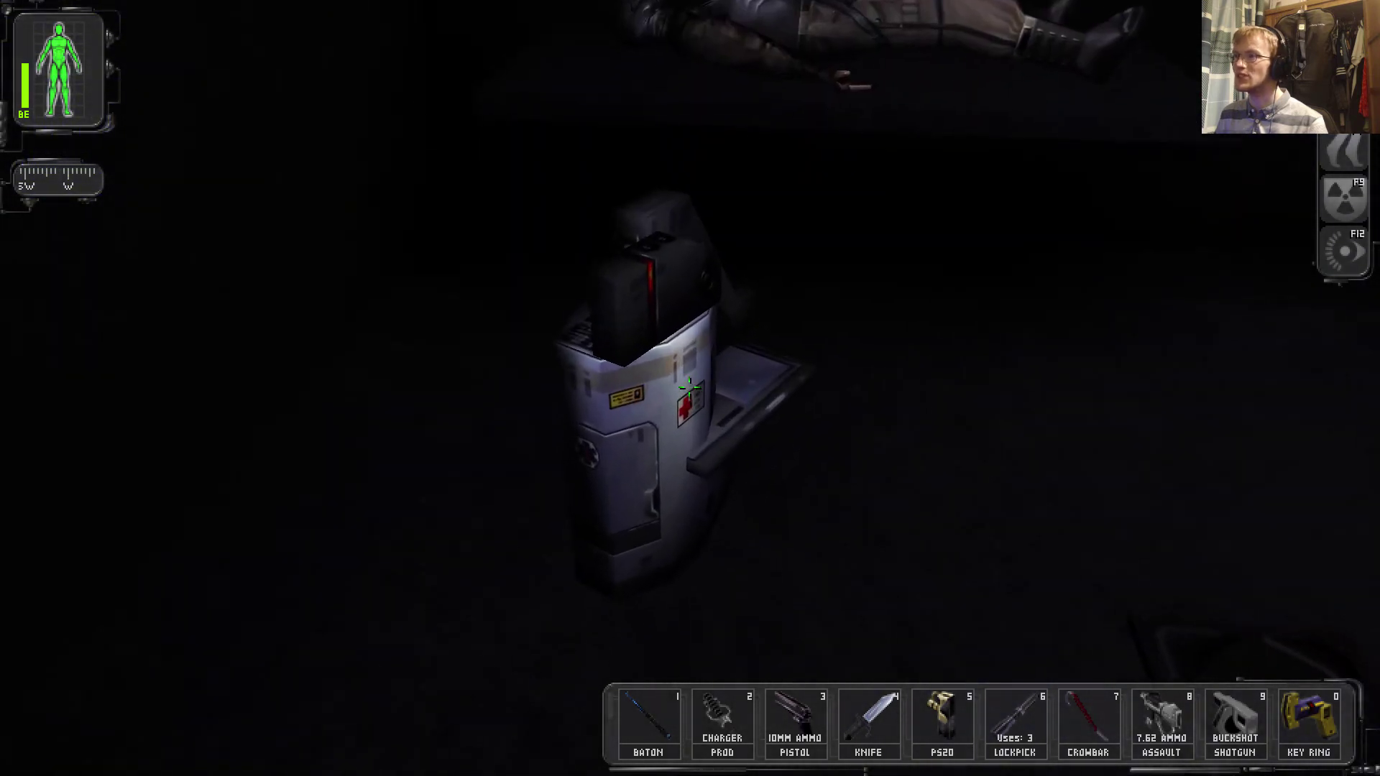
right_click(690, 386)
key("Escape")
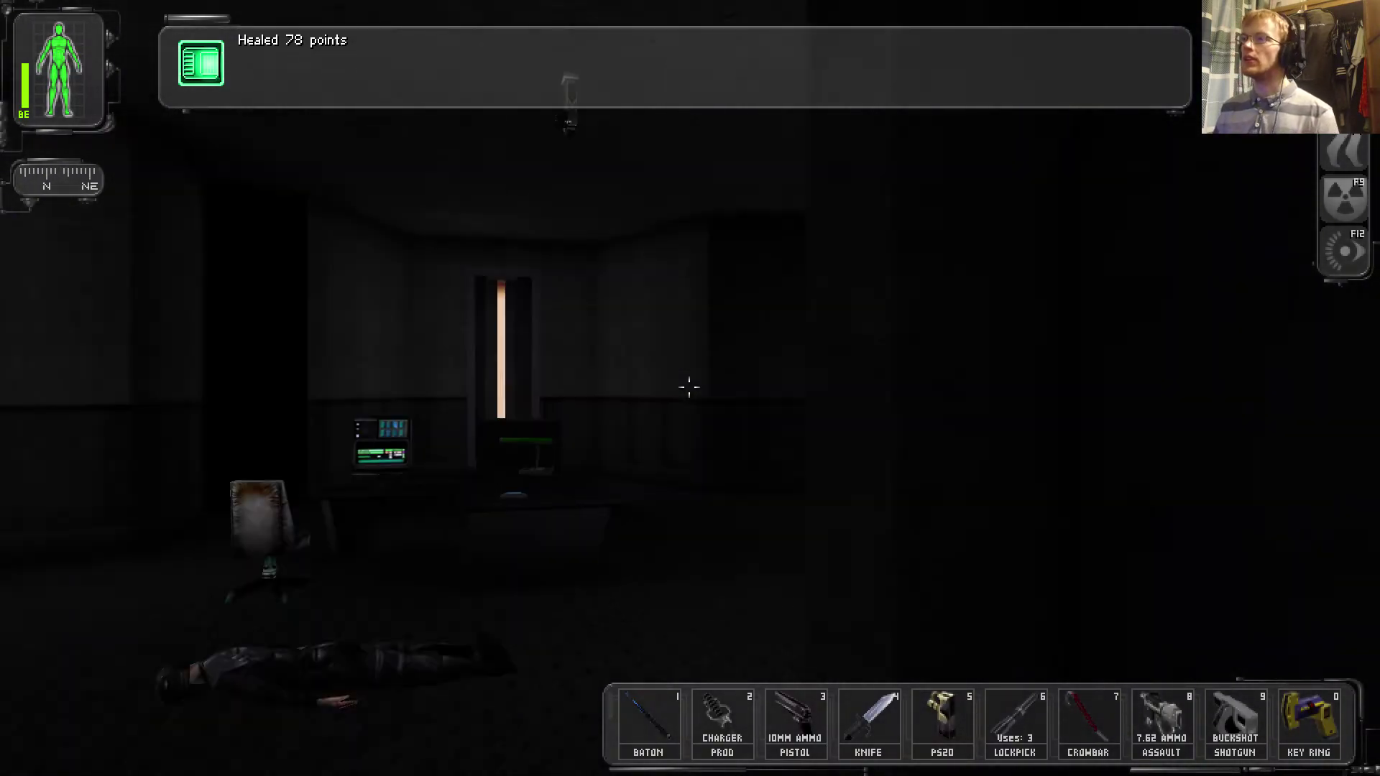
key("w")
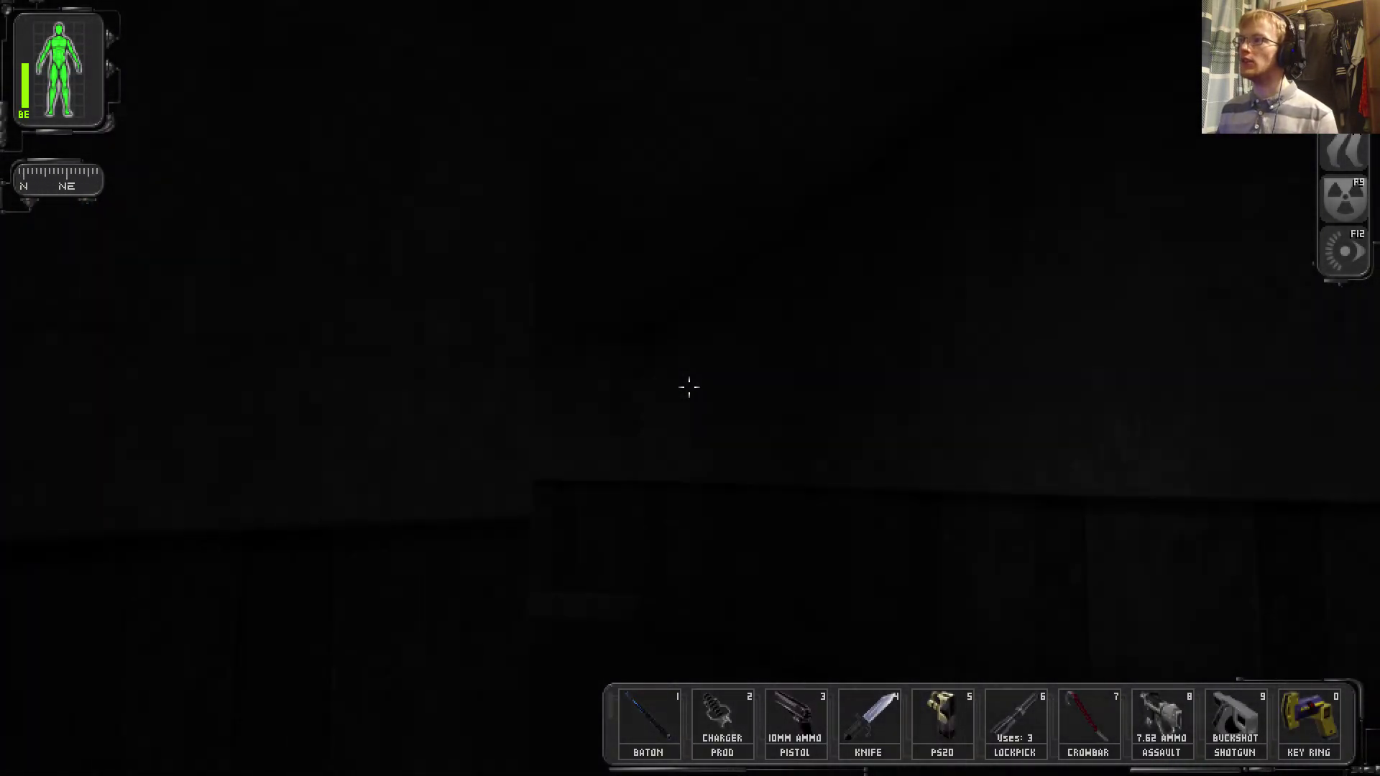
key("w")
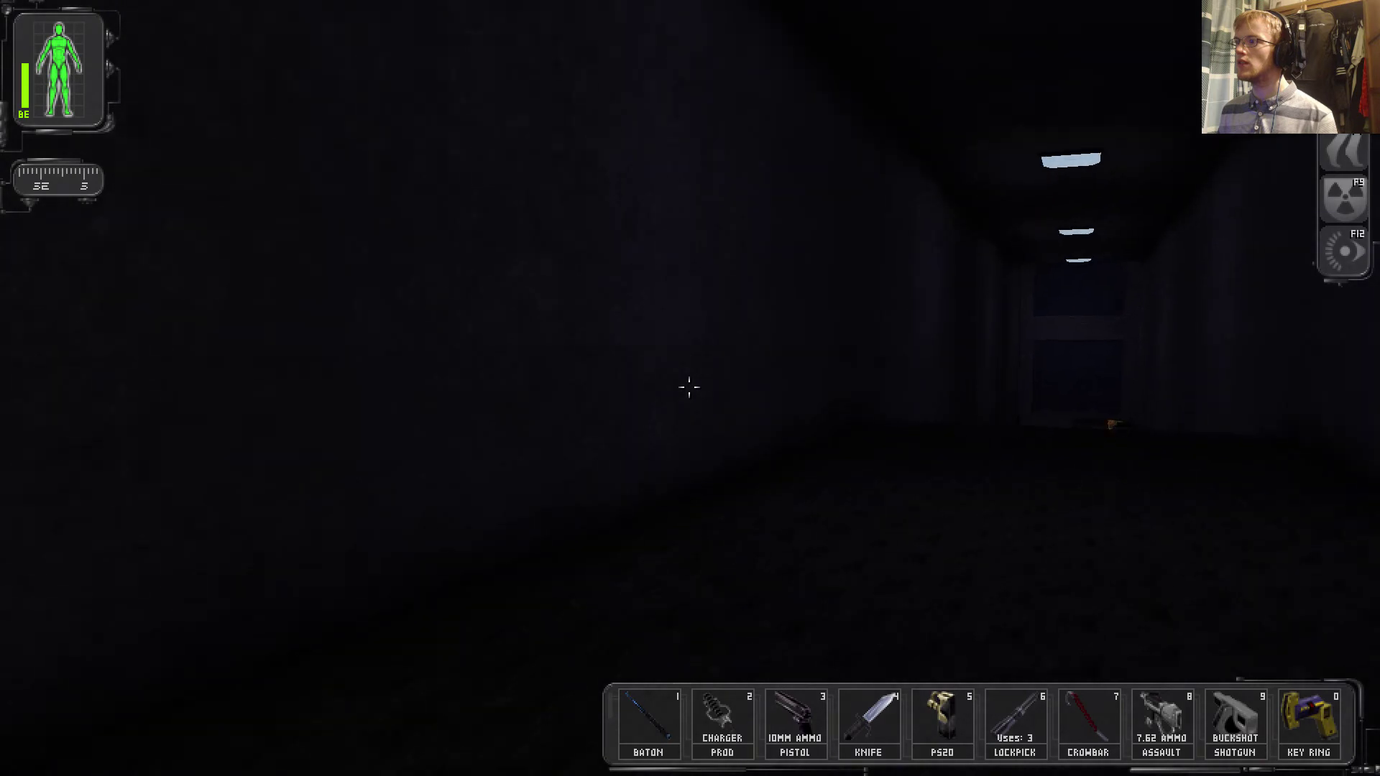
View the MJ12 Lab Facility map under Images, then return to the corridor past Detention
key("F2")
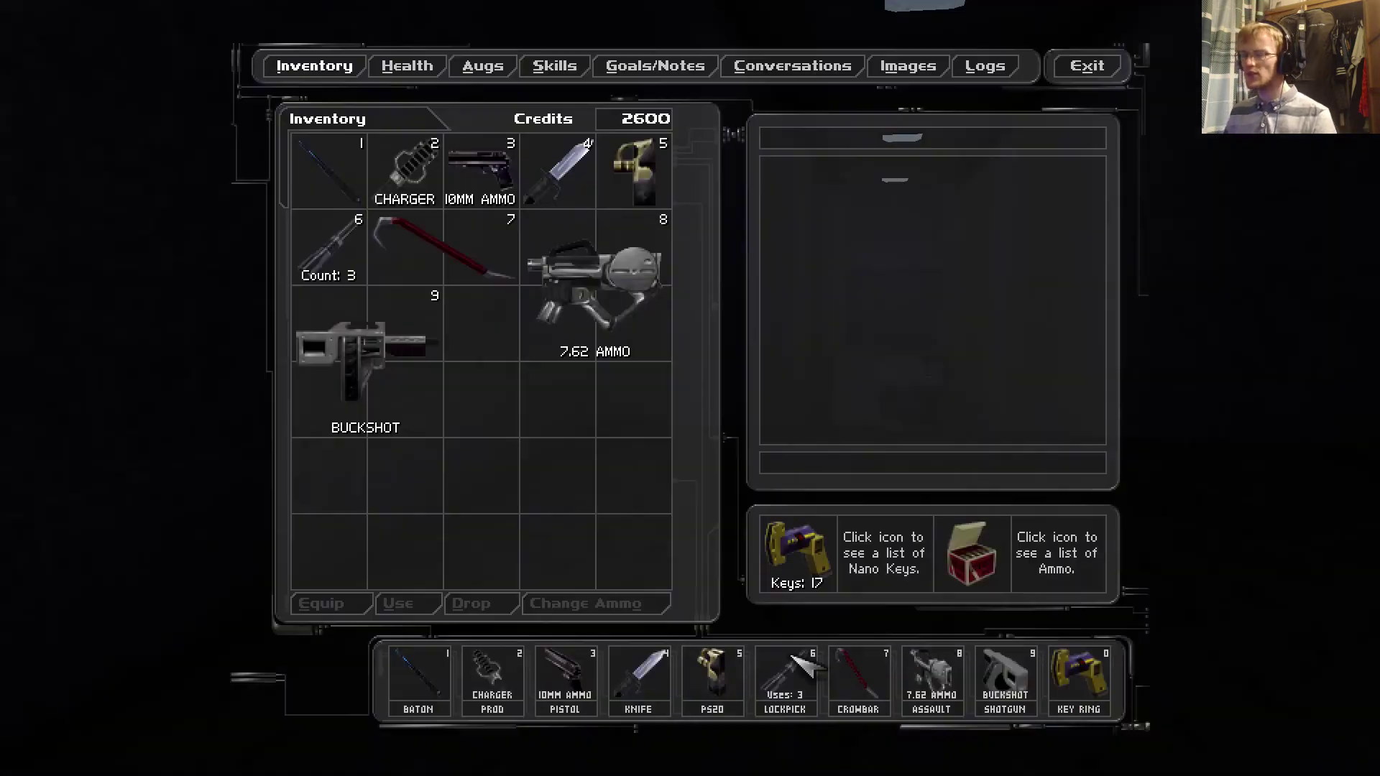
left_click(795, 70)
left_click(909, 74)
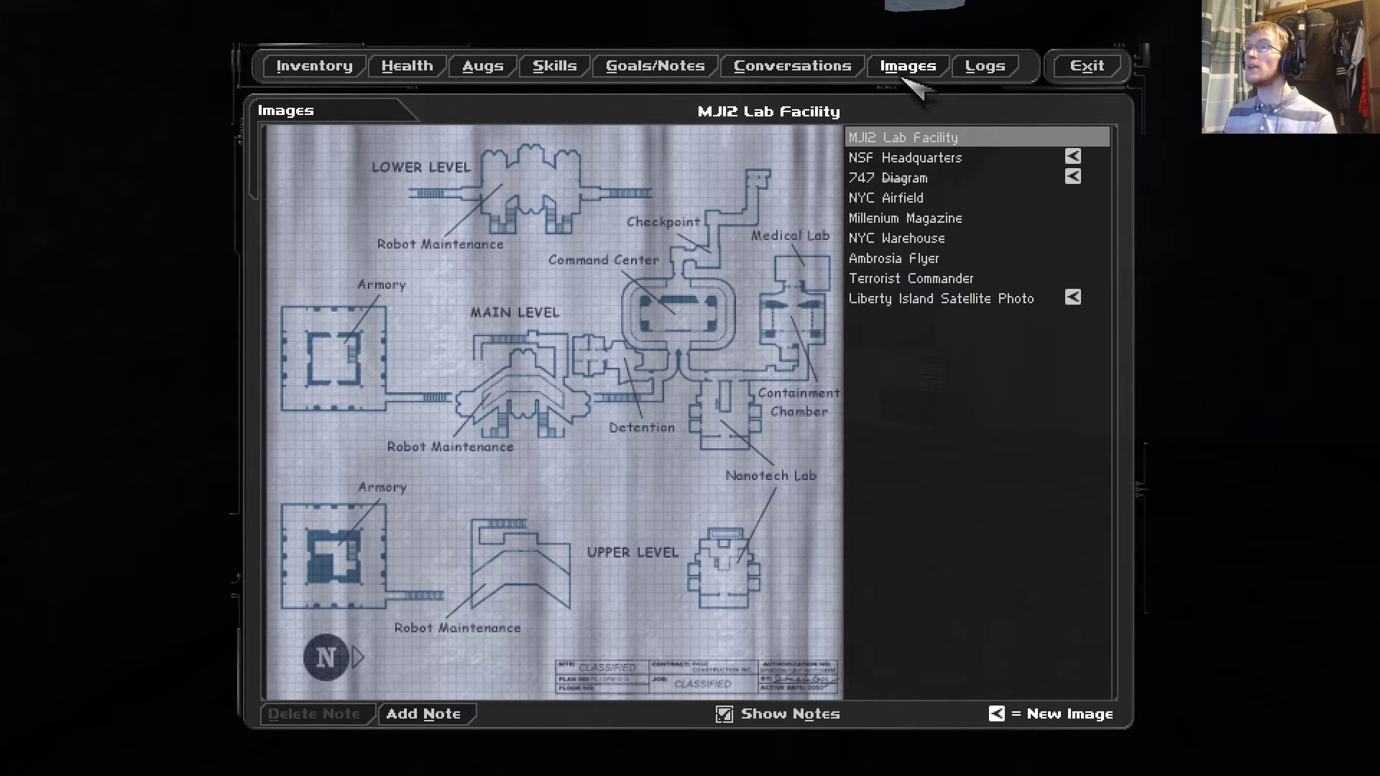
key("Escape")
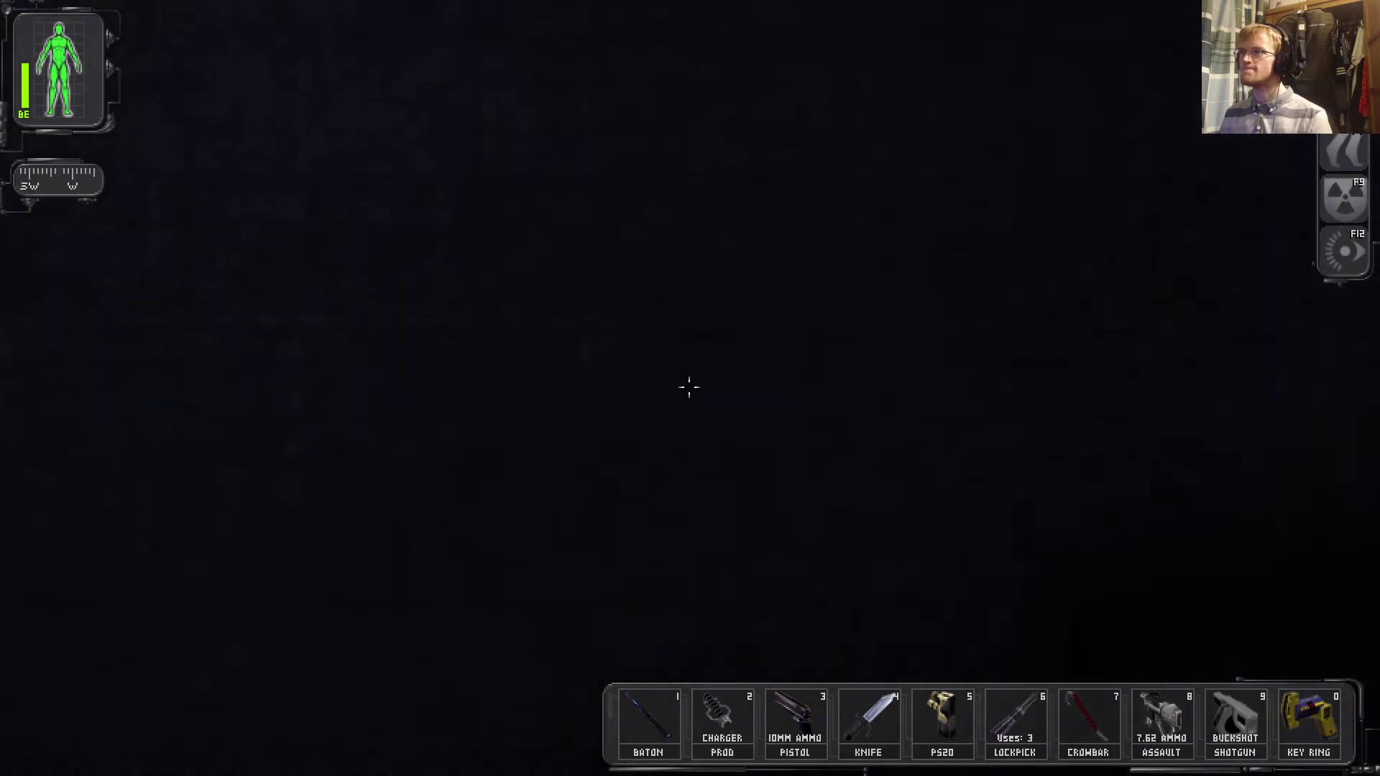
key("w")
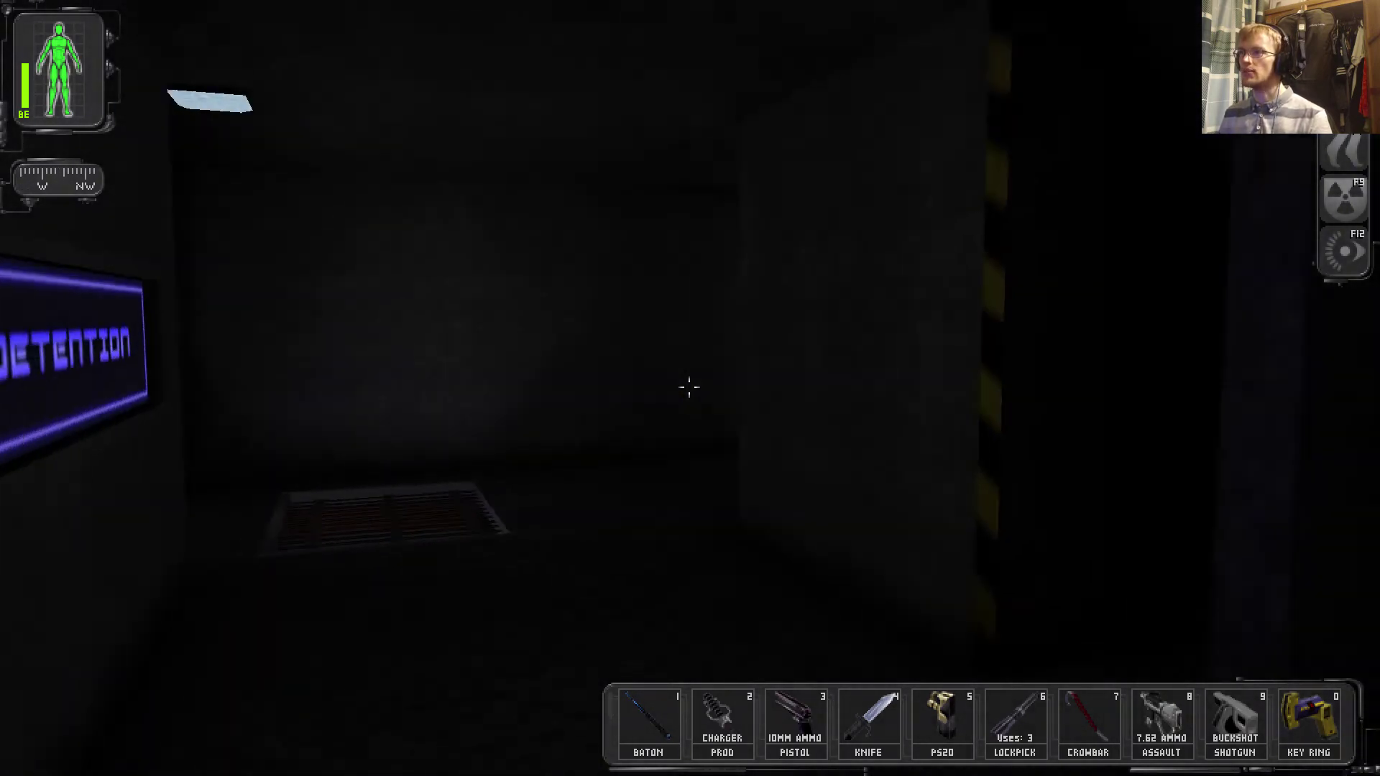
Walk along the corridor past the Command Center sign into the desk room
key("w")
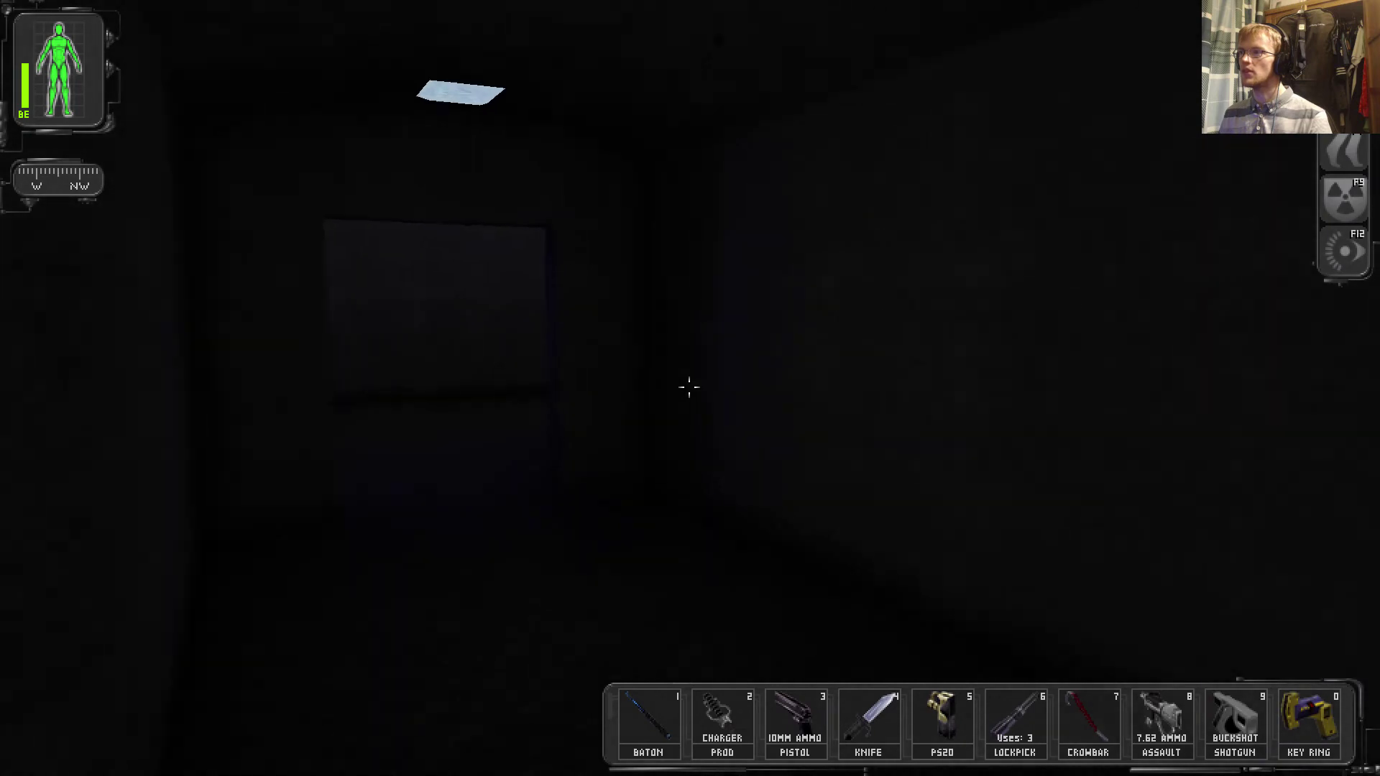
key("w")
key("w")
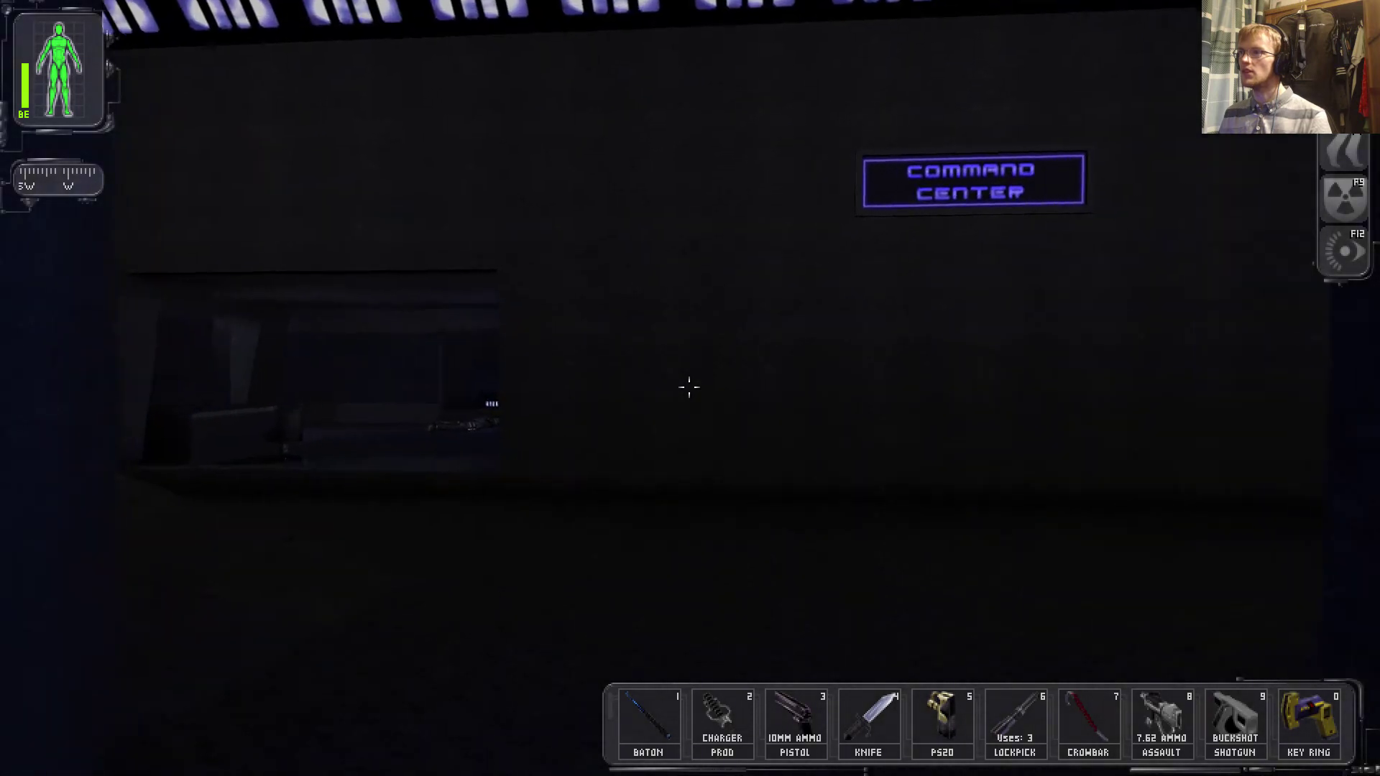
key("w")
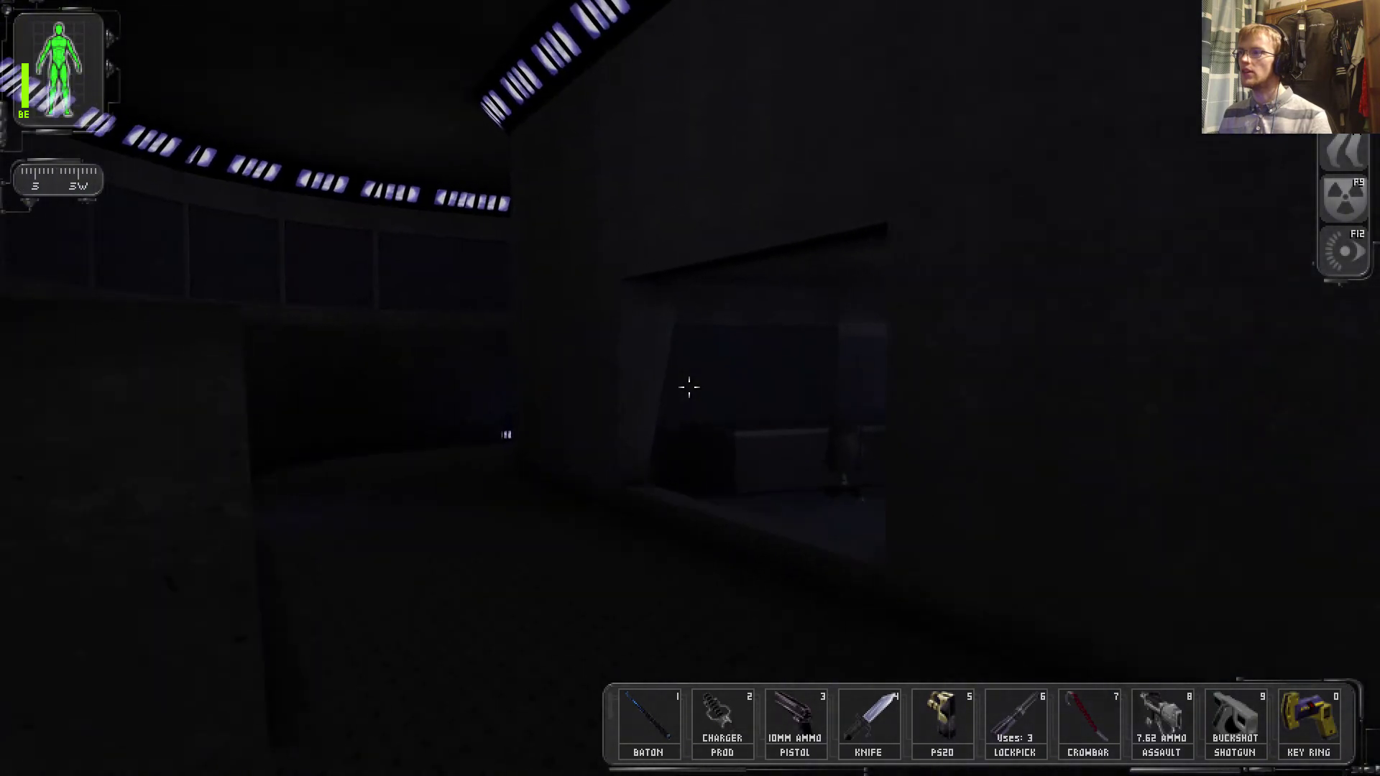
key("w")
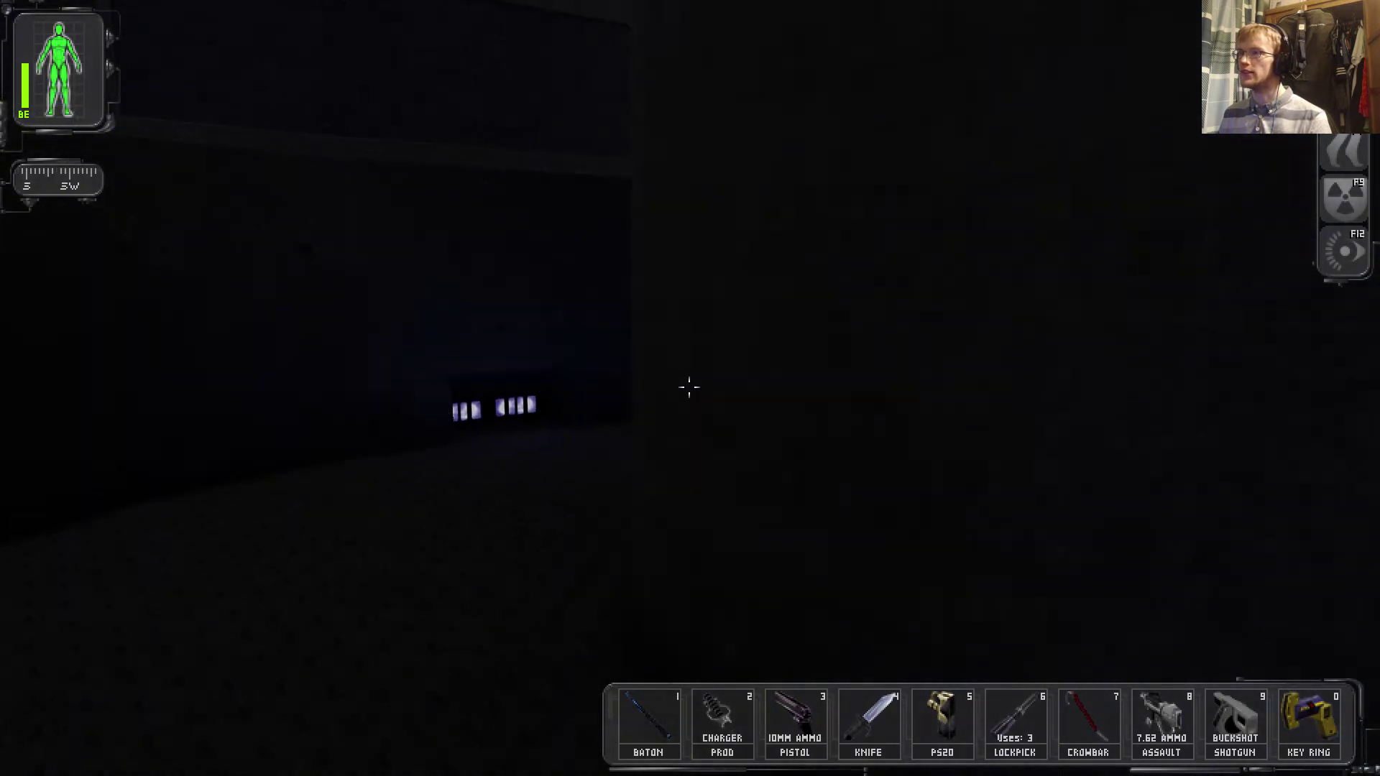
key("w")
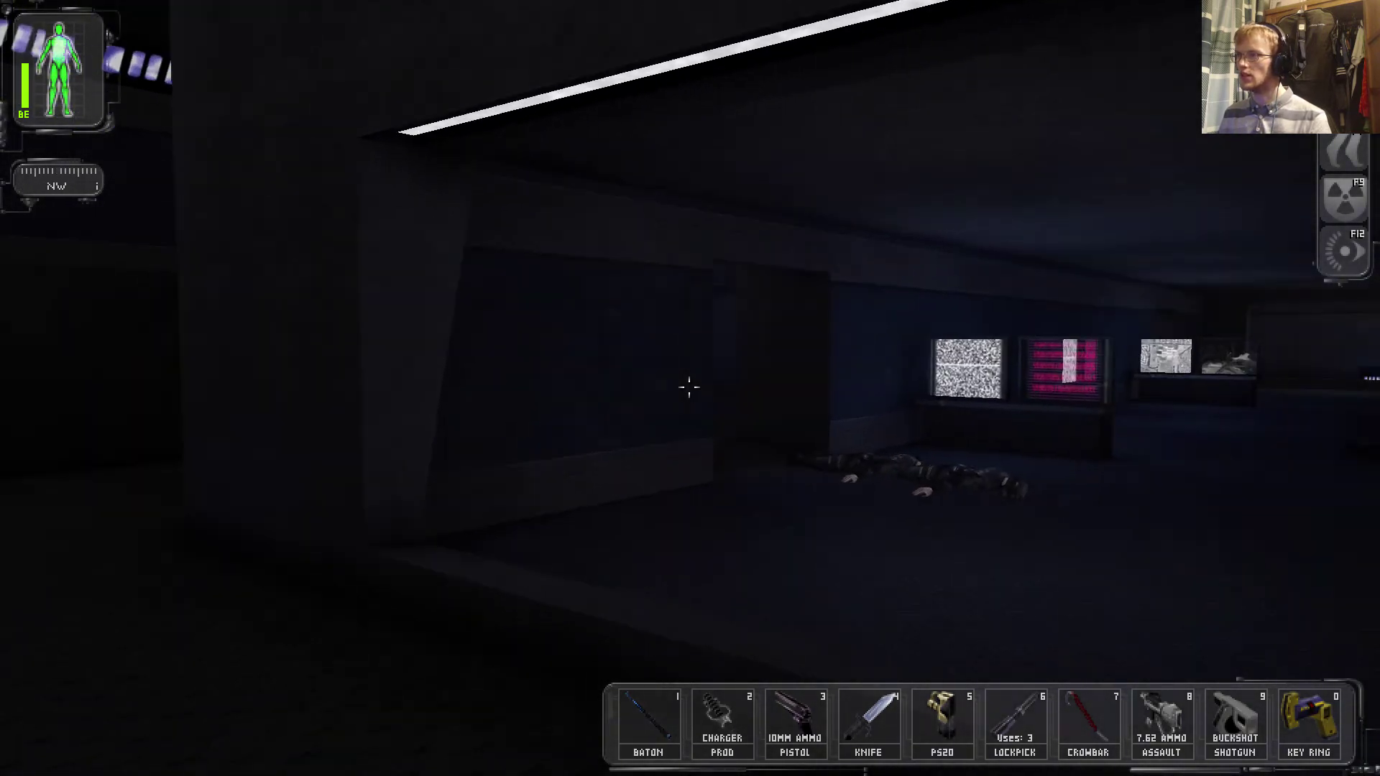
Go through the dark corridor and pick up the 7.62x51mm ammo in the corner
key("w")
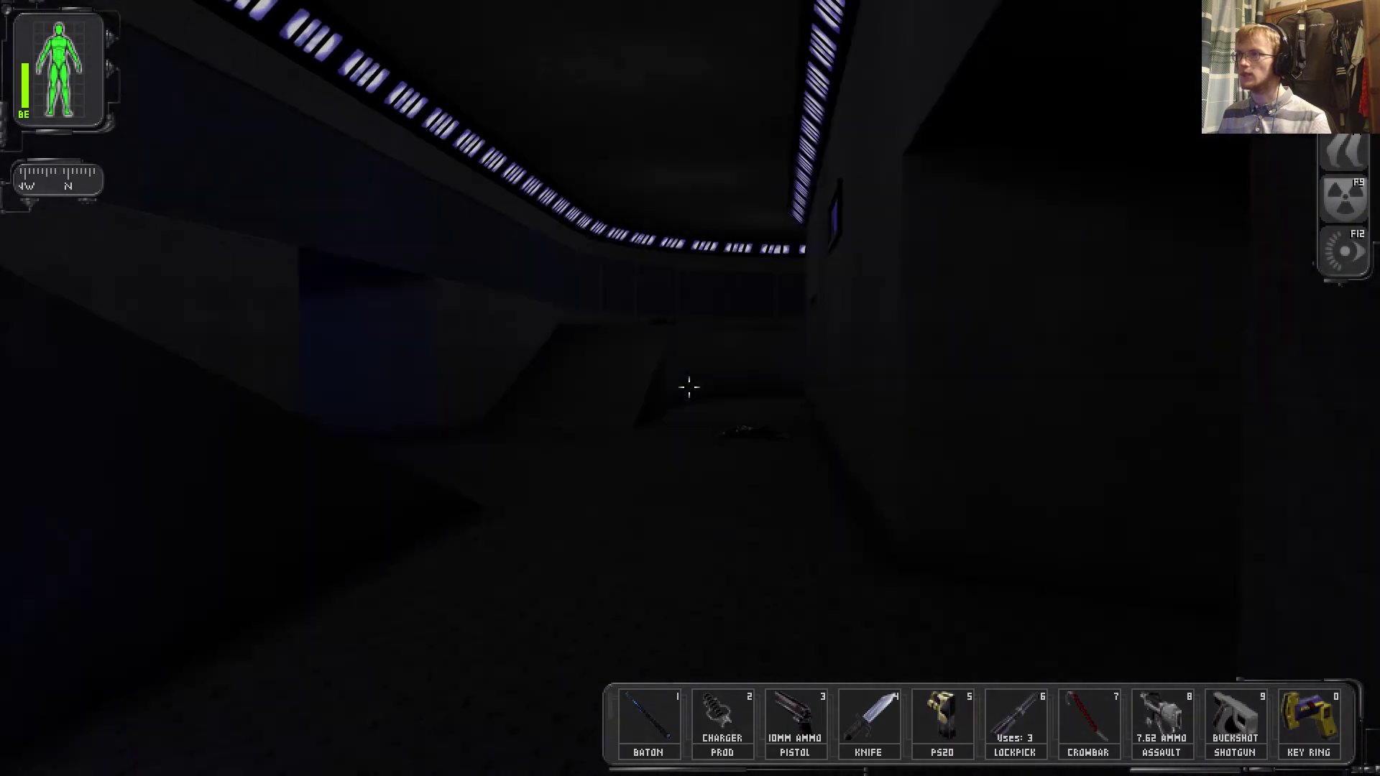
key("w")
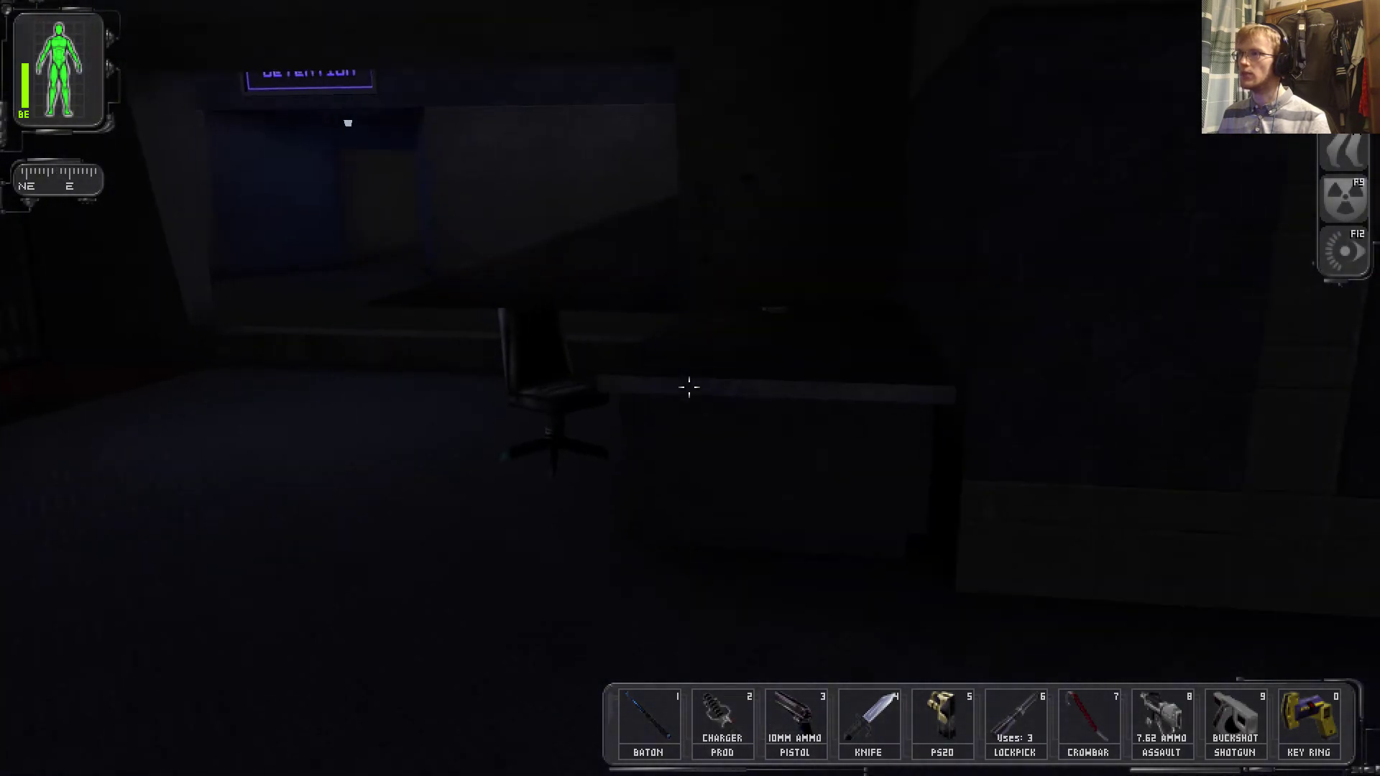
key("w")
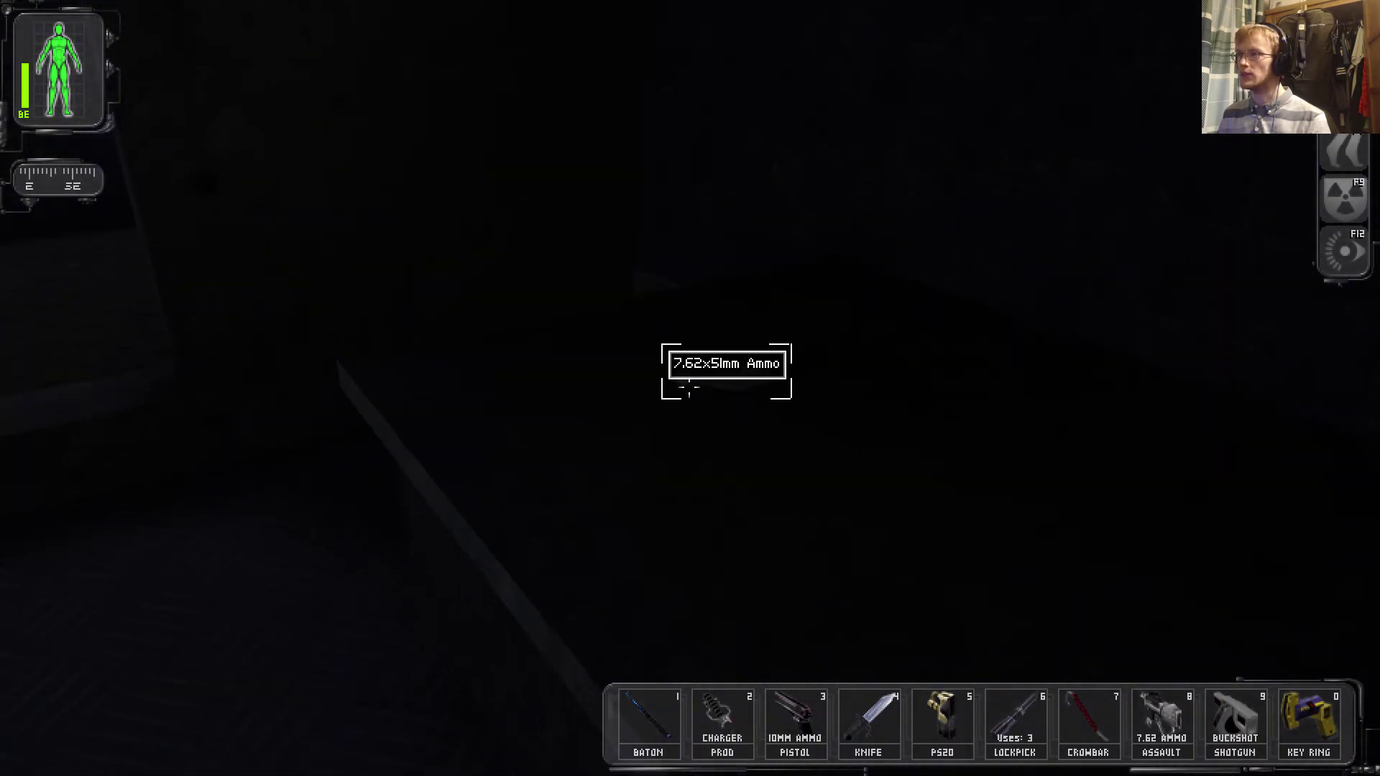
right_click(689, 388)
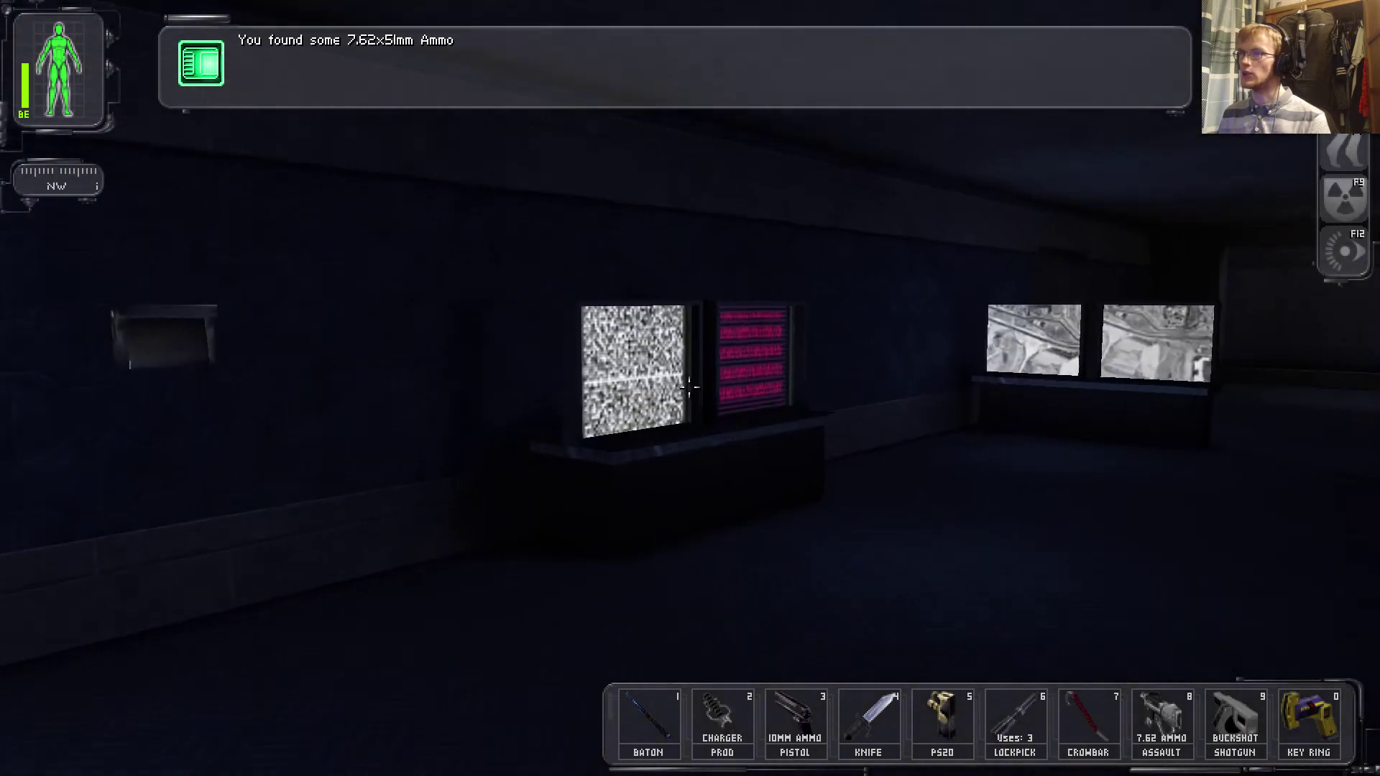
Take the gas grenade from the desk and face the security computer terminal
key("w")
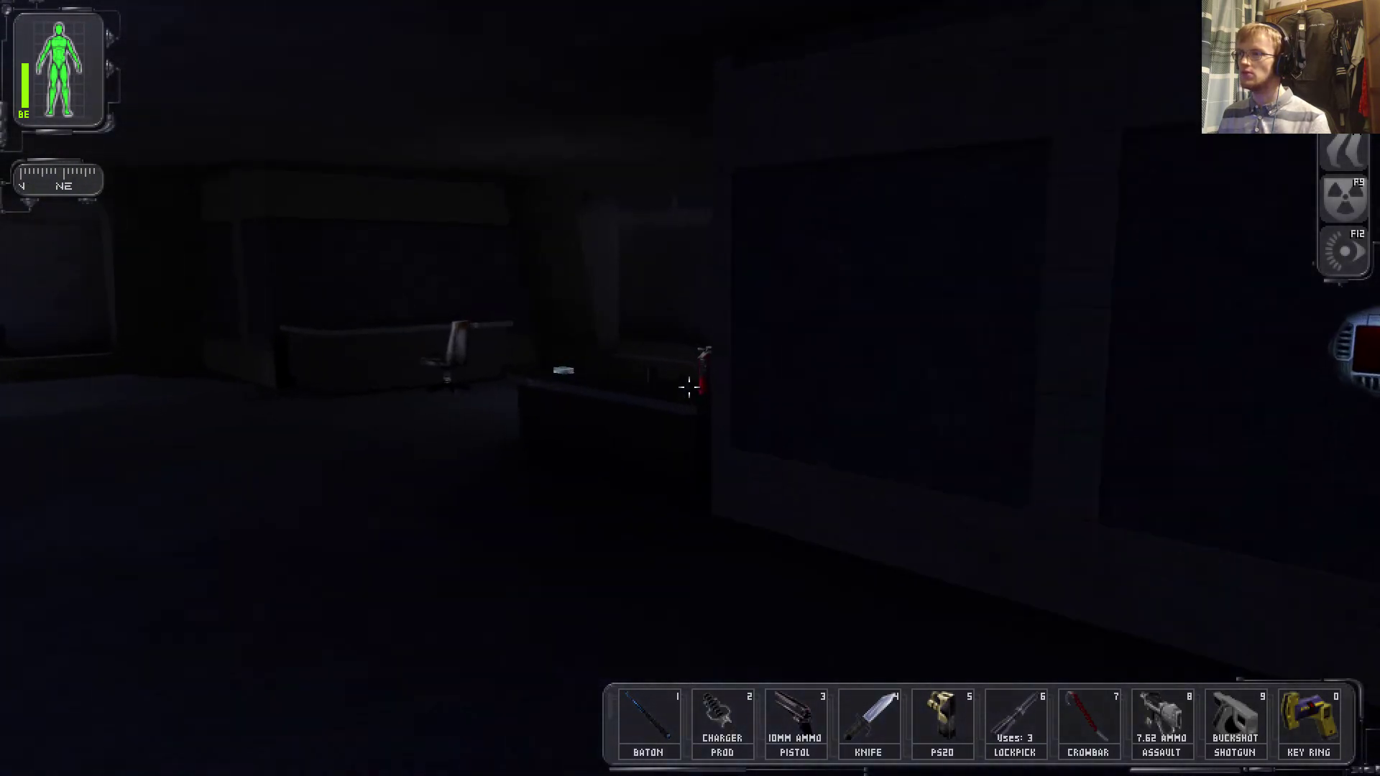
key("w")
right_click(688, 387)
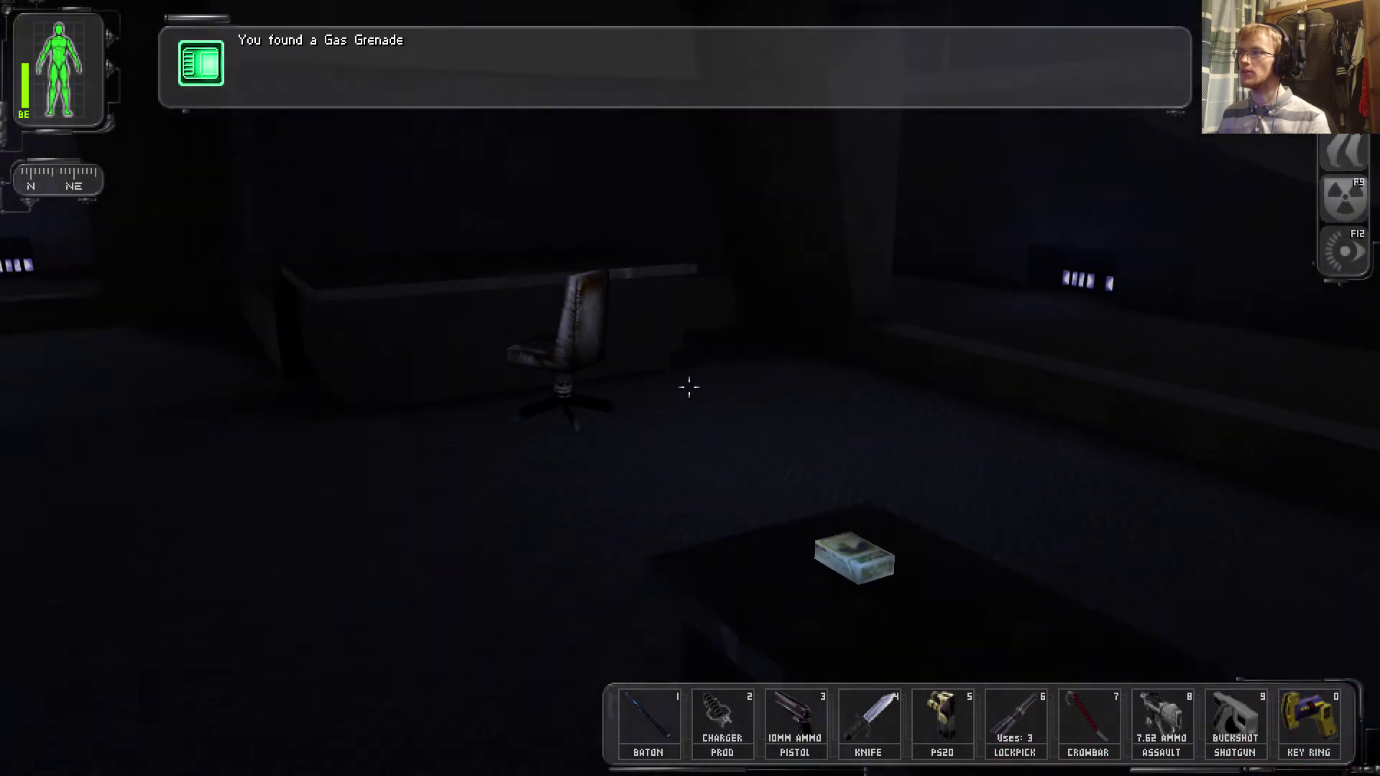
key("w")
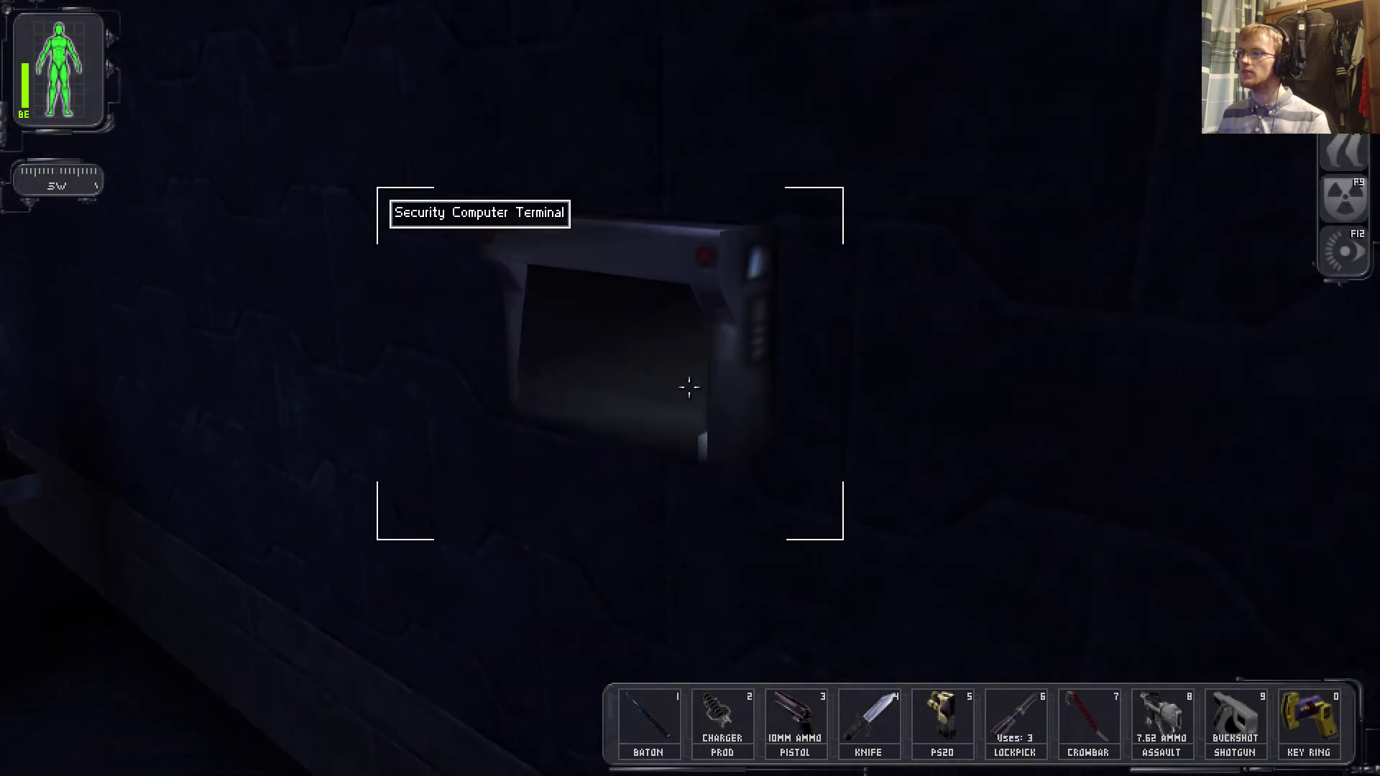
Hack the security terminal, turn off the cameras, set turrets against allies, and log out
right_click(688, 386)
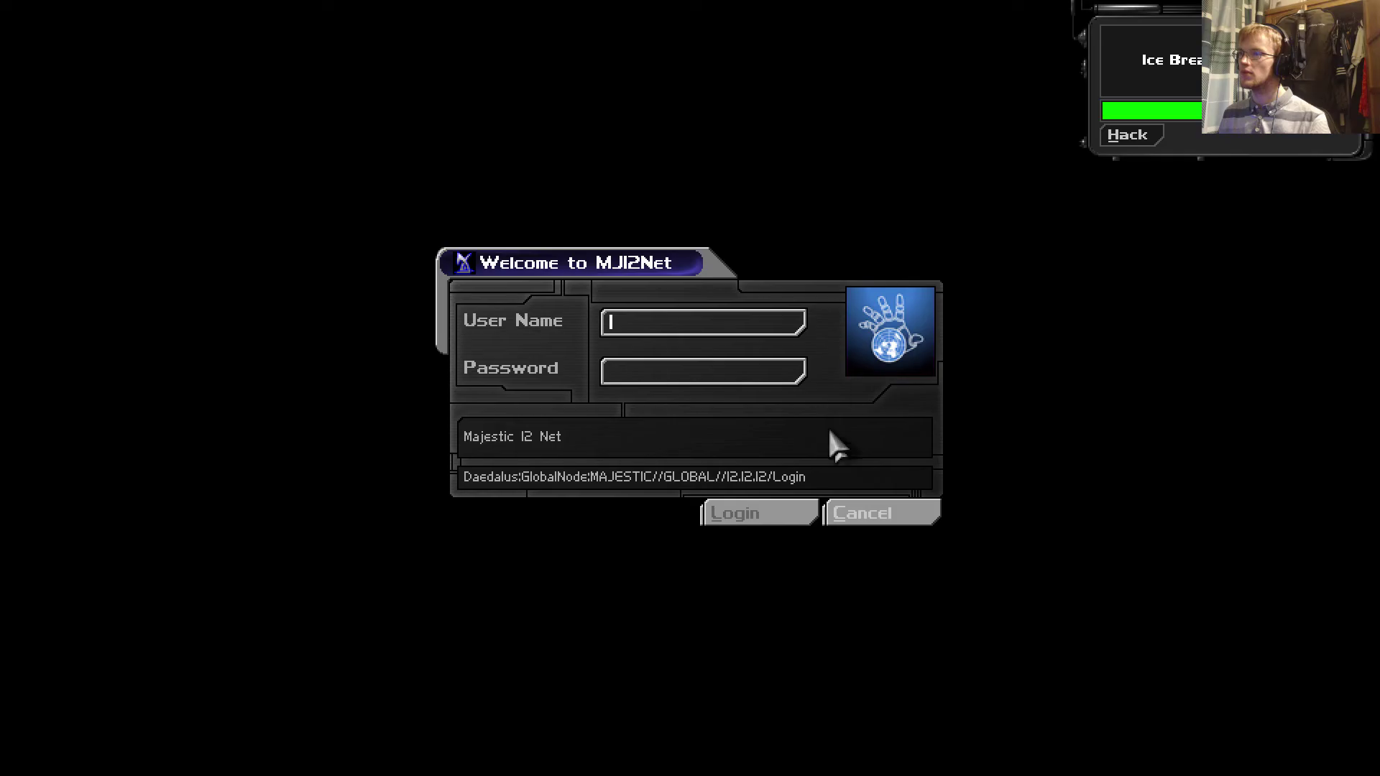
left_click(1167, 151)
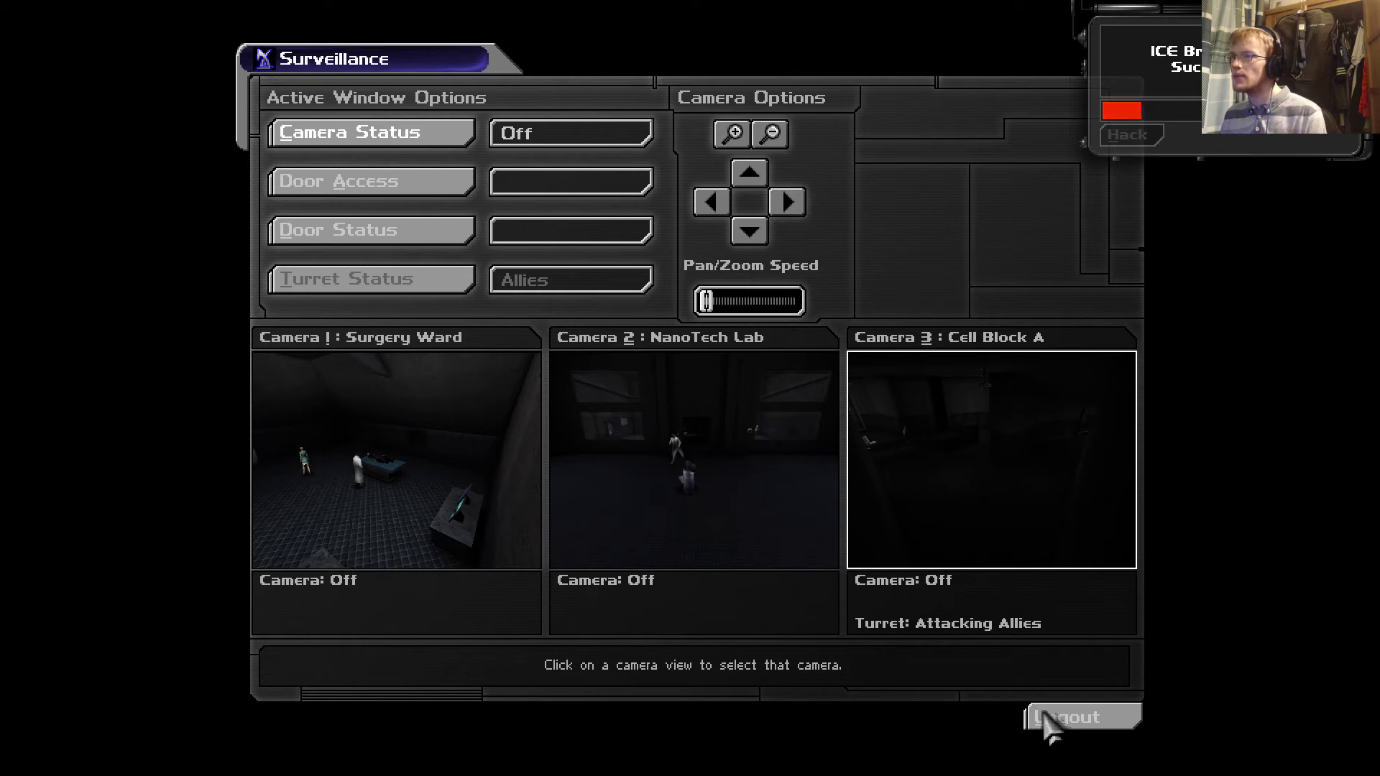
left_click(1062, 717)
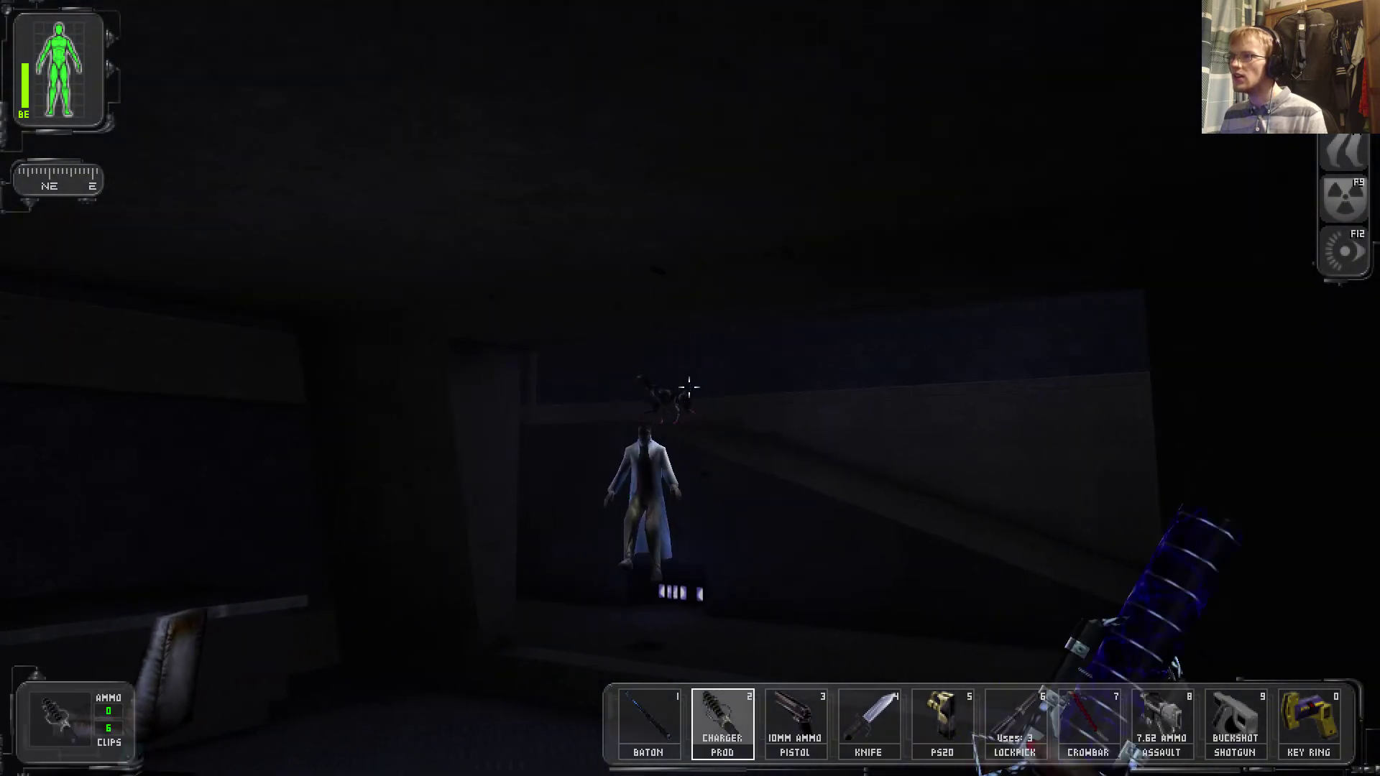
Kill the Doberman in the corridor with the pistol, then holster it
key("3")
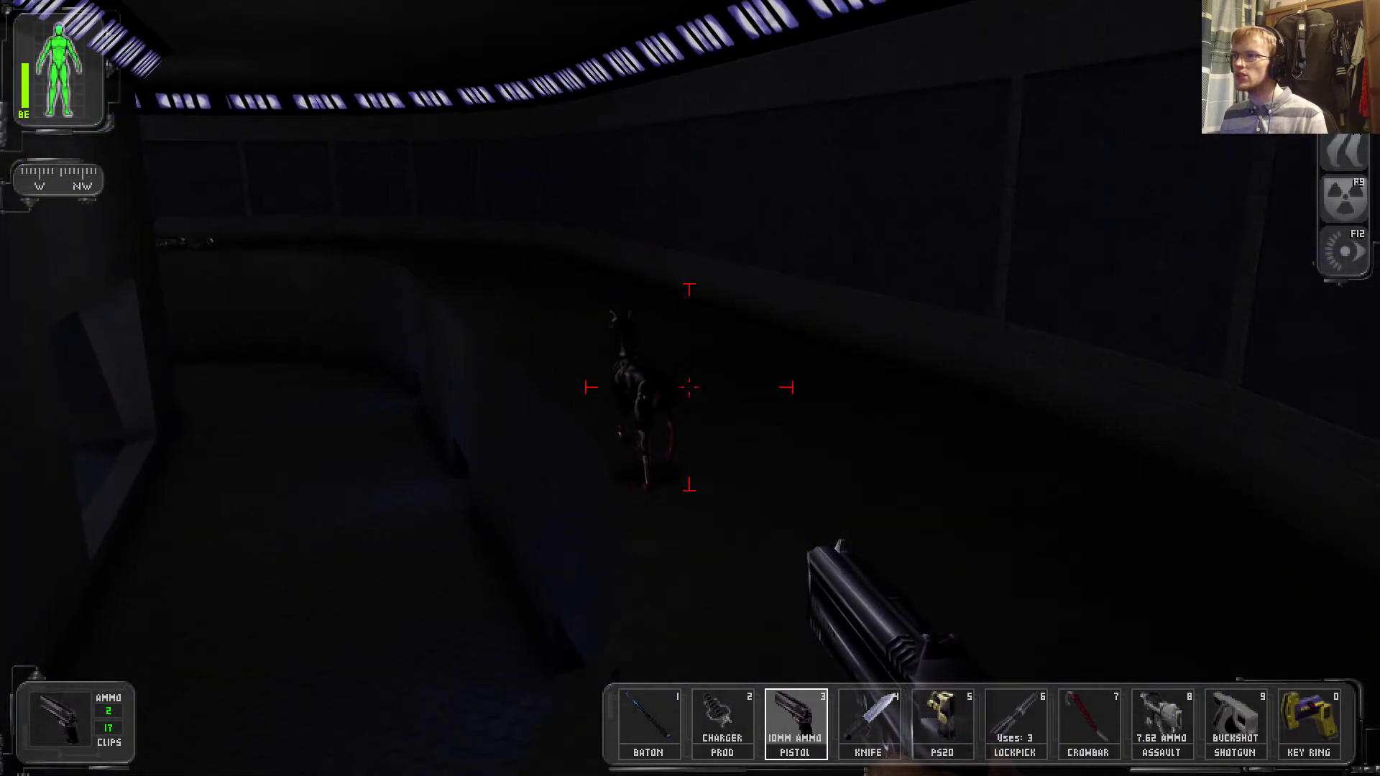
left_click(690, 388)
key("3")
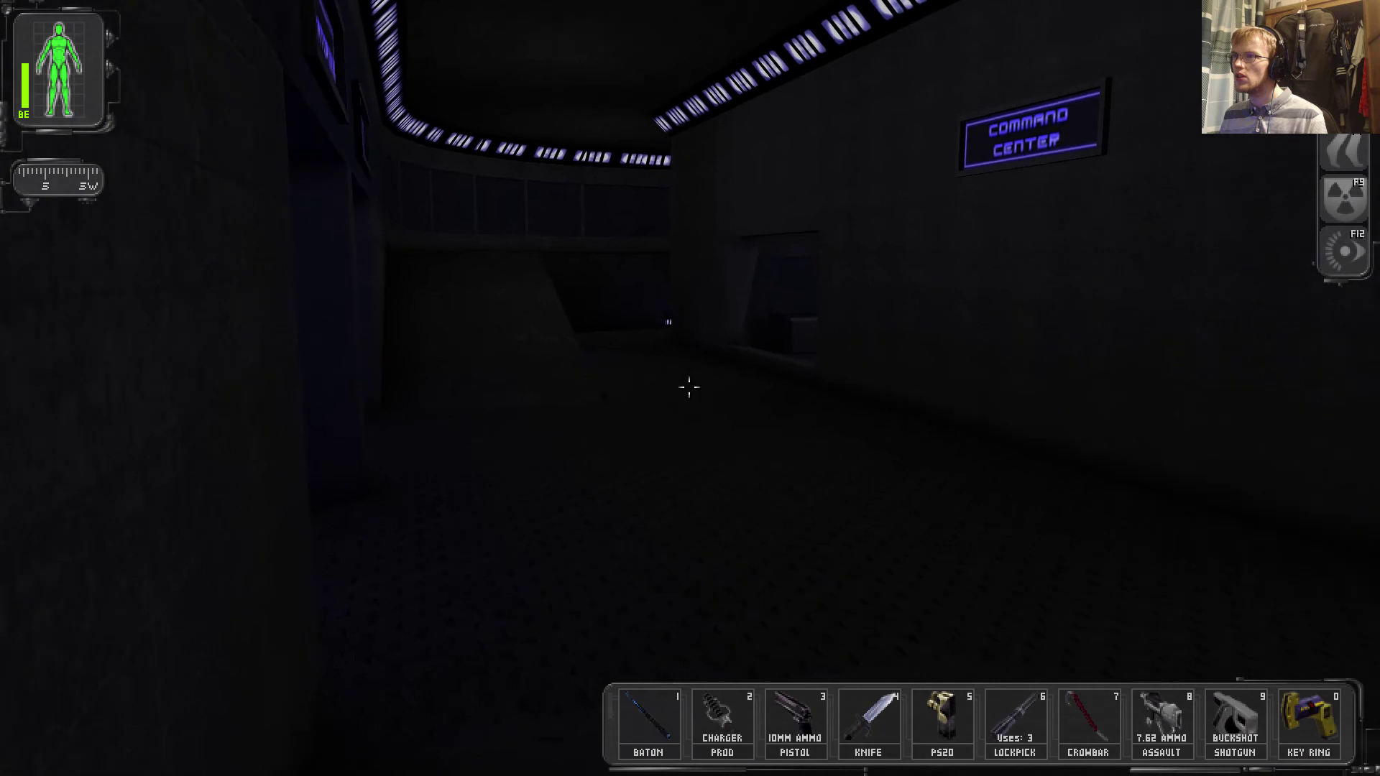
Save the game to a slot from the main menu and resume play
key("Escape")
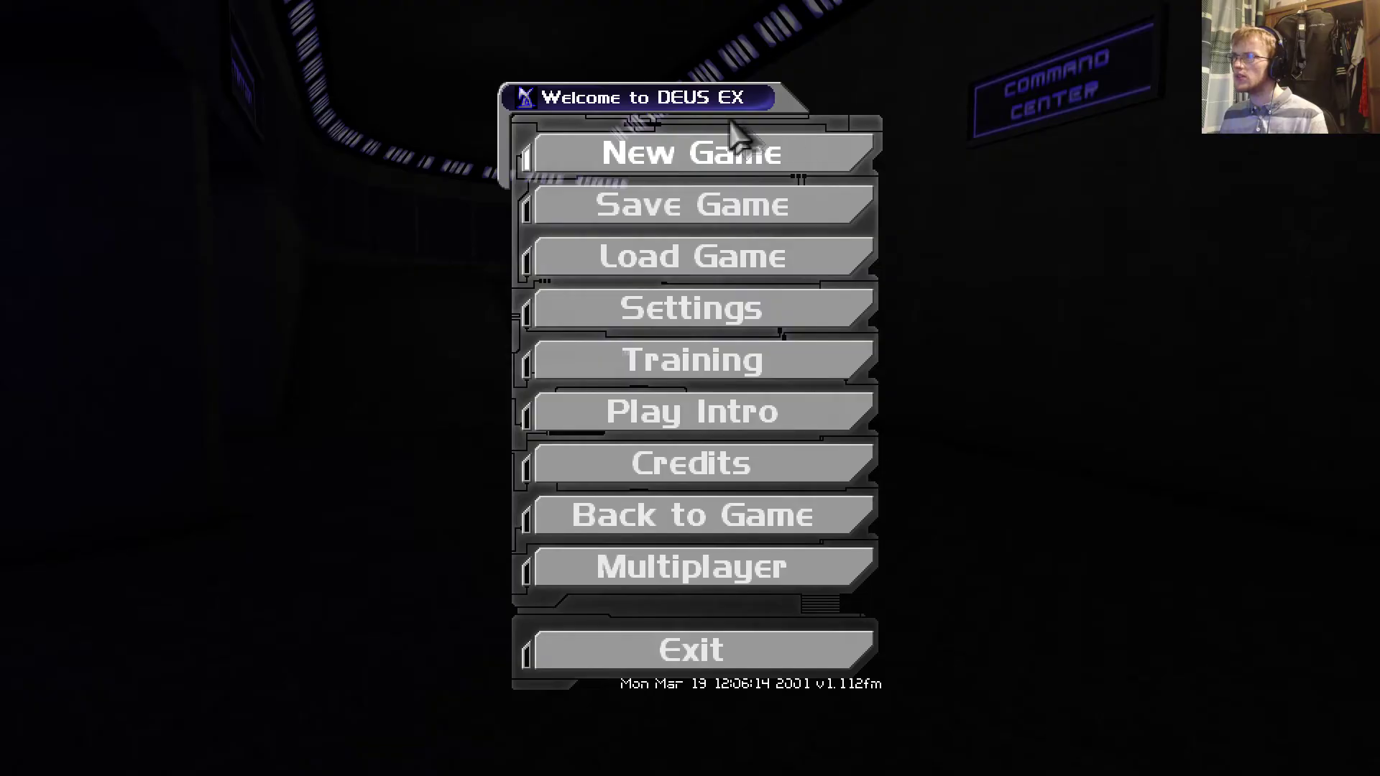
left_click(685, 206)
left_click(844, 611)
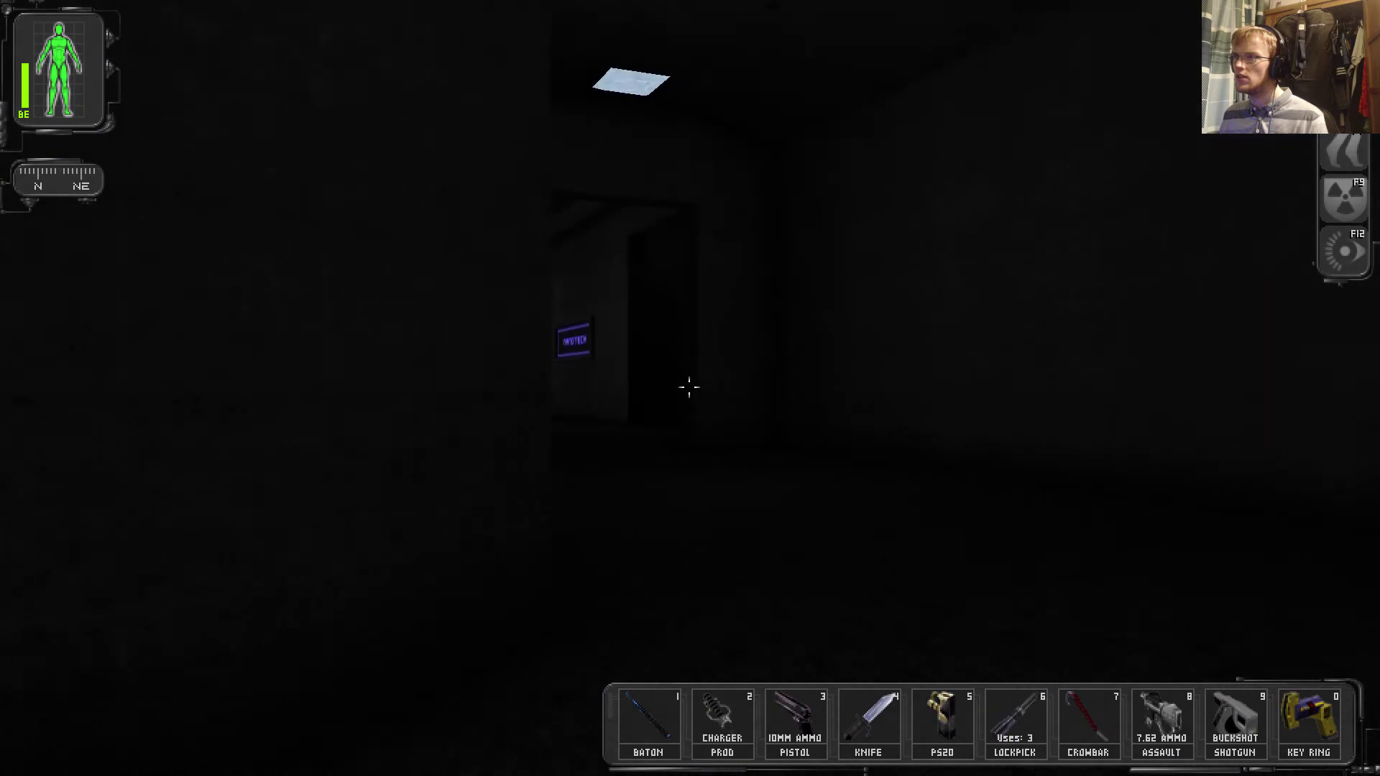
Walk down the corridor past the NANOTECH sign to the Combat Supply Crate
key("w")
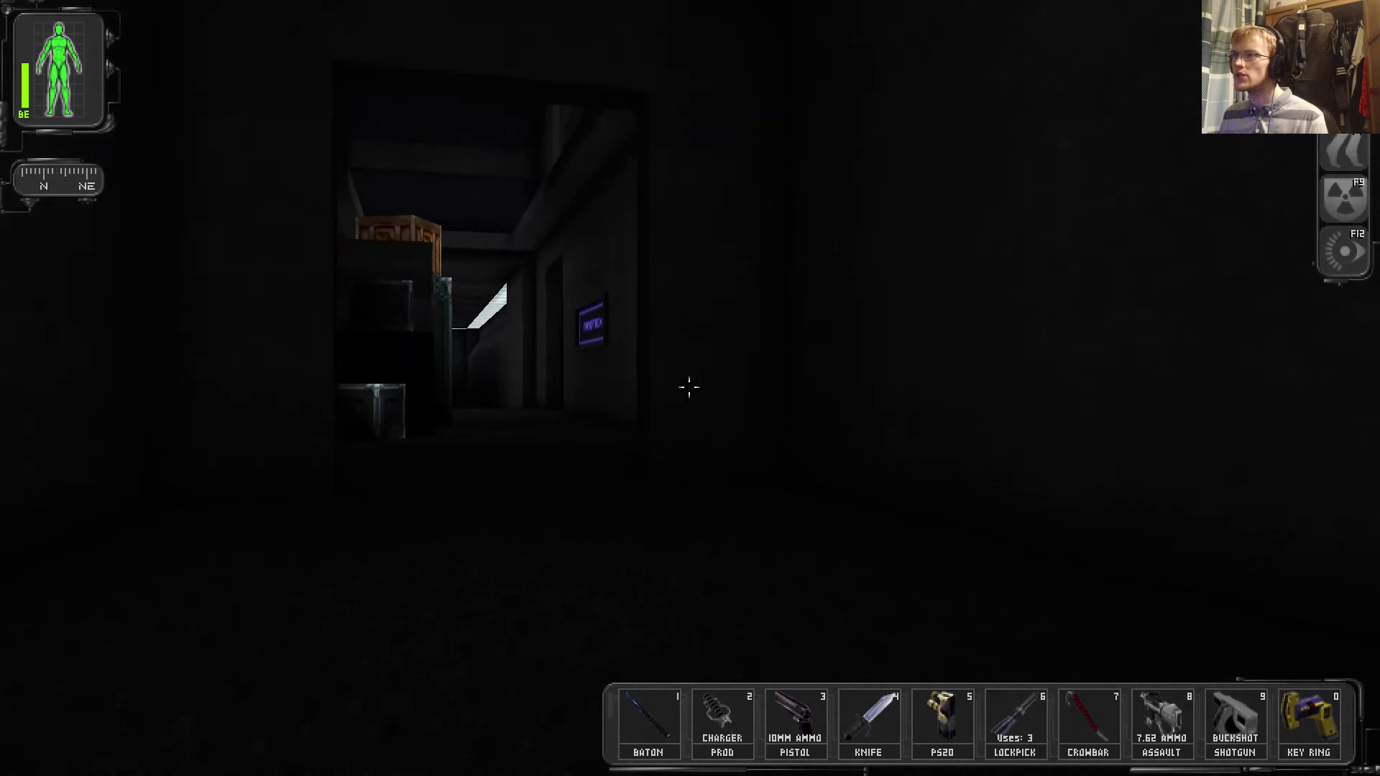
key("w")
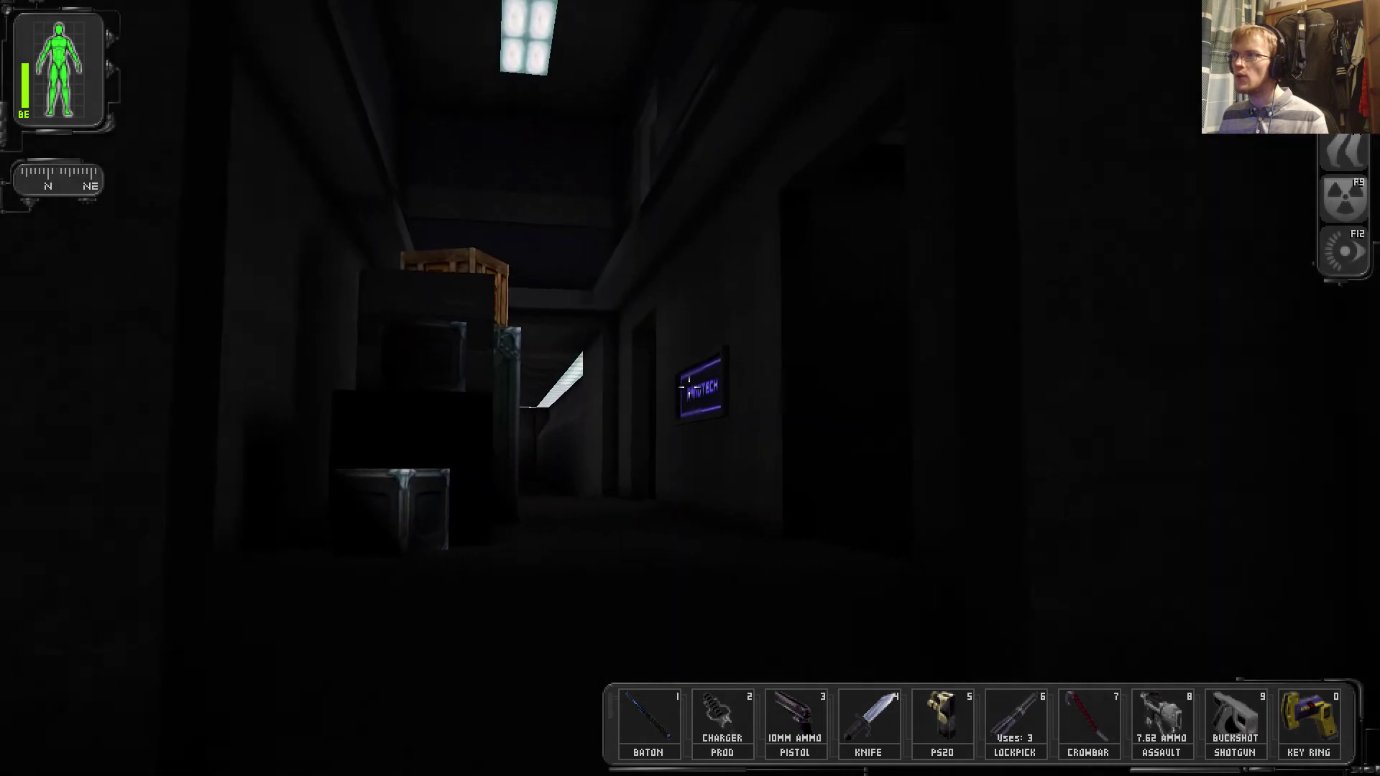
key("w")
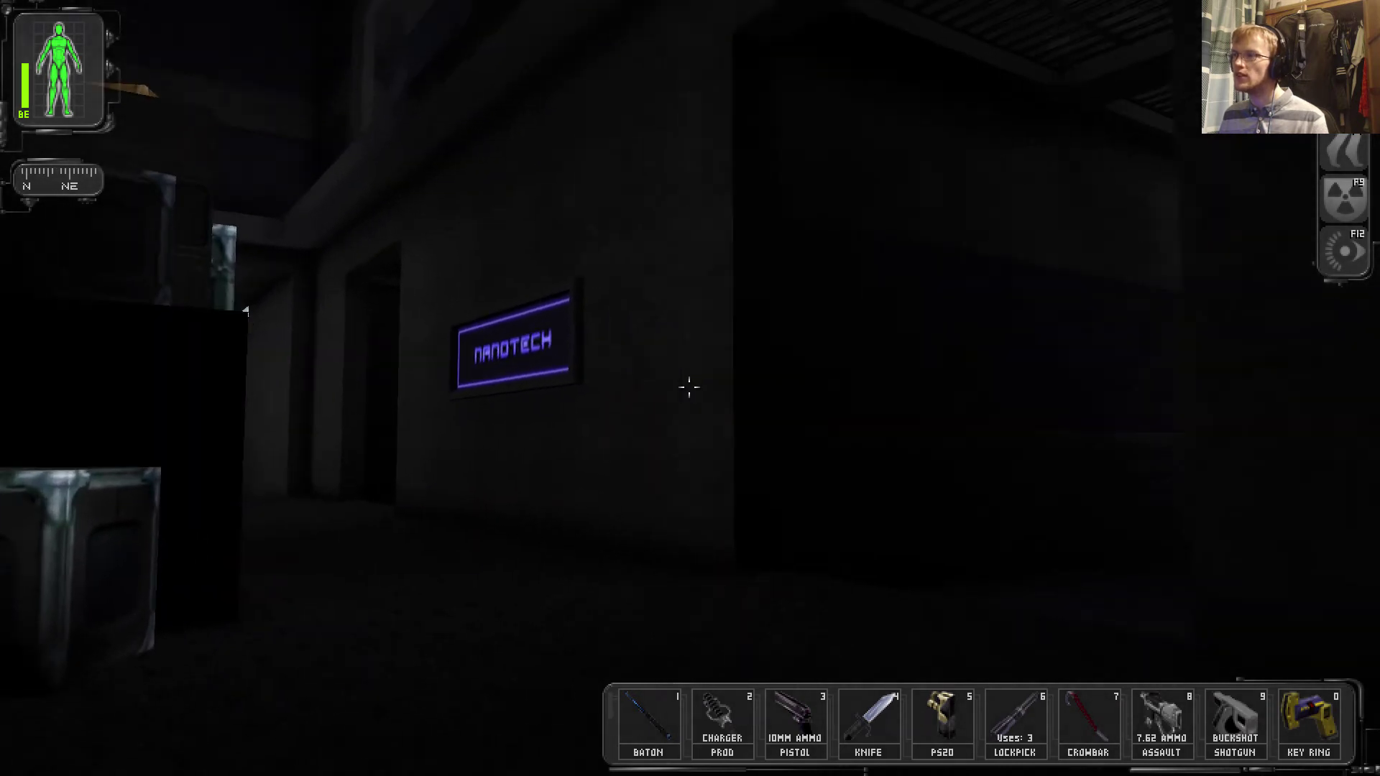
key("w")
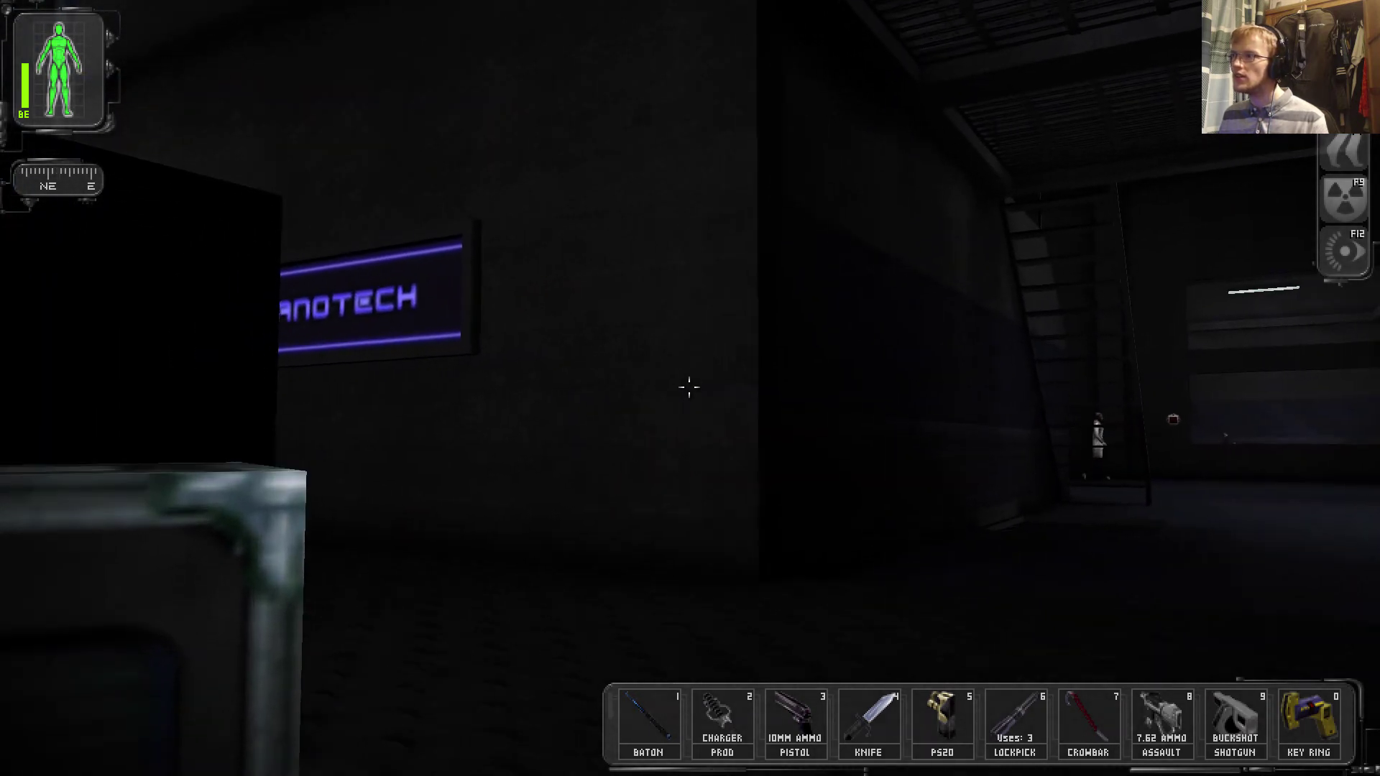
key("w")
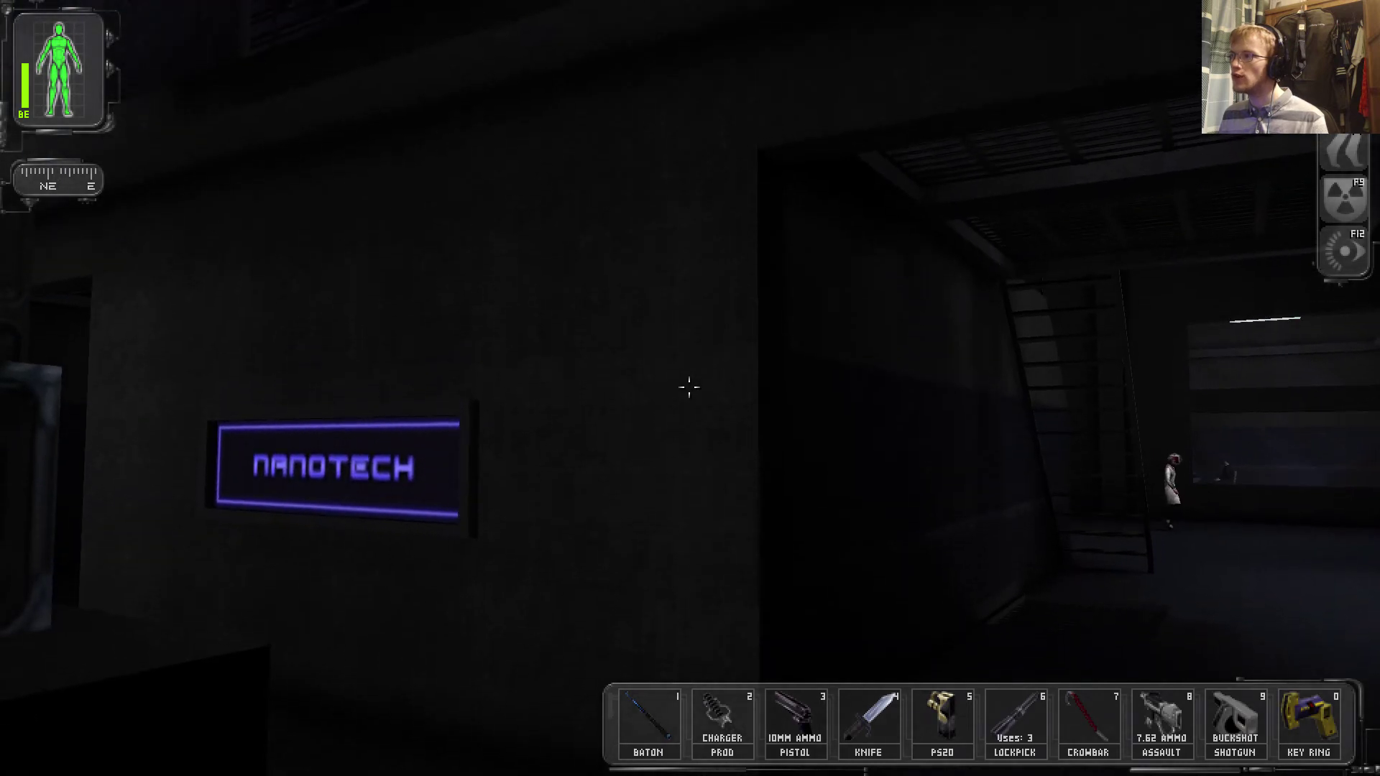
key("w")
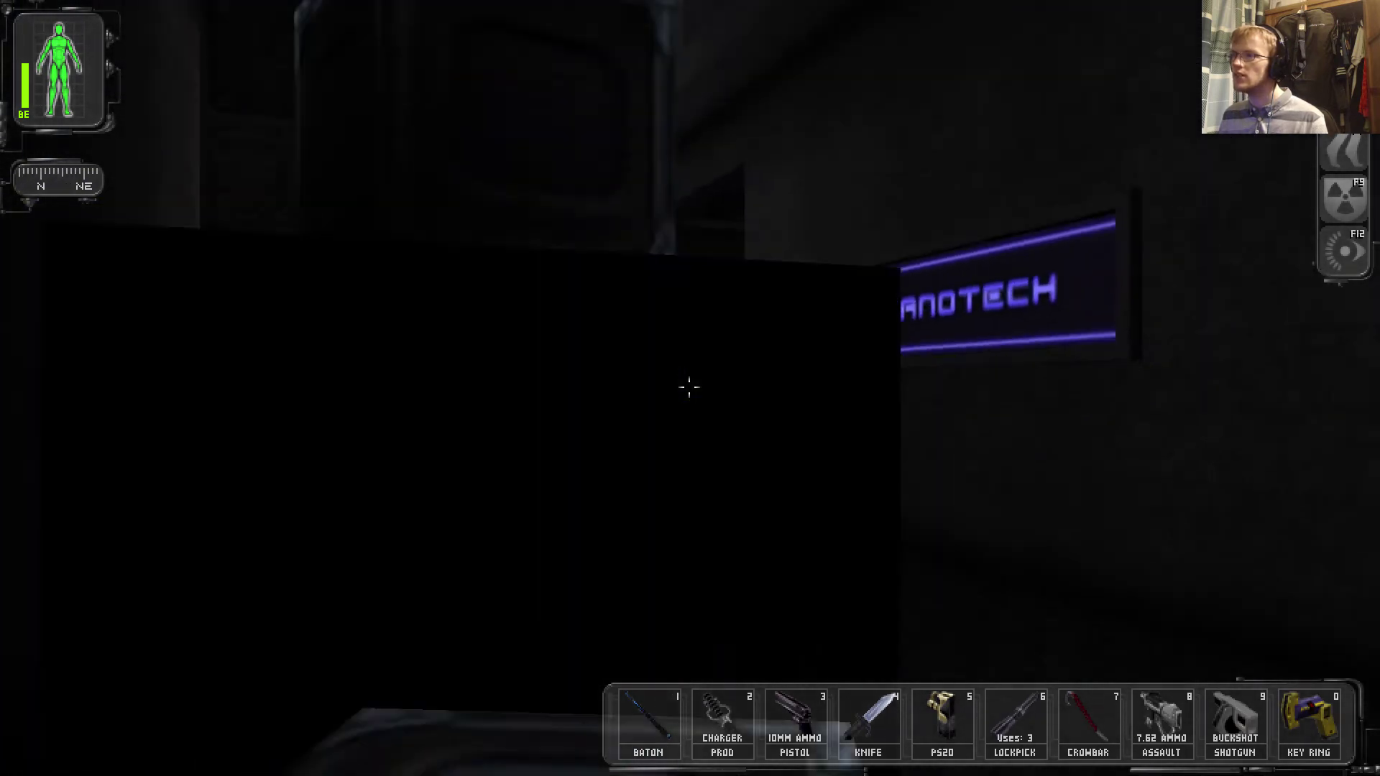
key("s")
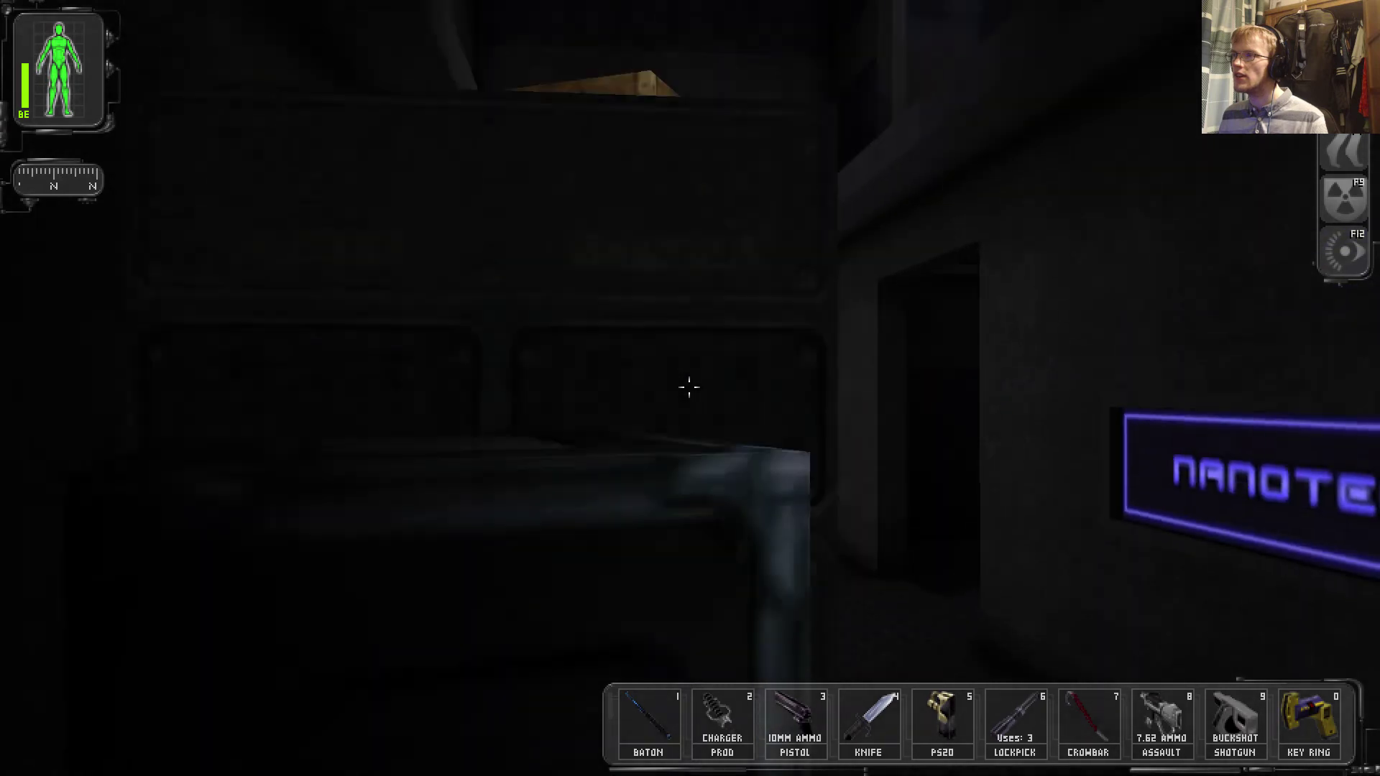
key("w")
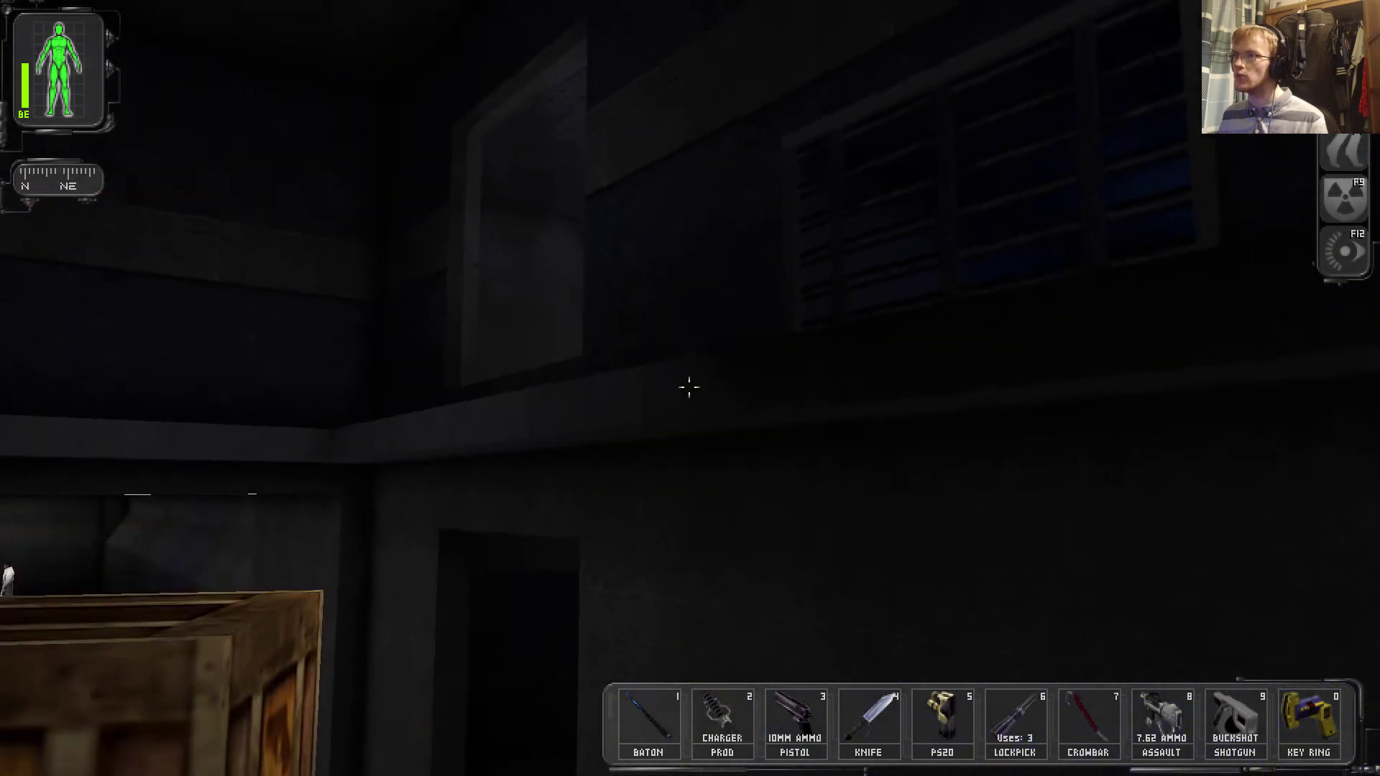
key("w")
Smash the Combat Supply Crate with the baton and take its gas grenade
key("1")
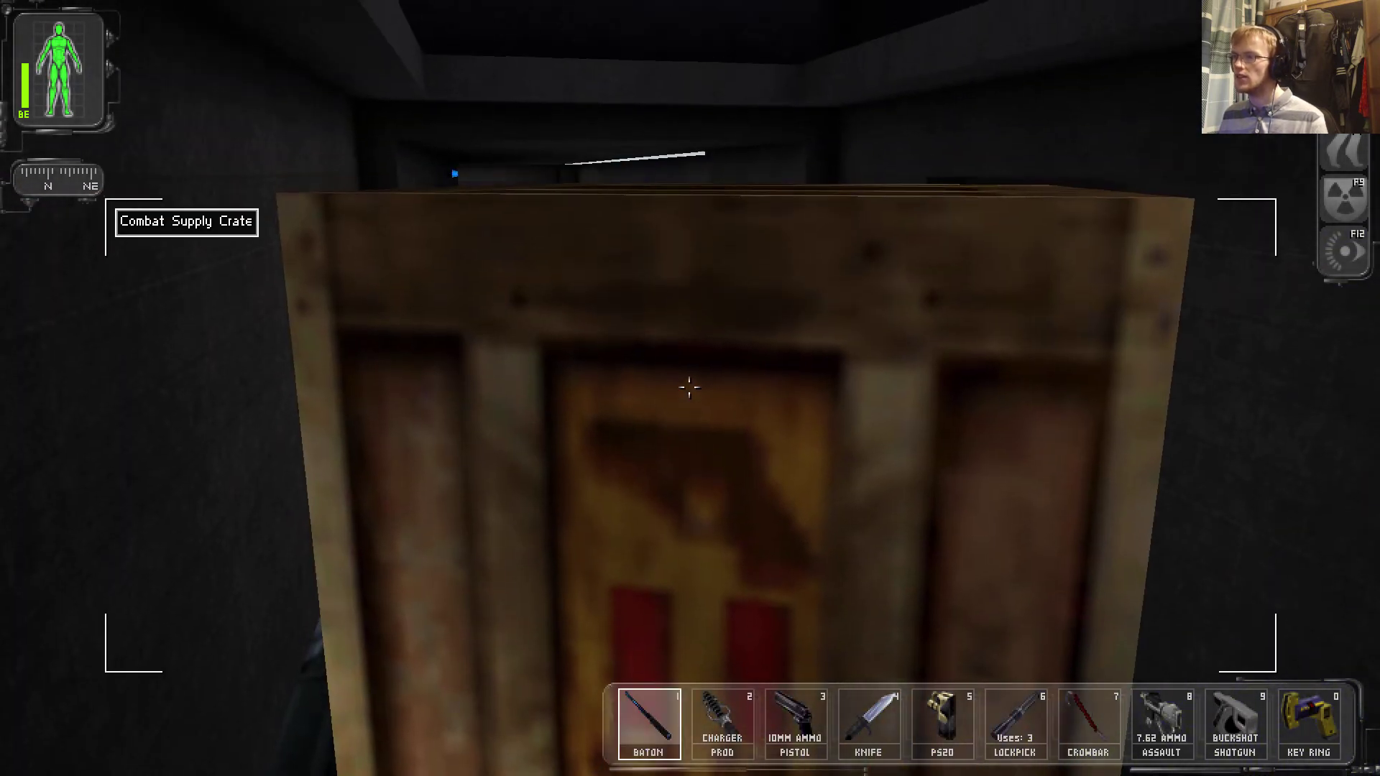
key("s")
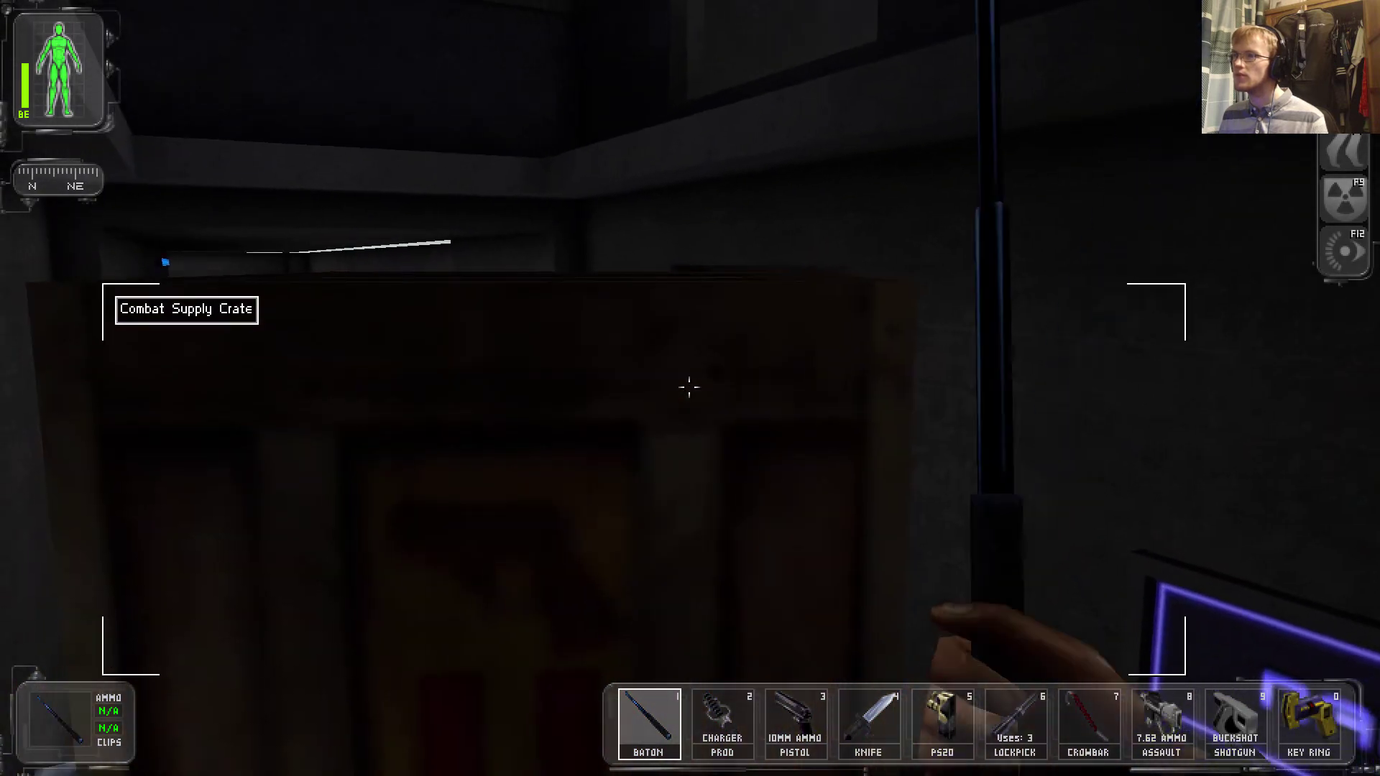
left_click(690, 386)
right_click(689, 386)
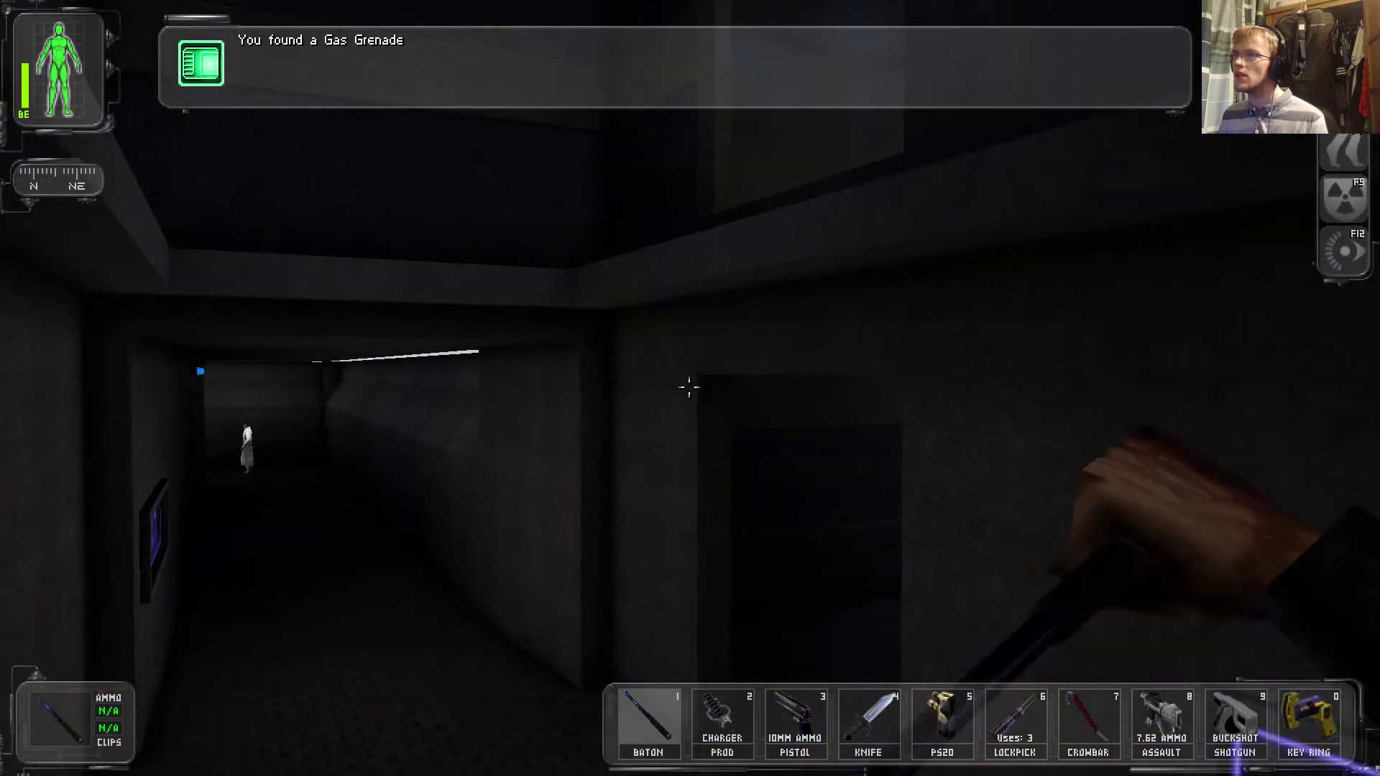
key("1")
Cross the dark rooms to reach the Medical R and D corridor
key("w")
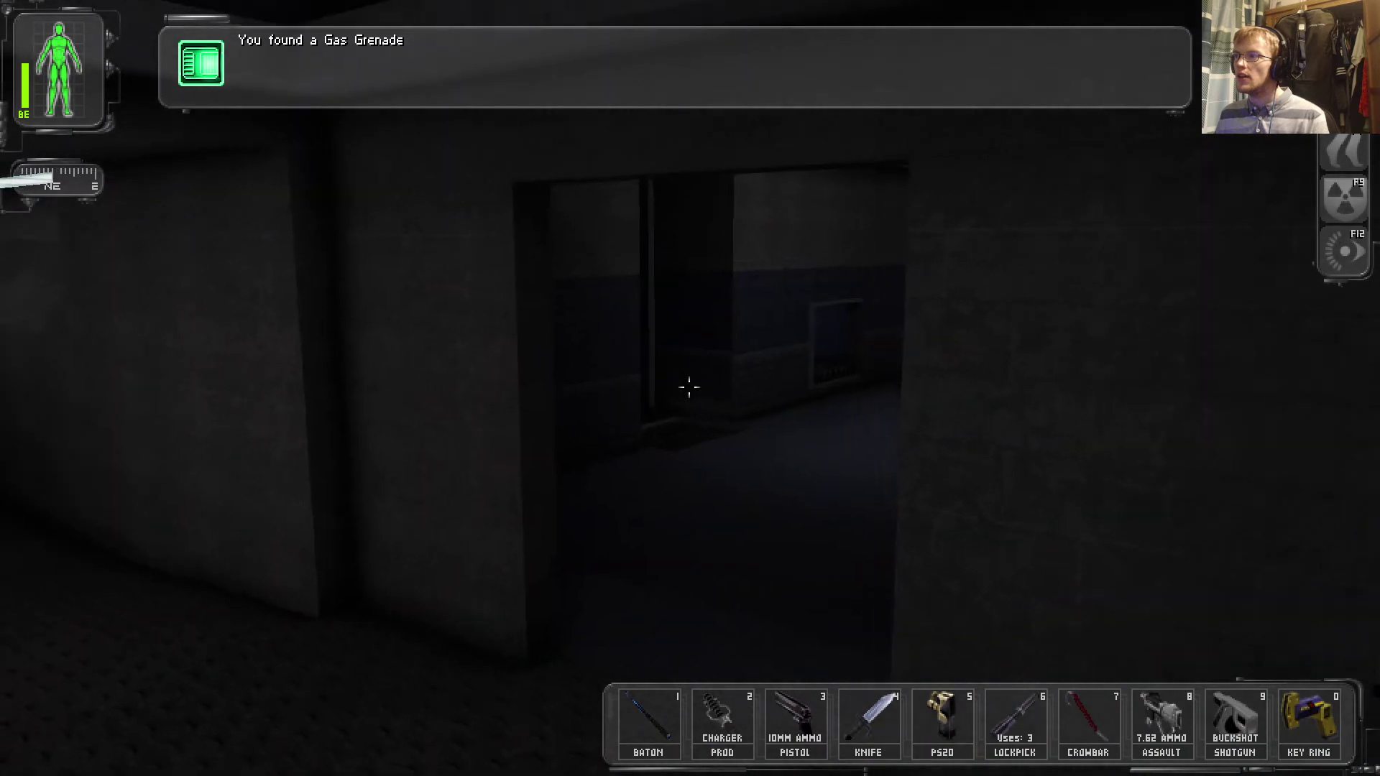
key("w")
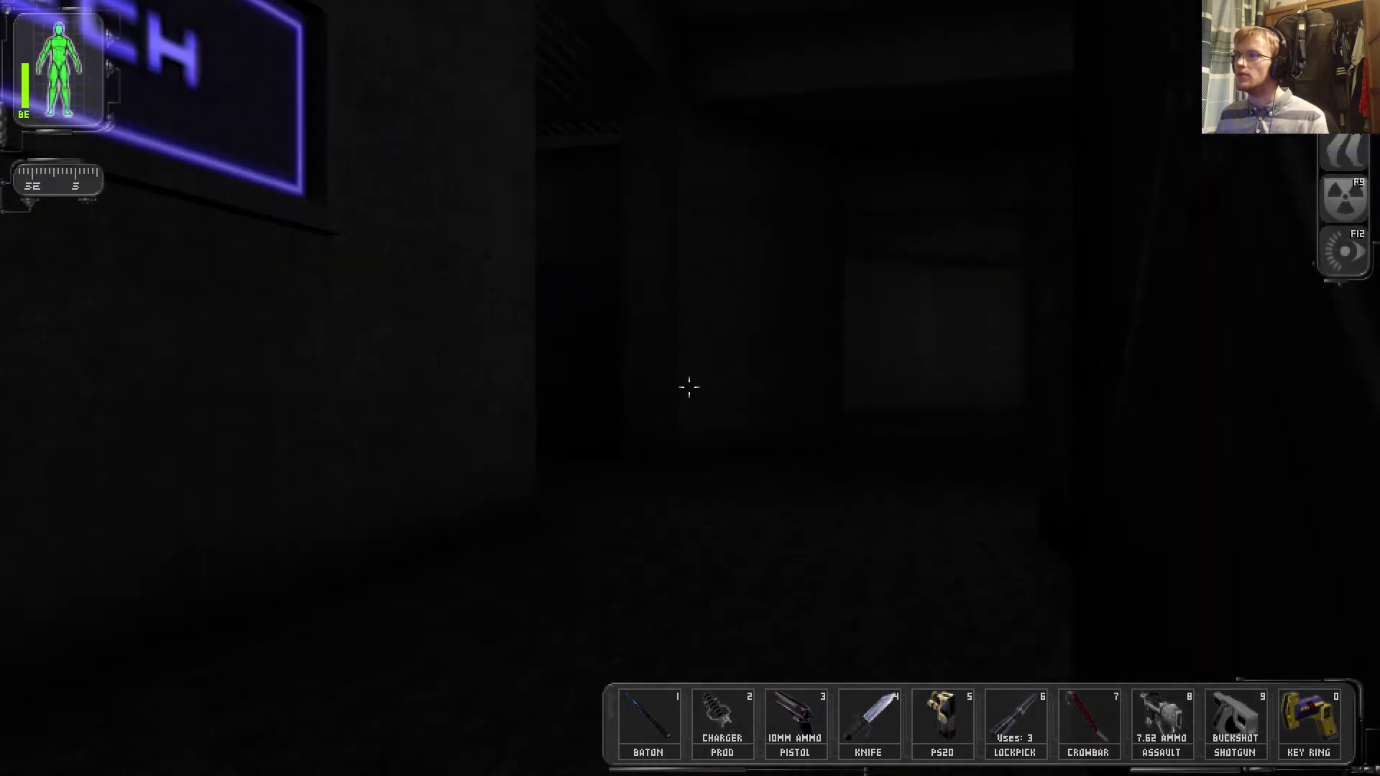
key("w")
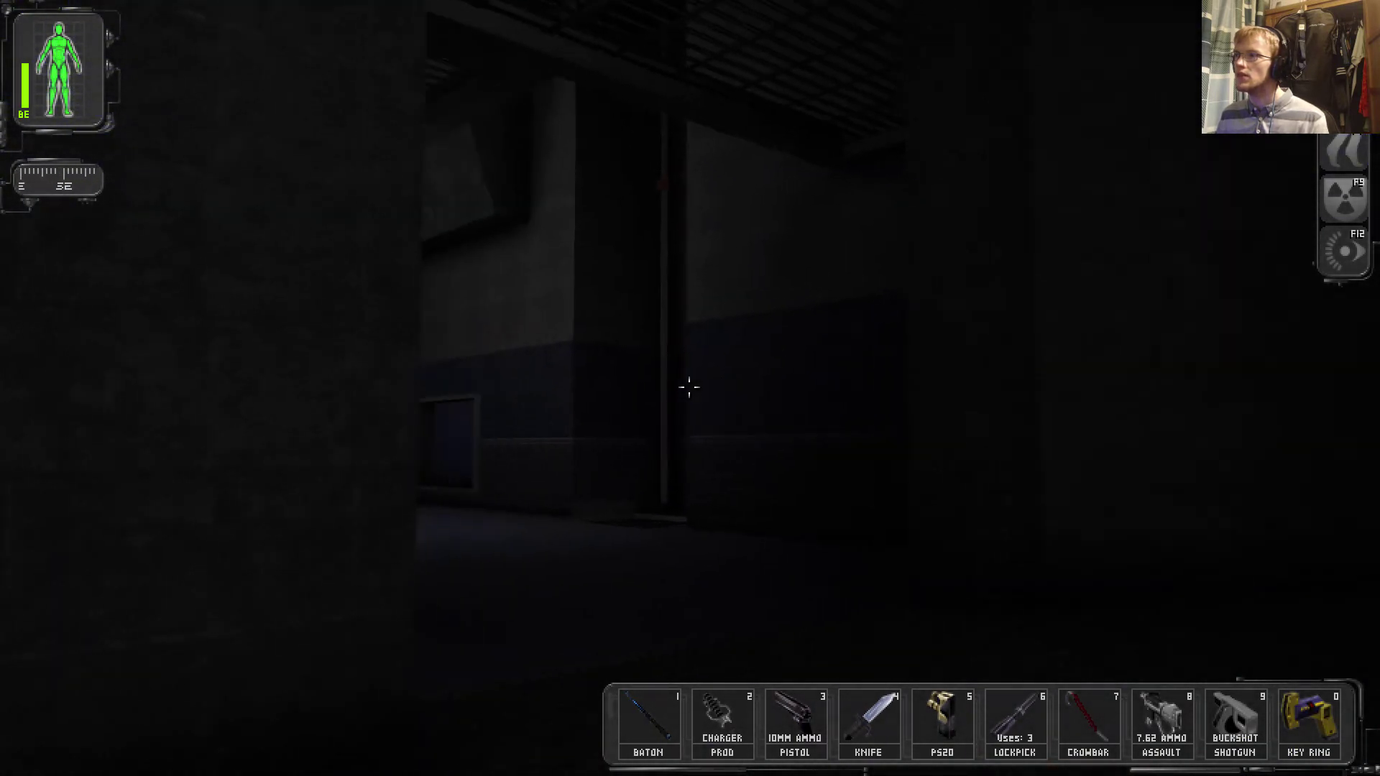
key("w")
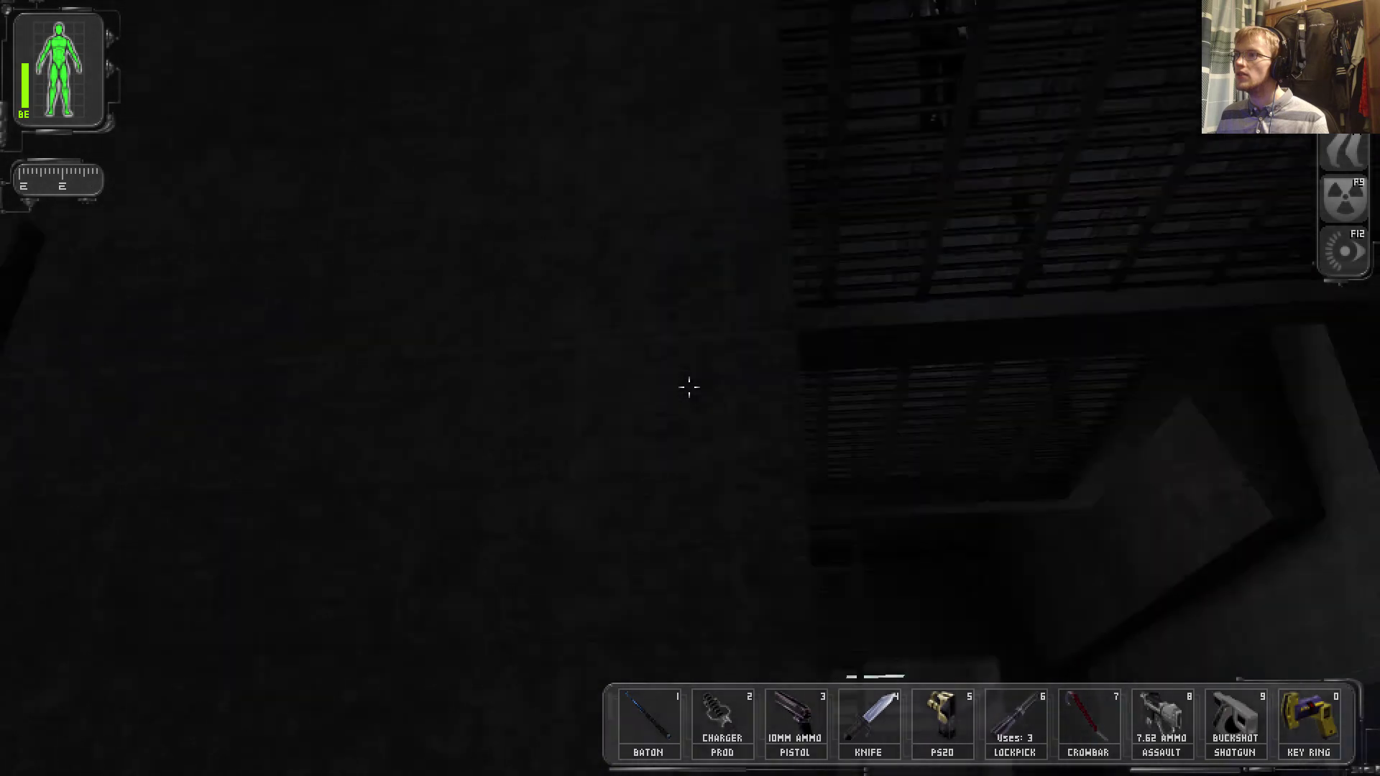
key("w")
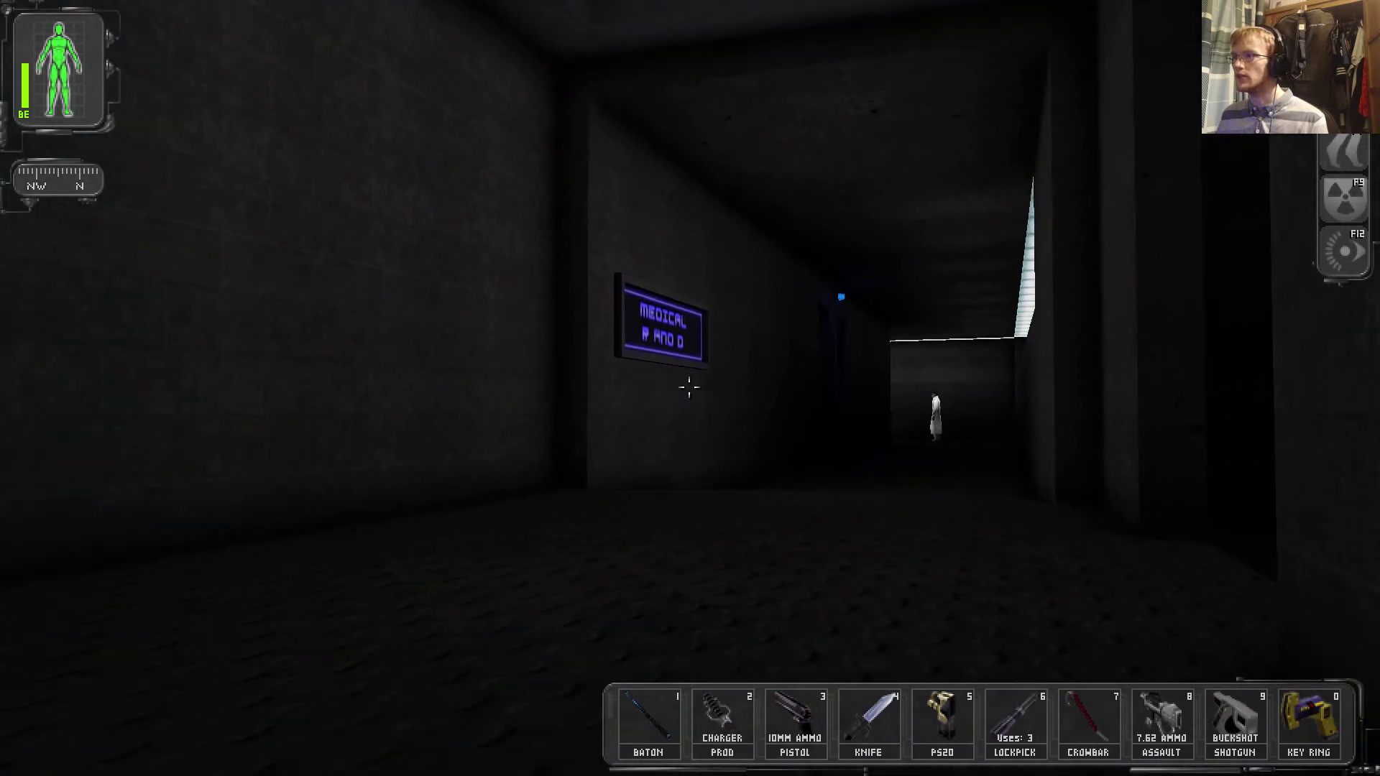
Walk into the Medical R and D corridor, using the light augmentation through the dark stretch
key("w")
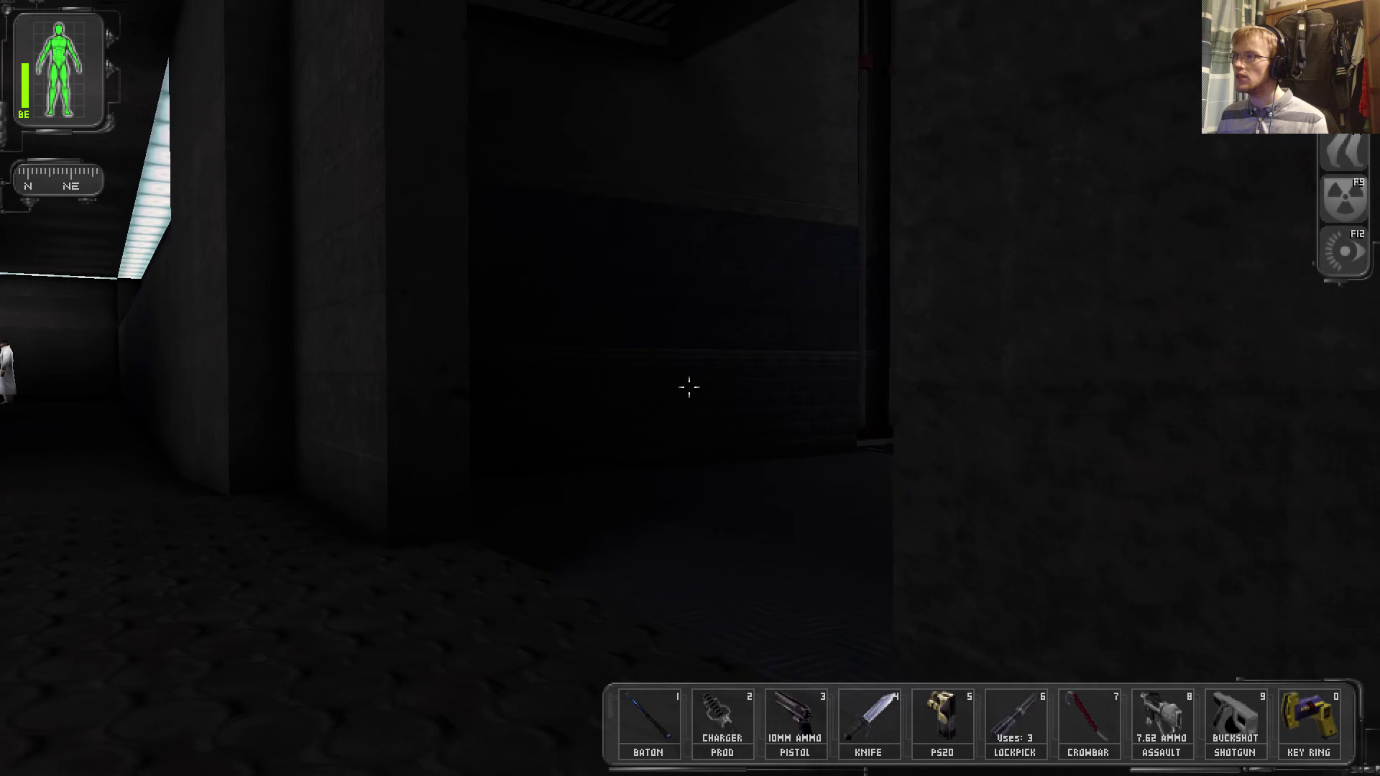
key("w")
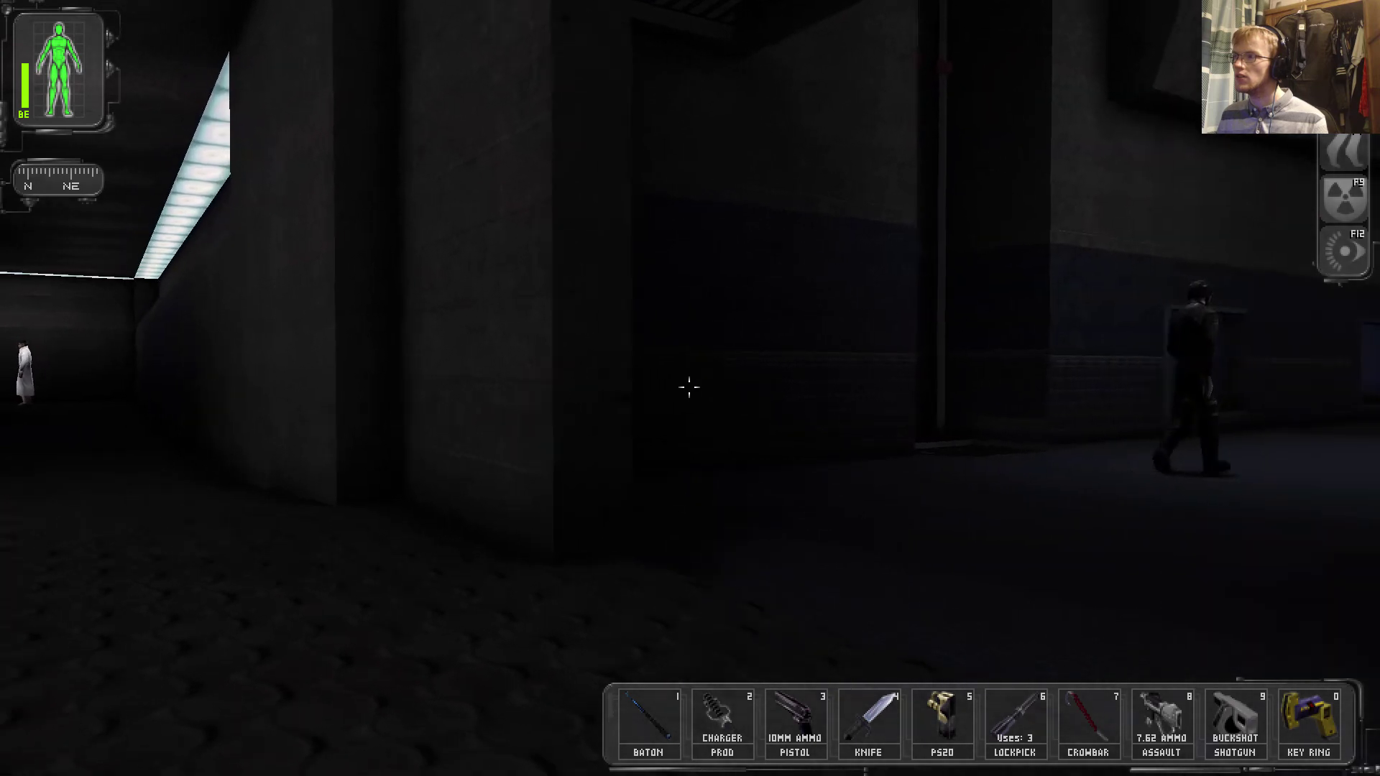
key("w")
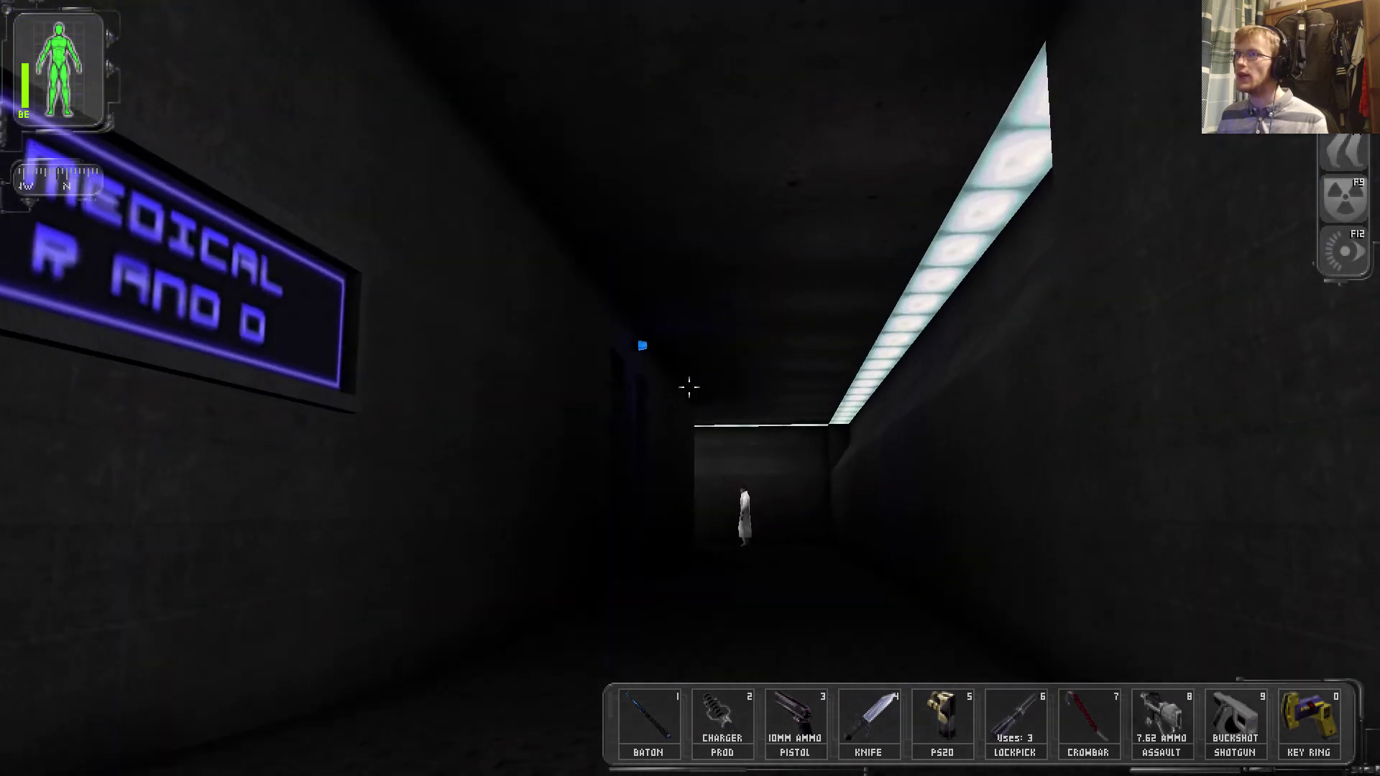
key("w")
key("w")
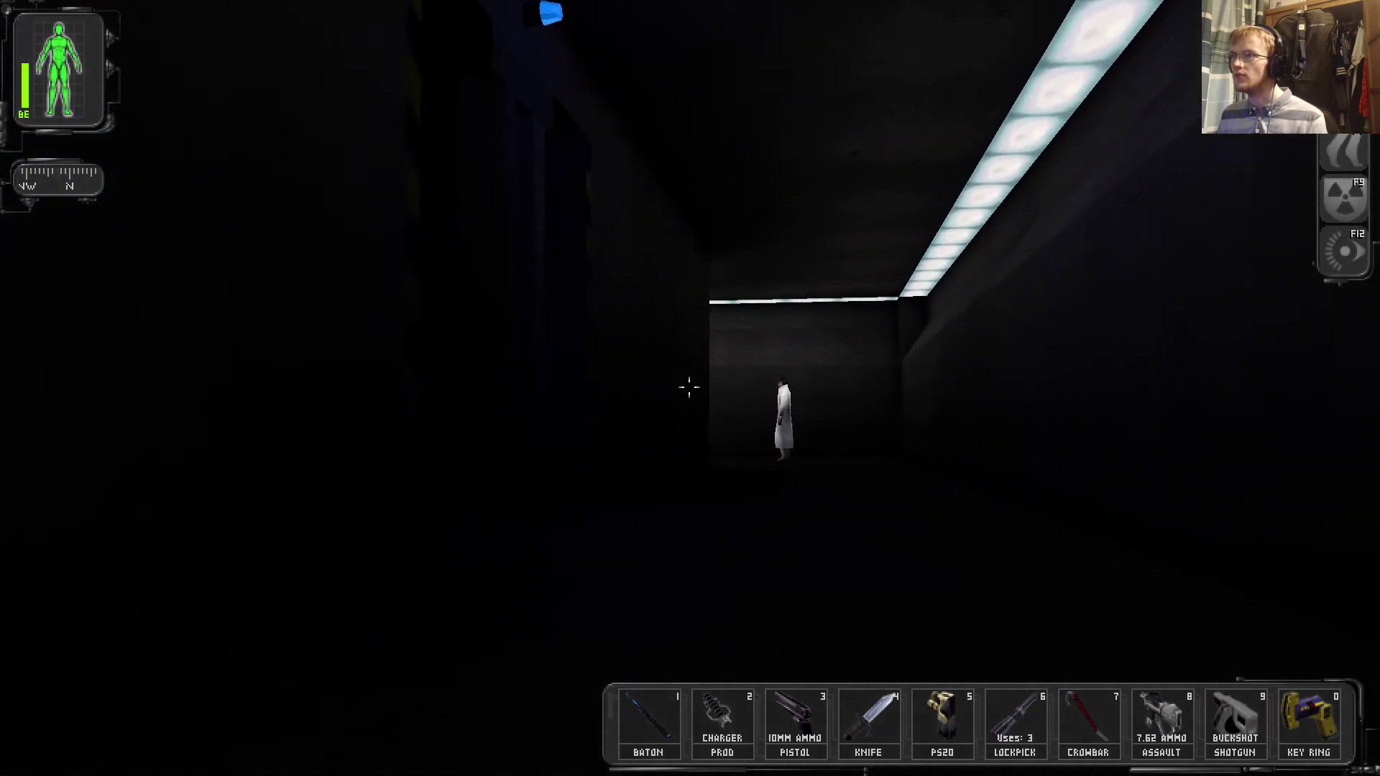
key("w")
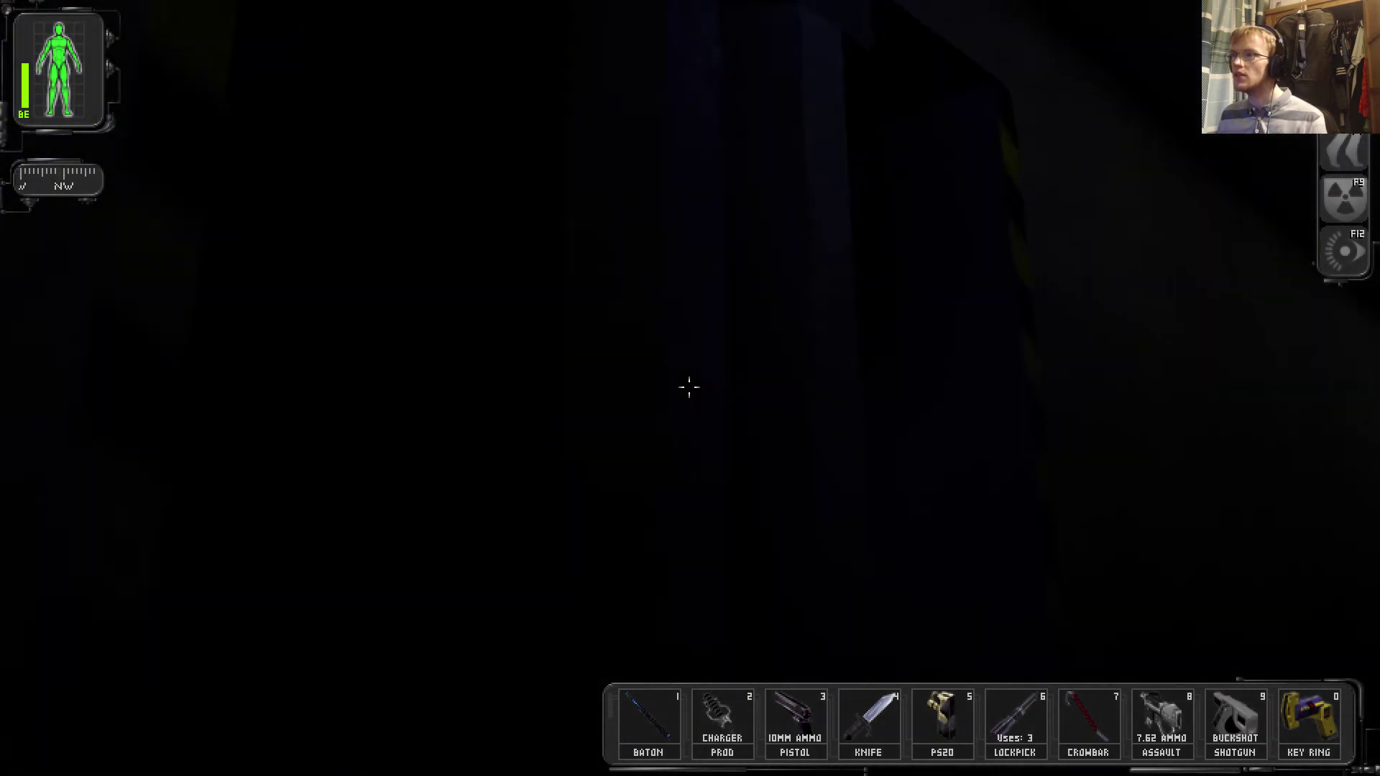
key("F12")
key("w")
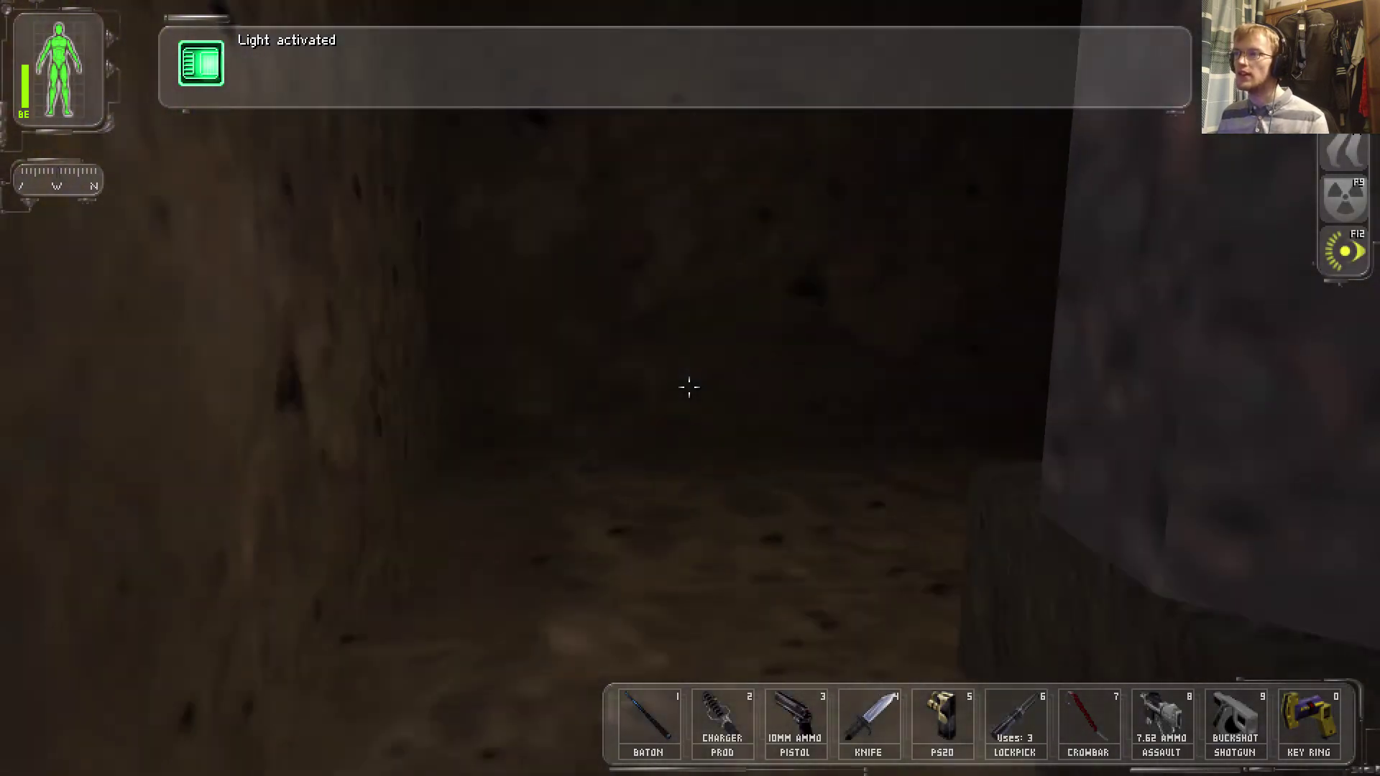
key("w")
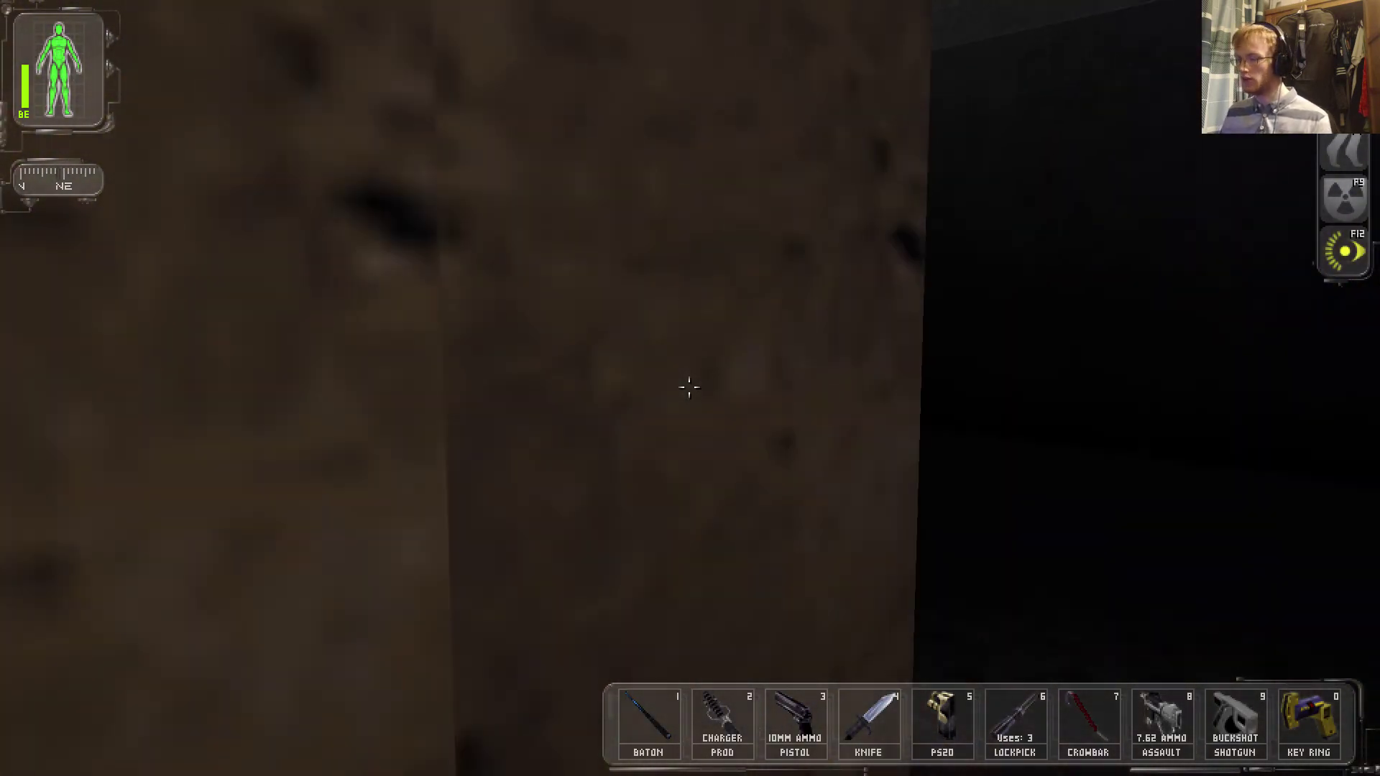
key("F12")
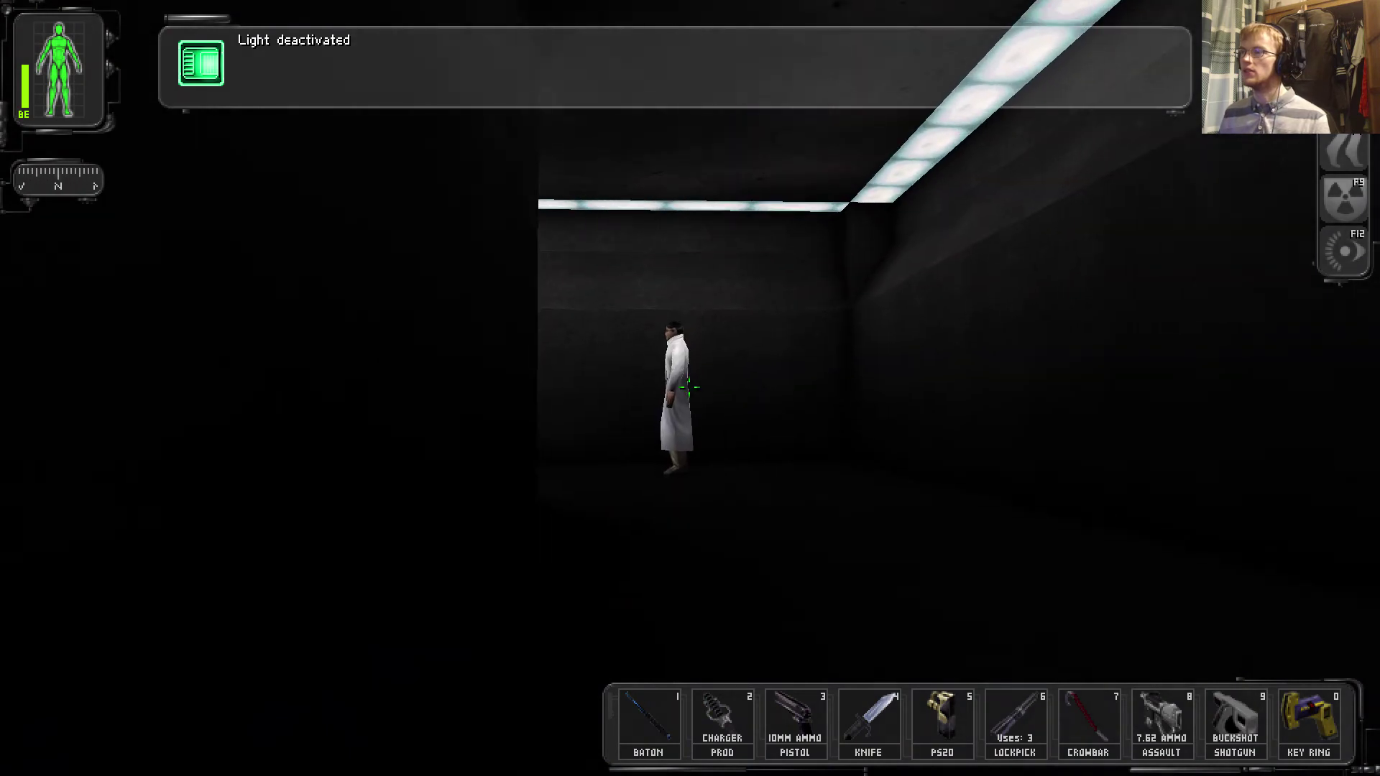
Walk past the near scientist to the far one and get the Medical Area code 0199
key("w")
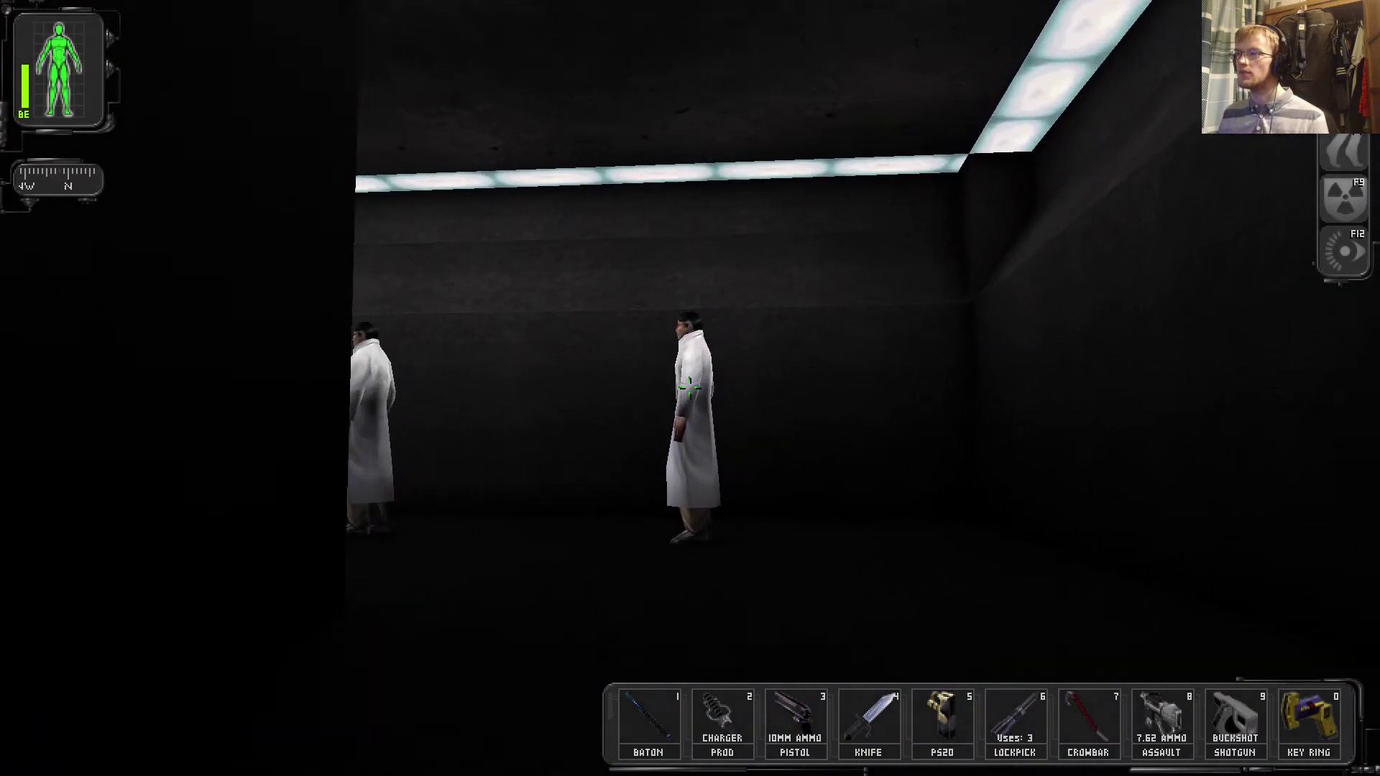
key("w")
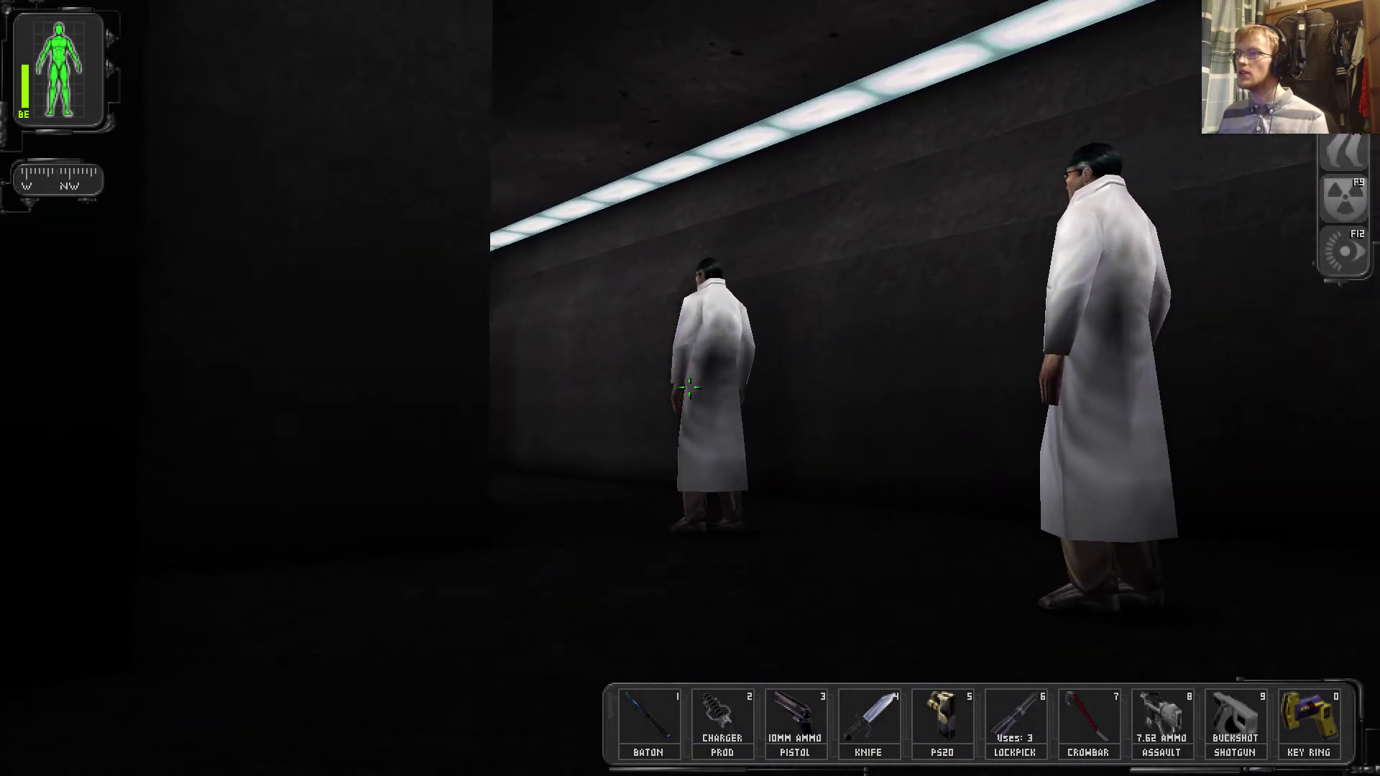
key("w")
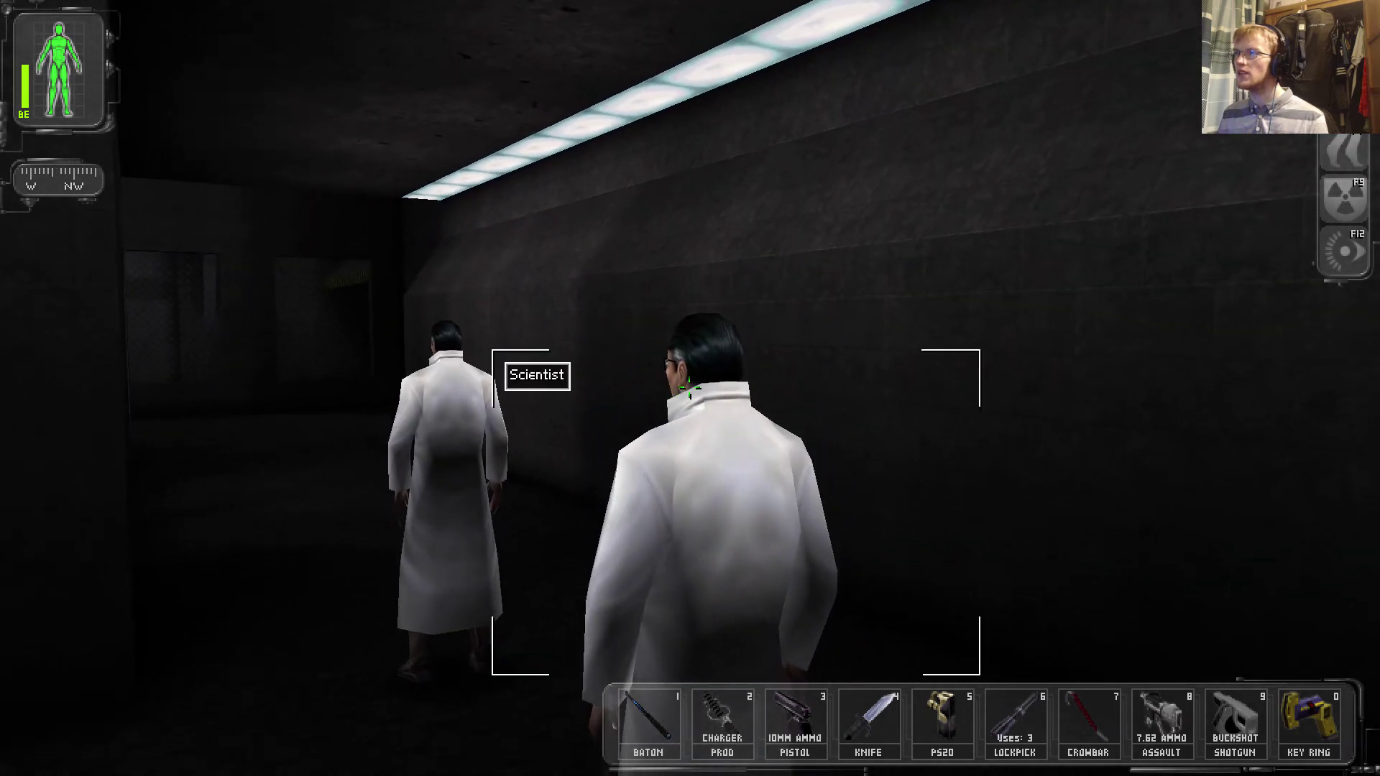
key("w")
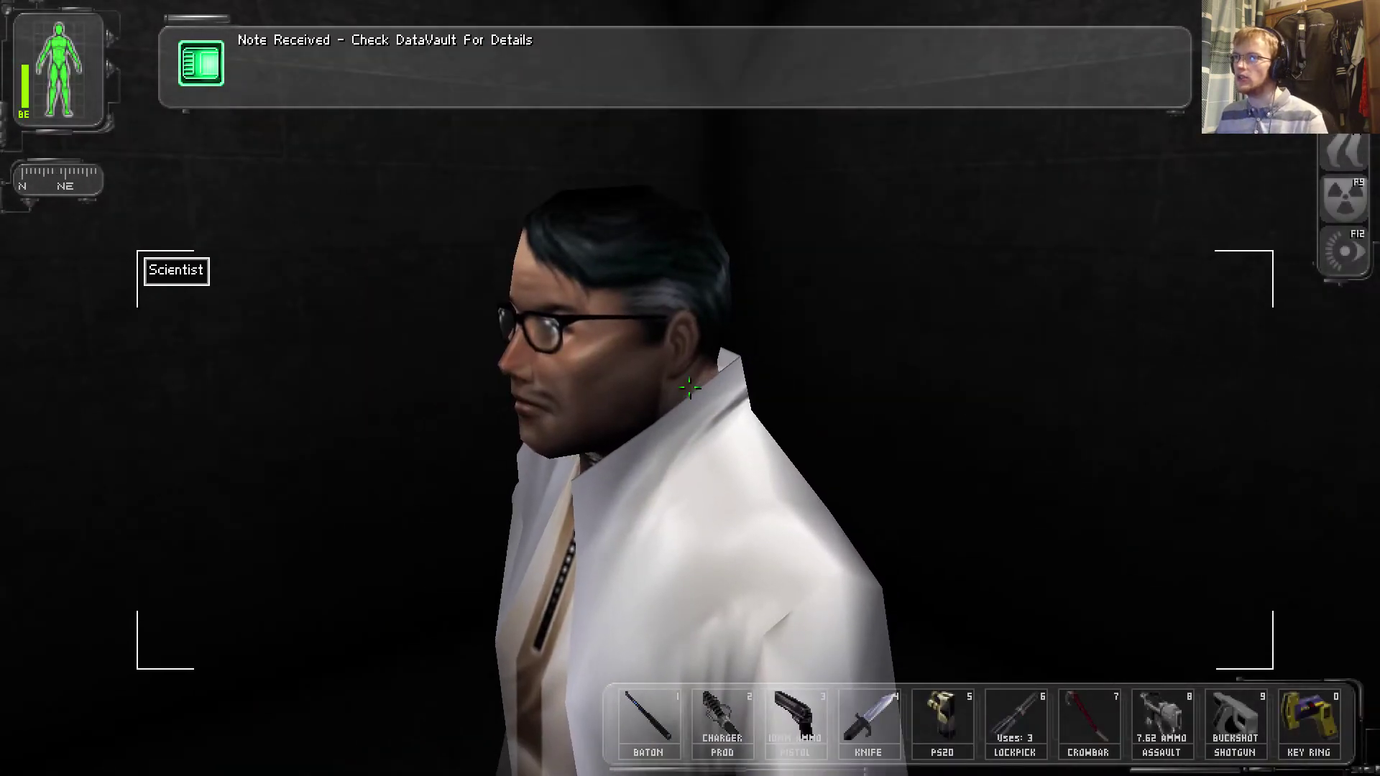
Review the Goals/Notes and Skills screens, checking the Medical area code 0199 note
key("F8")
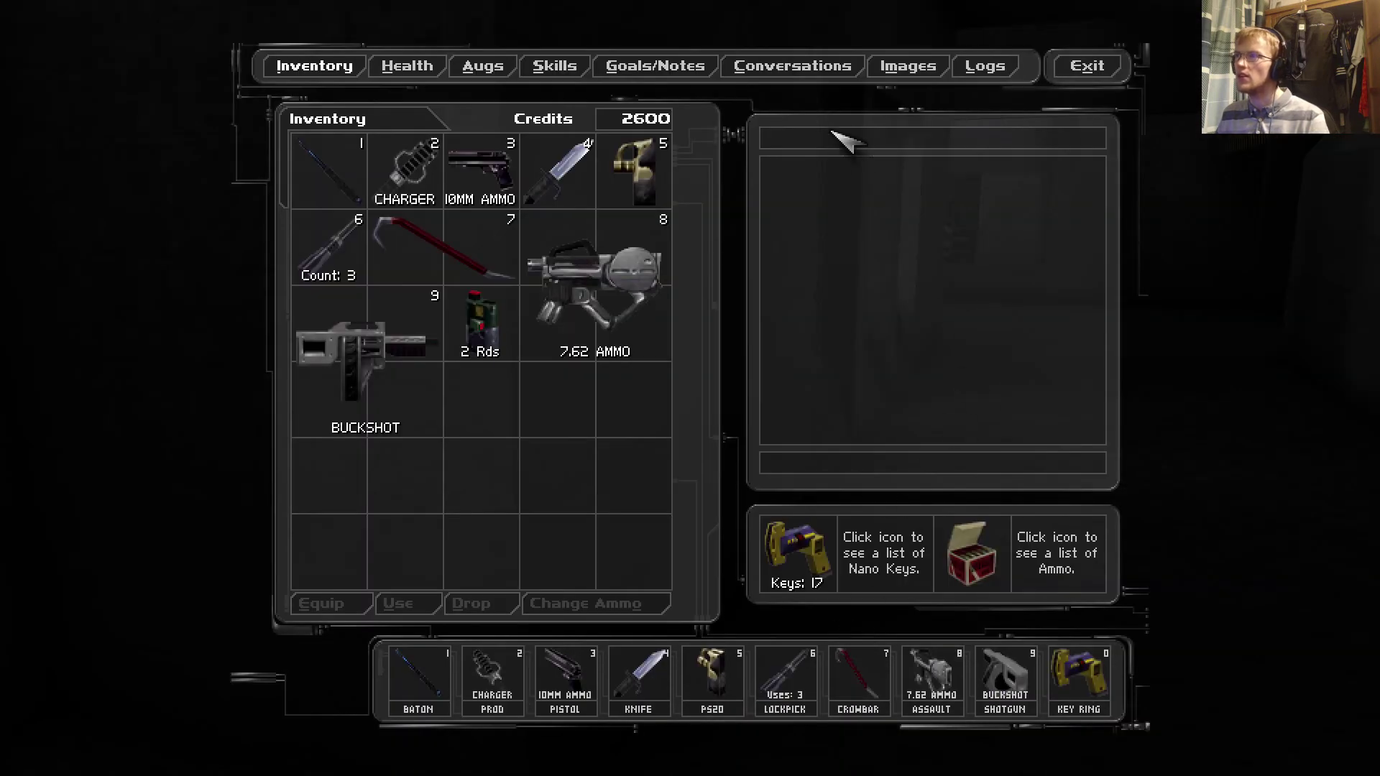
left_click(682, 75)
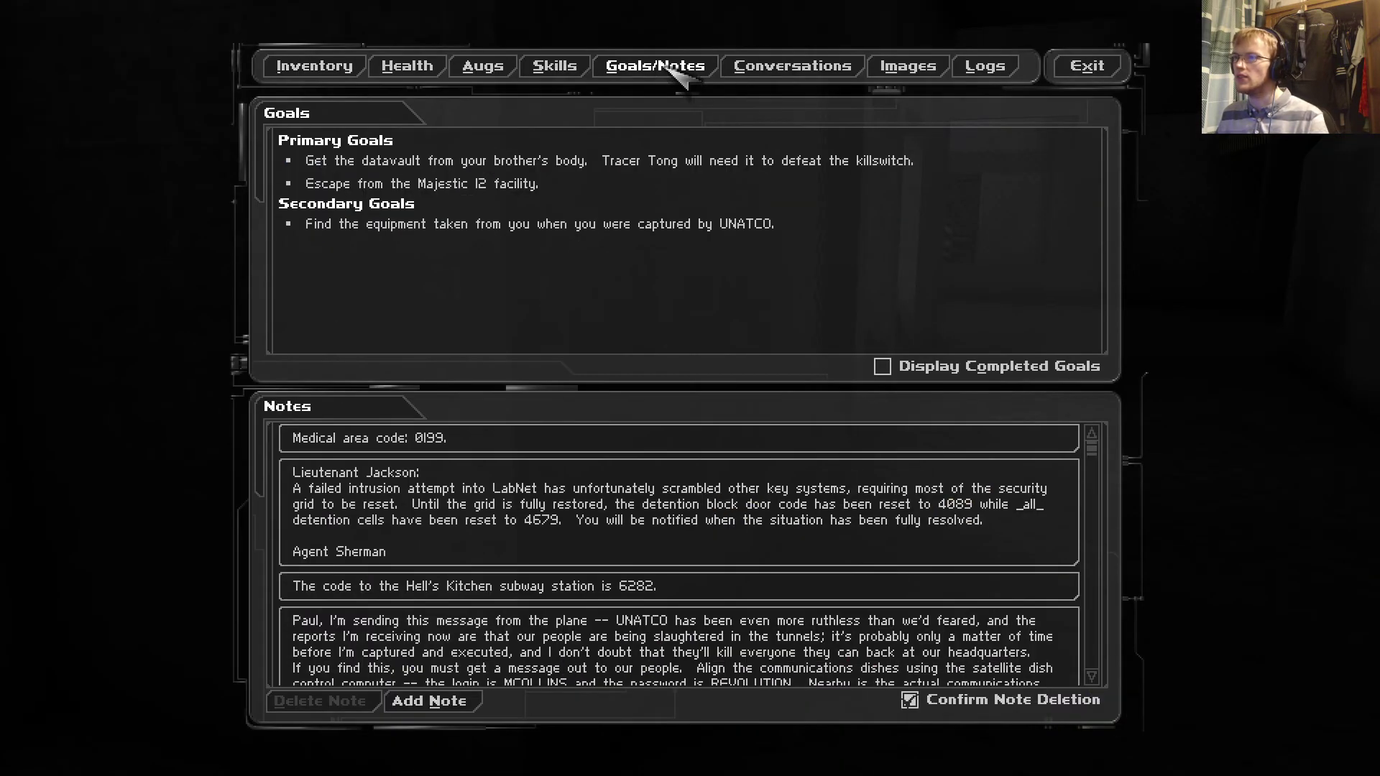
left_click(552, 67)
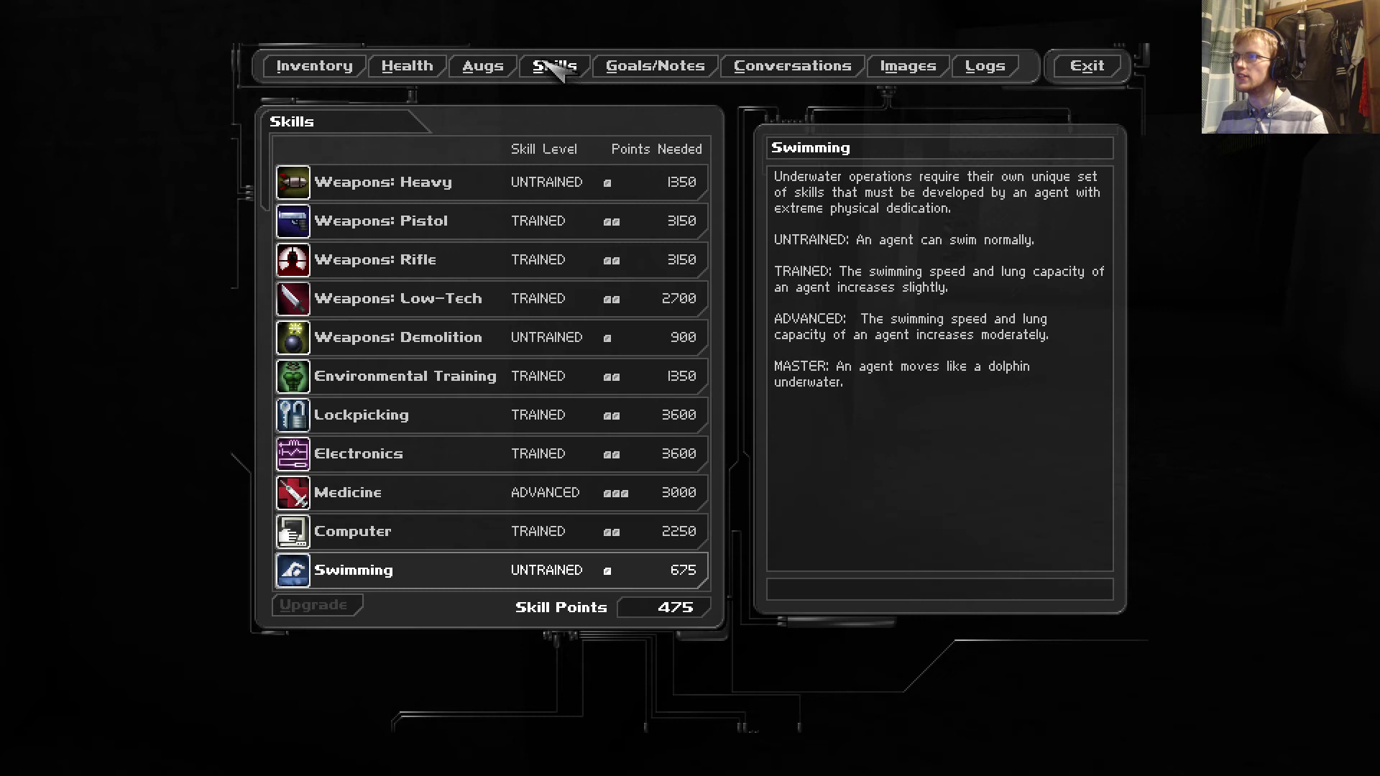
key("Escape")
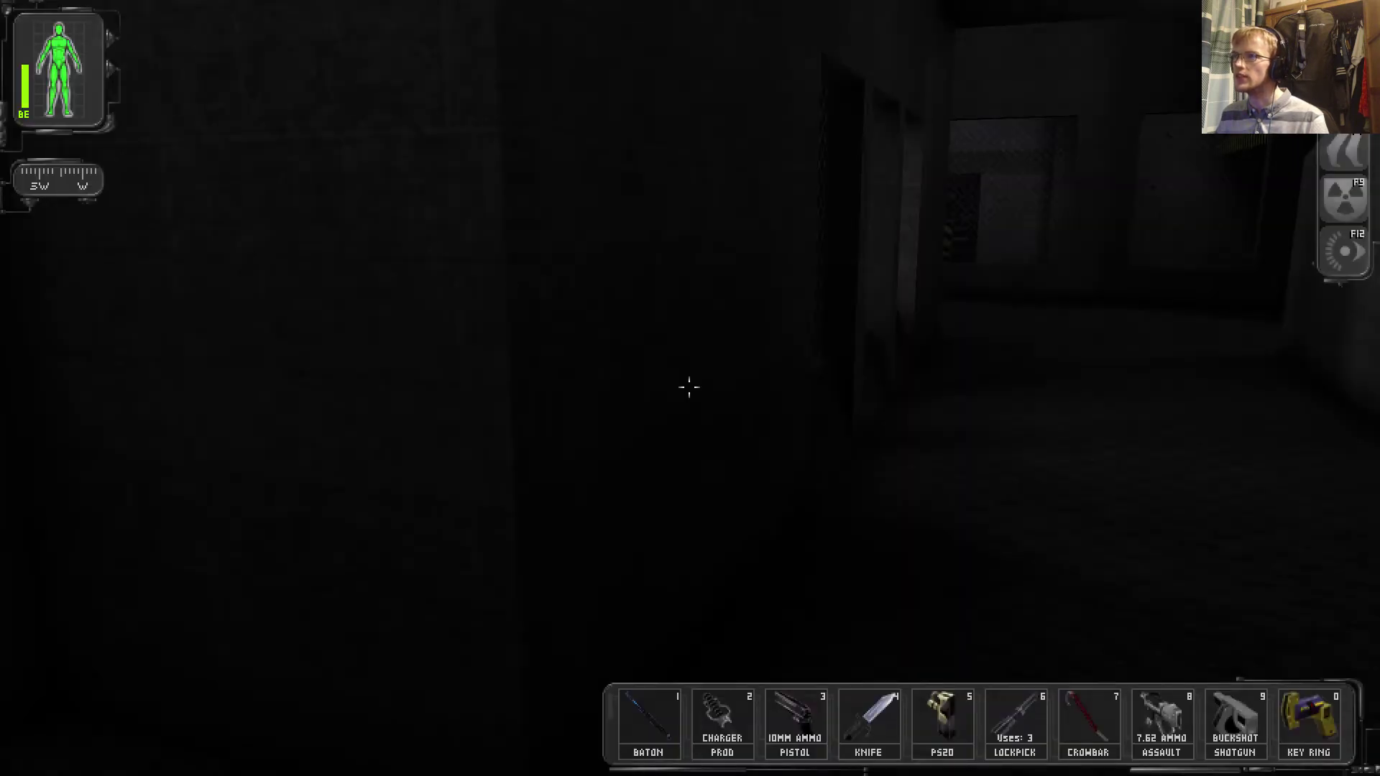
key("F1")
left_click(696, 76)
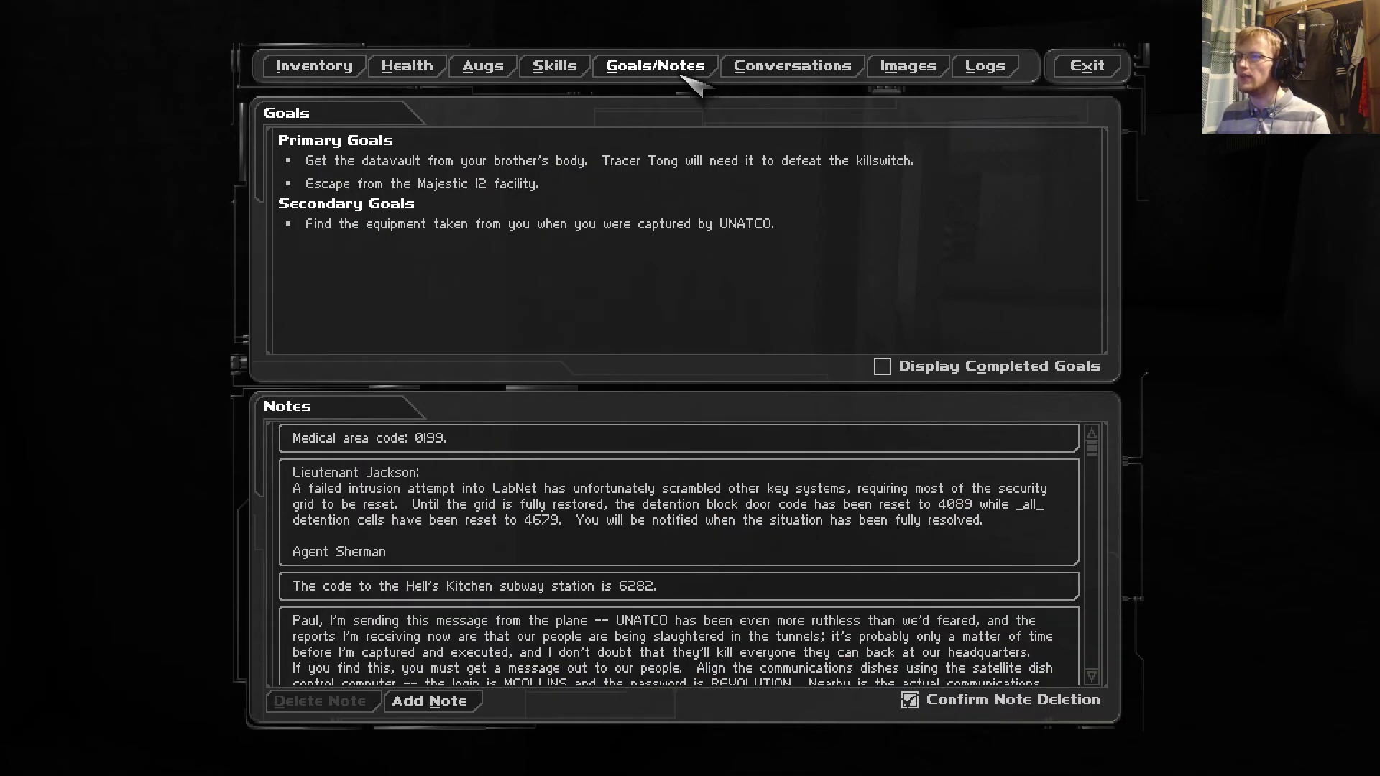
key("F1")
Save the game from the main menu's Save Game list
key("Escape")
key("Escape")
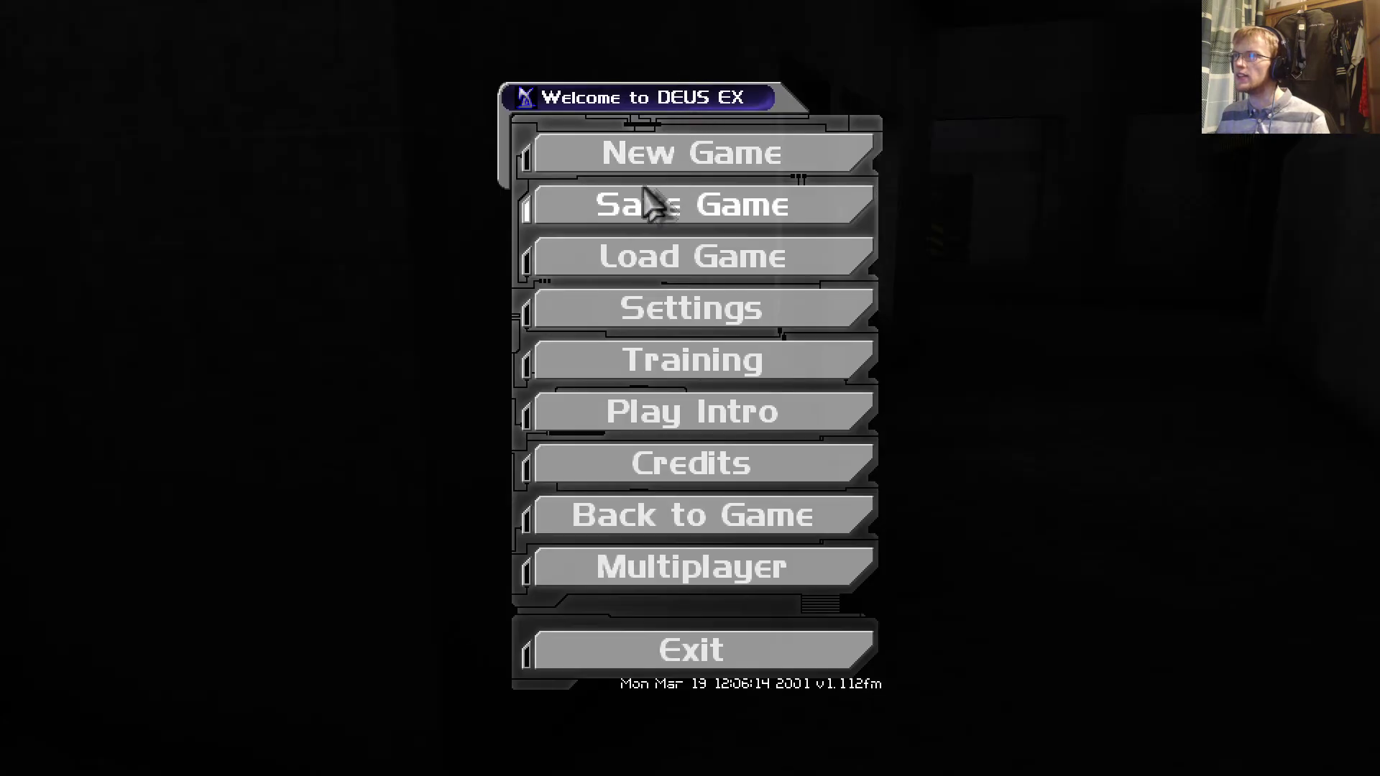
left_click(650, 203)
left_click(864, 615)
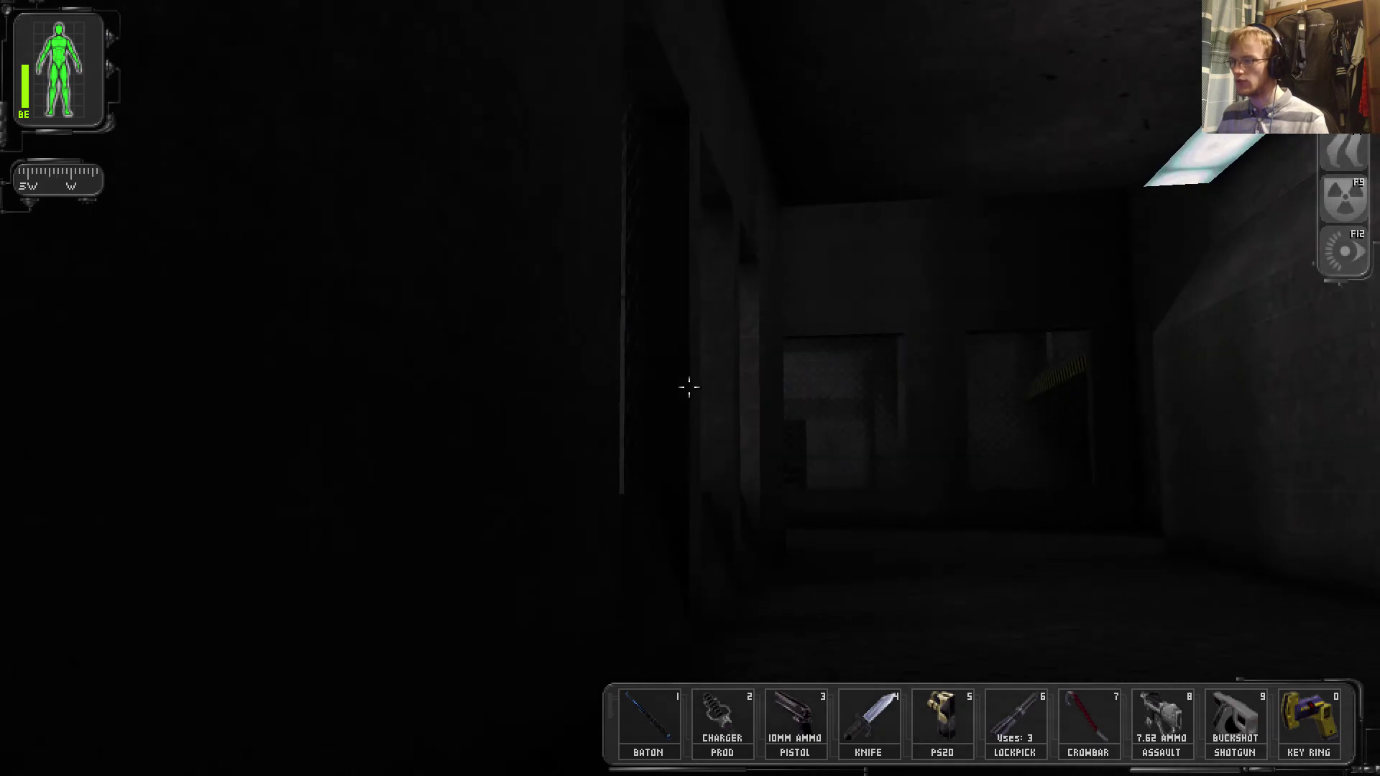
Draw the assault rifle and move around the pillar toward the caged office
key("8")
key("8")
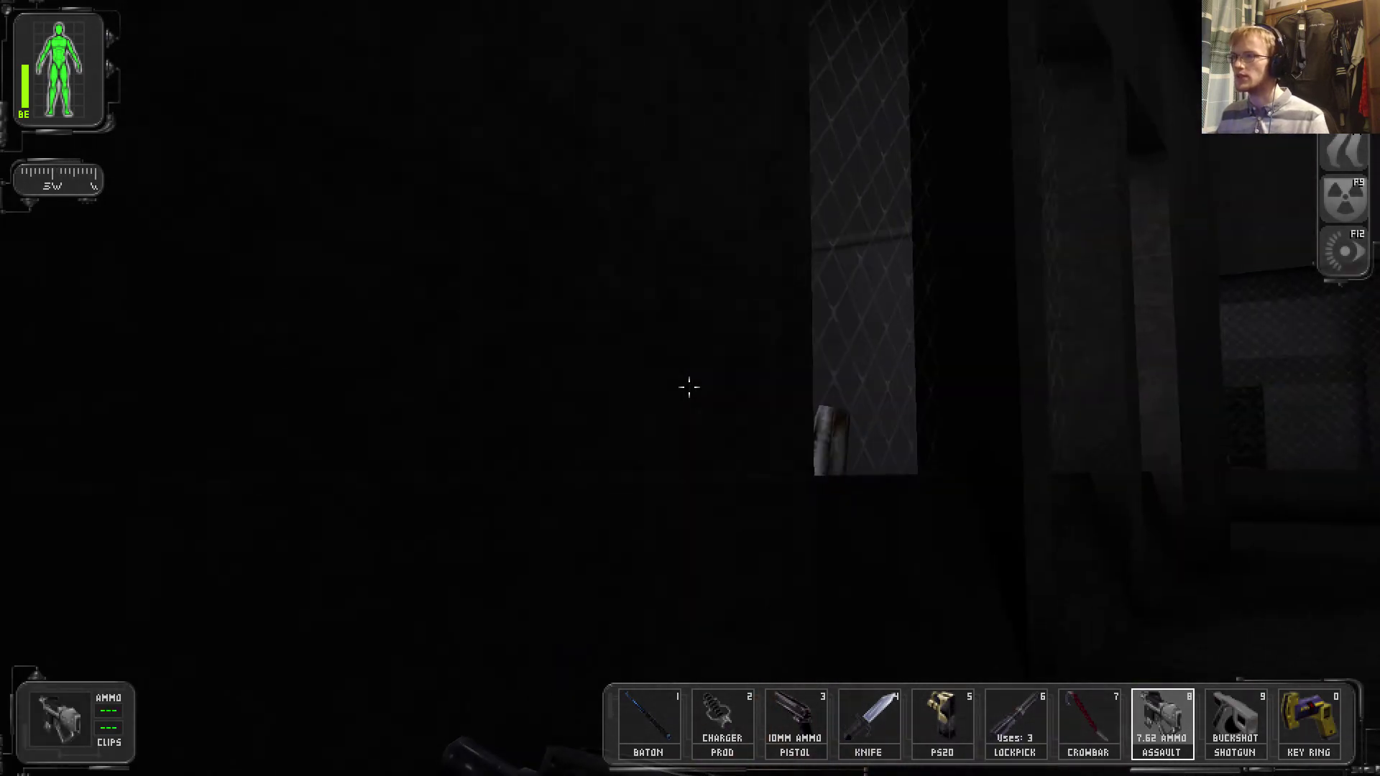
key("w")
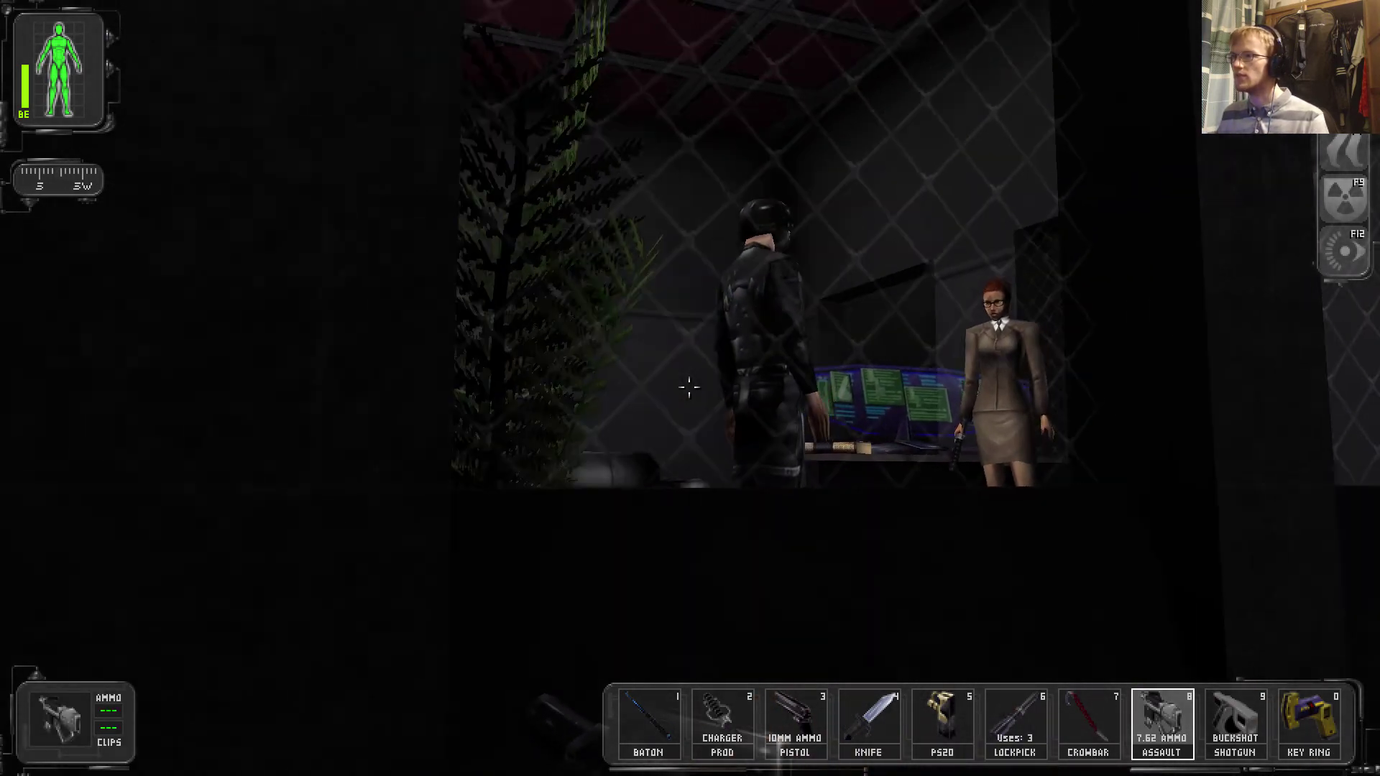
key("d")
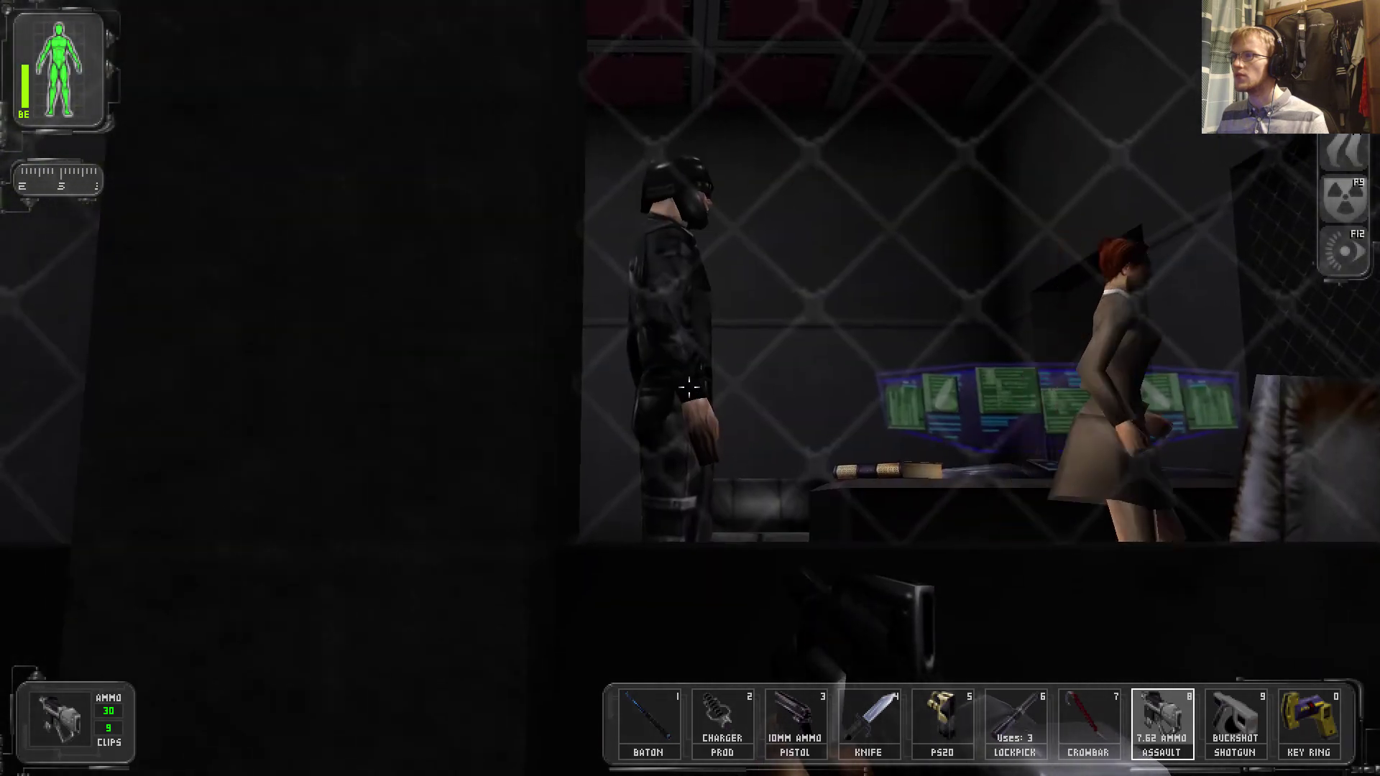
key("w")
key("w")
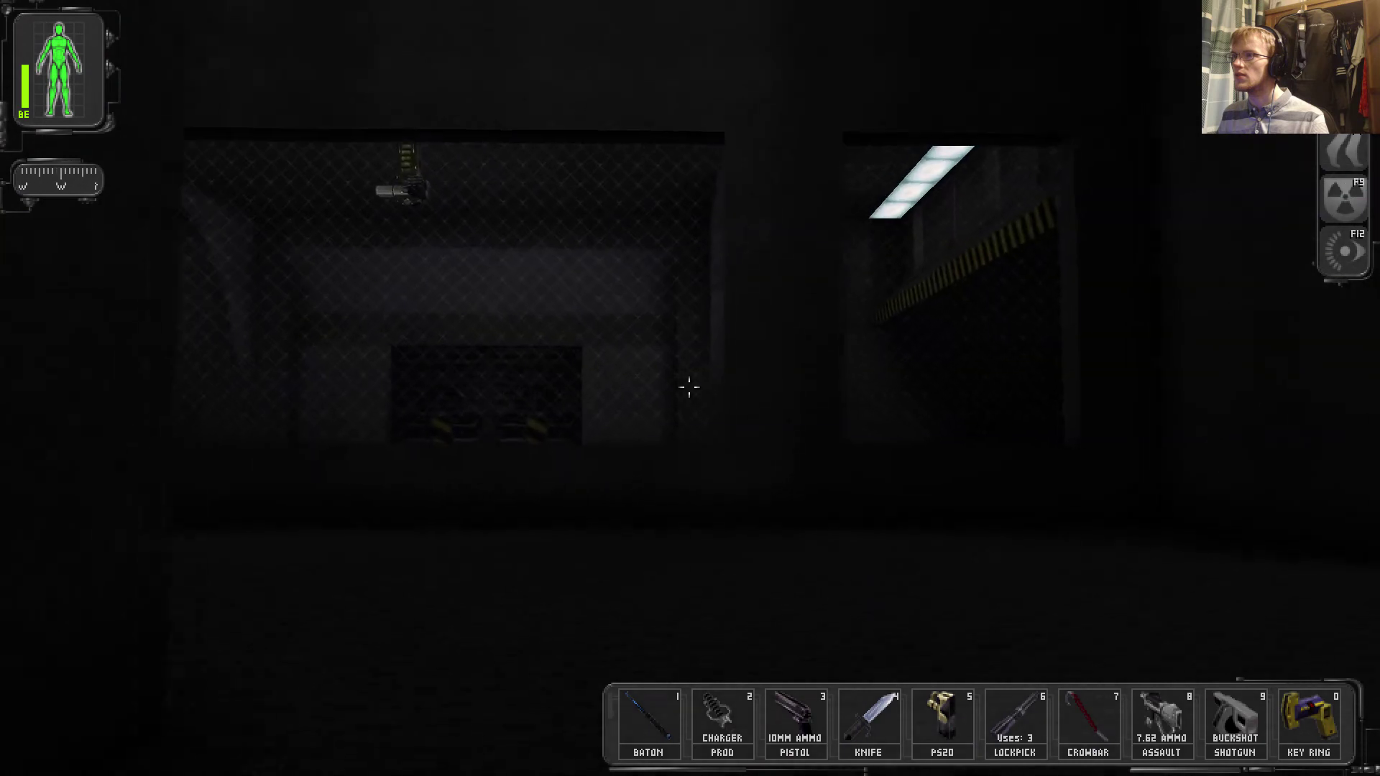
key("w")
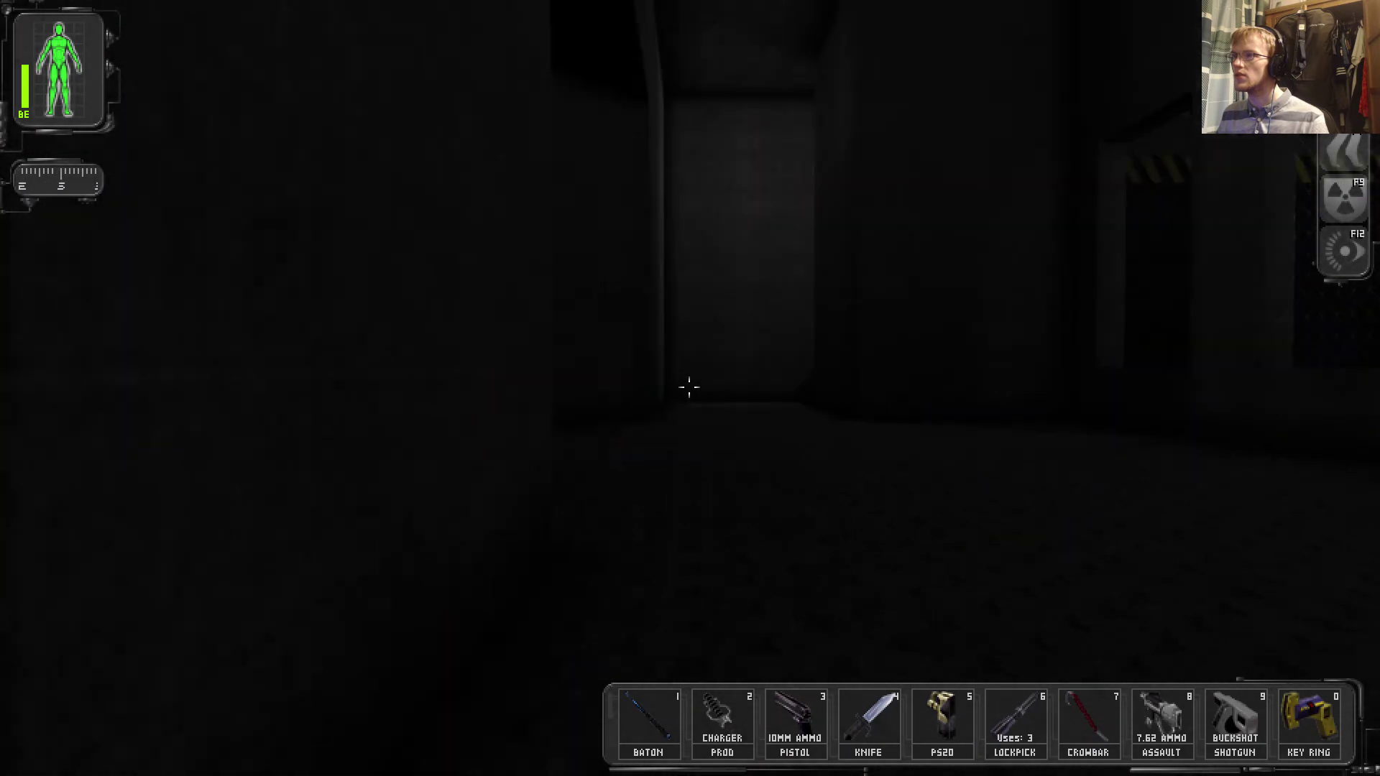
key("w")
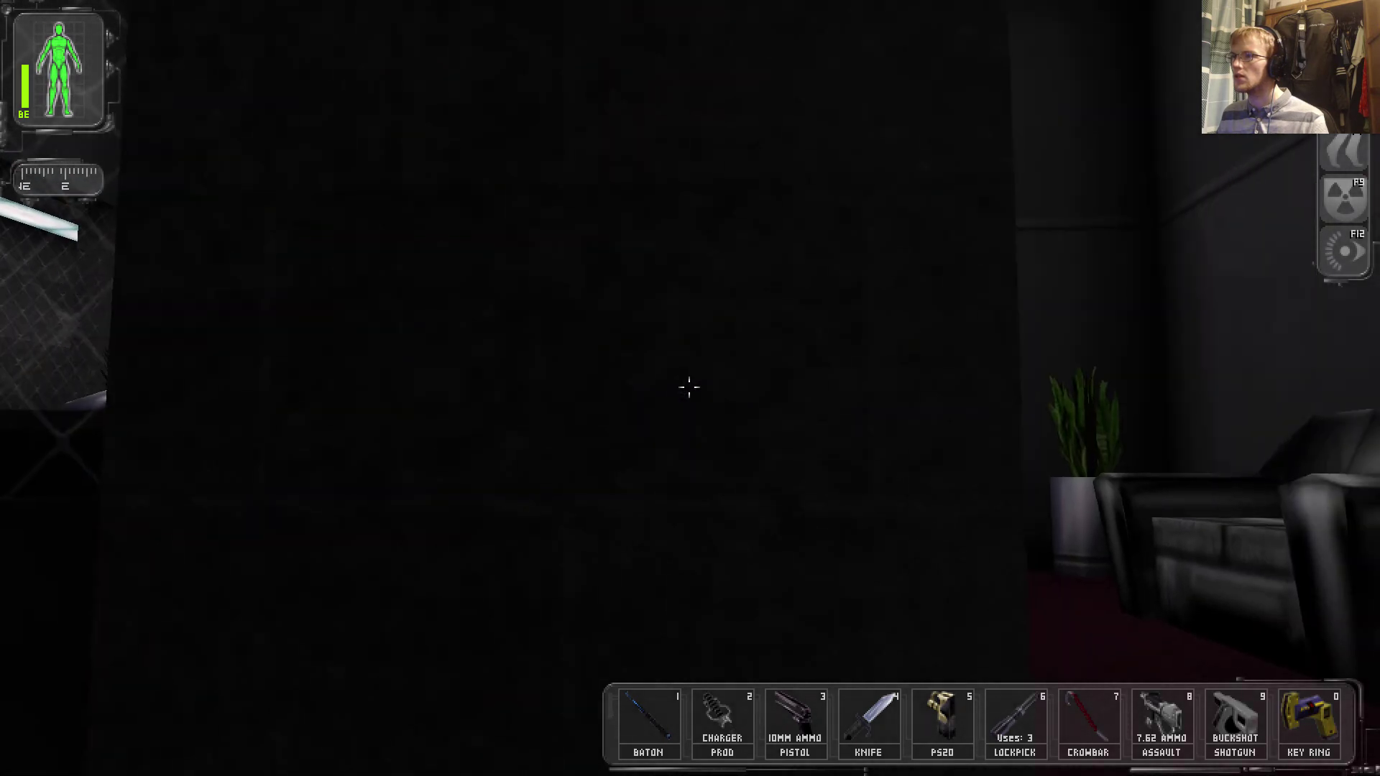
Shoot the approaching MJ12 trooper dead and search his body
key("8")
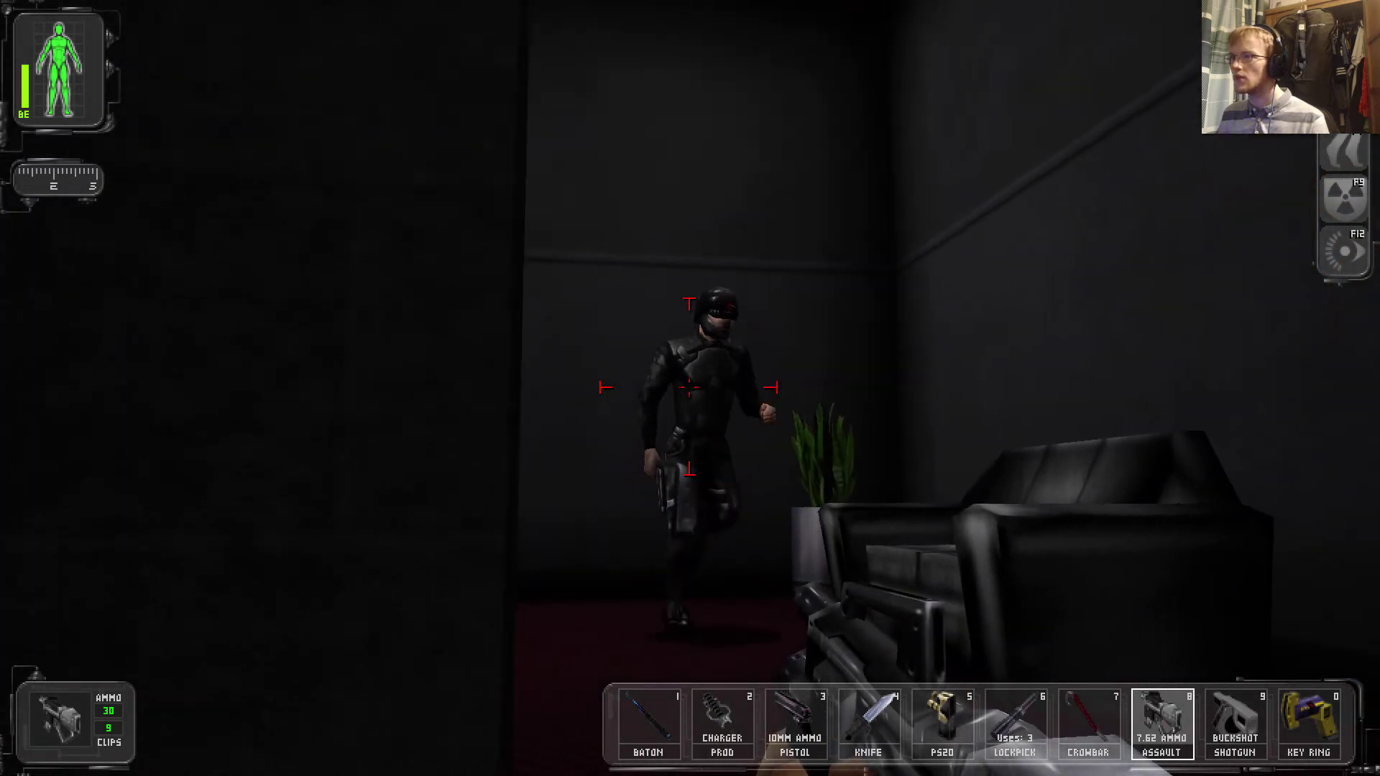
left_click(691, 389)
left_click(690, 389)
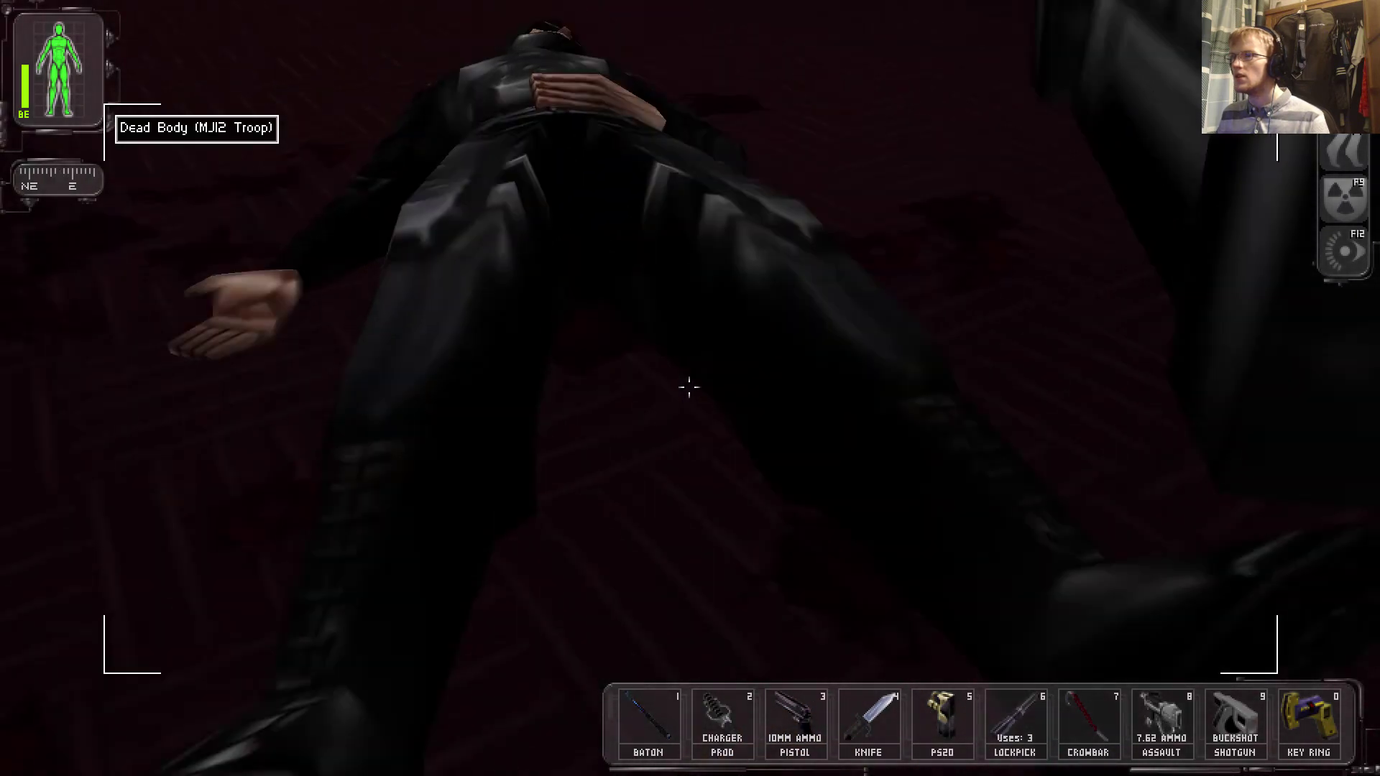
right_click(690, 389)
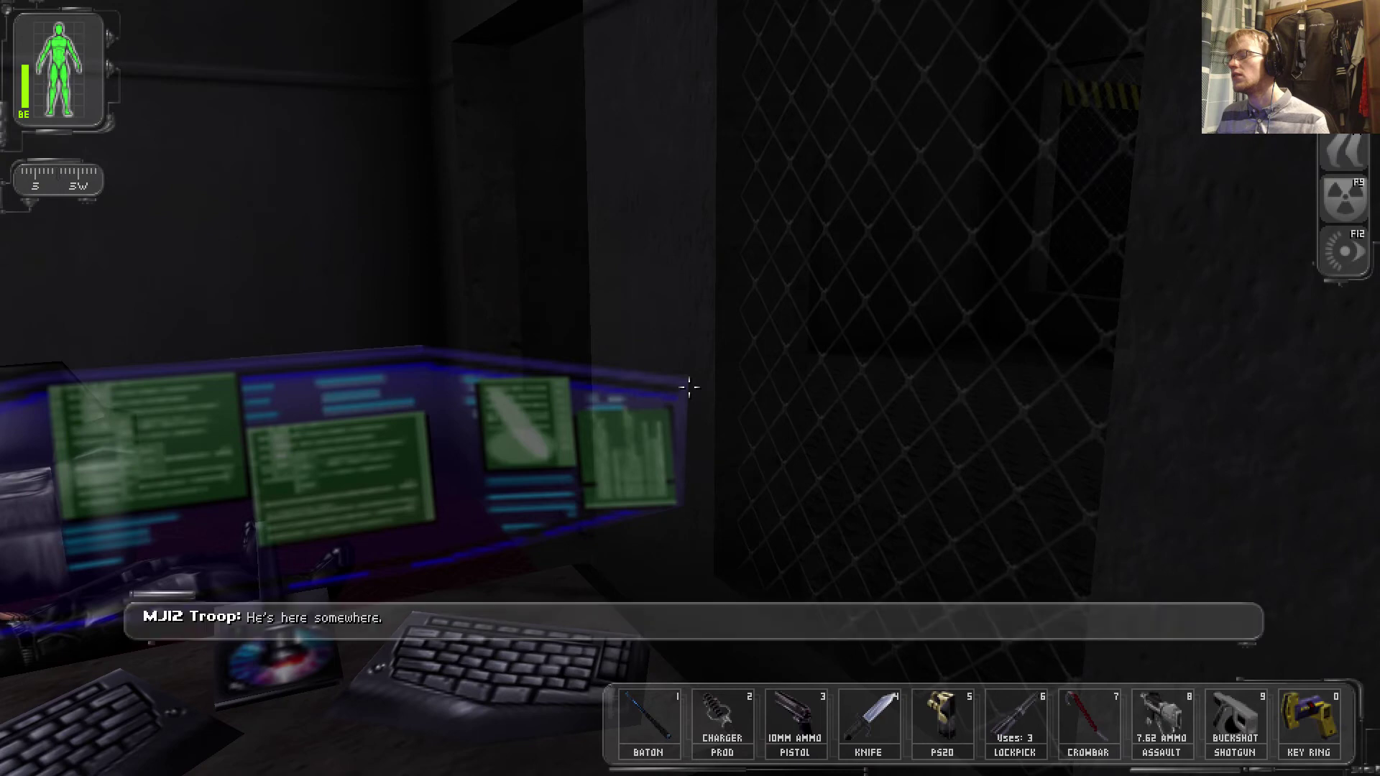
Shoot the second MJ12 trooper and the secretary with the assault rifle
key("8")
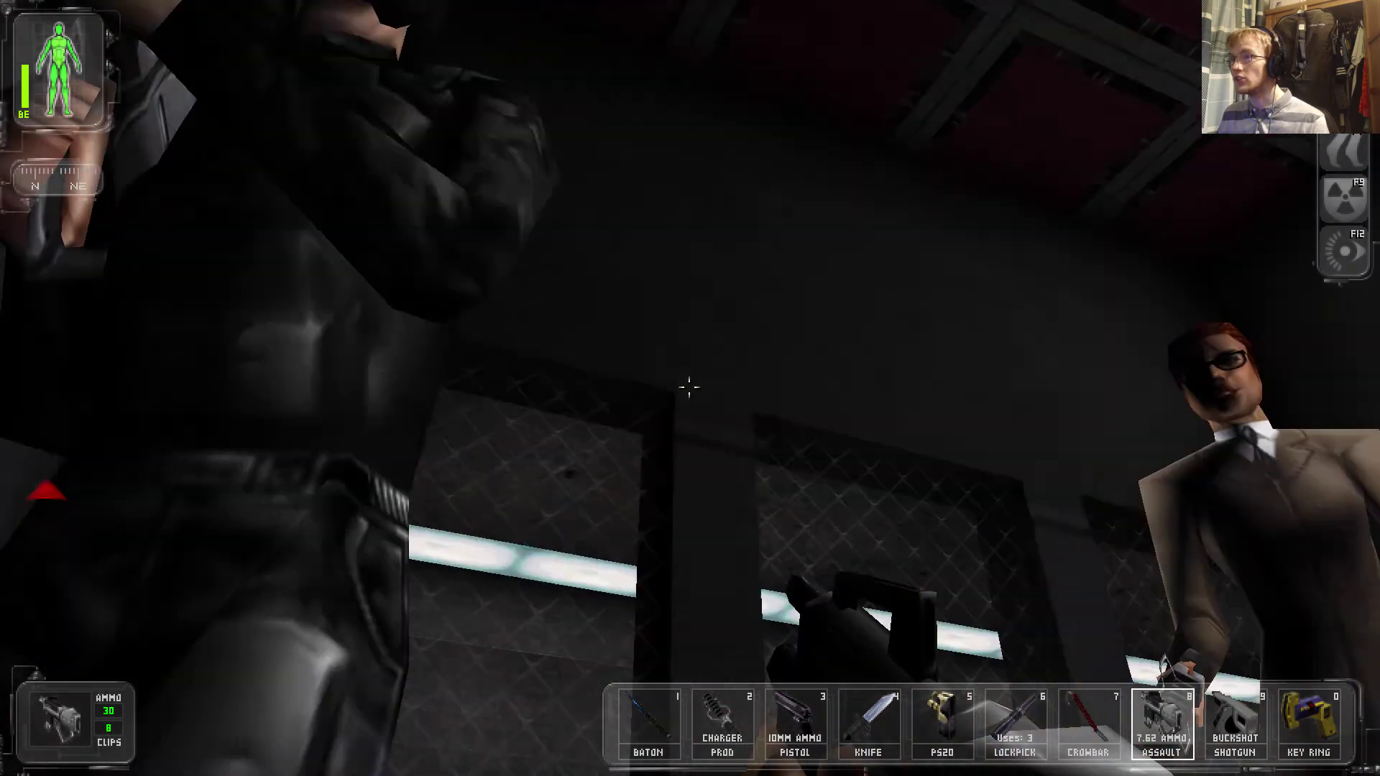
left_click(688, 386)
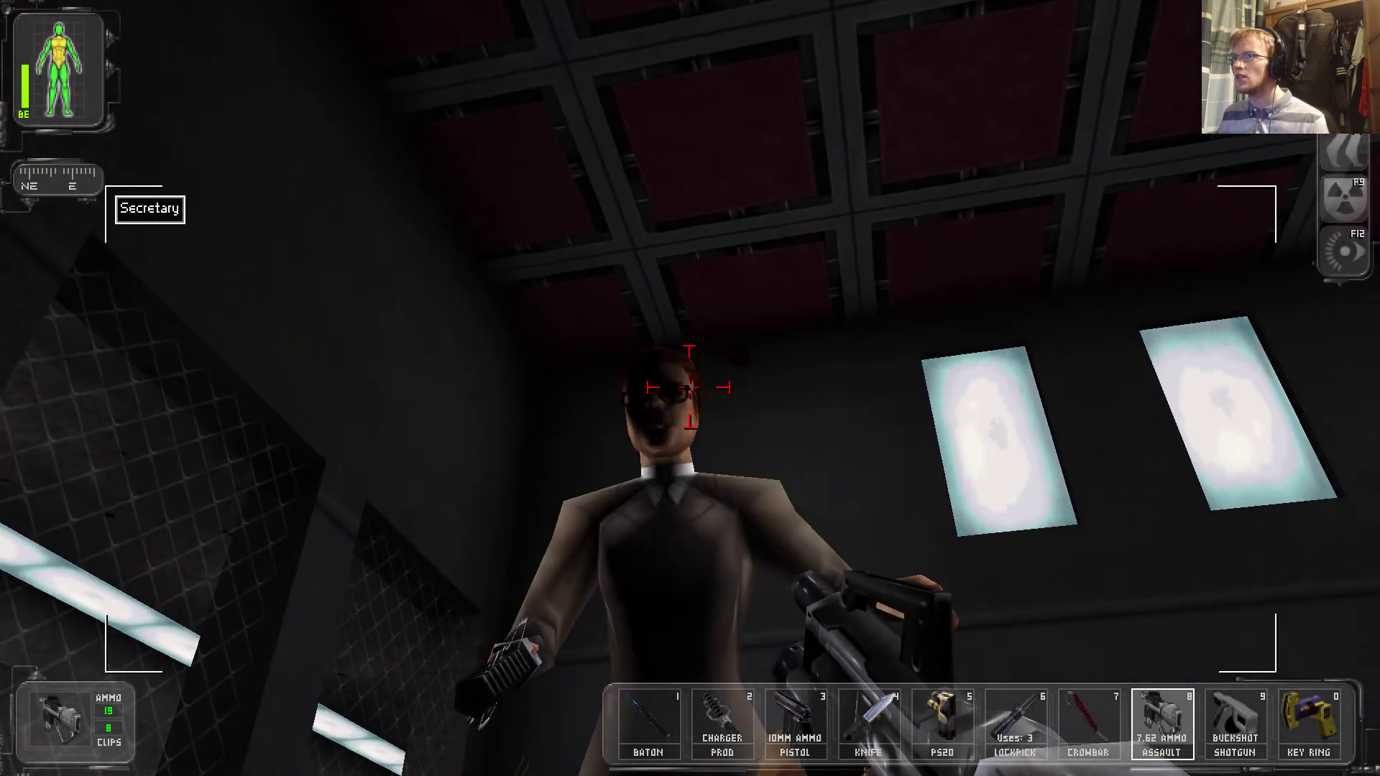
left_click(689, 386)
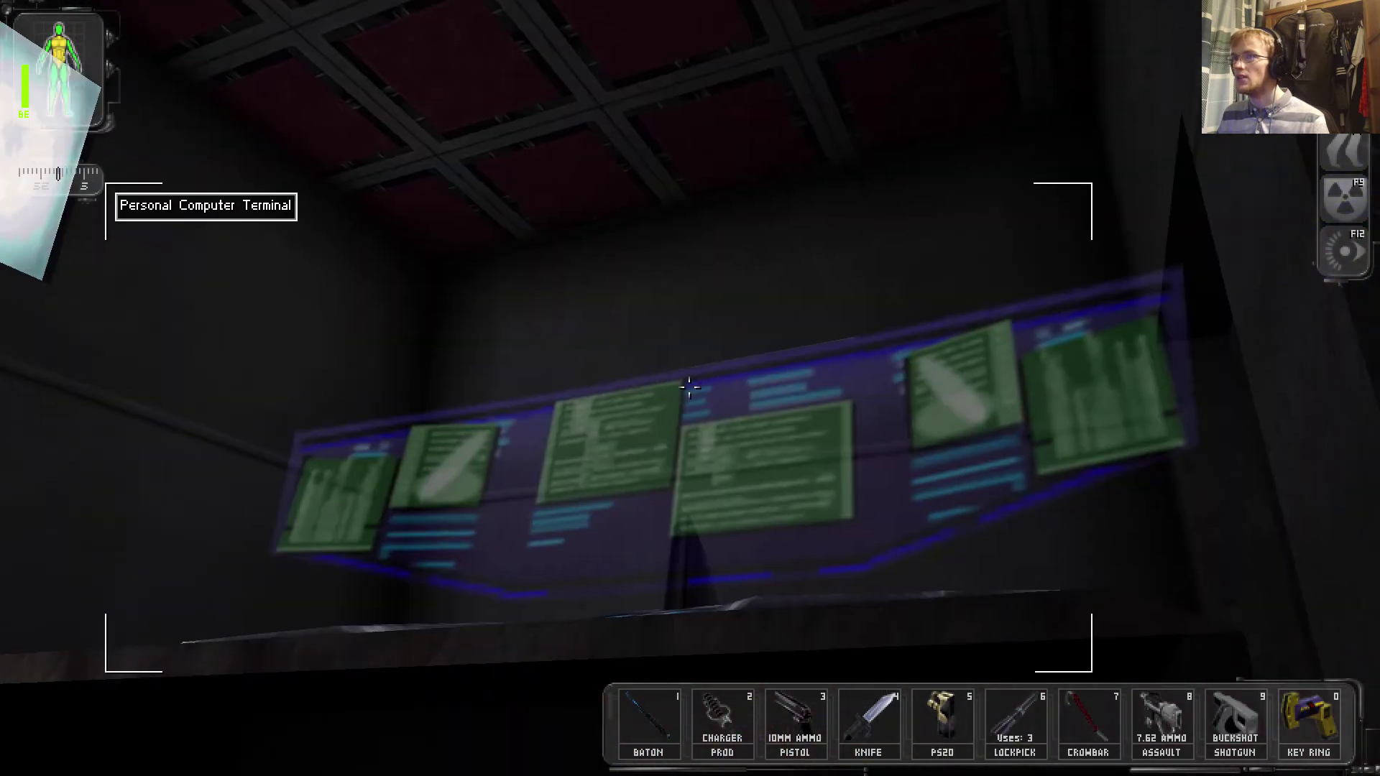
Holster the rifle and loot 7.62 ammo and a prod charger from the bodies
key("x")
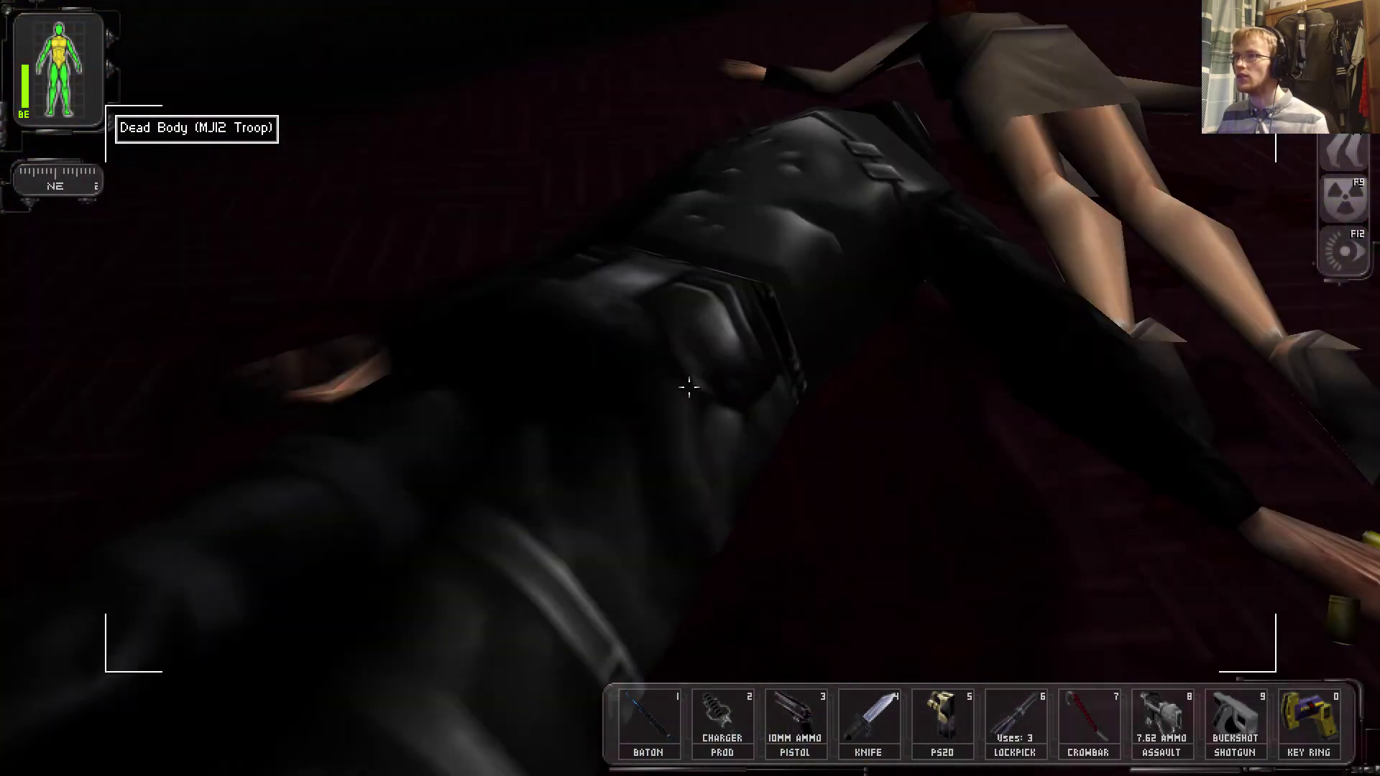
right_click(690, 387)
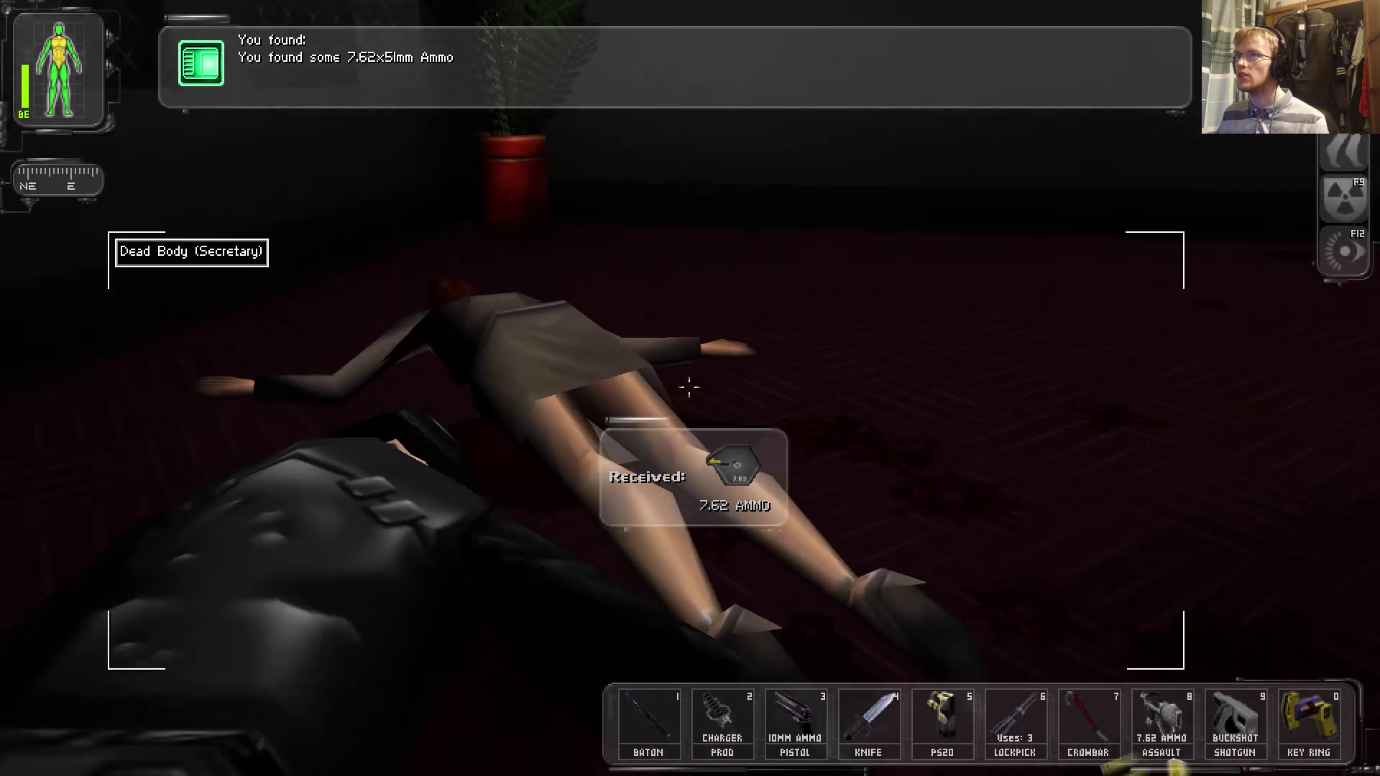
right_click(688, 387)
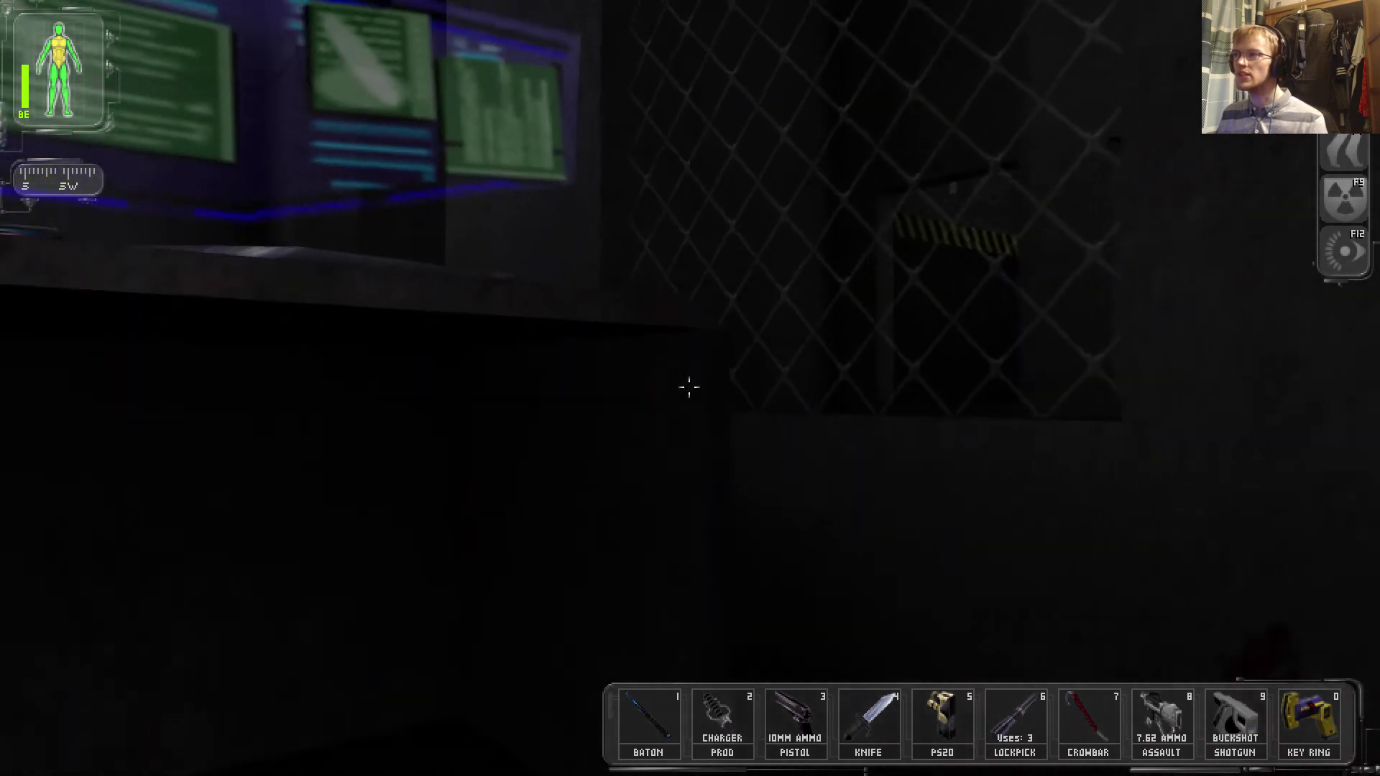
Pick up and drop the loose wall screen, then walk to the body by the couch
right_click(688, 387)
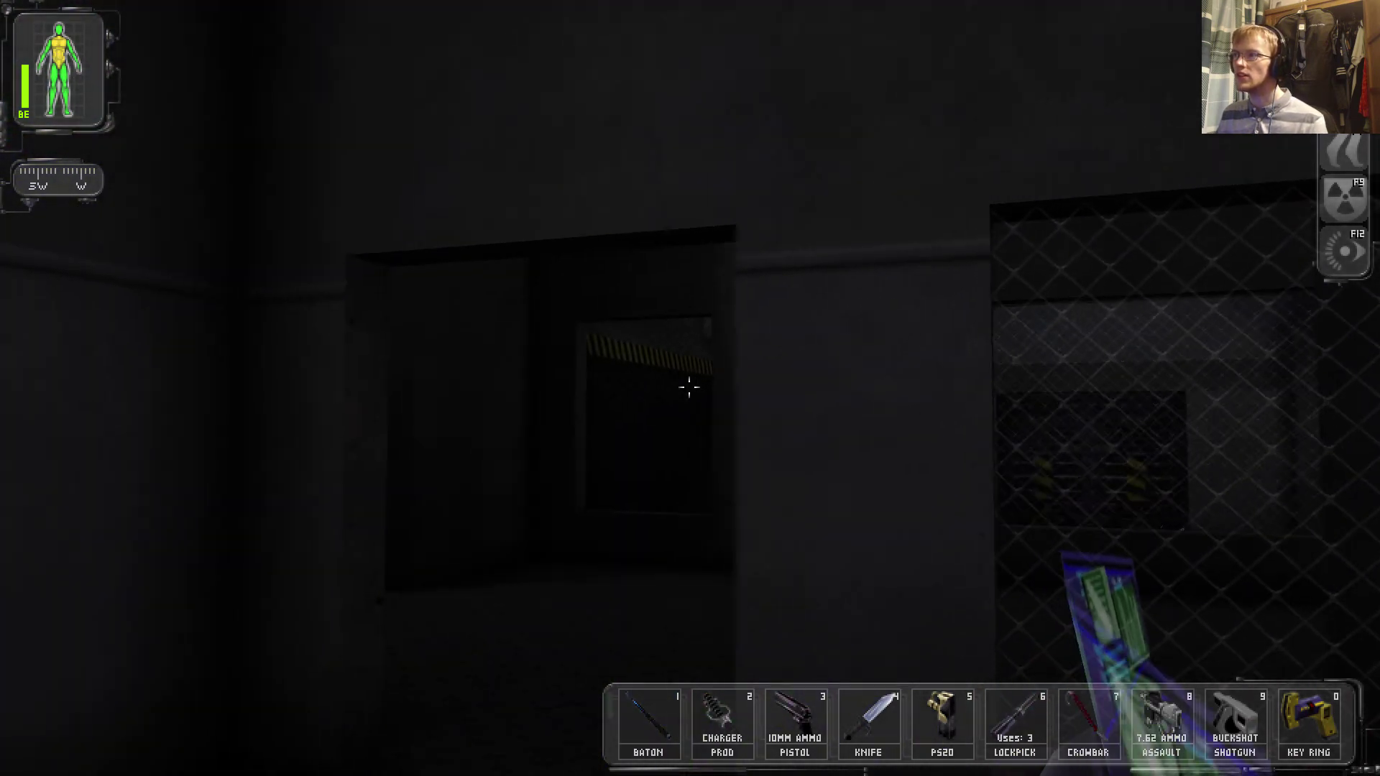
right_click(689, 387)
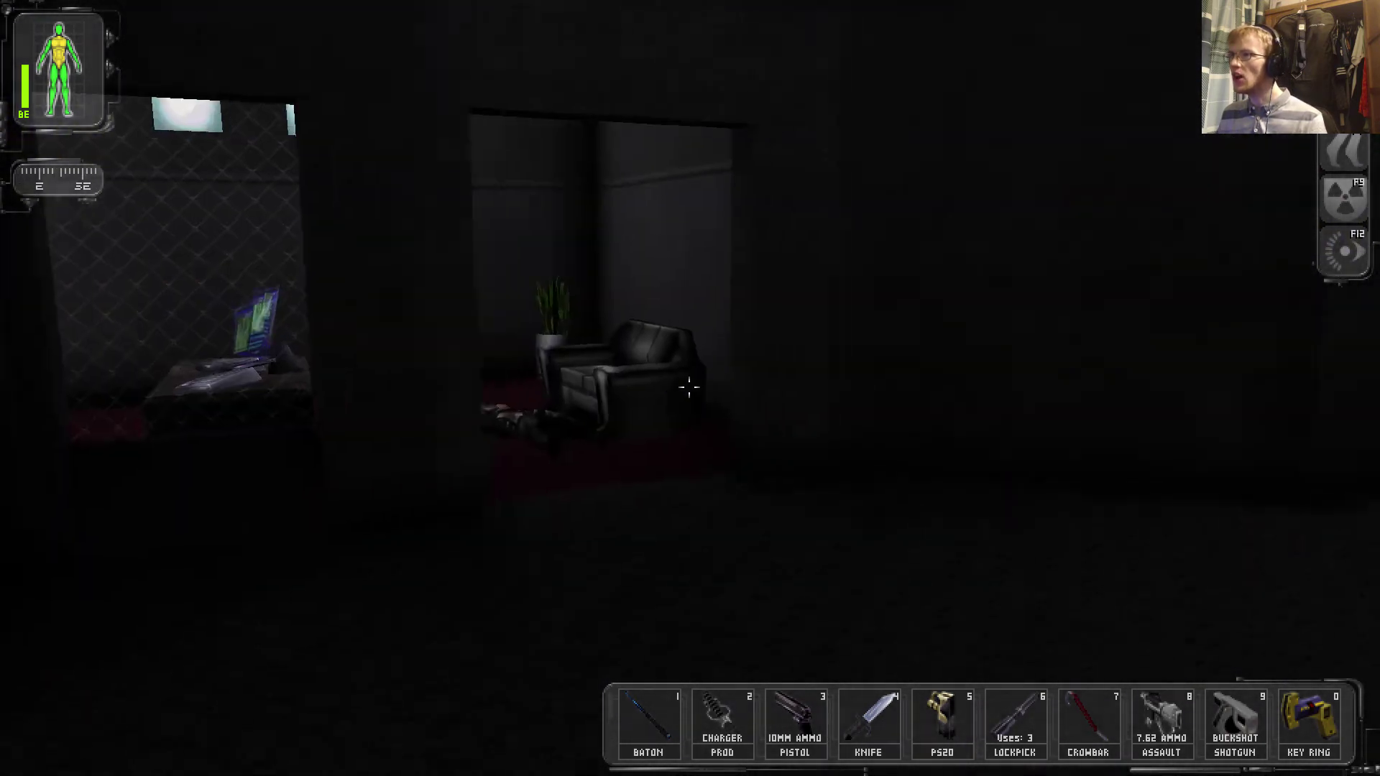
key("w")
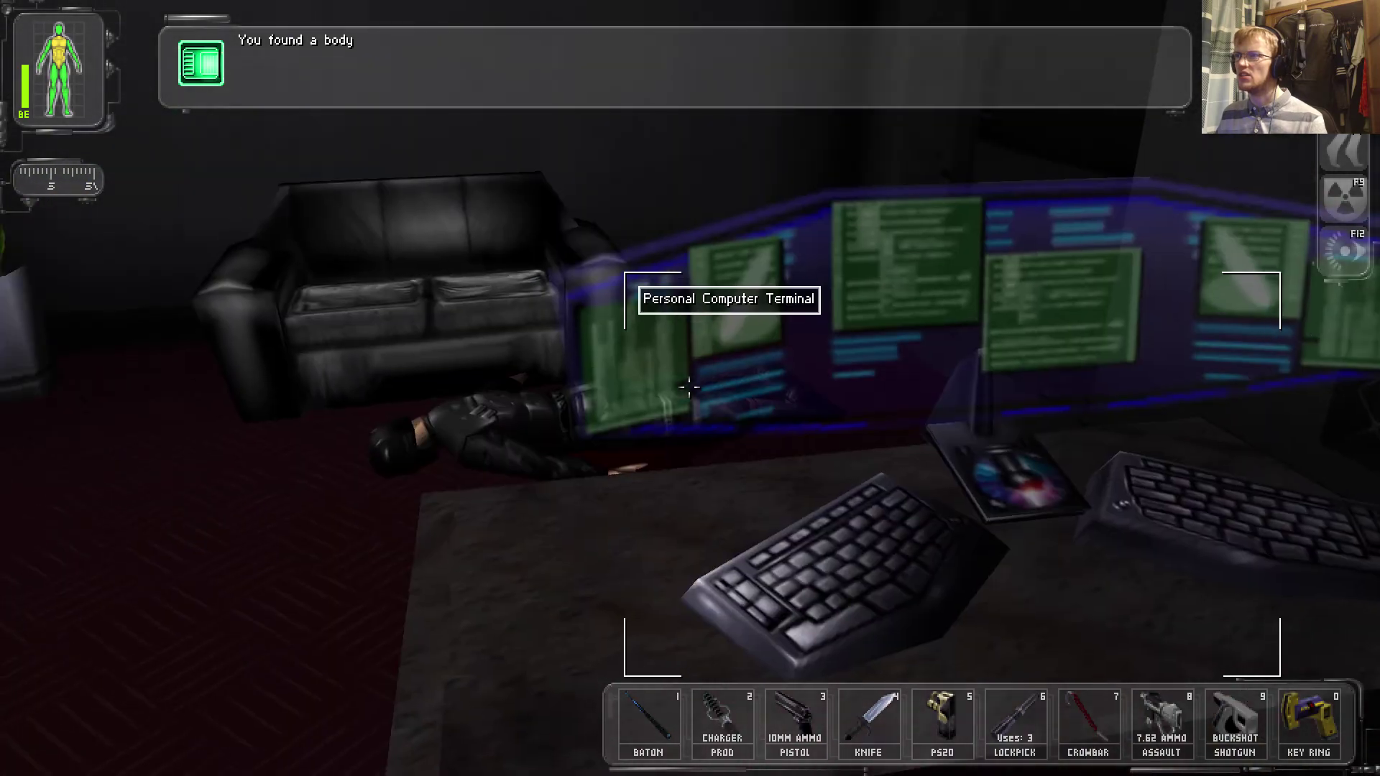
Hack the office Personal Computer Terminal, find its email inbox empty, and log out
right_click(689, 386)
left_click(1126, 135)
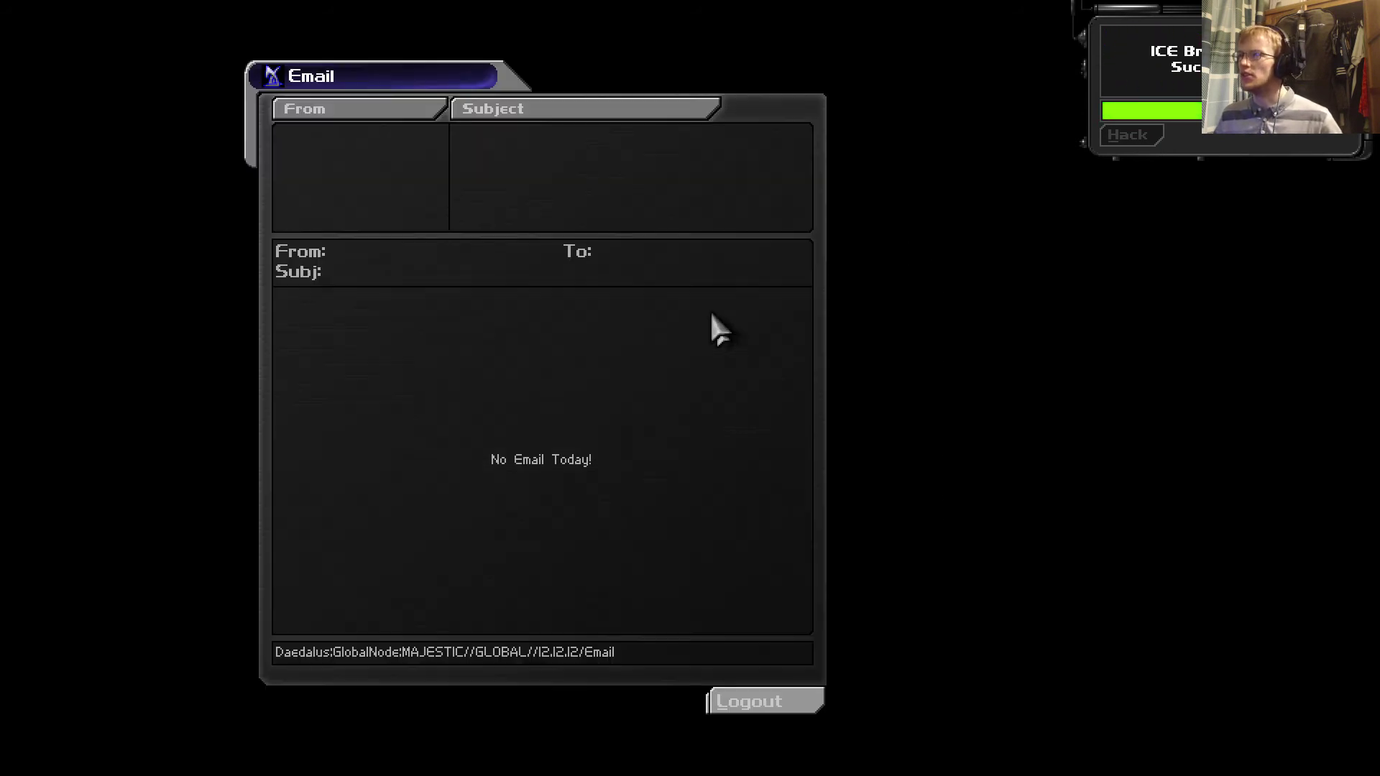
left_click(765, 698)
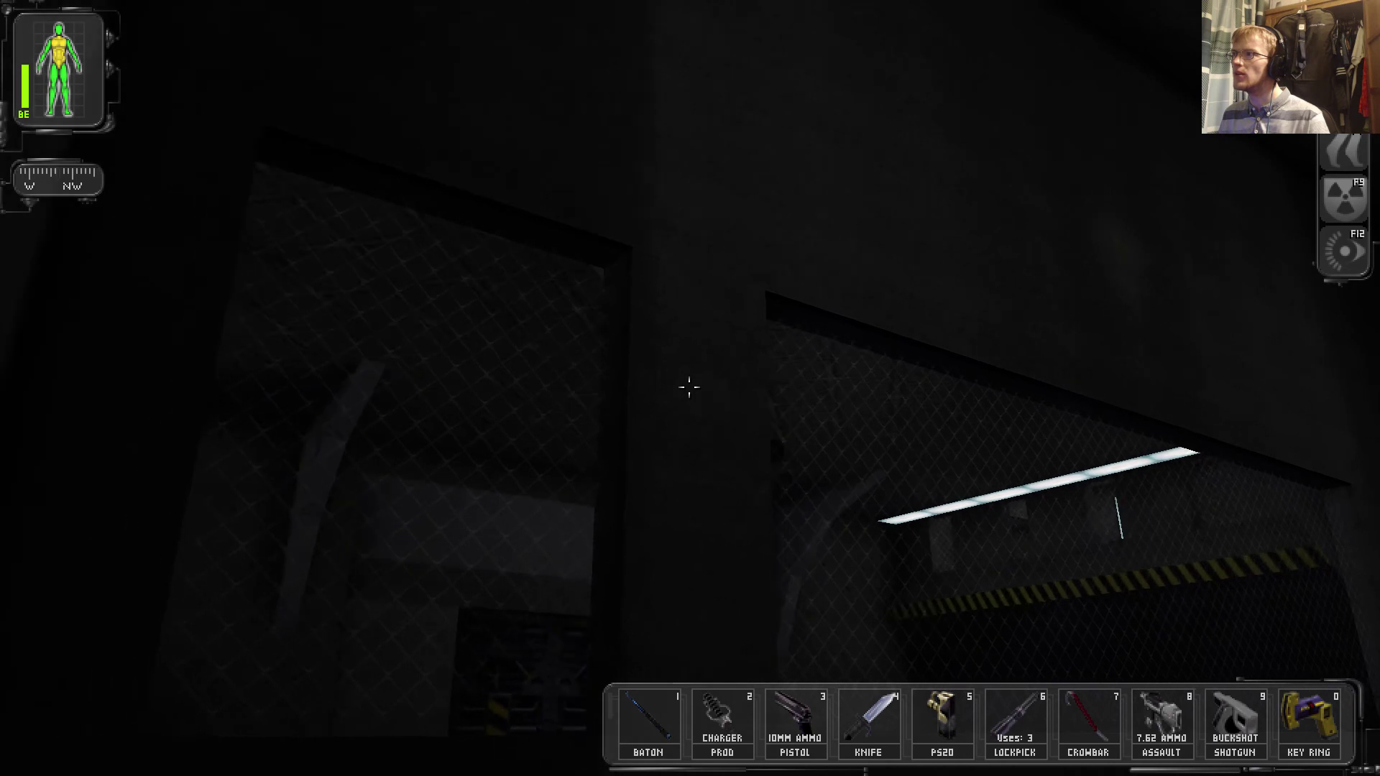
Save the game again from the main menu's Save Game list
key("Escape")
left_click(595, 206)
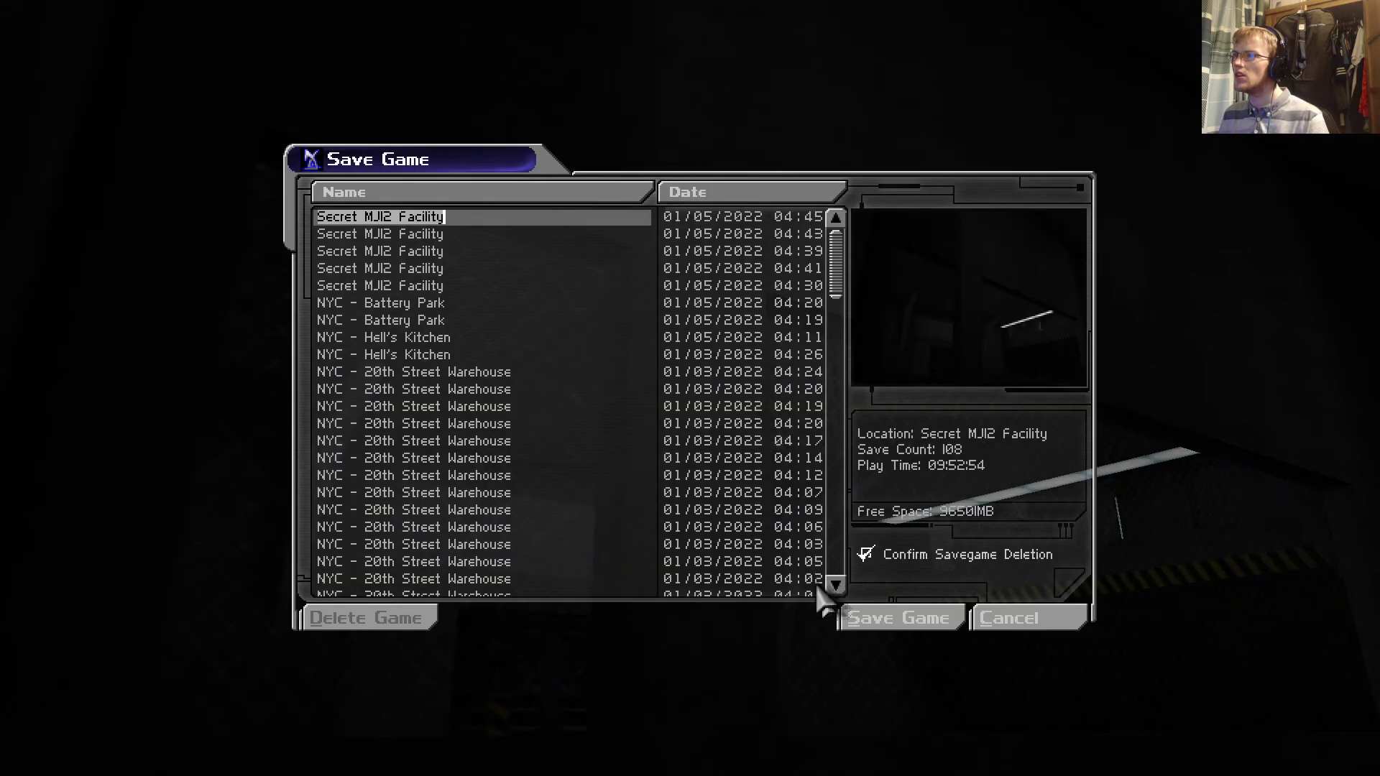
left_click(854, 619)
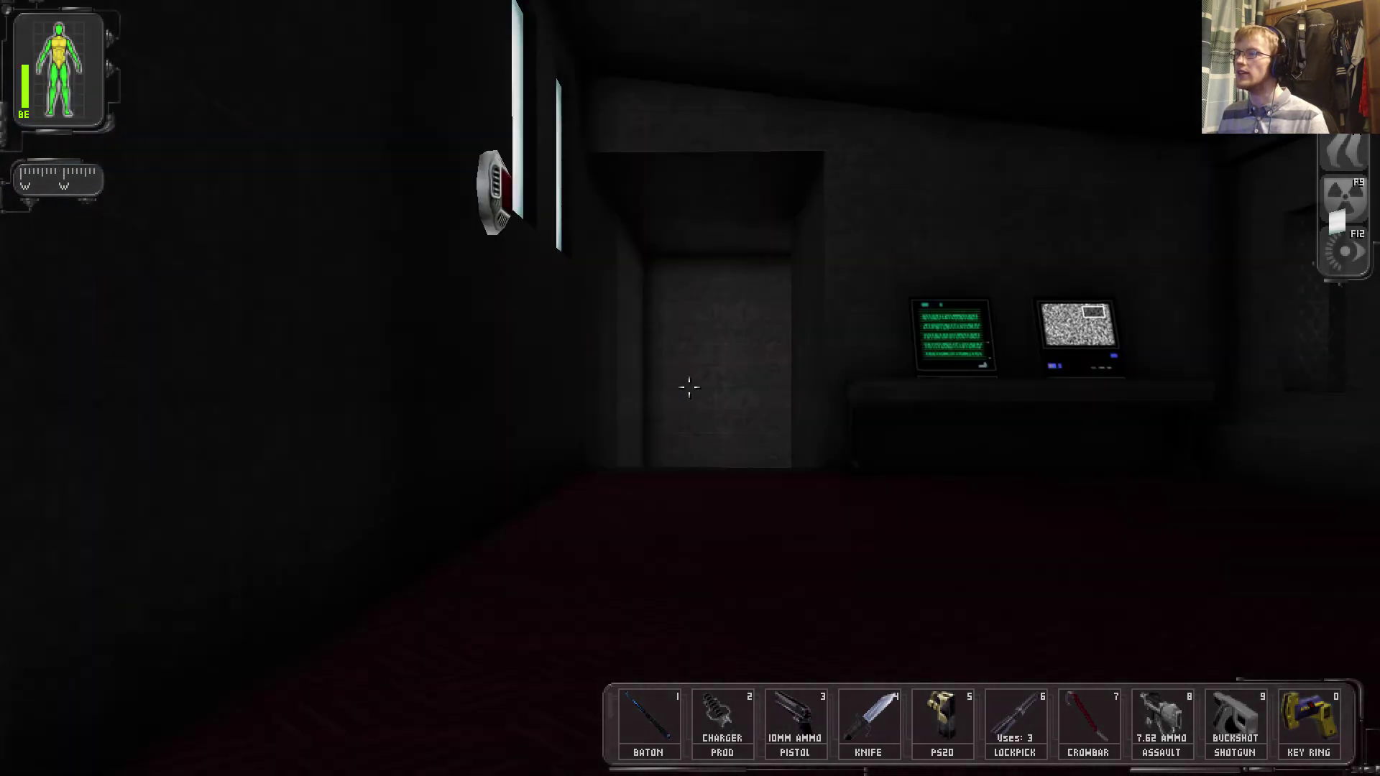
Hack the Security Computer Terminal, set the containment cell camera to Off, and log out
key("w")
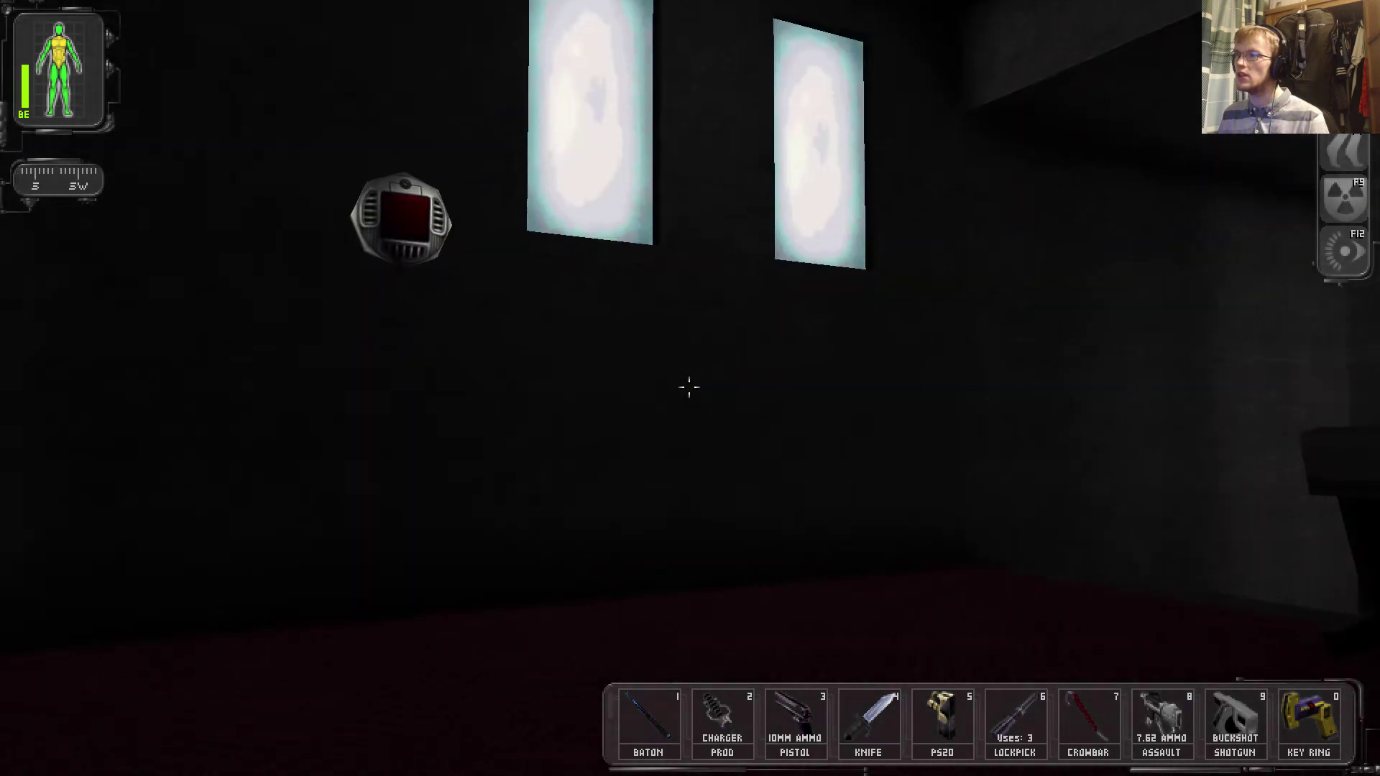
key("w")
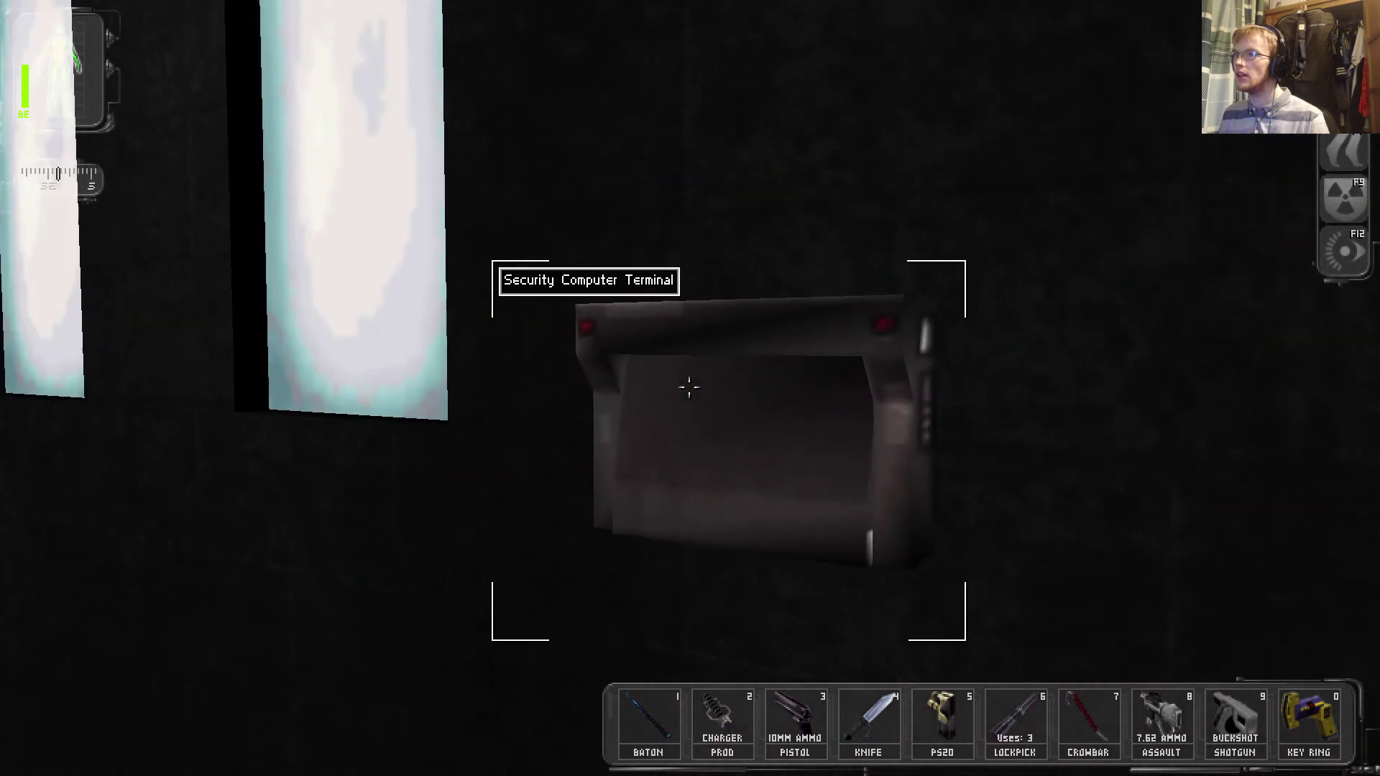
right_click(690, 387)
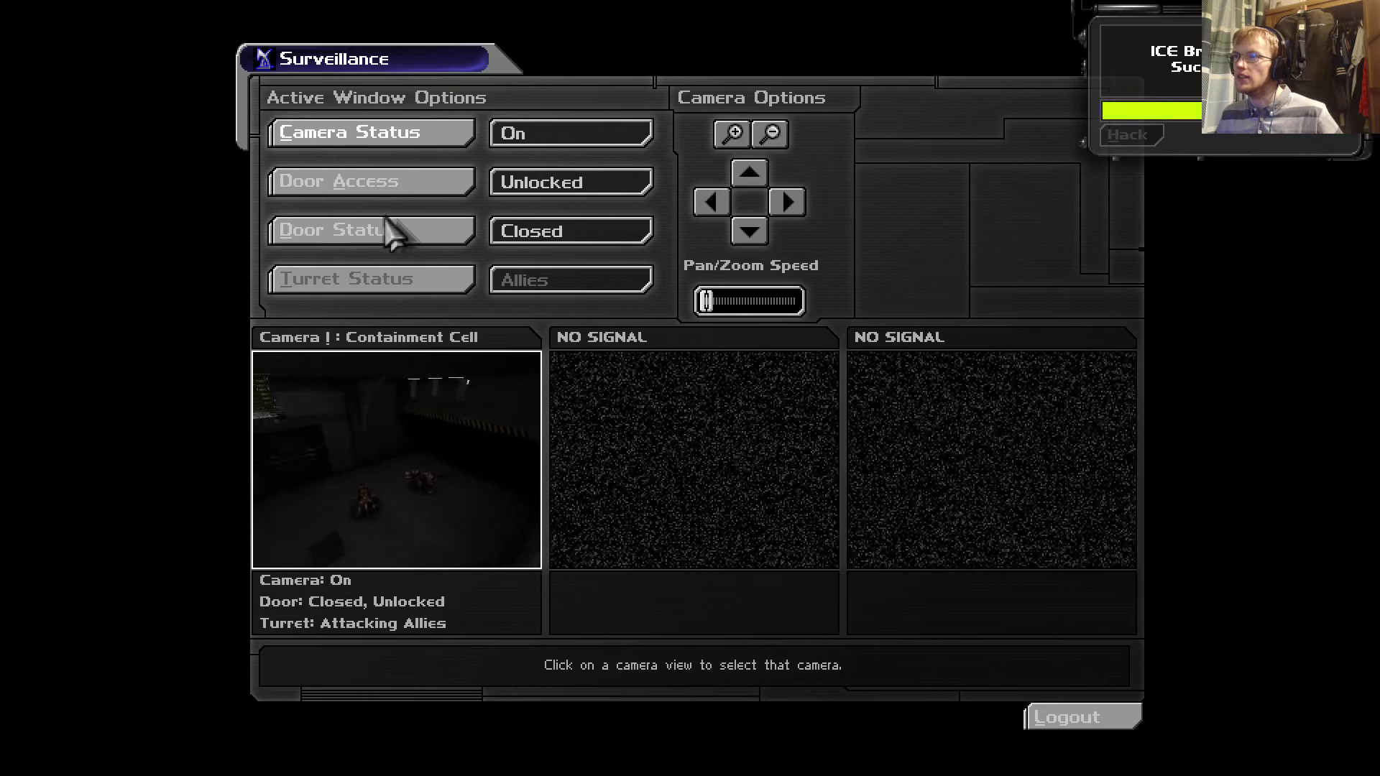
left_click(384, 138)
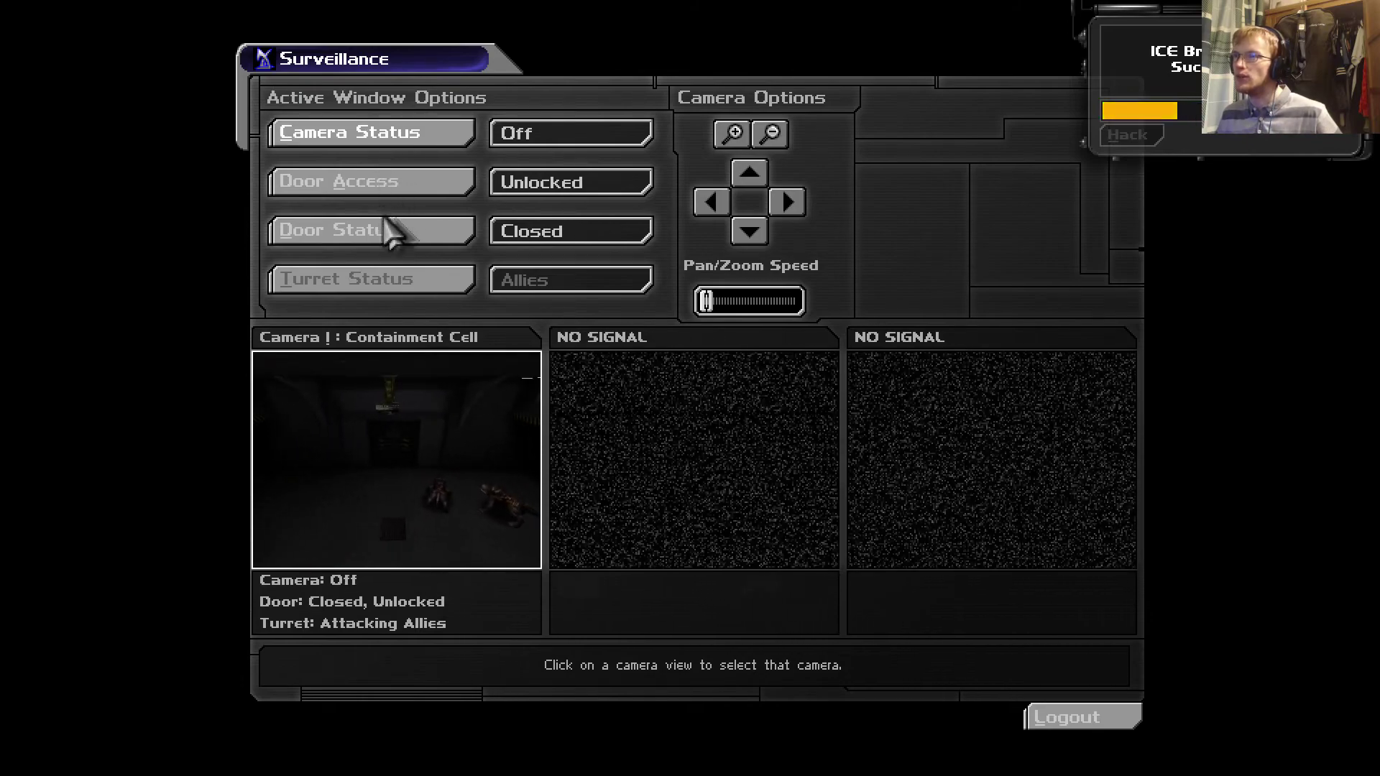
key("Escape")
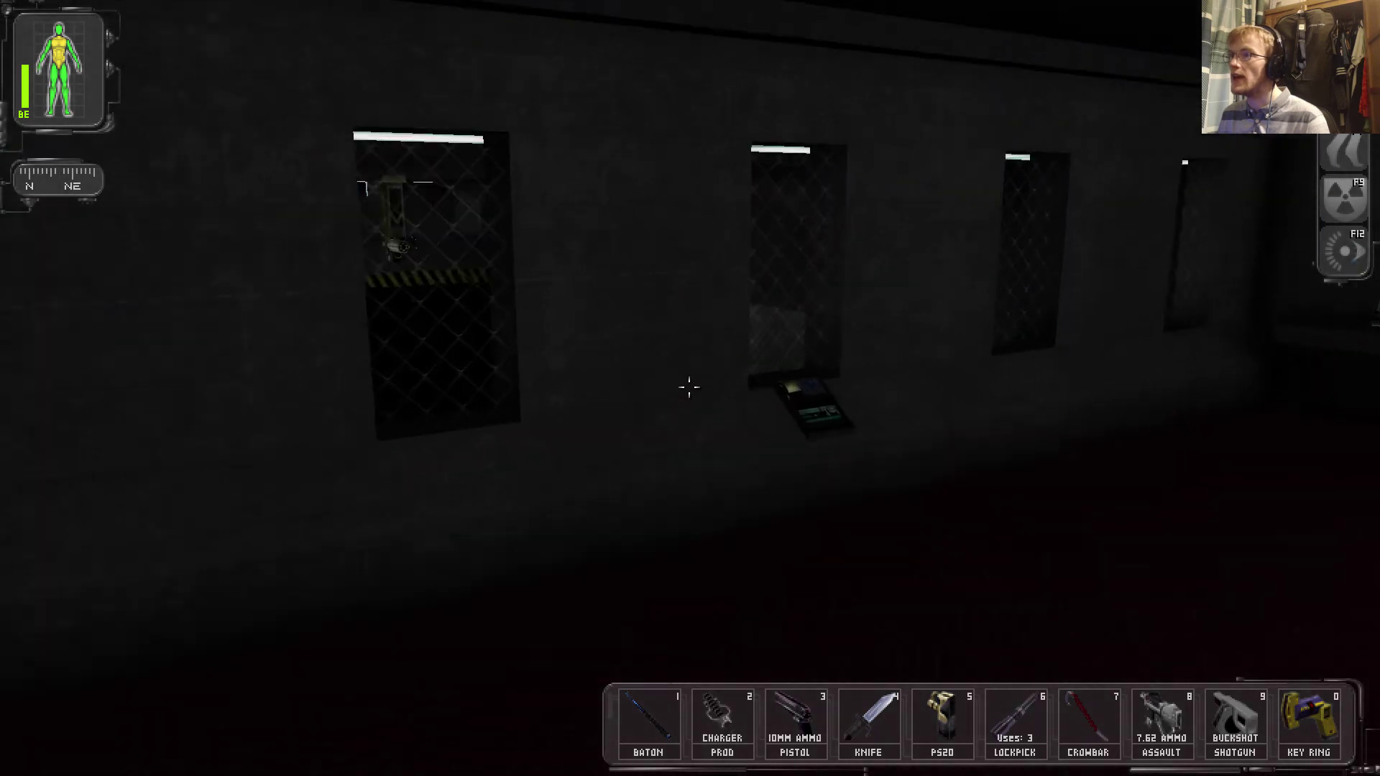
Walk along the chain-link fence and through the doorway to the room with the table
key("w")
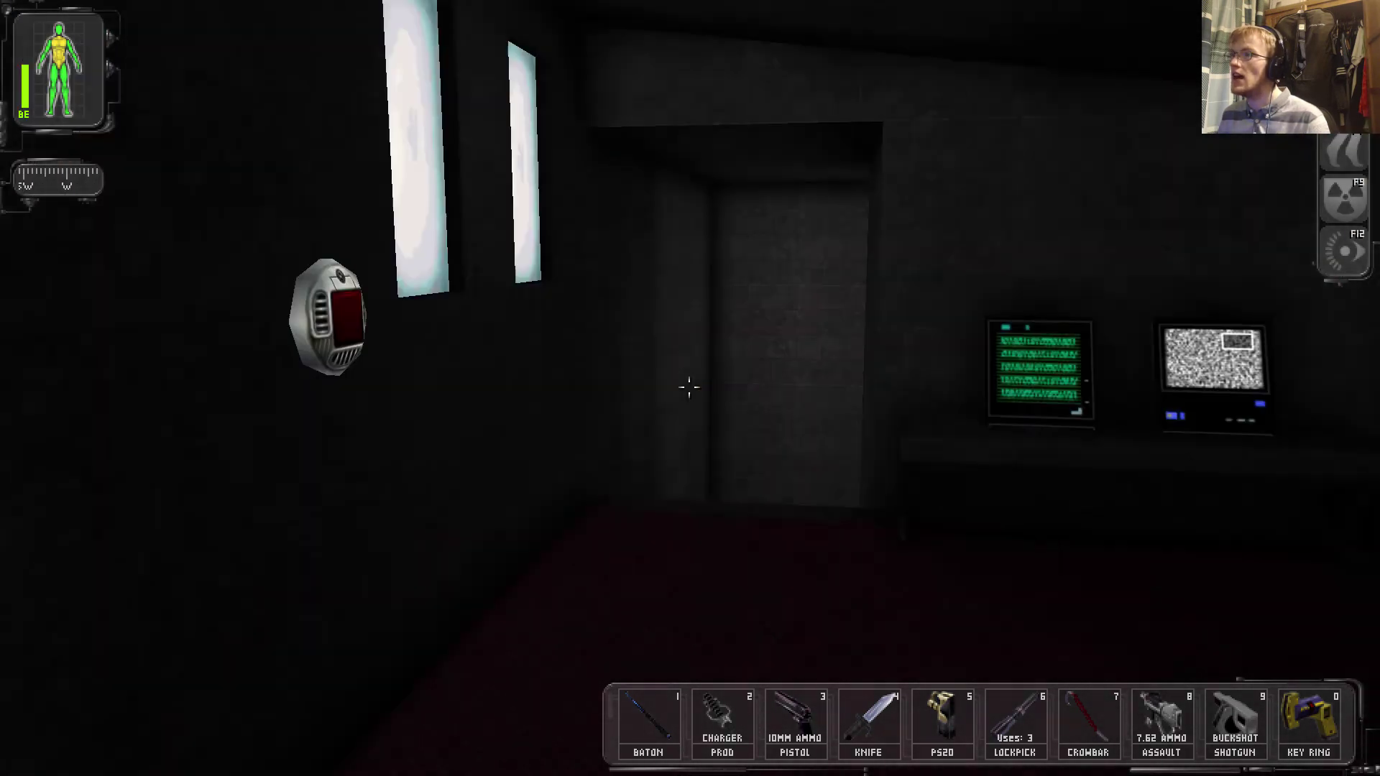
key("w")
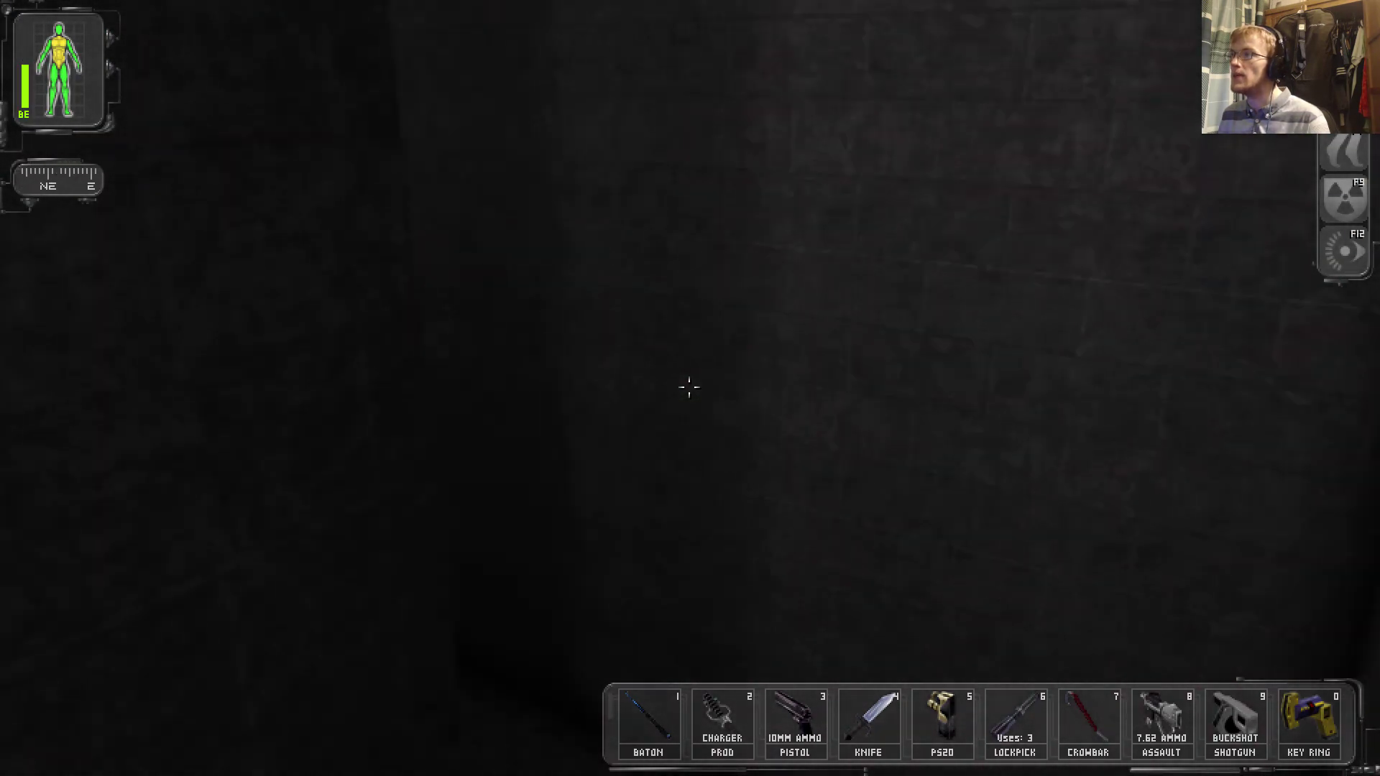
key("w")
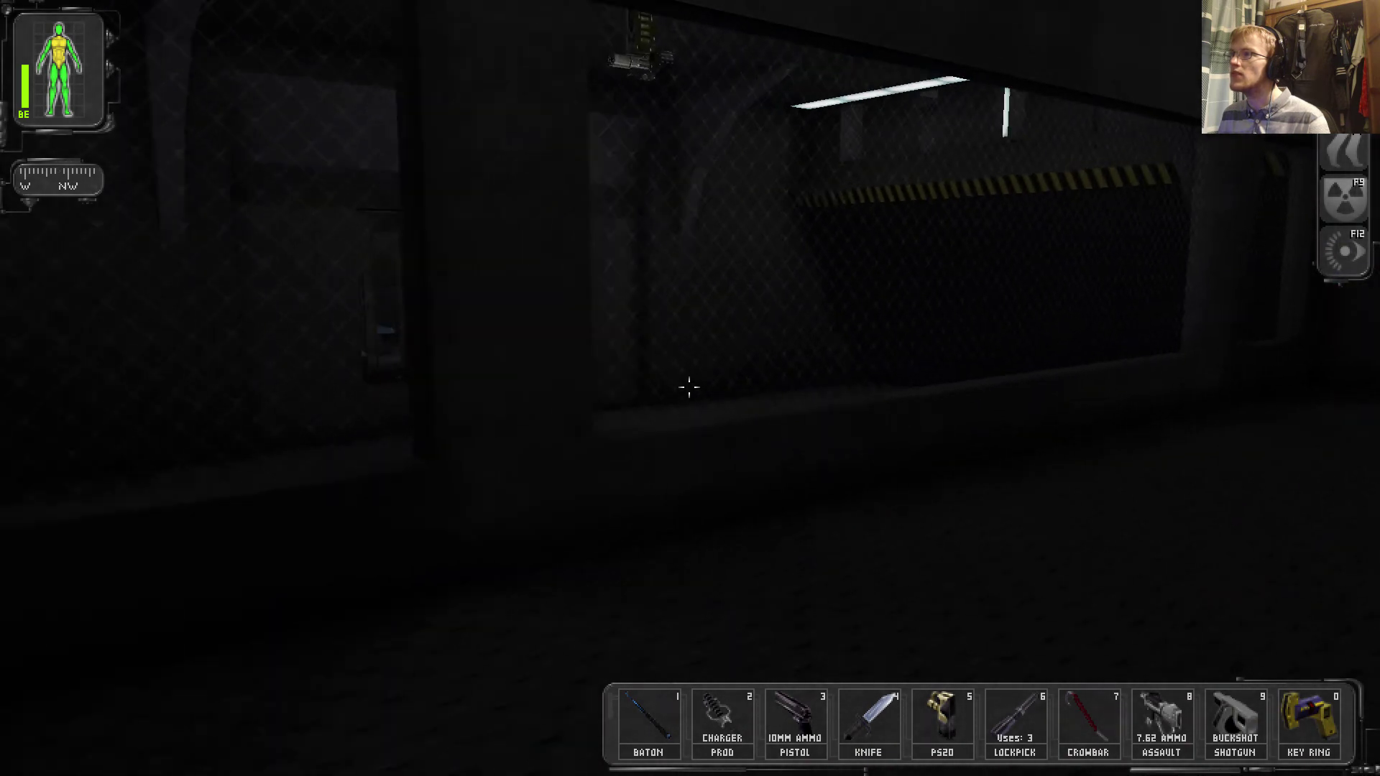
key("w")
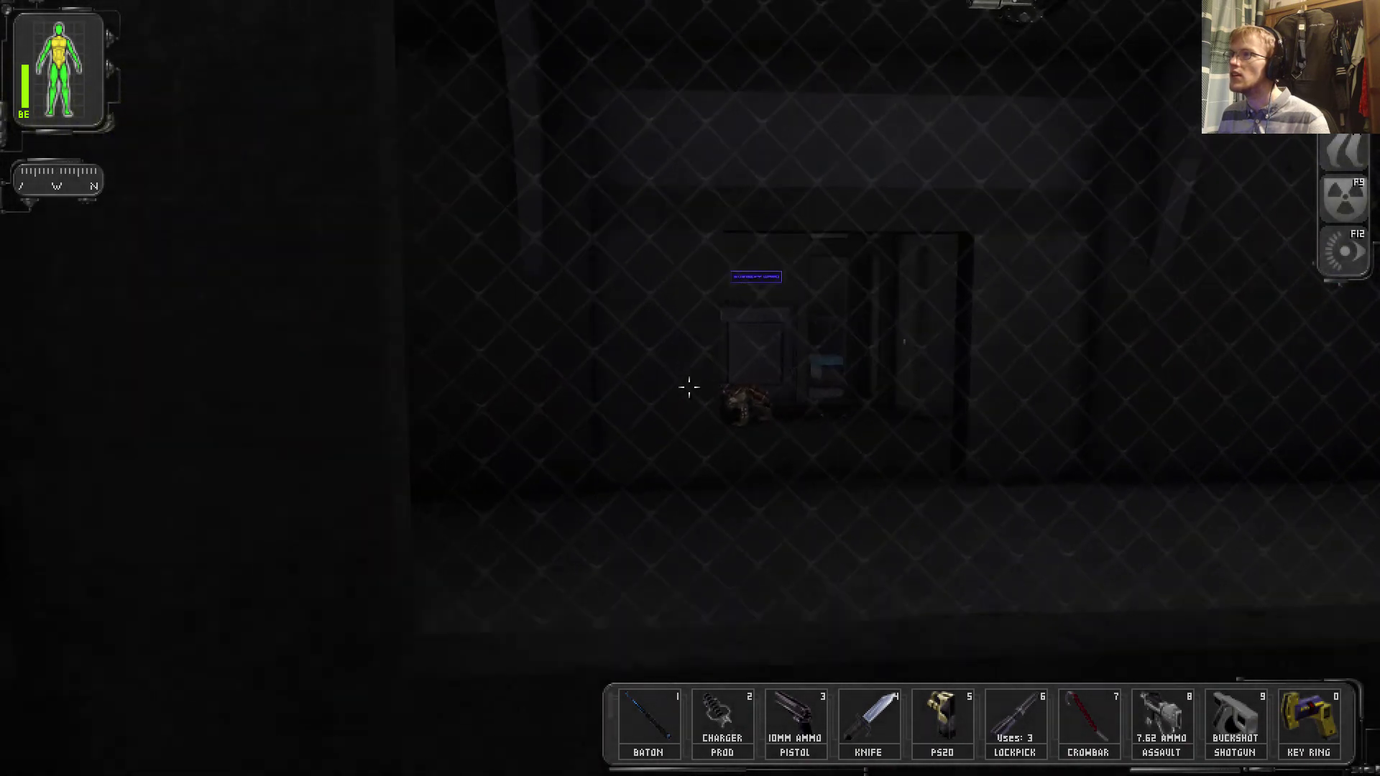
key("w")
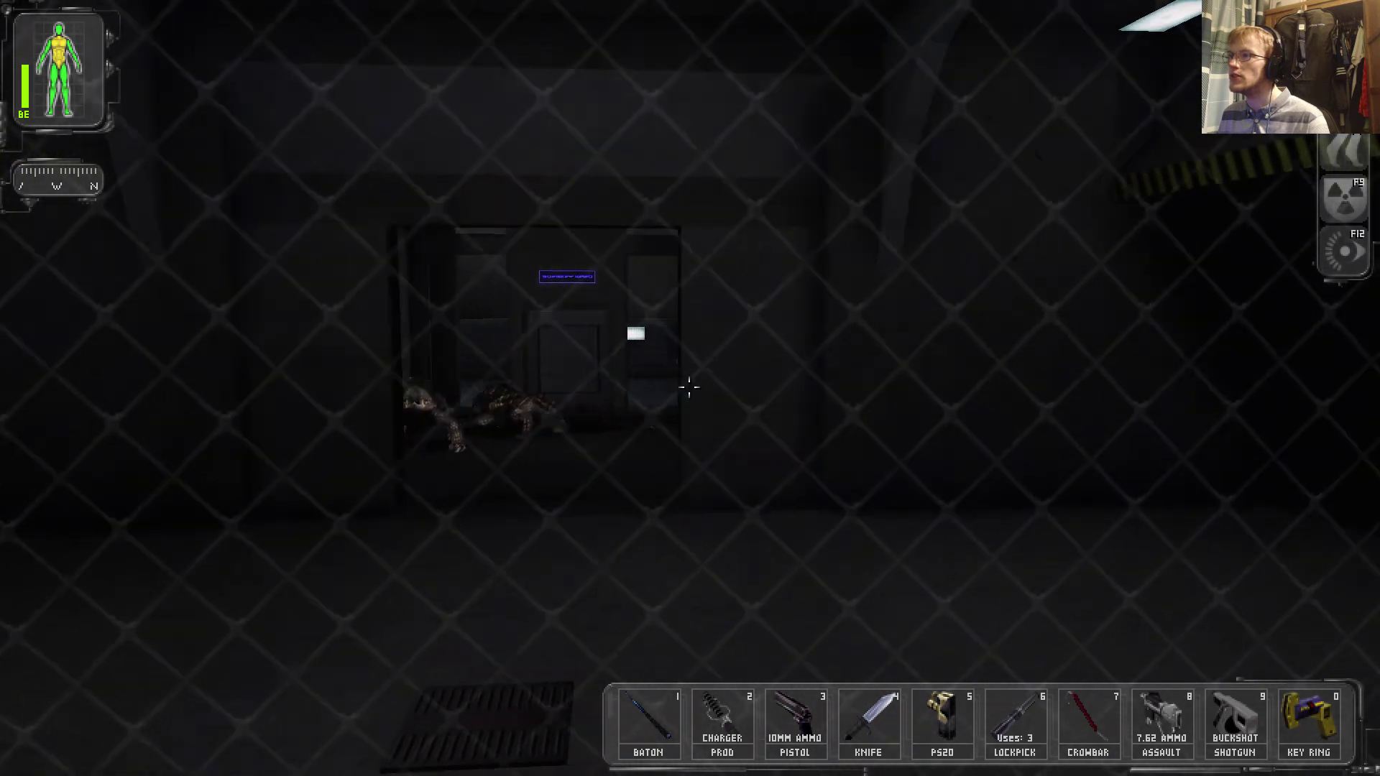
key("w")
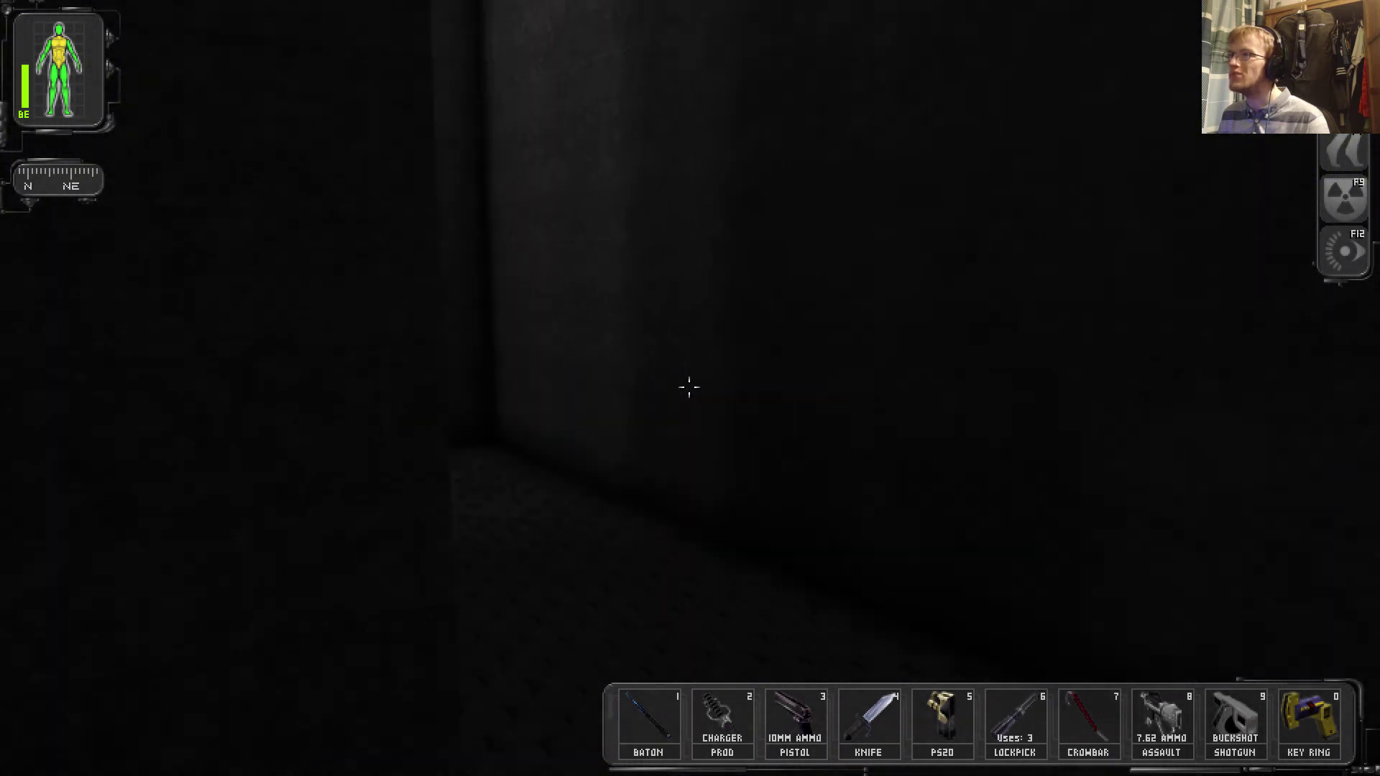
key("w")
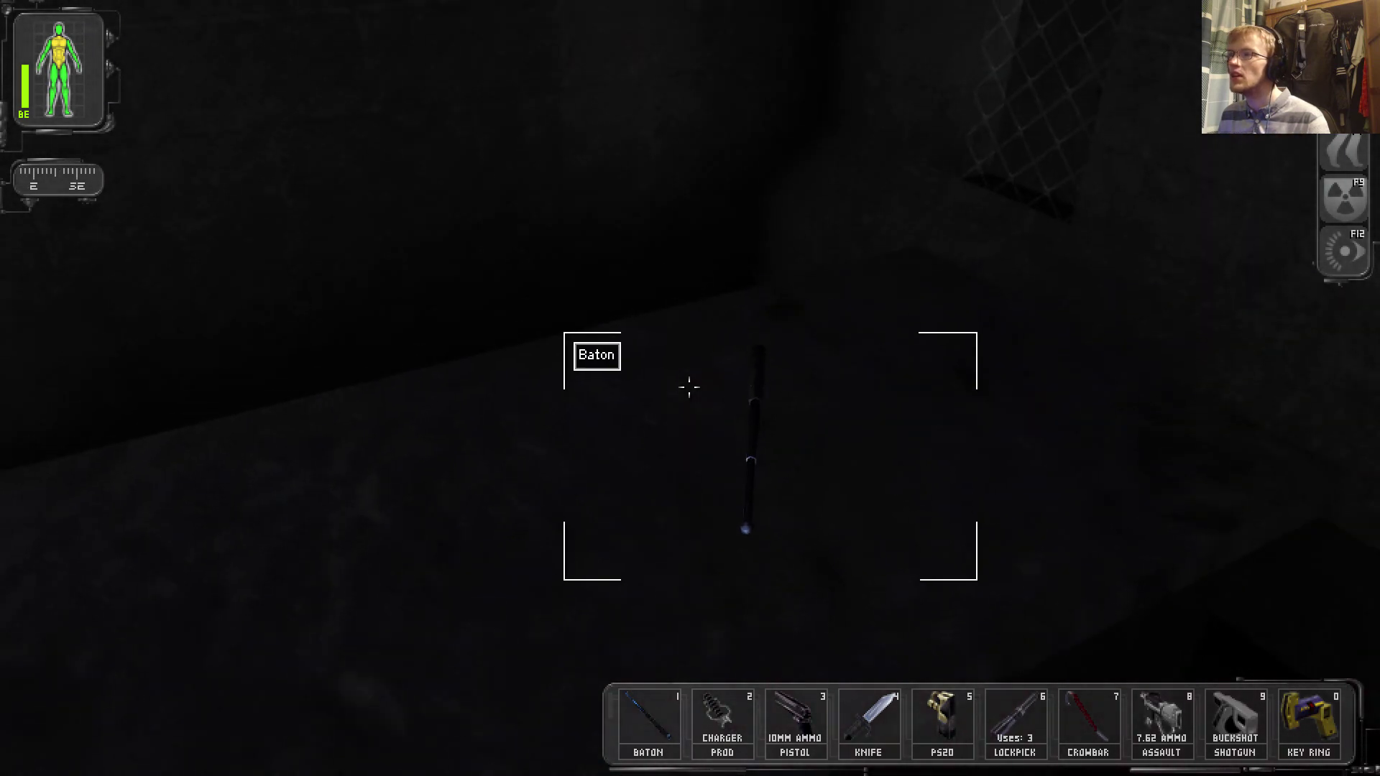
Try the baton on the table, then read the datacube giving login MJ12, password INVADER
right_click(689, 387)
key("w")
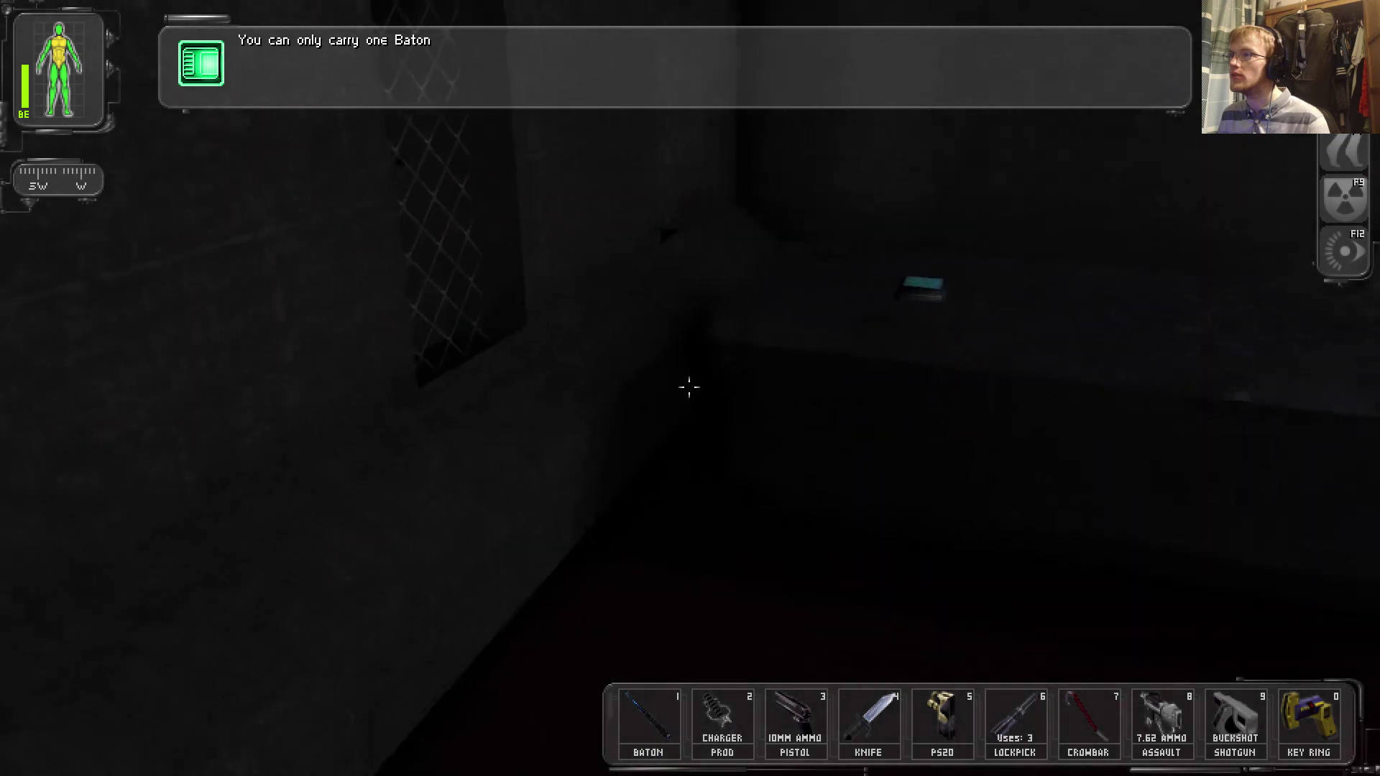
right_click(689, 388)
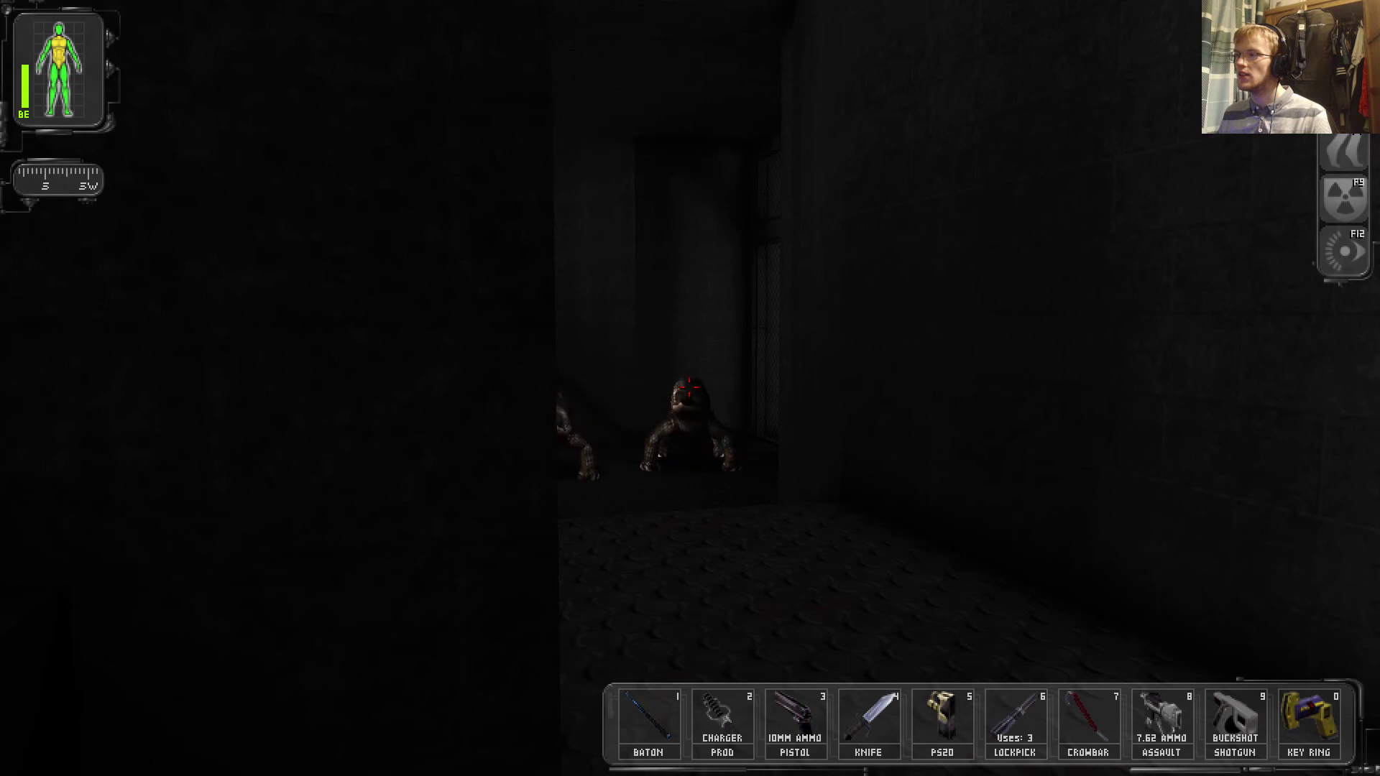
Draw the shotgun and blast the creature entering the alcove until the shells run out
key("9")
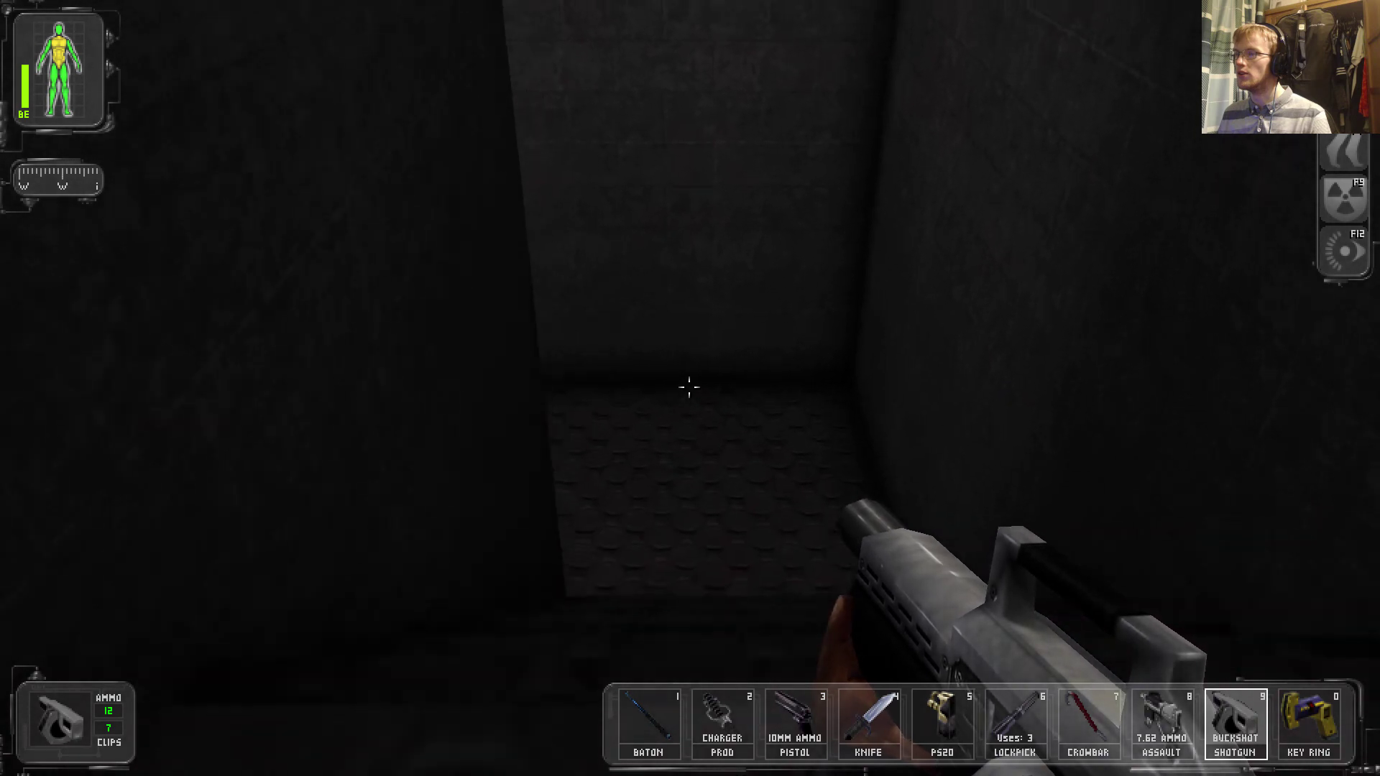
left_click(688, 386)
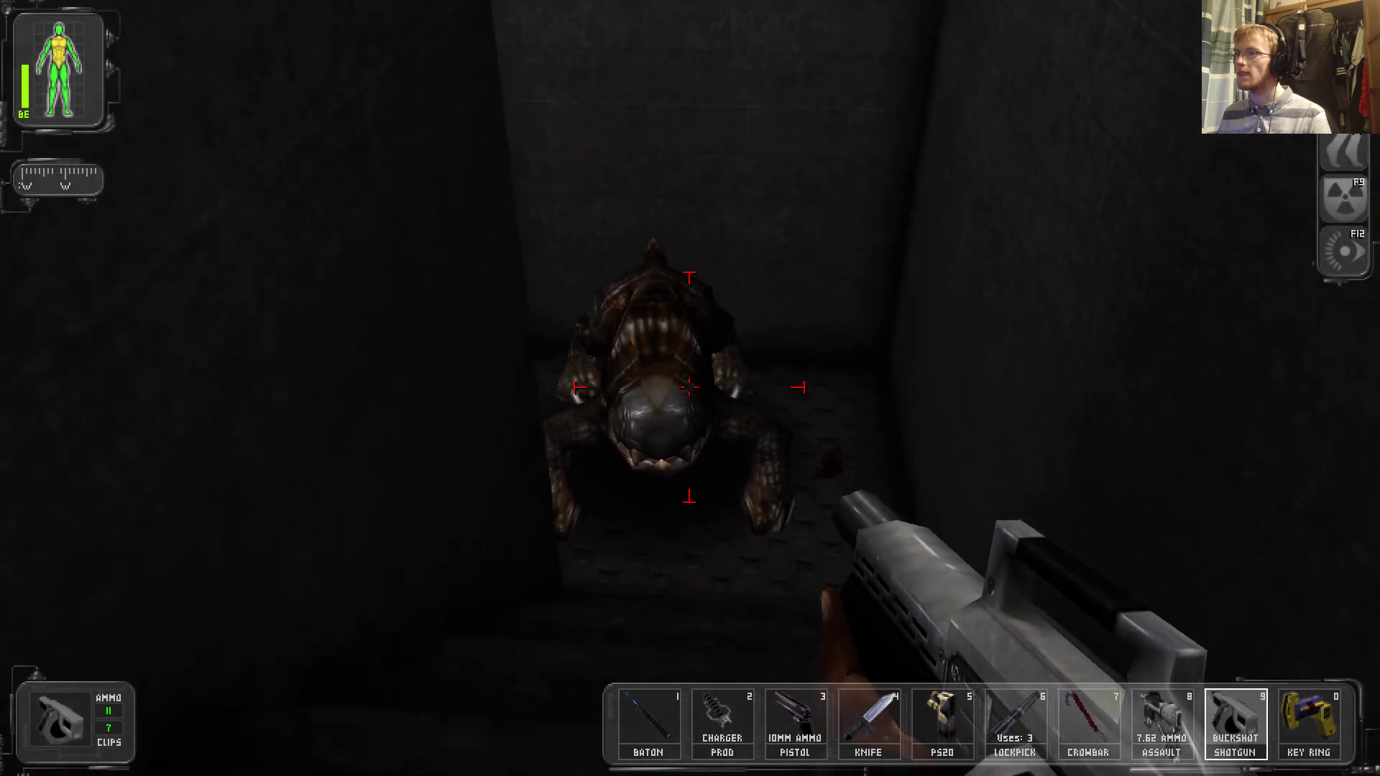
left_click(690, 386)
left_click(689, 387)
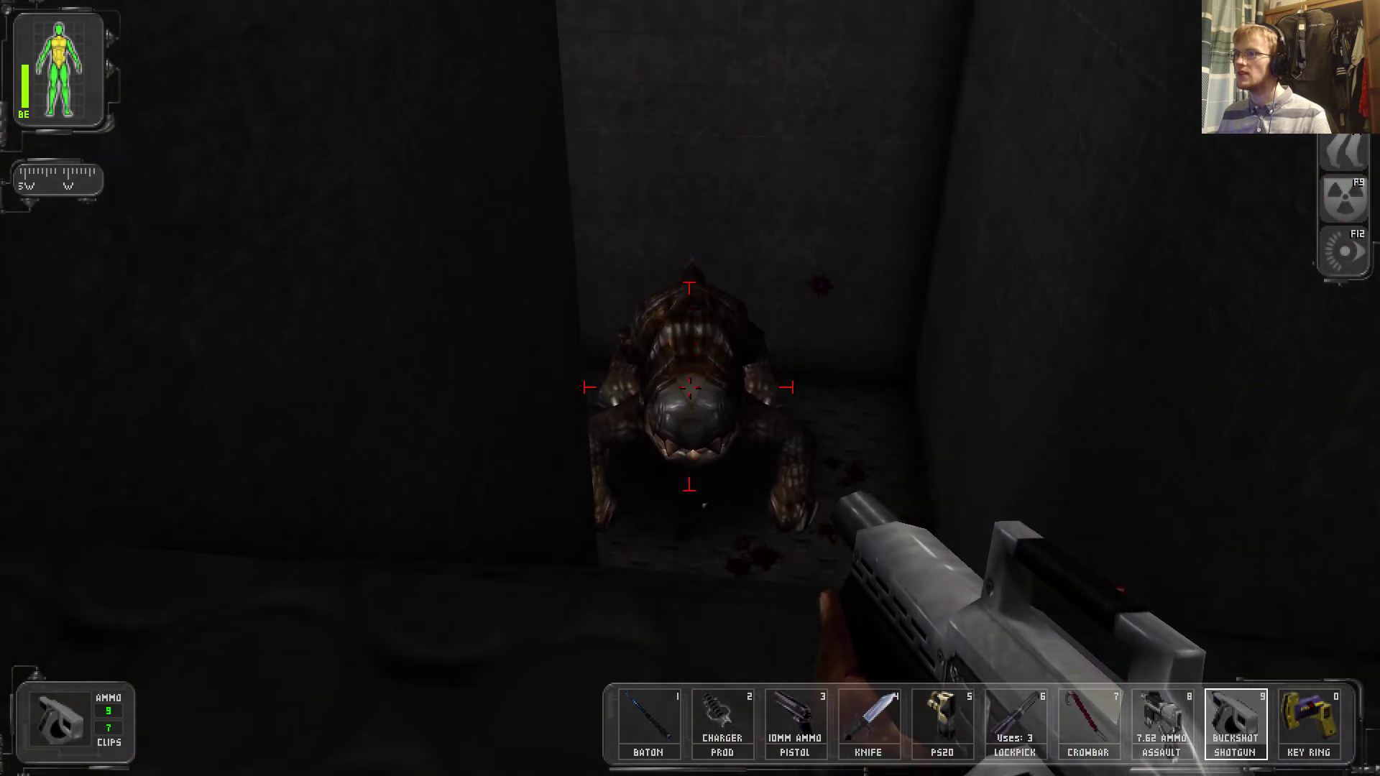
left_click(689, 386)
left_click(690, 386)
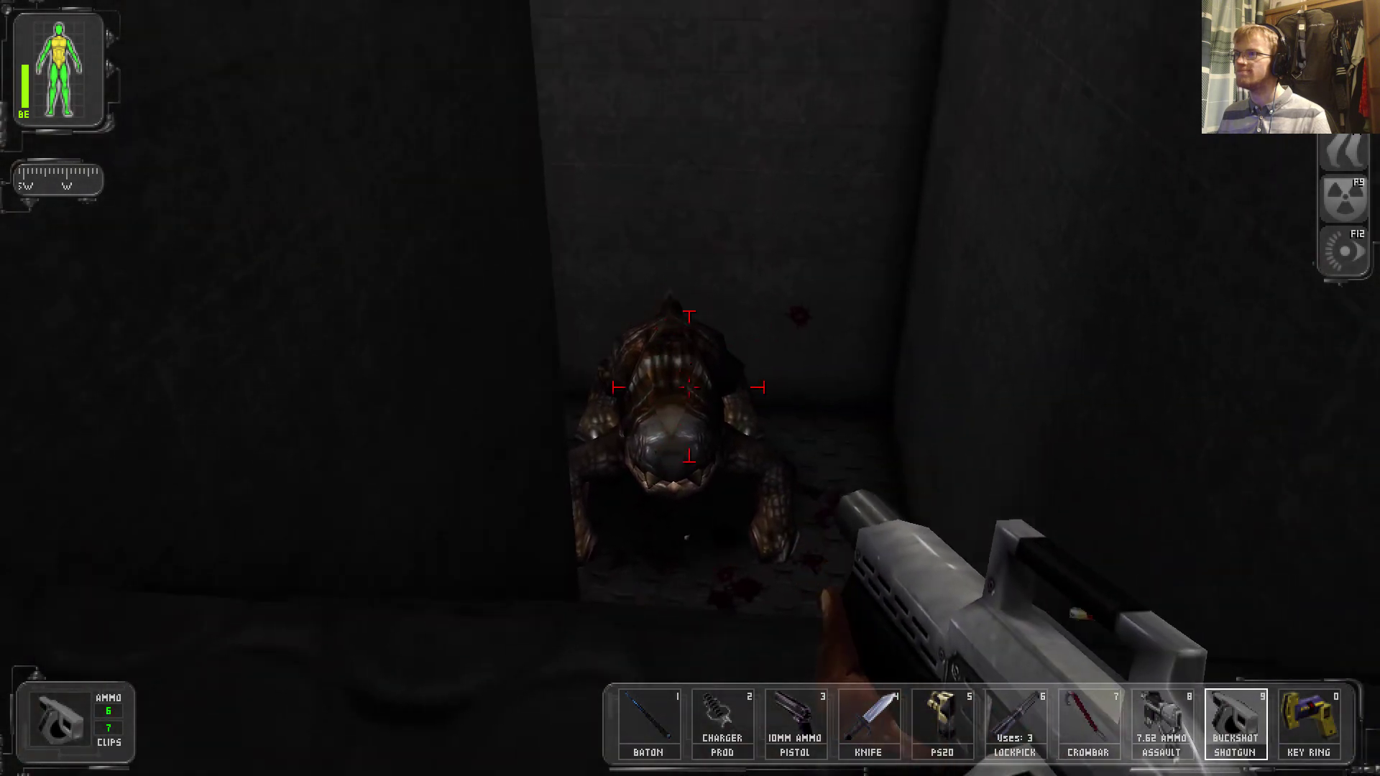
left_click(690, 386)
left_click(690, 386)
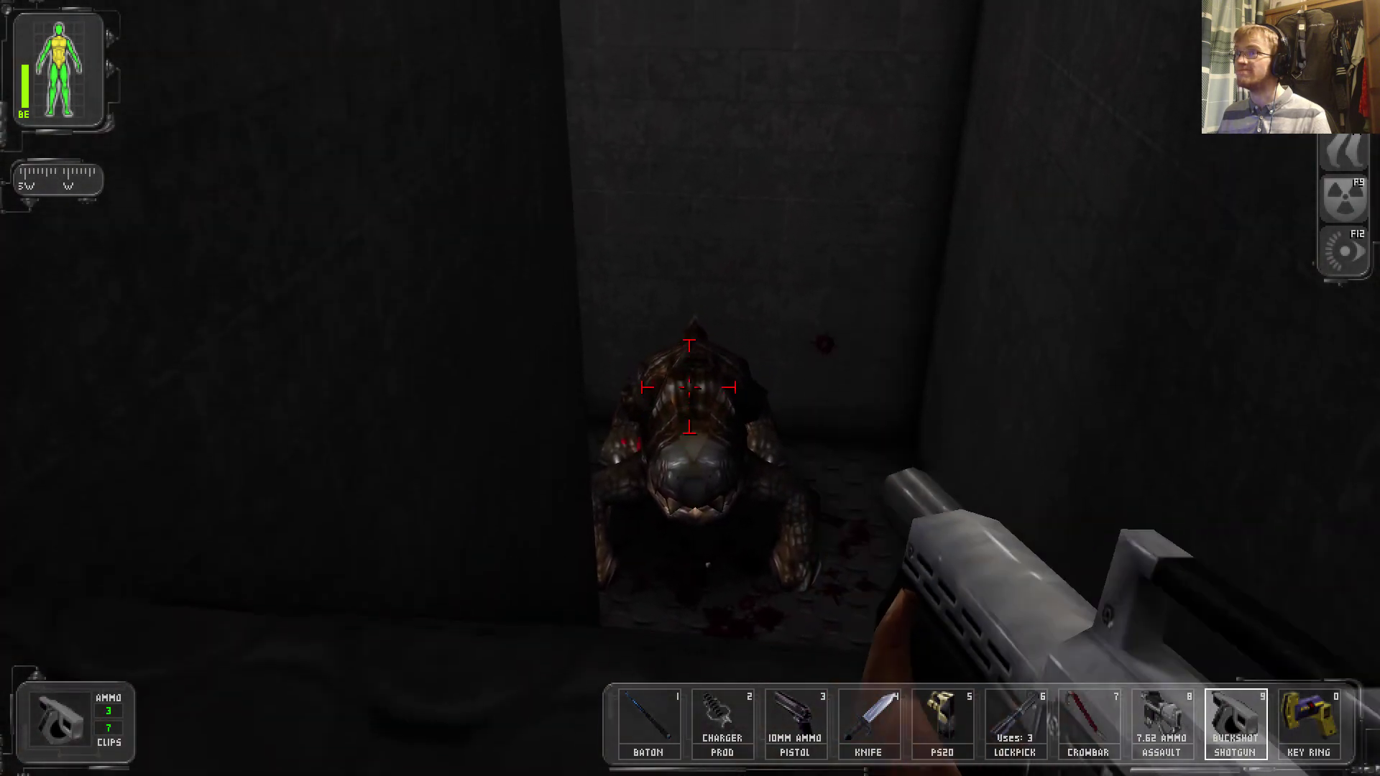
left_click(688, 387)
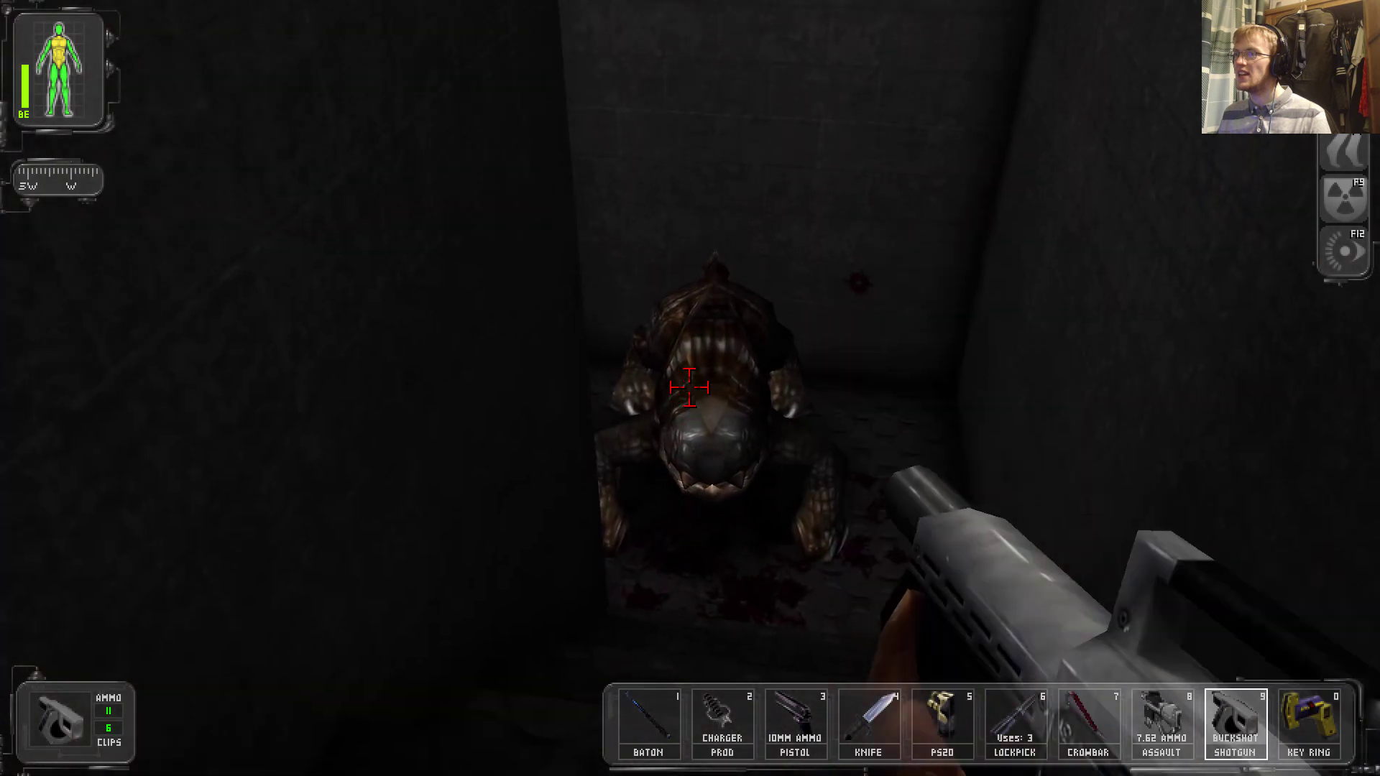
Reload and keep shotgunning the creatures advancing down the narrow passage
left_click(689, 387)
left_click(690, 386)
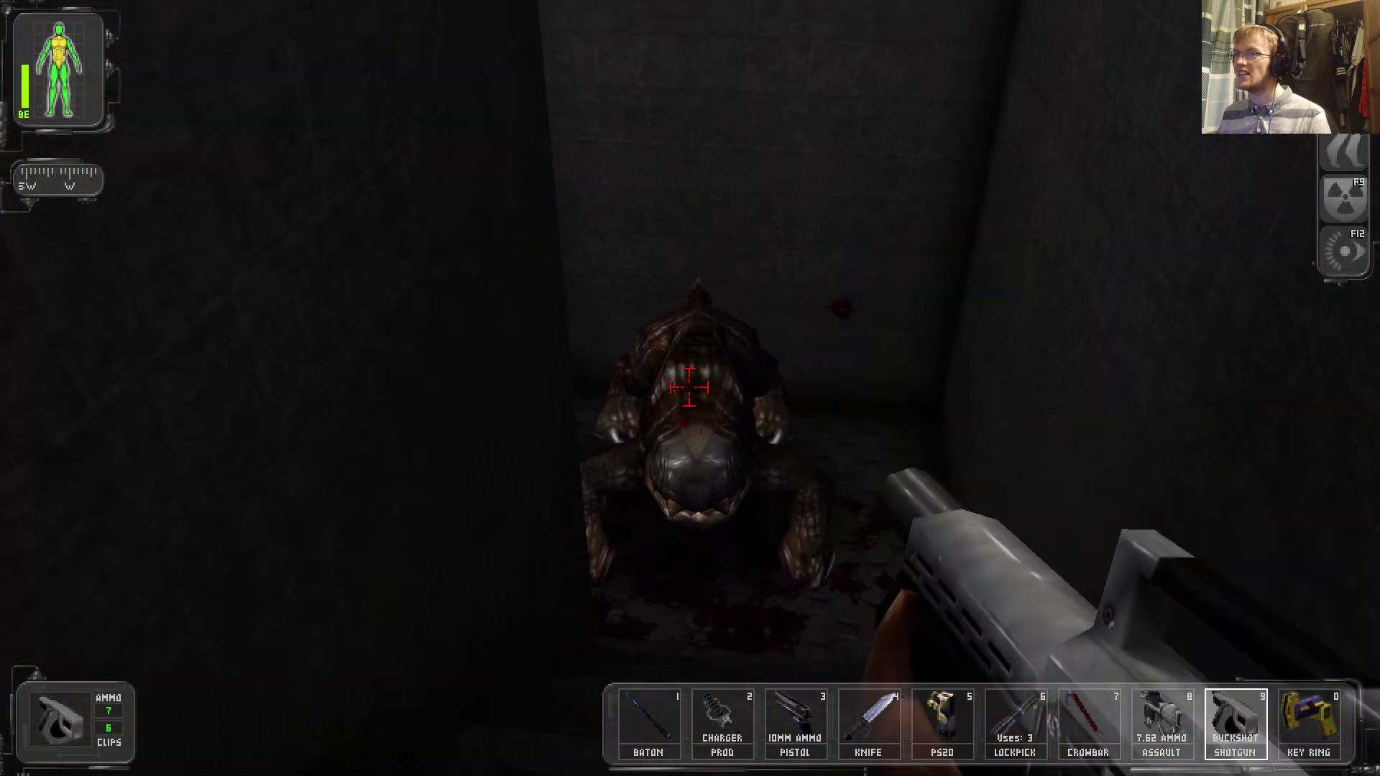
left_click(690, 386)
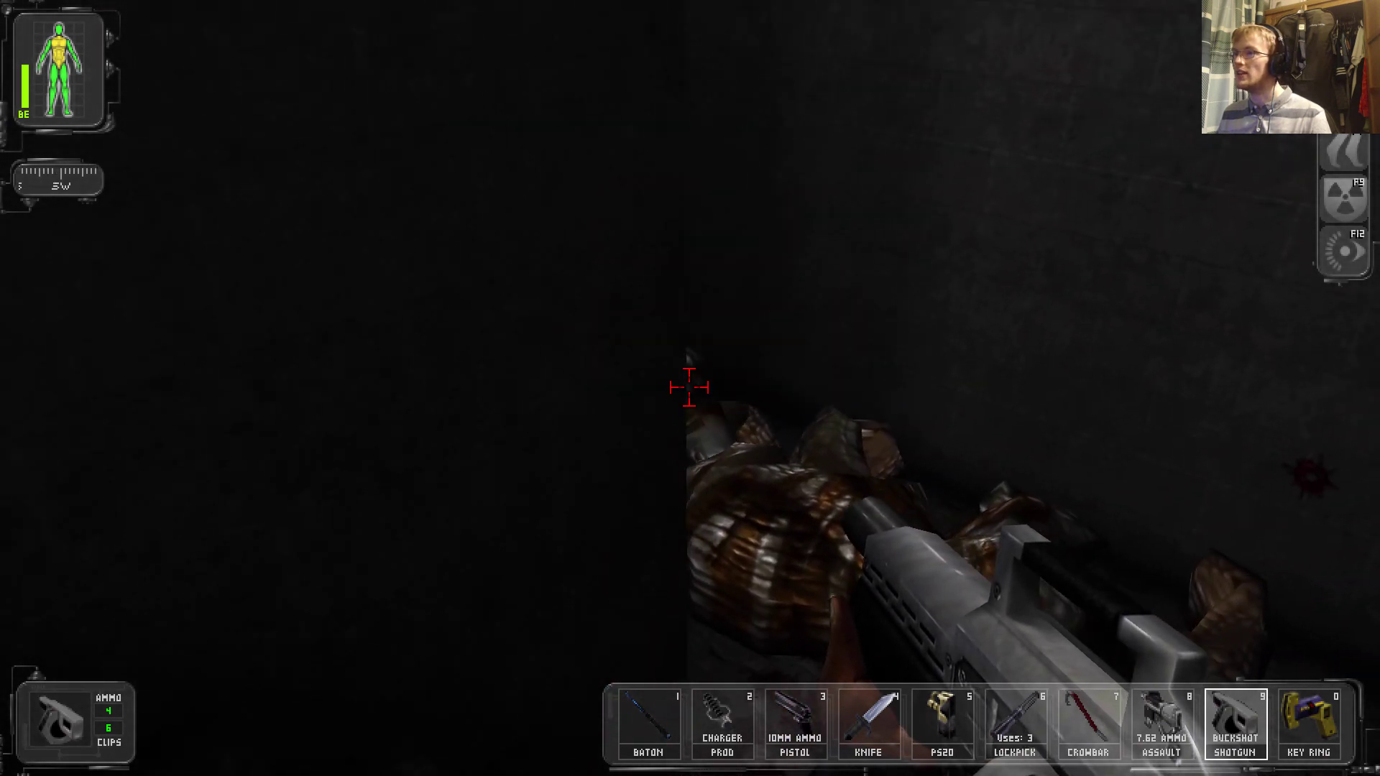
left_click(690, 387)
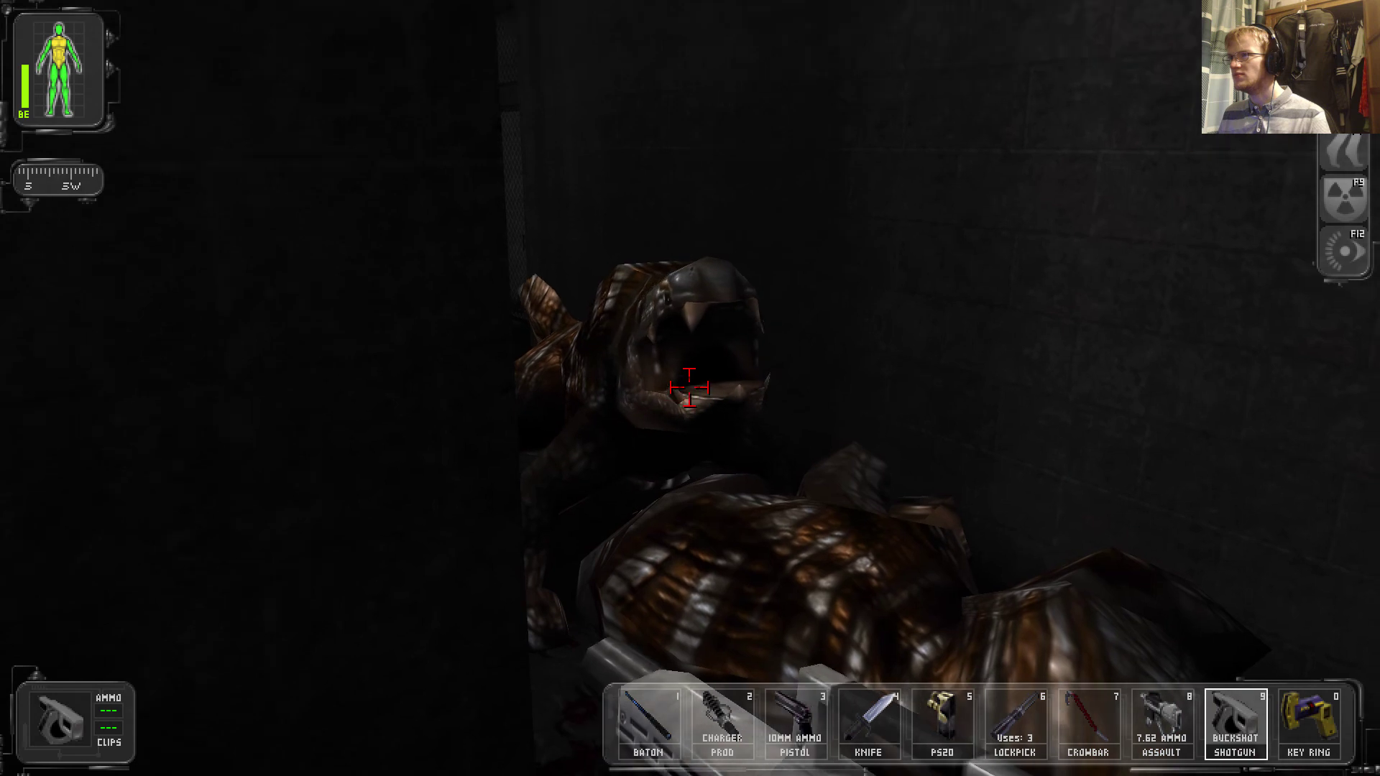
left_click(690, 386)
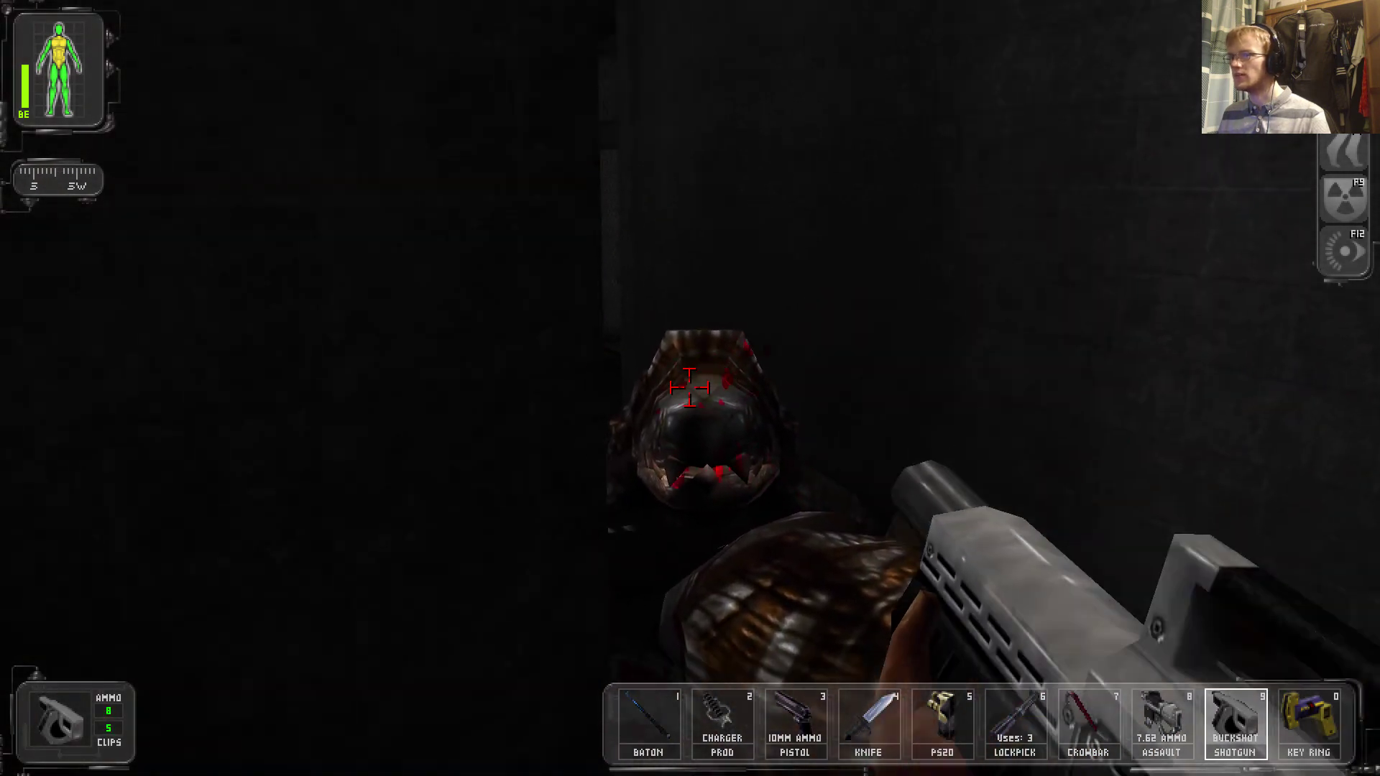
left_click(690, 386)
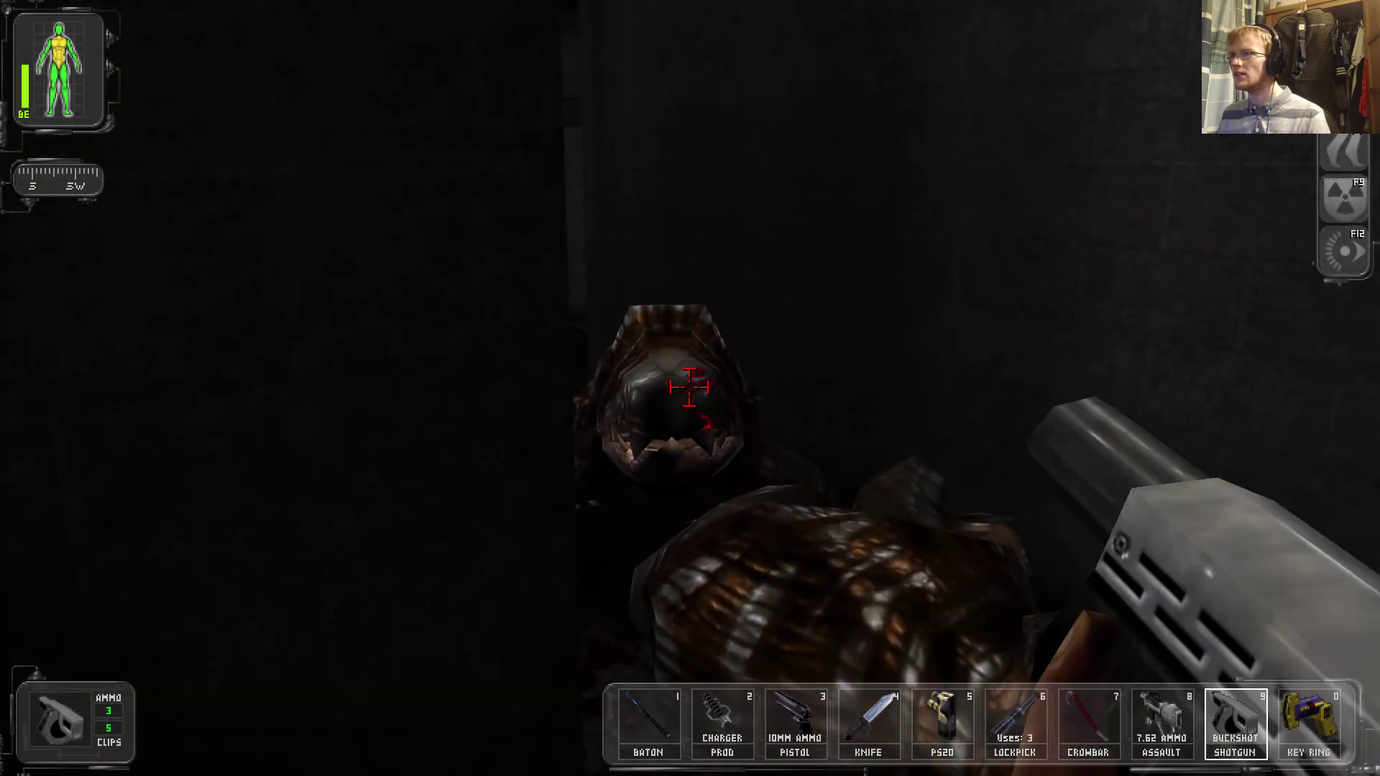
left_click(689, 386)
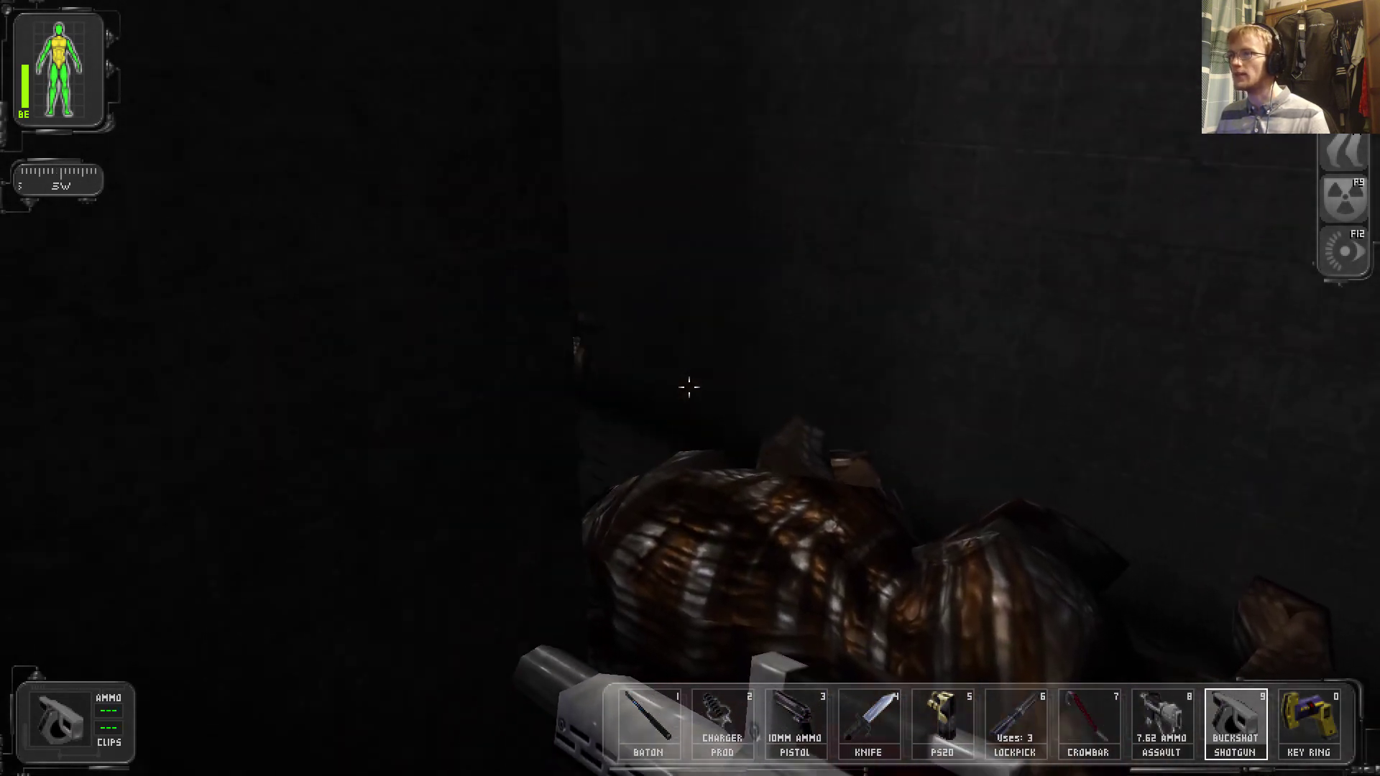
left_click(689, 386)
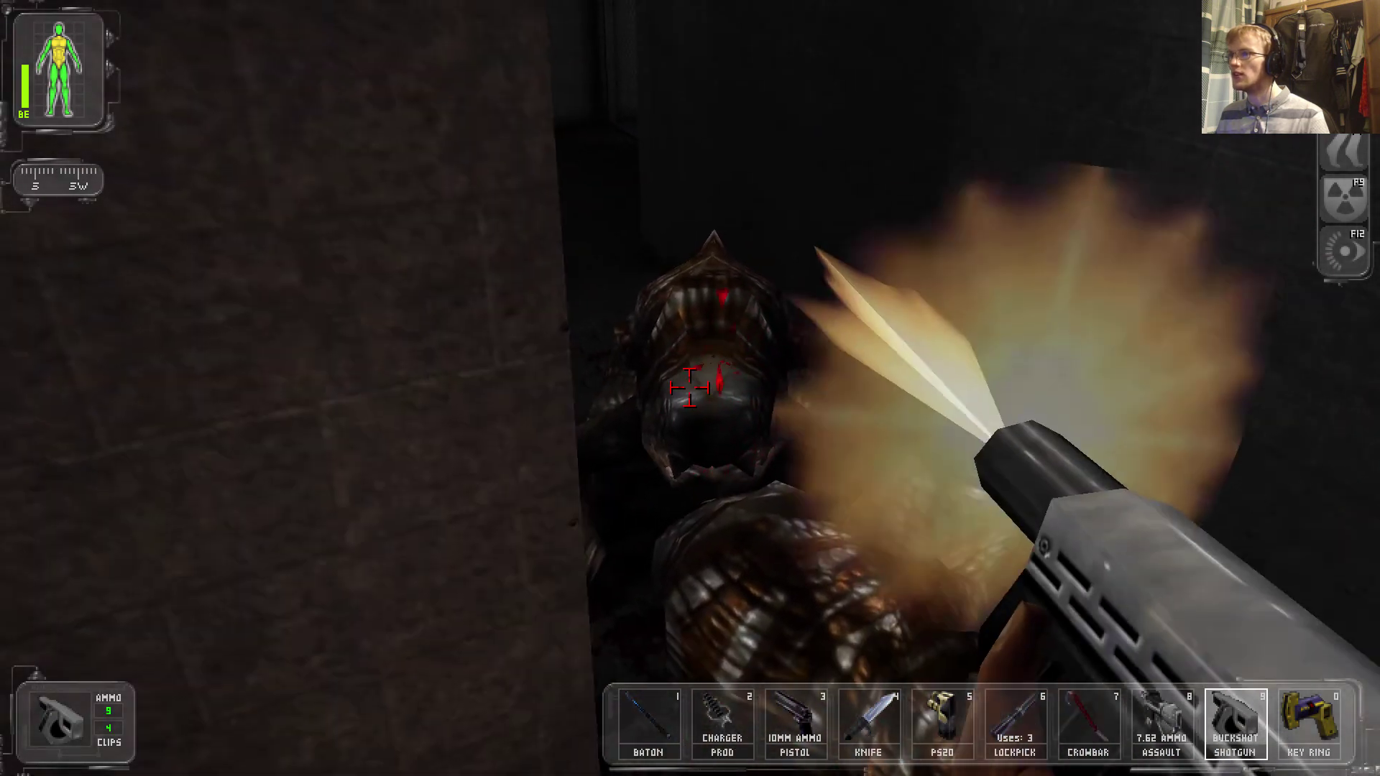
left_click(689, 386)
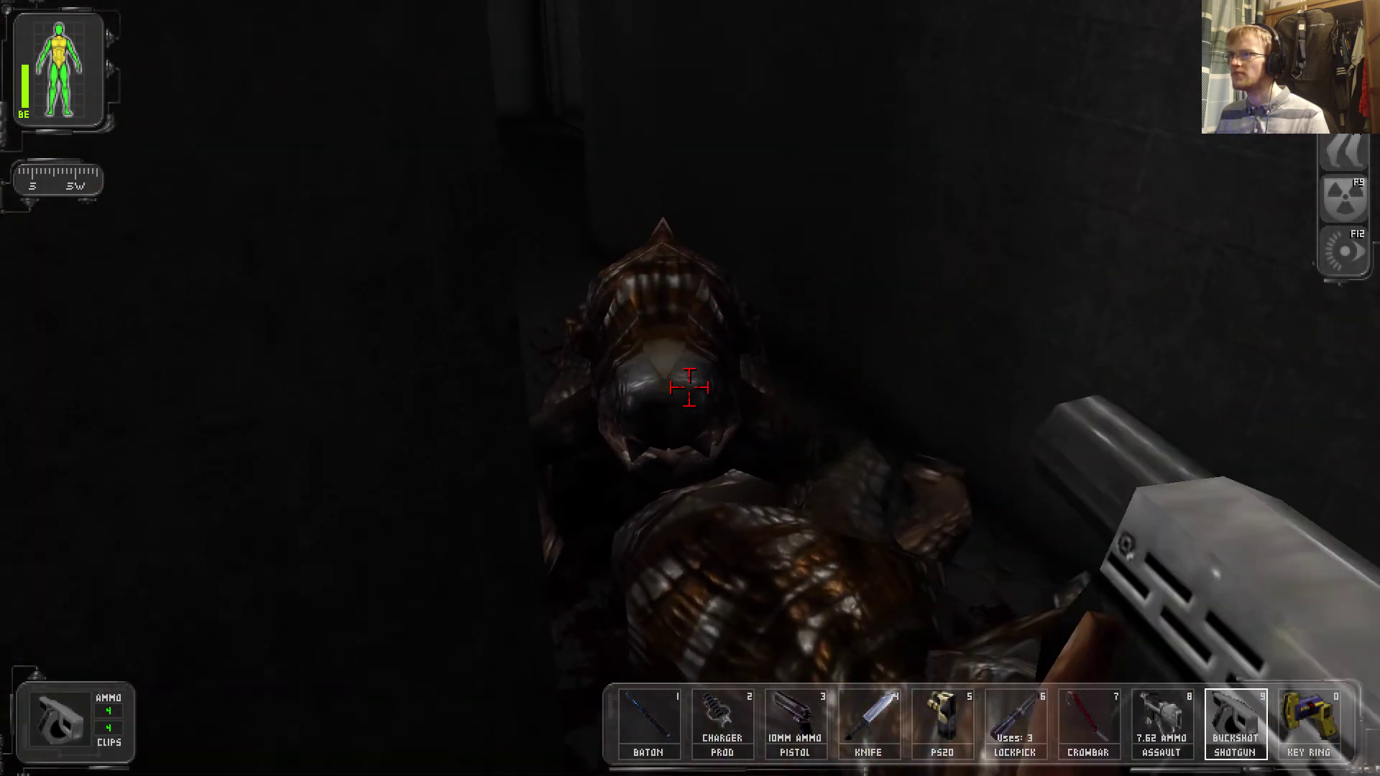
left_click(690, 387)
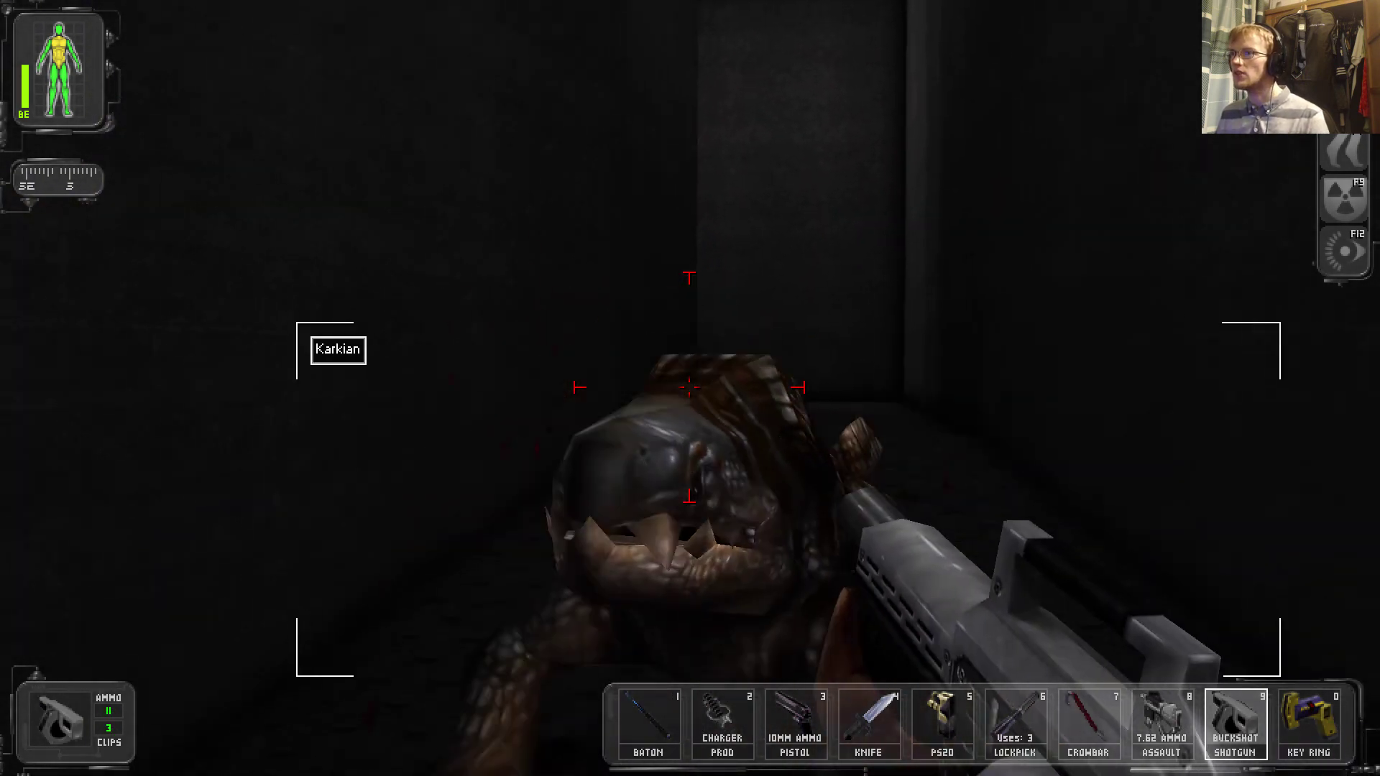
Finish off the last creature, search its empty carcass, and open the tiled room's door
left_click(689, 387)
key("x")
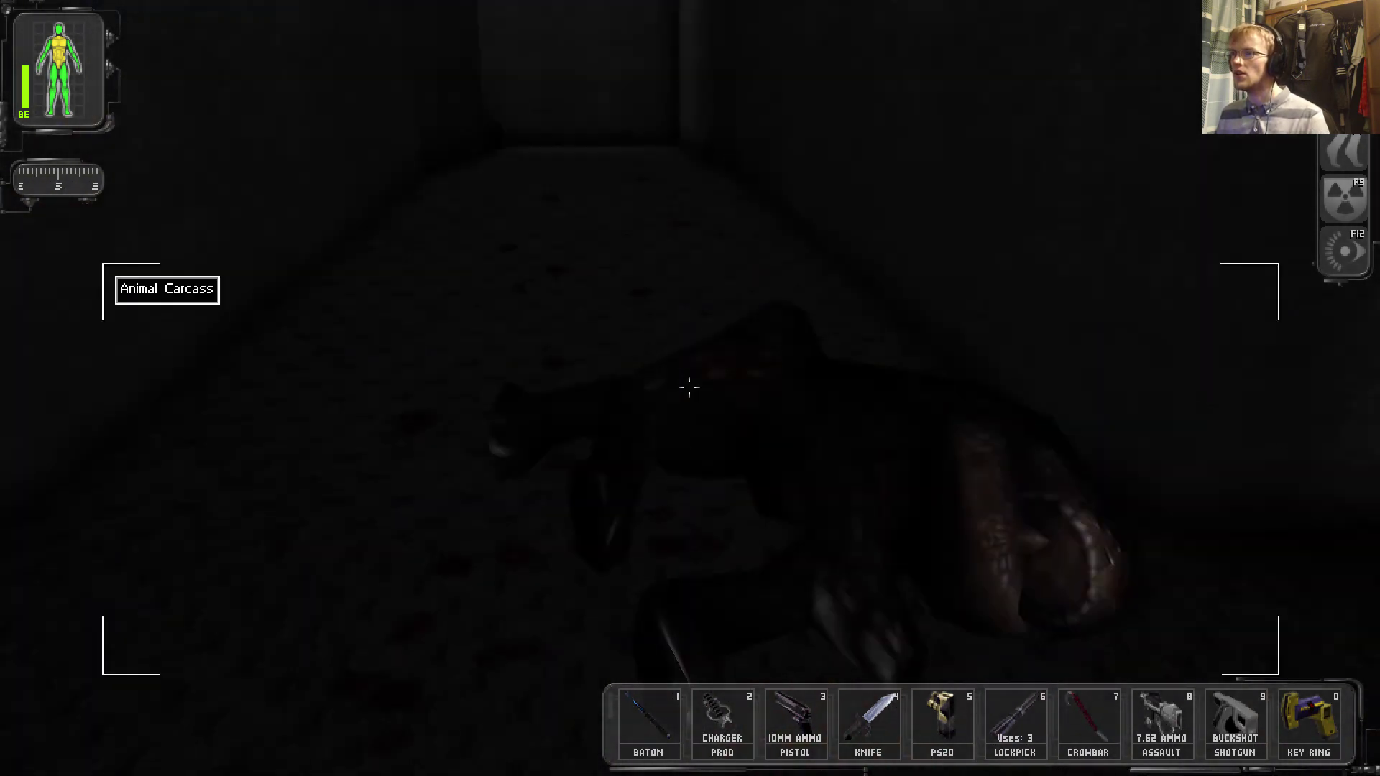
right_click(689, 387)
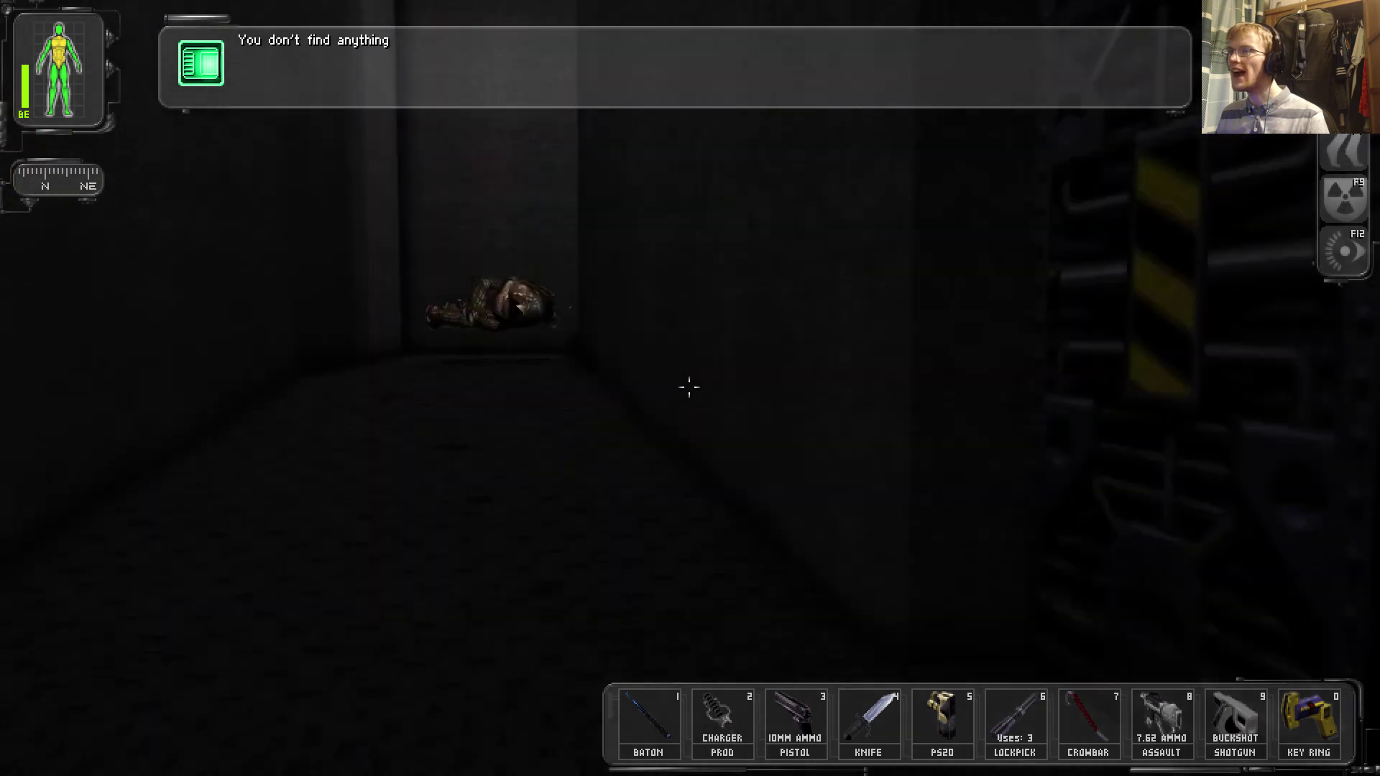
key("w")
right_click(688, 386)
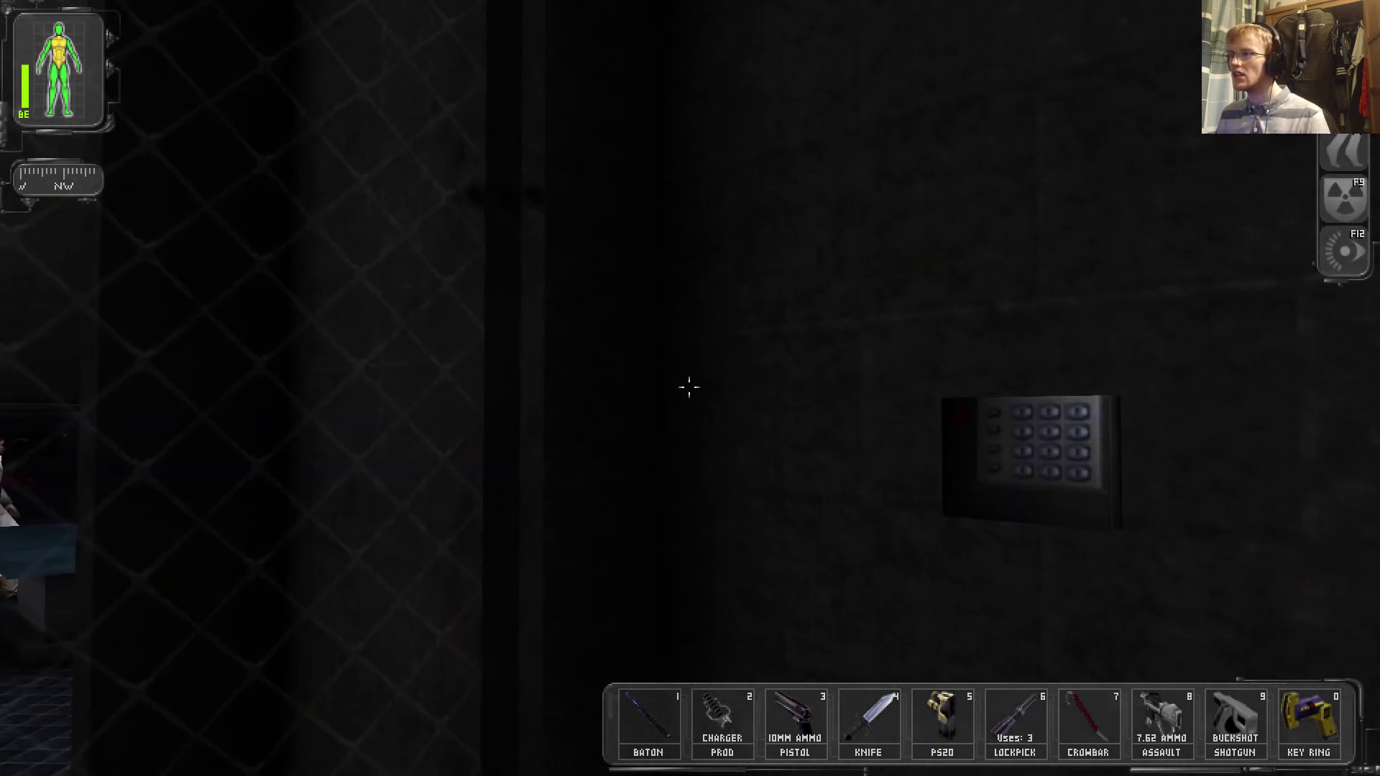
Look up the medical area door code in Goals/Notes and enter it at the wall keypad
key("Escape")
key("Escape")
key("F1")
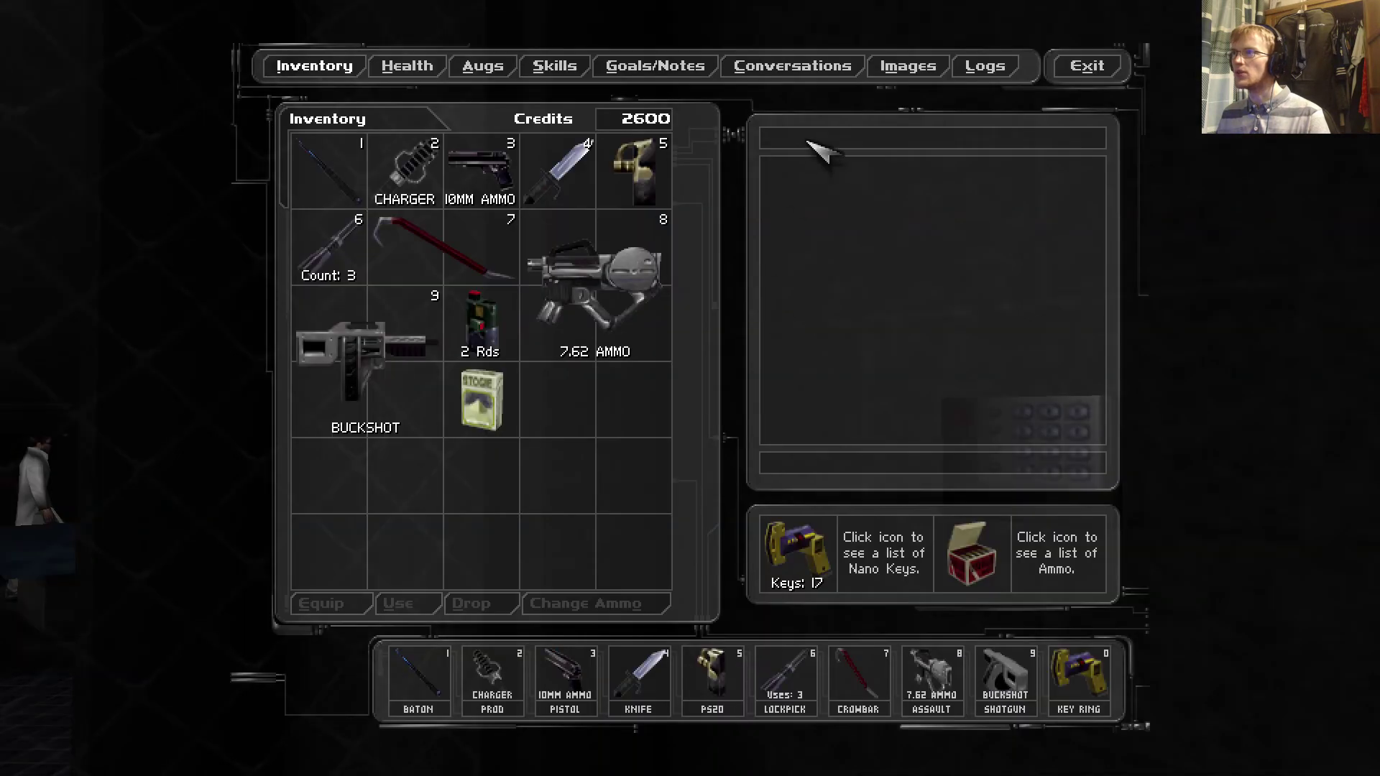
left_click(798, 65)
left_click(691, 75)
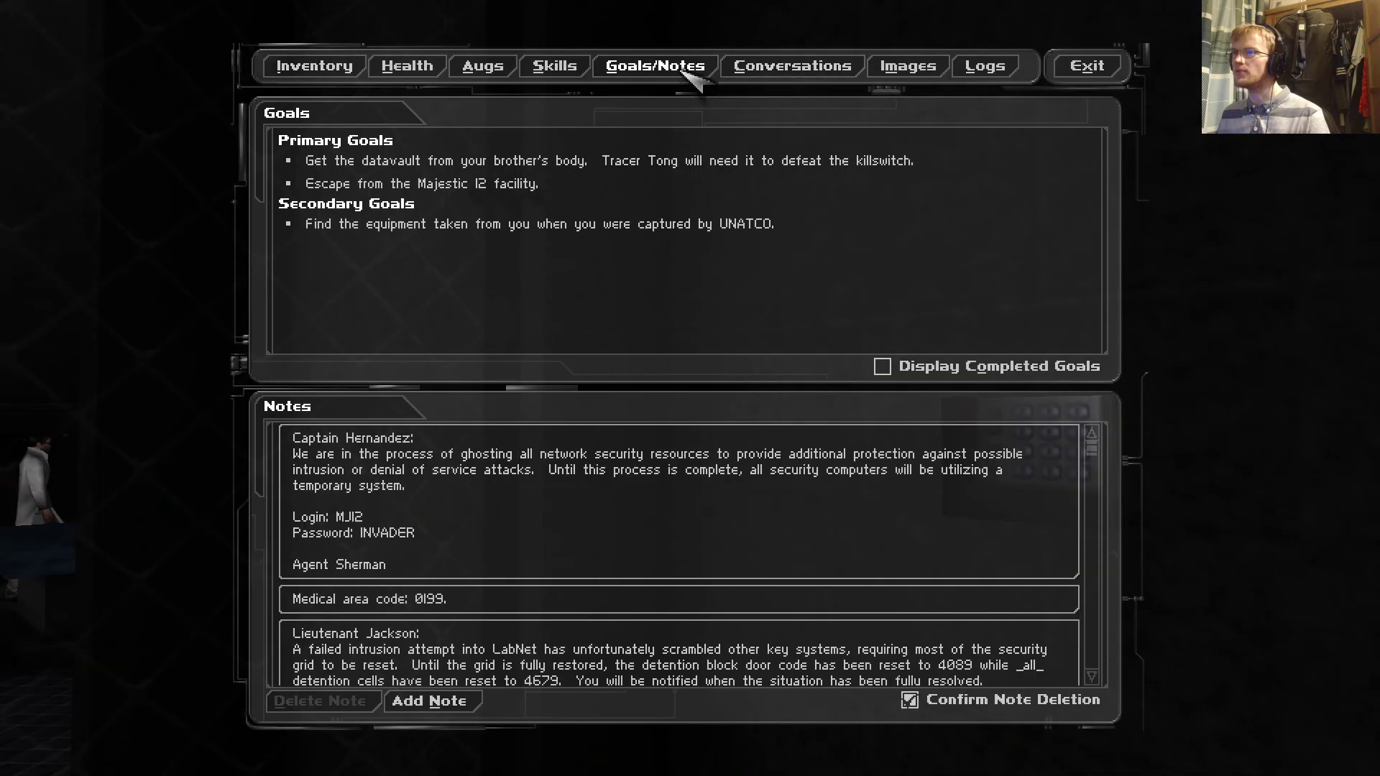
key("Escape")
key("Escape")
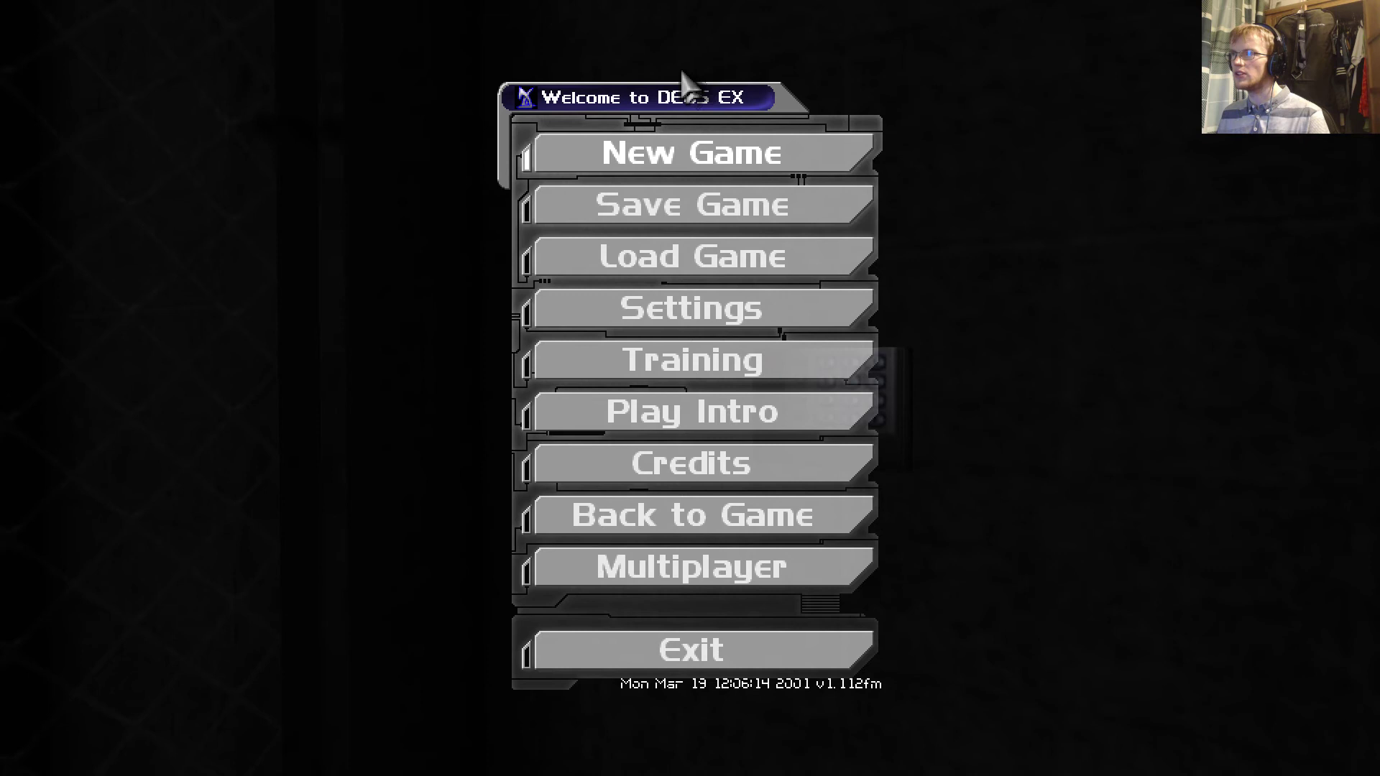
key("Escape")
right_click(689, 386)
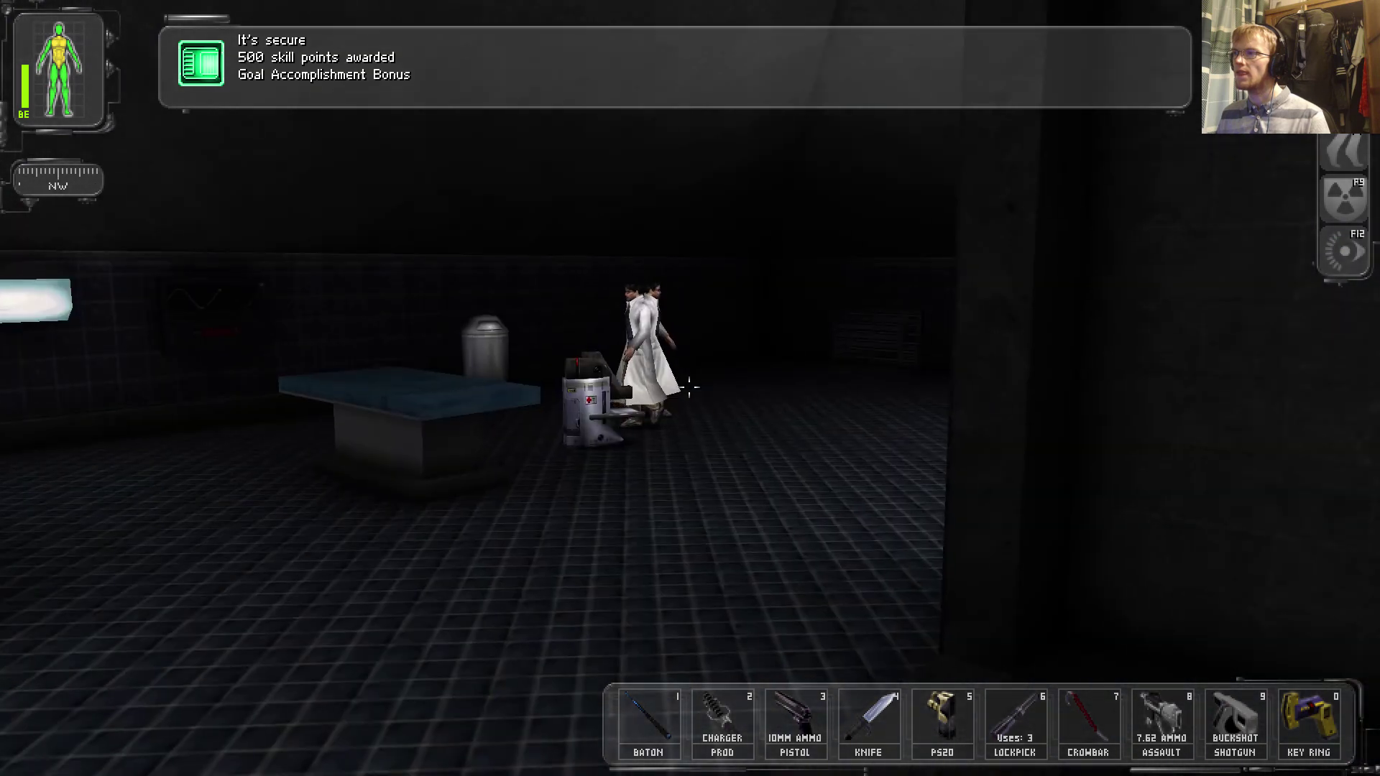
Walk into the medical lab and have the MedBot heal all body parts, restoring 93 points
key("w")
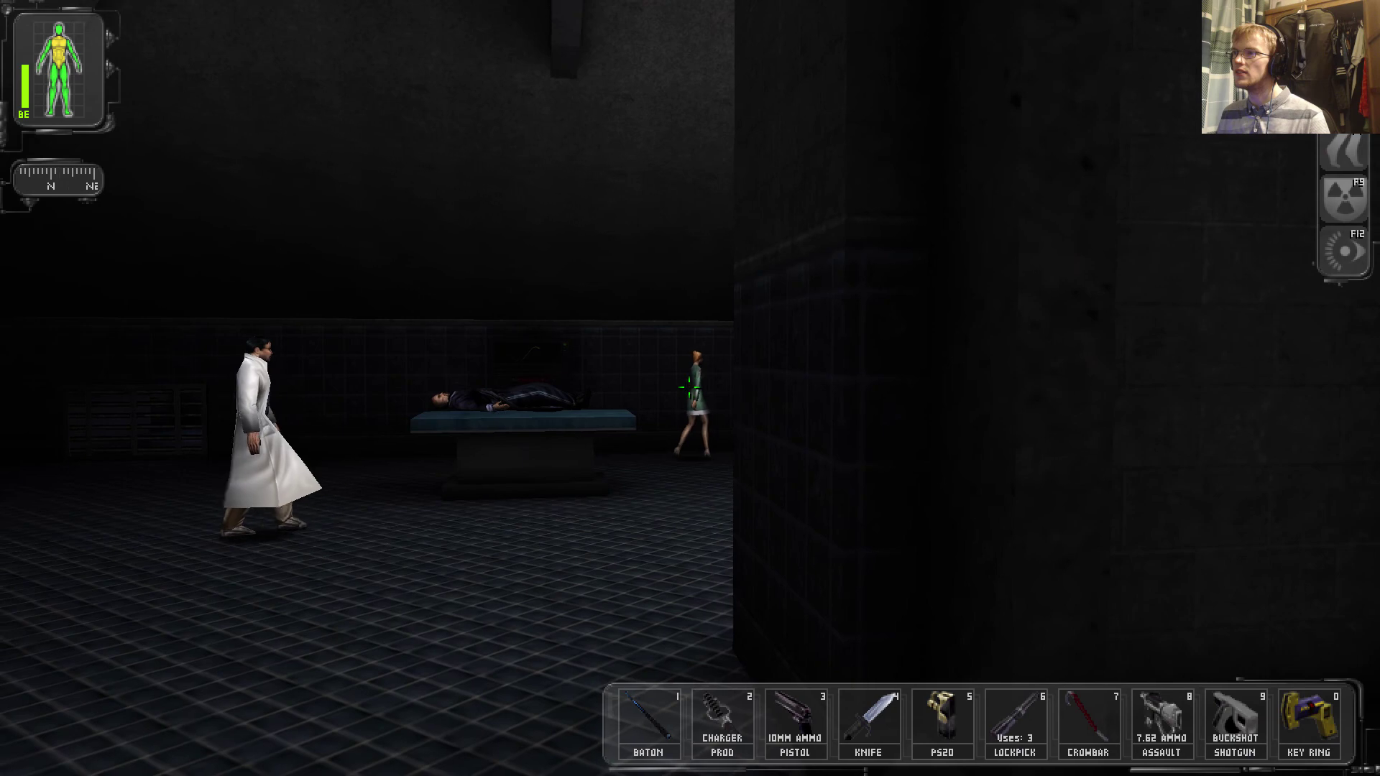
key("w")
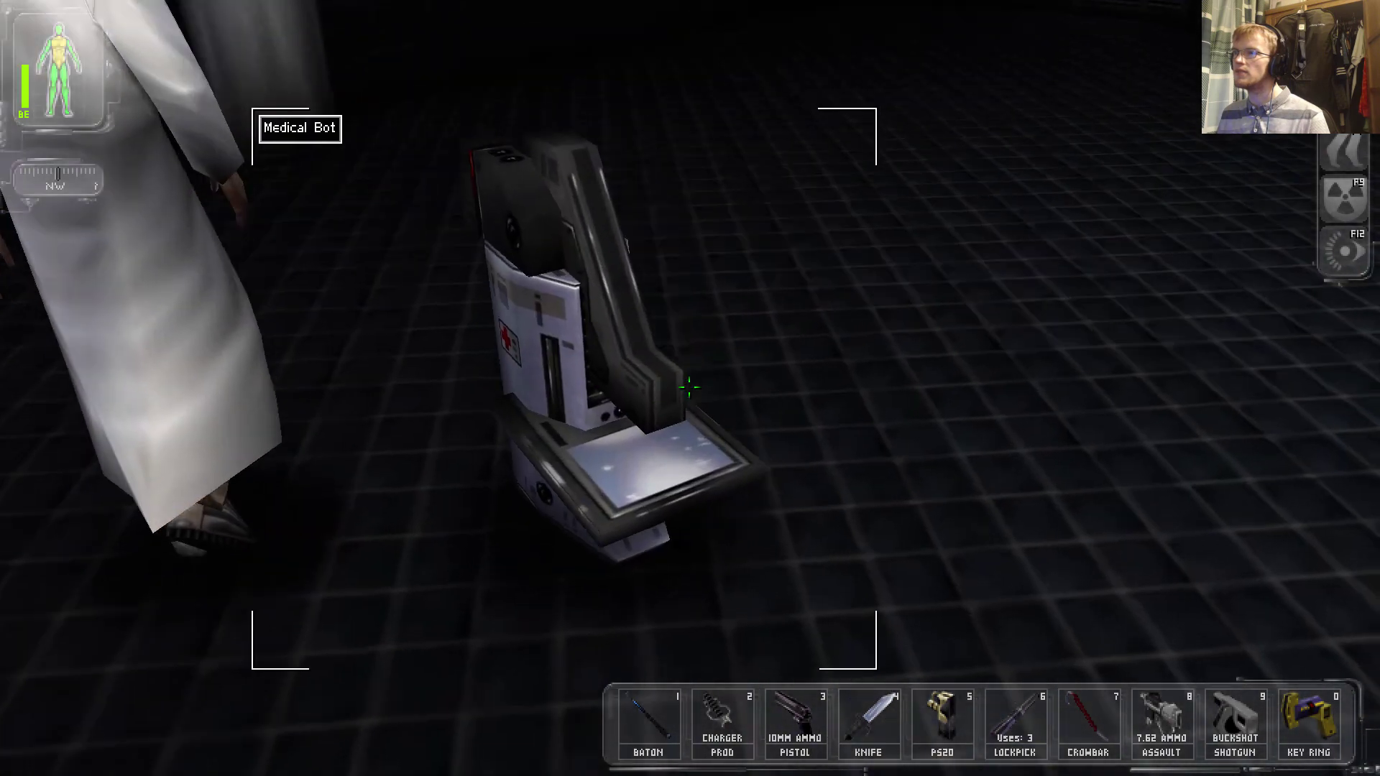
right_click(691, 386)
left_click(847, 606)
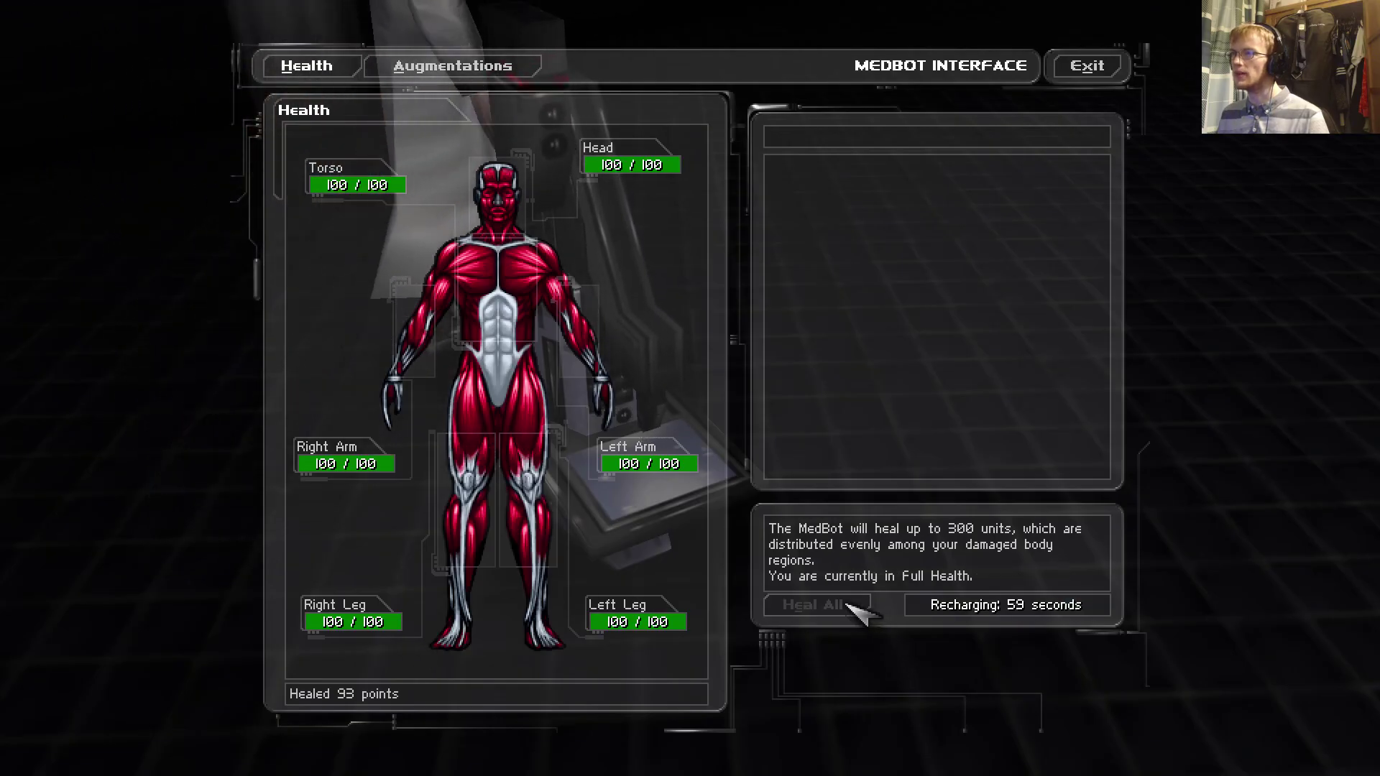
key("Escape")
Talk to the doctor at the operating table about the brother
key("w")
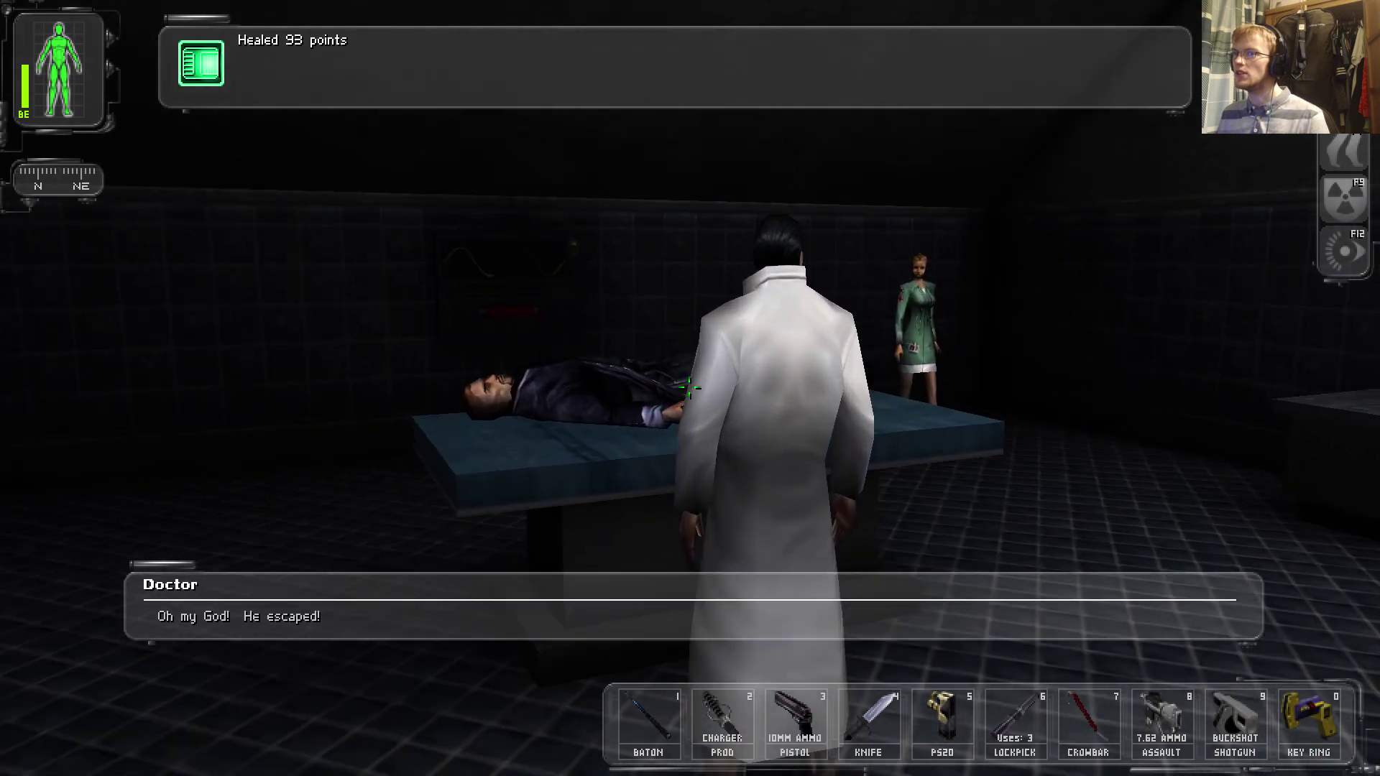
key("w")
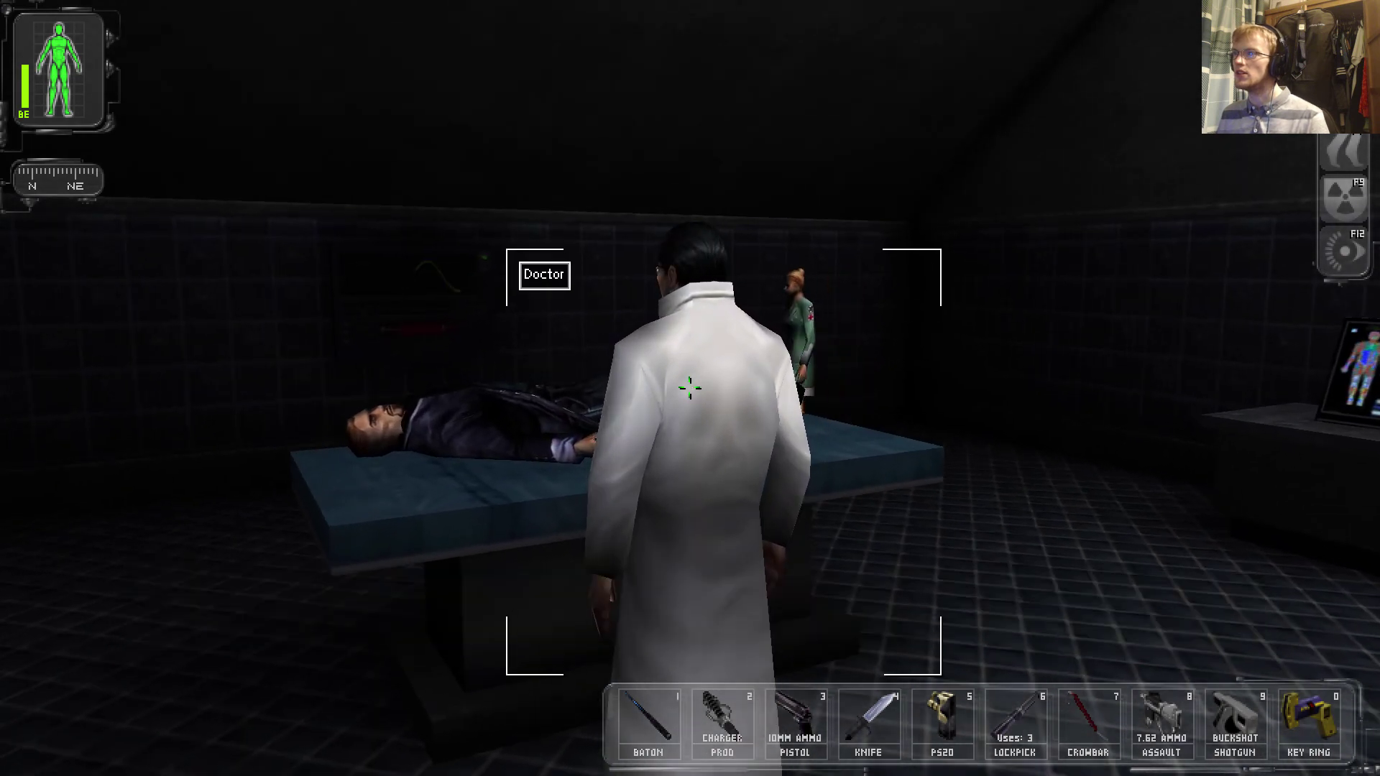
right_click(690, 386)
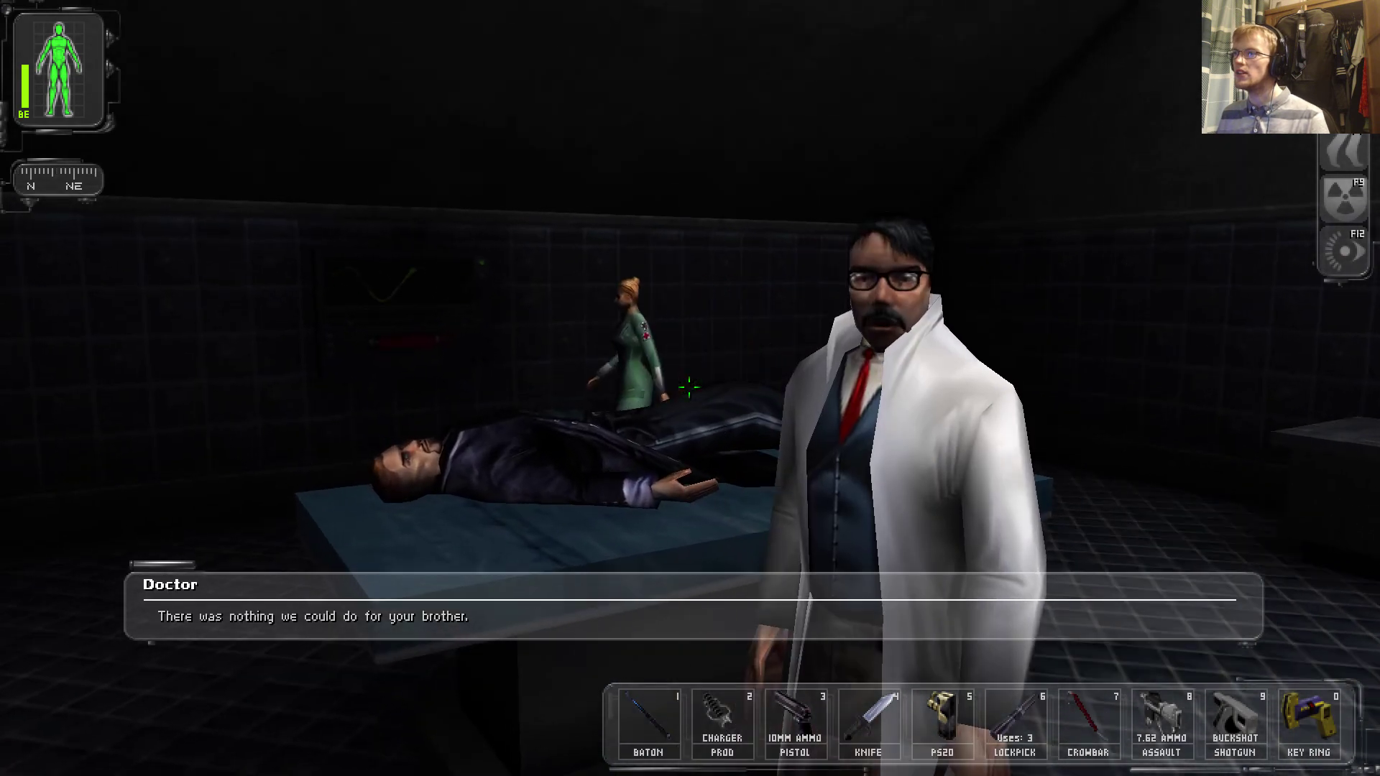
key("w")
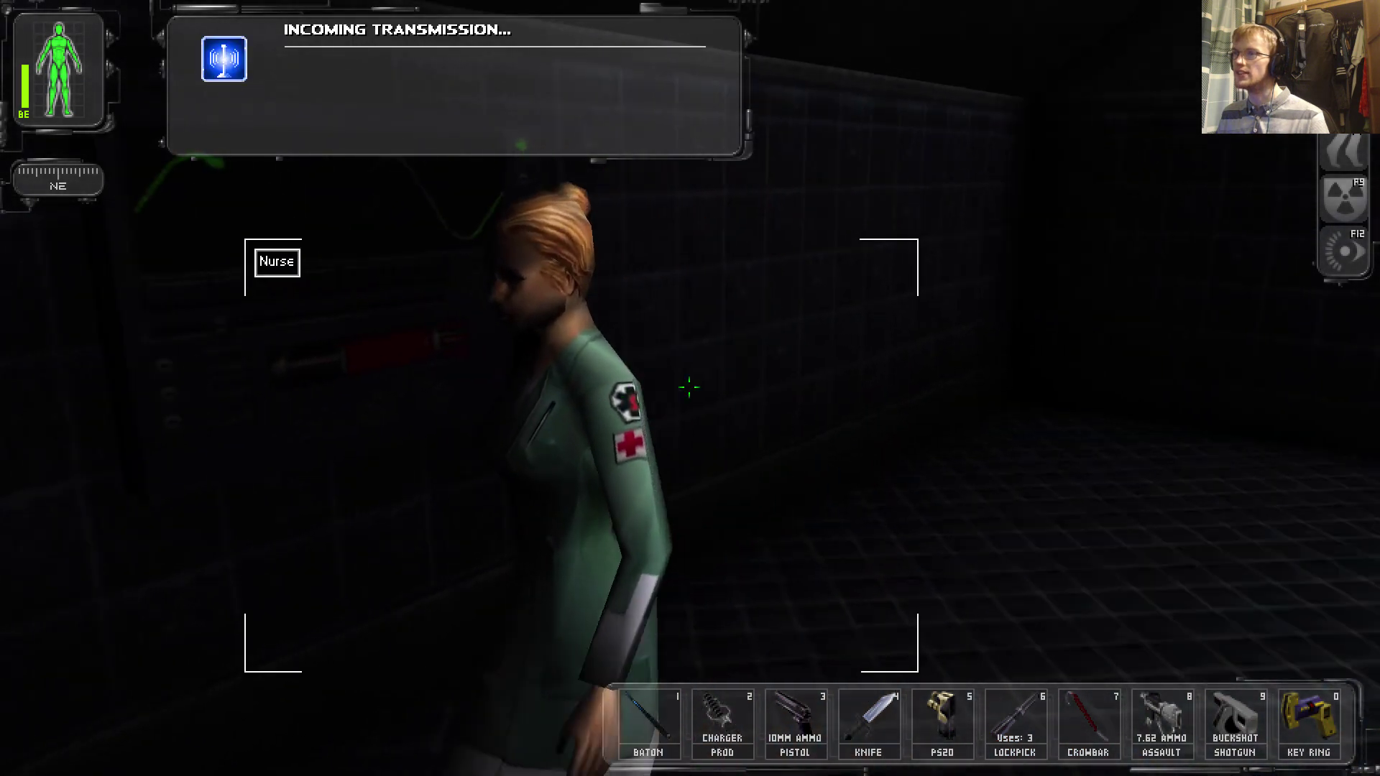
Approach the body on the operating table and search it after the Daedalus transmission, receiving exit code 1125
key("w")
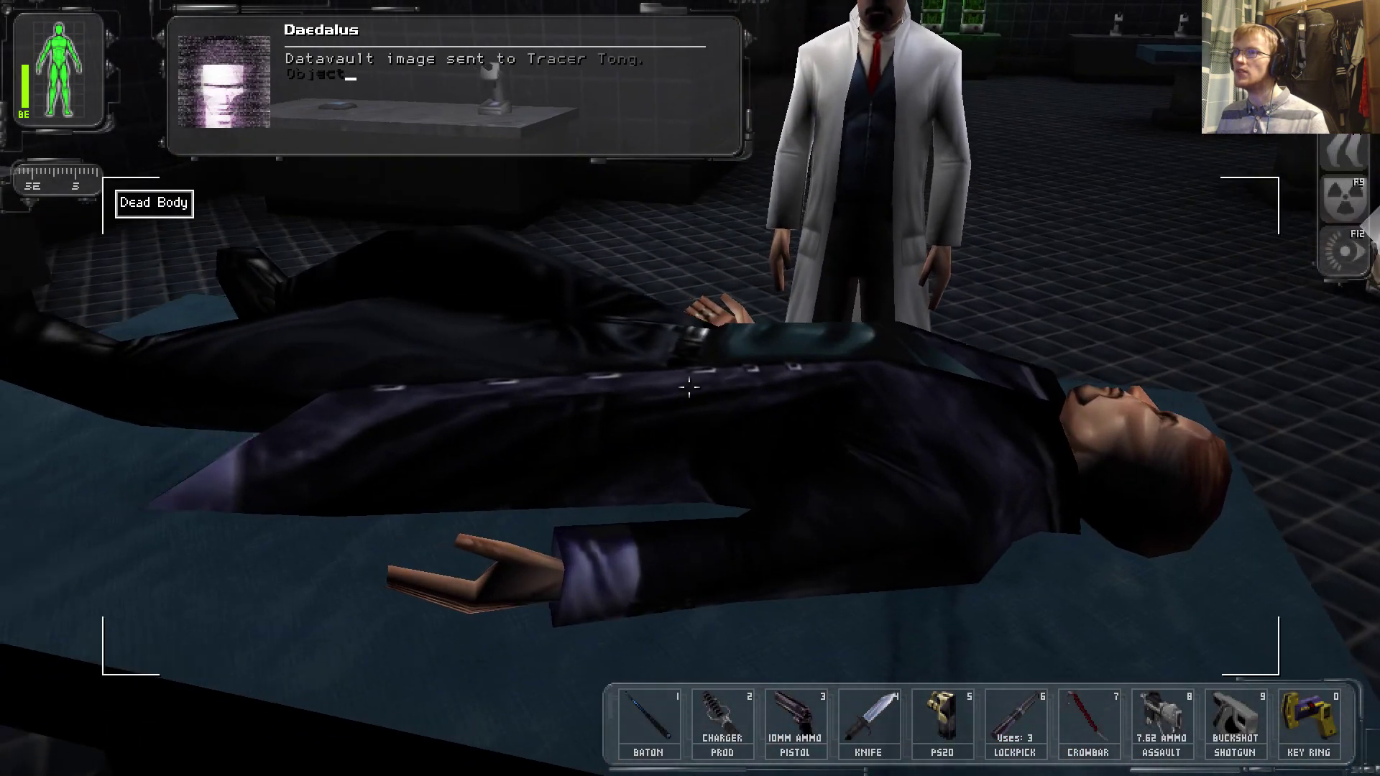
key("d")
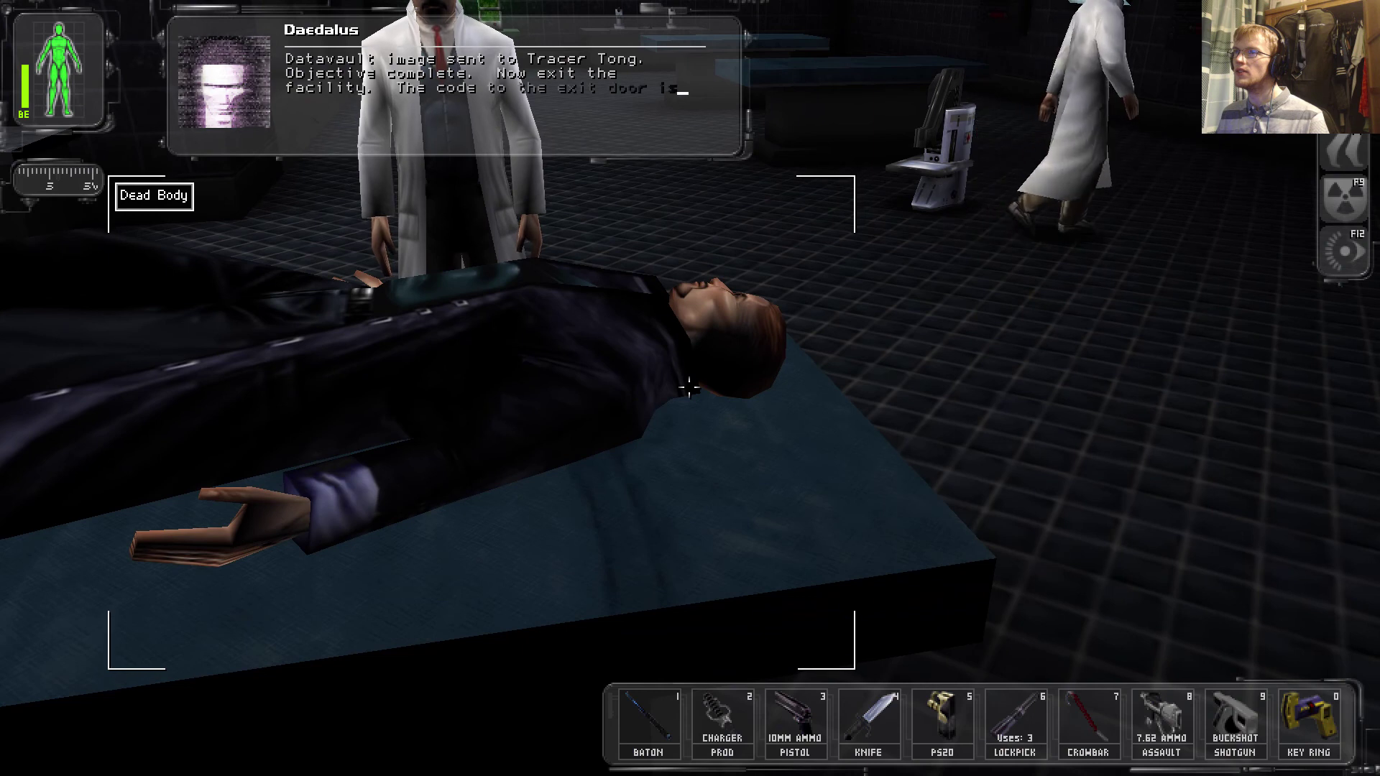
key("a")
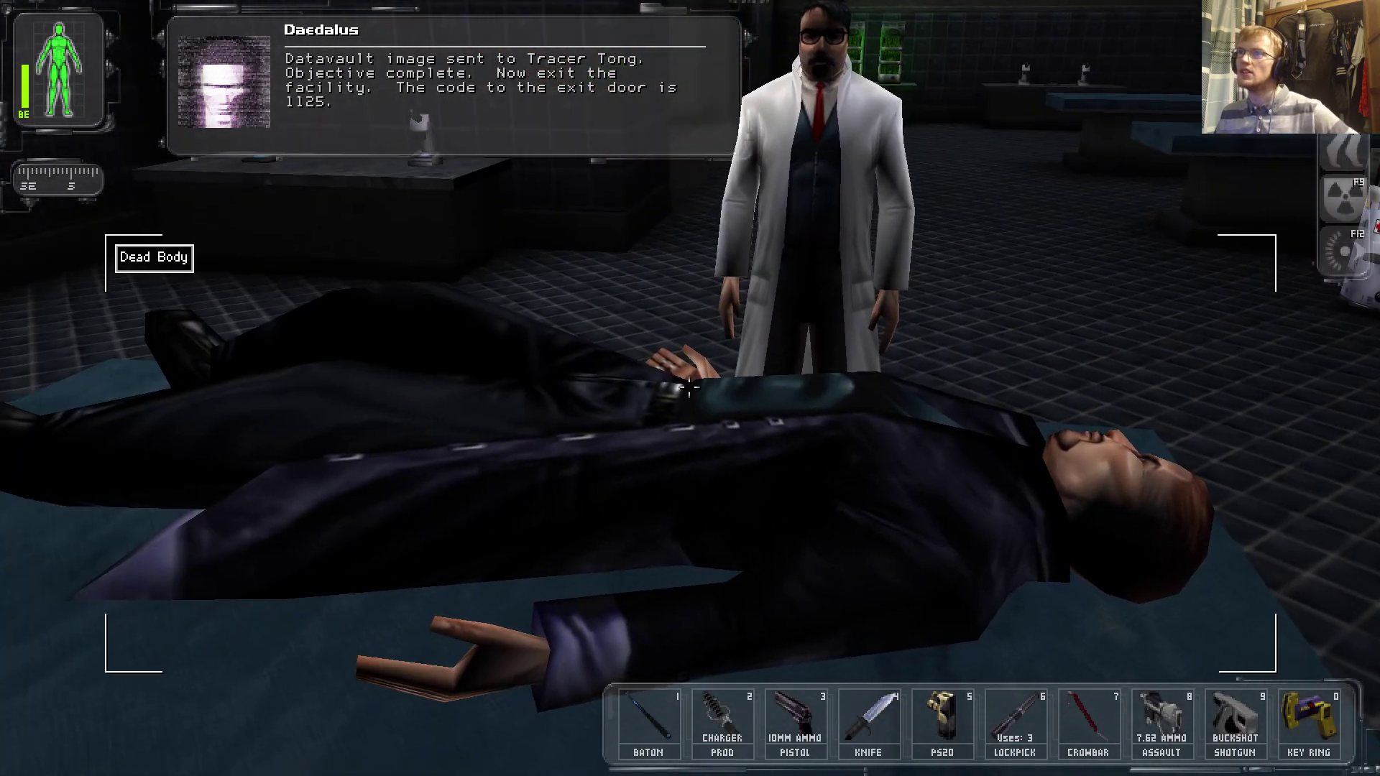
key("a")
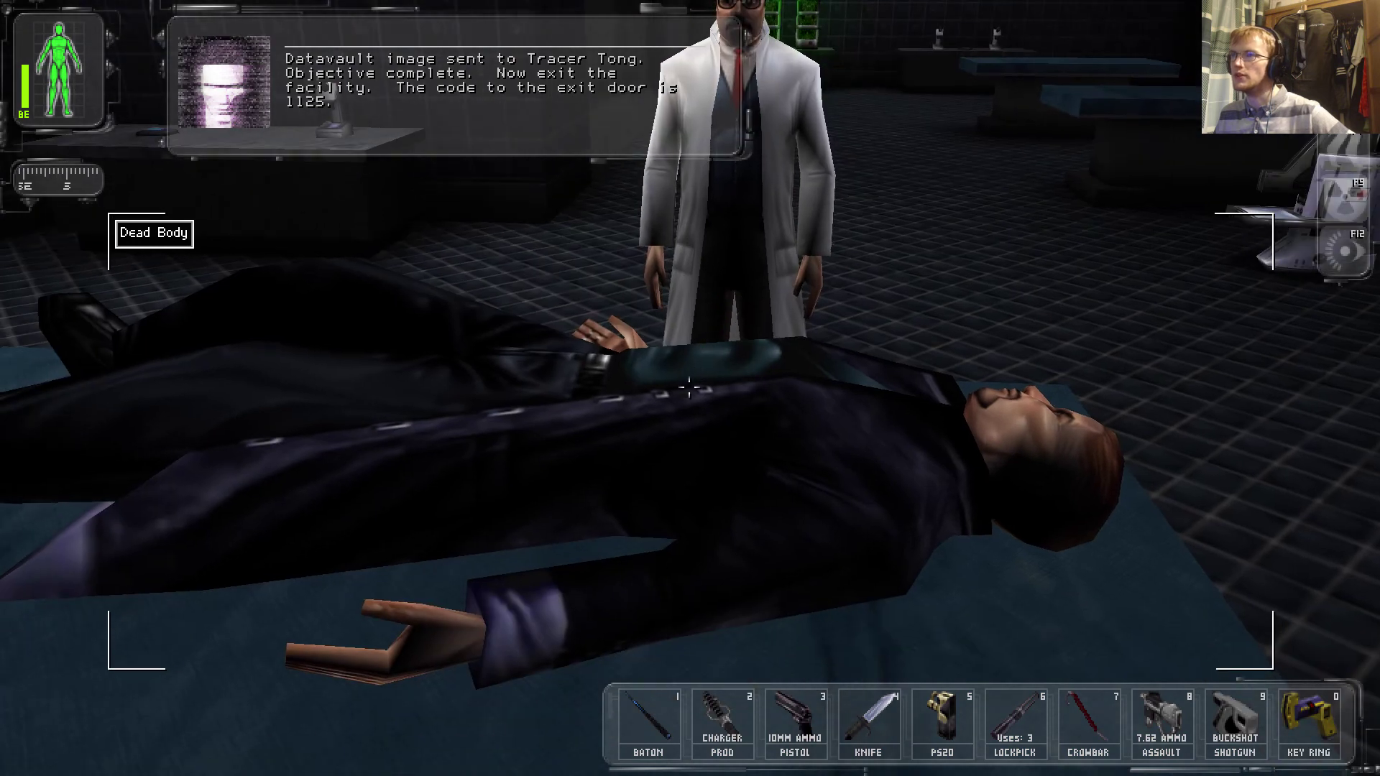
right_click(690, 386)
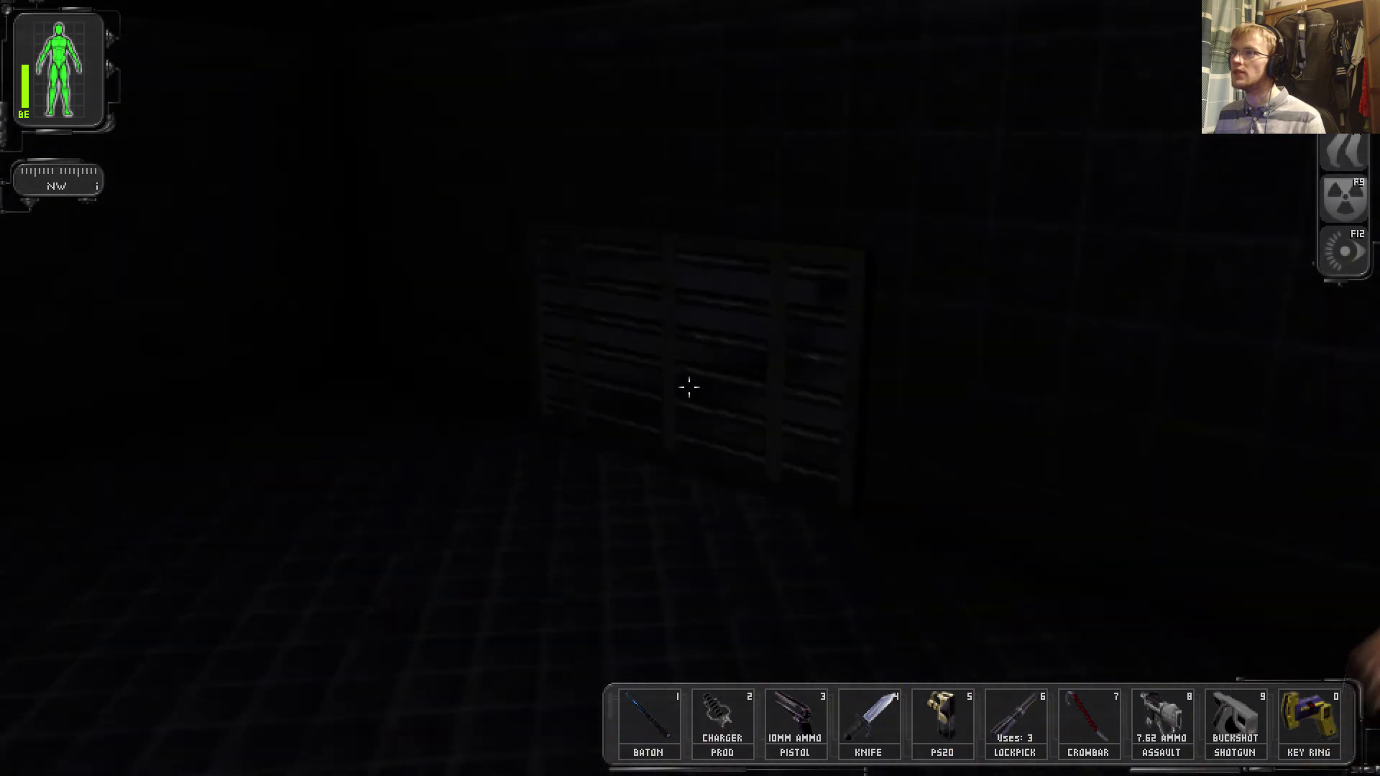
Walk to the lab table and read the Surgical Pre-Evaluation datacube on Paul Denton
key("w")
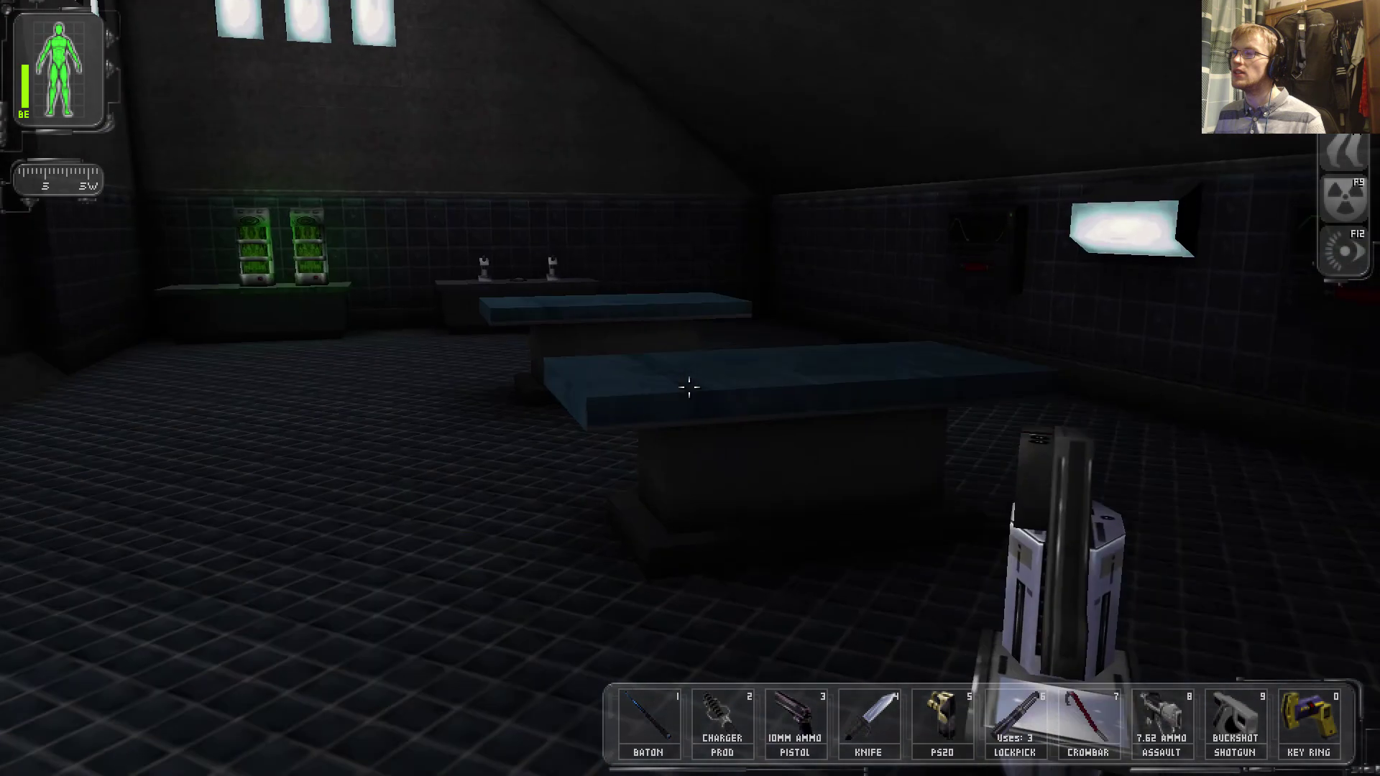
key("w")
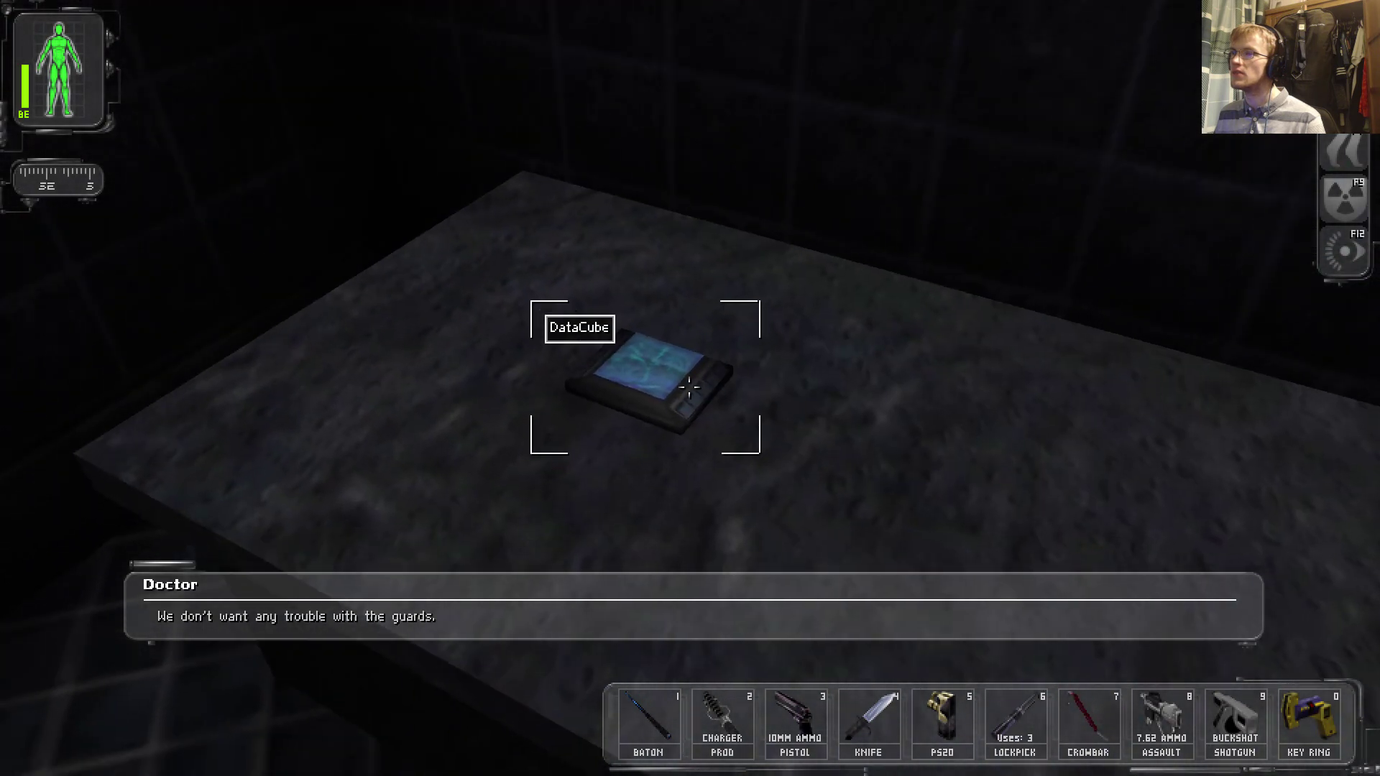
right_click(690, 388)
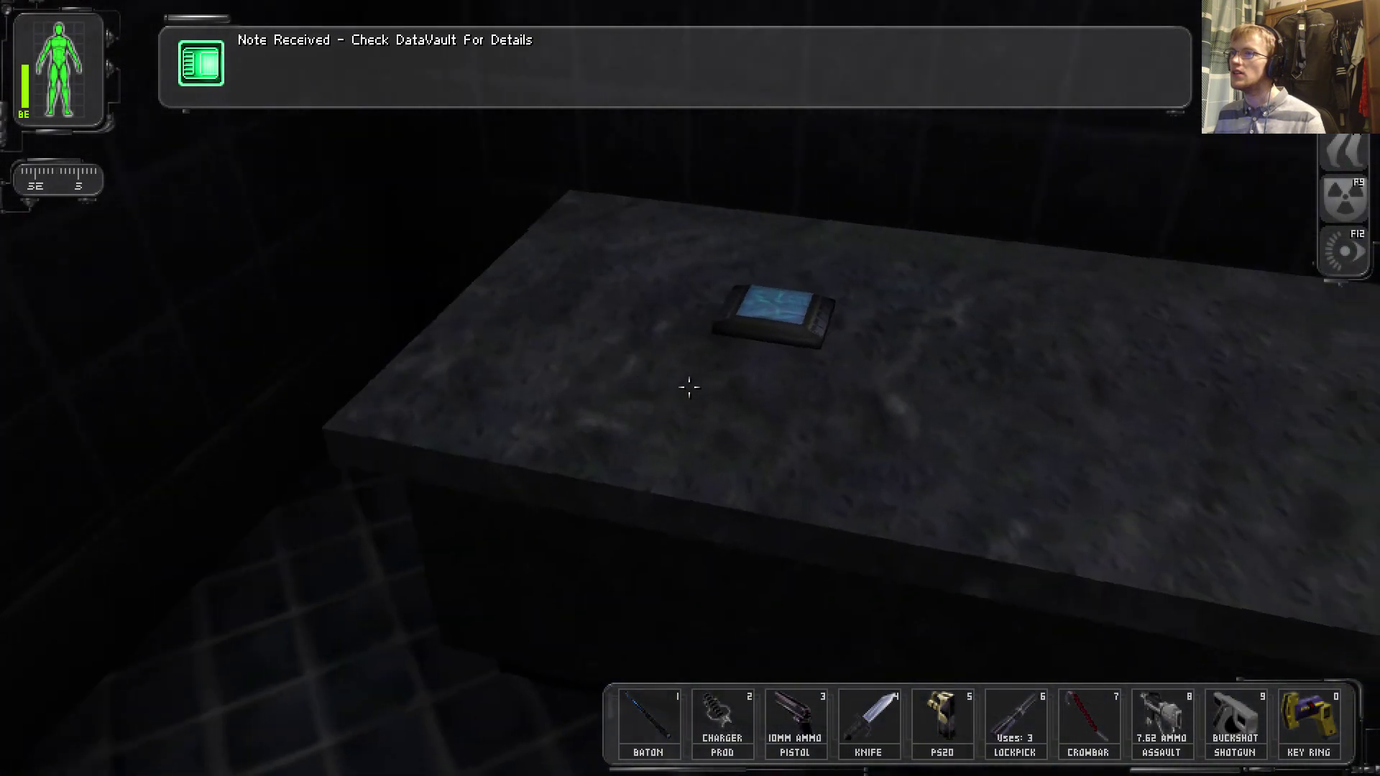
right_click(690, 389)
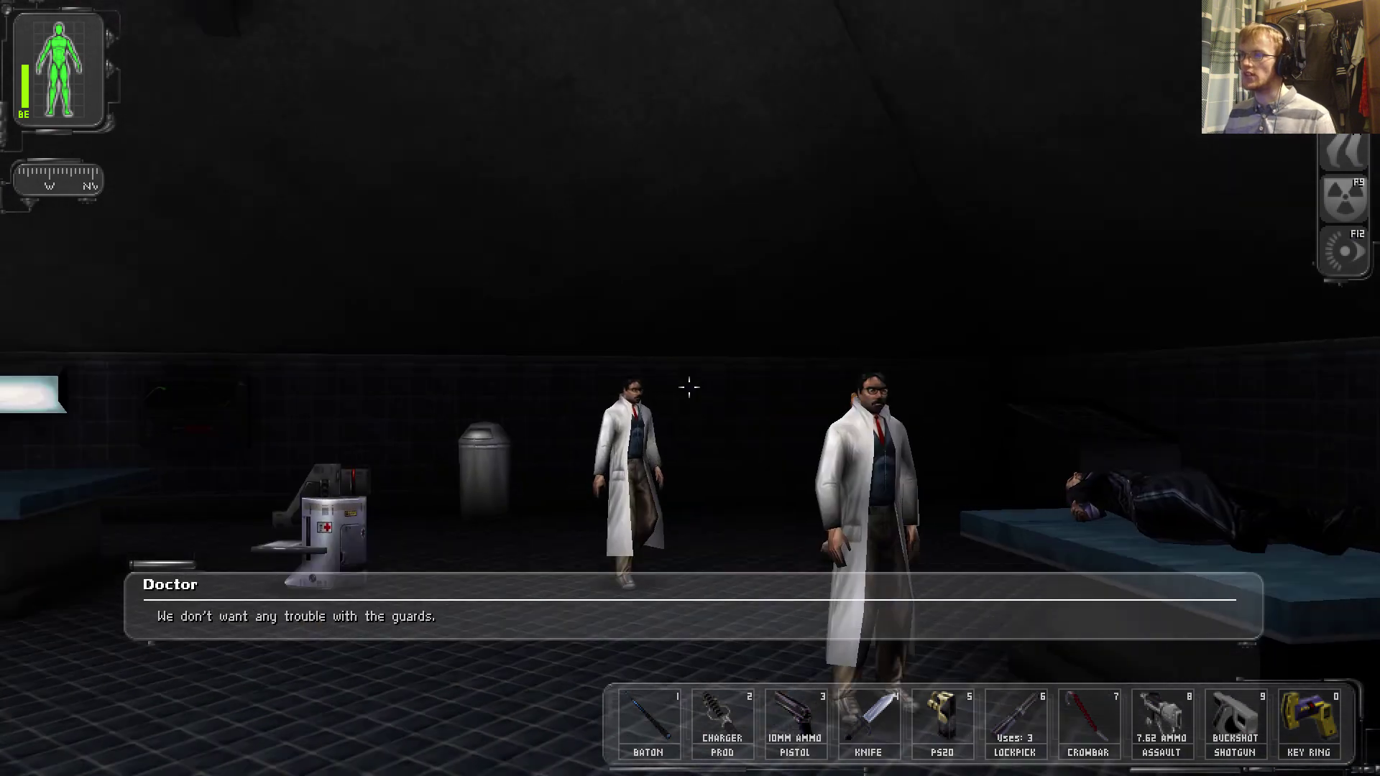
Cross to the other table and read the Series P Agents prospectus datacube
key("w")
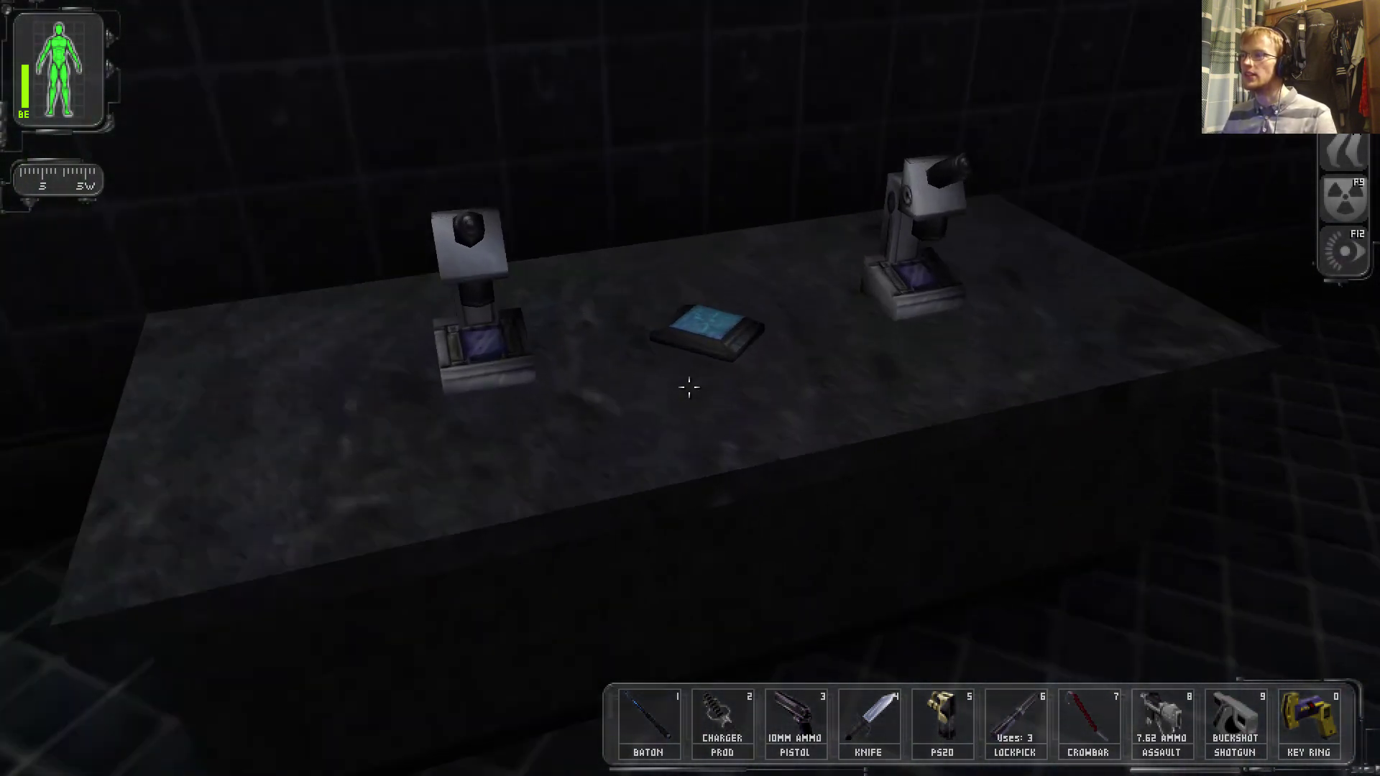
right_click(689, 386)
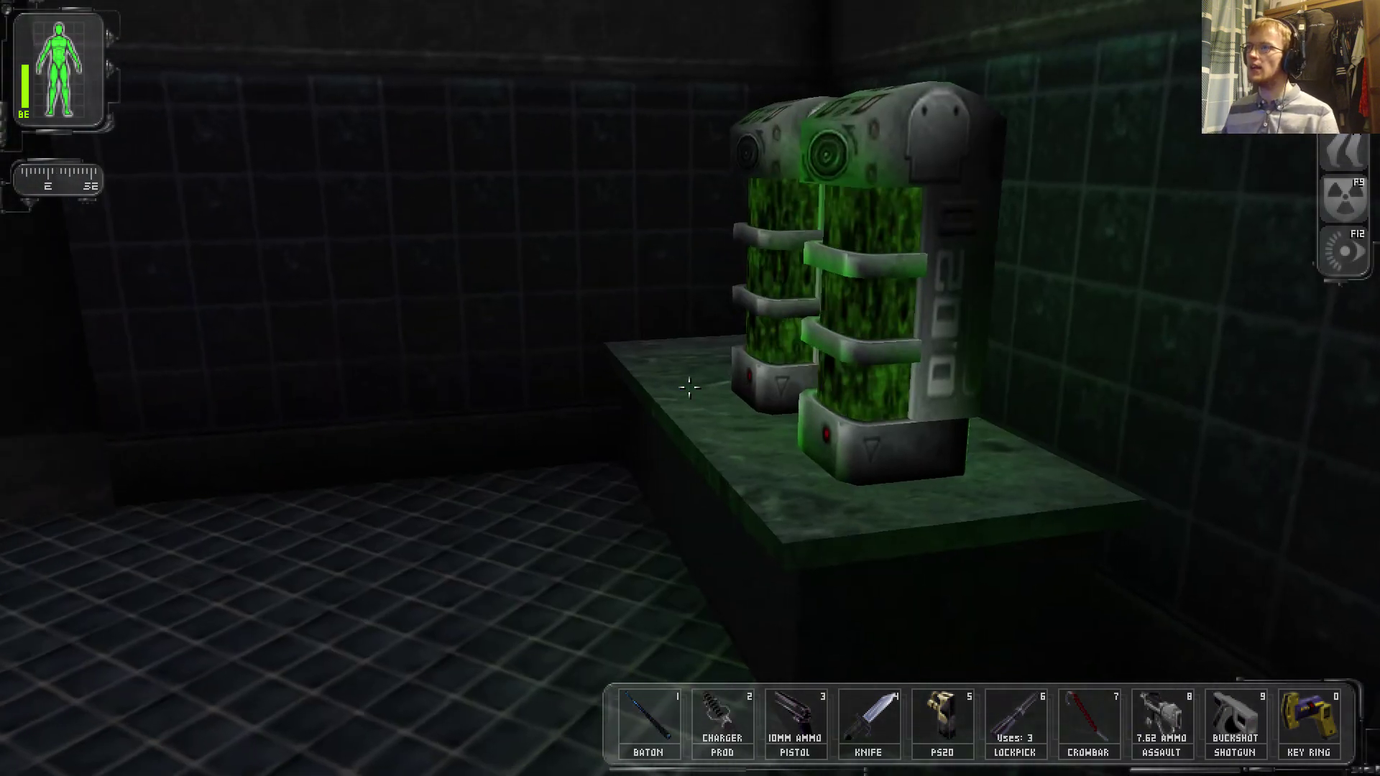
key("w")
right_click(690, 386)
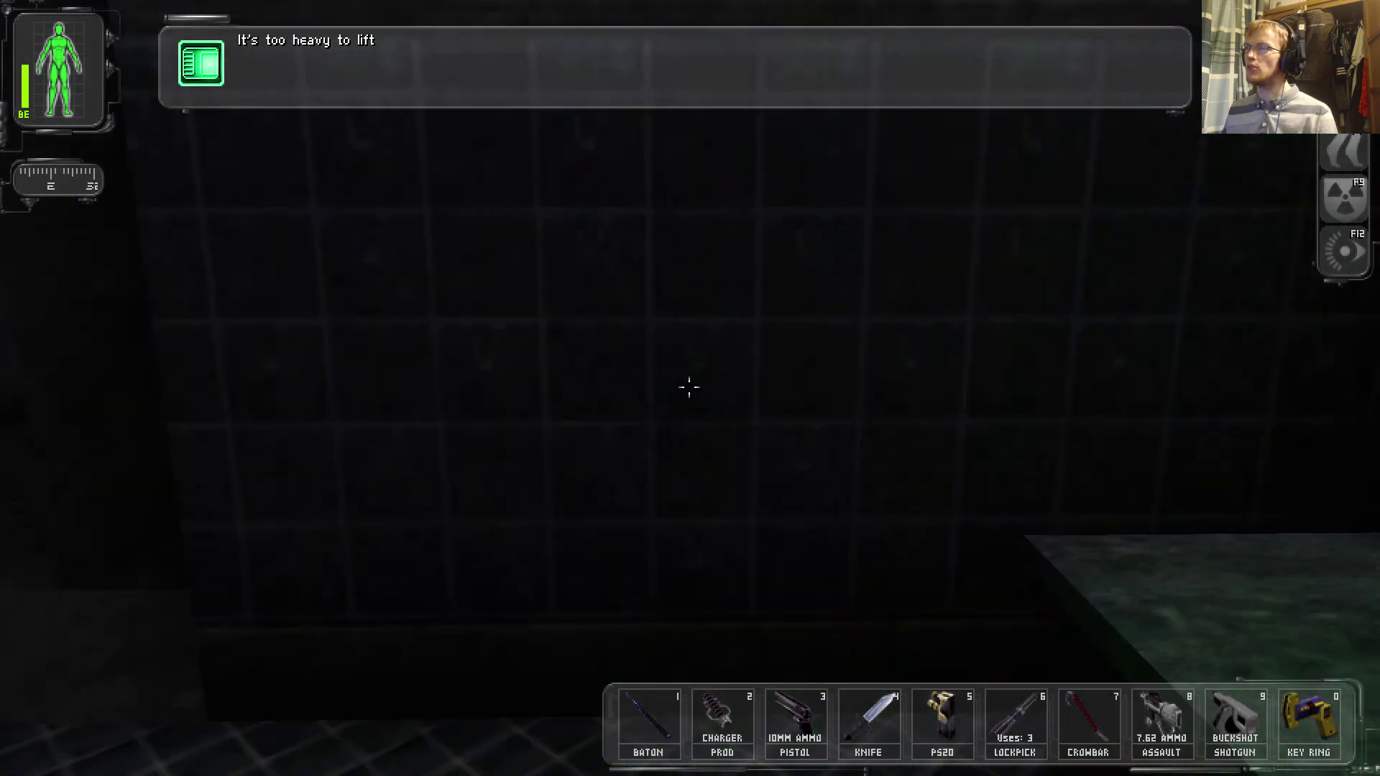
key("w")
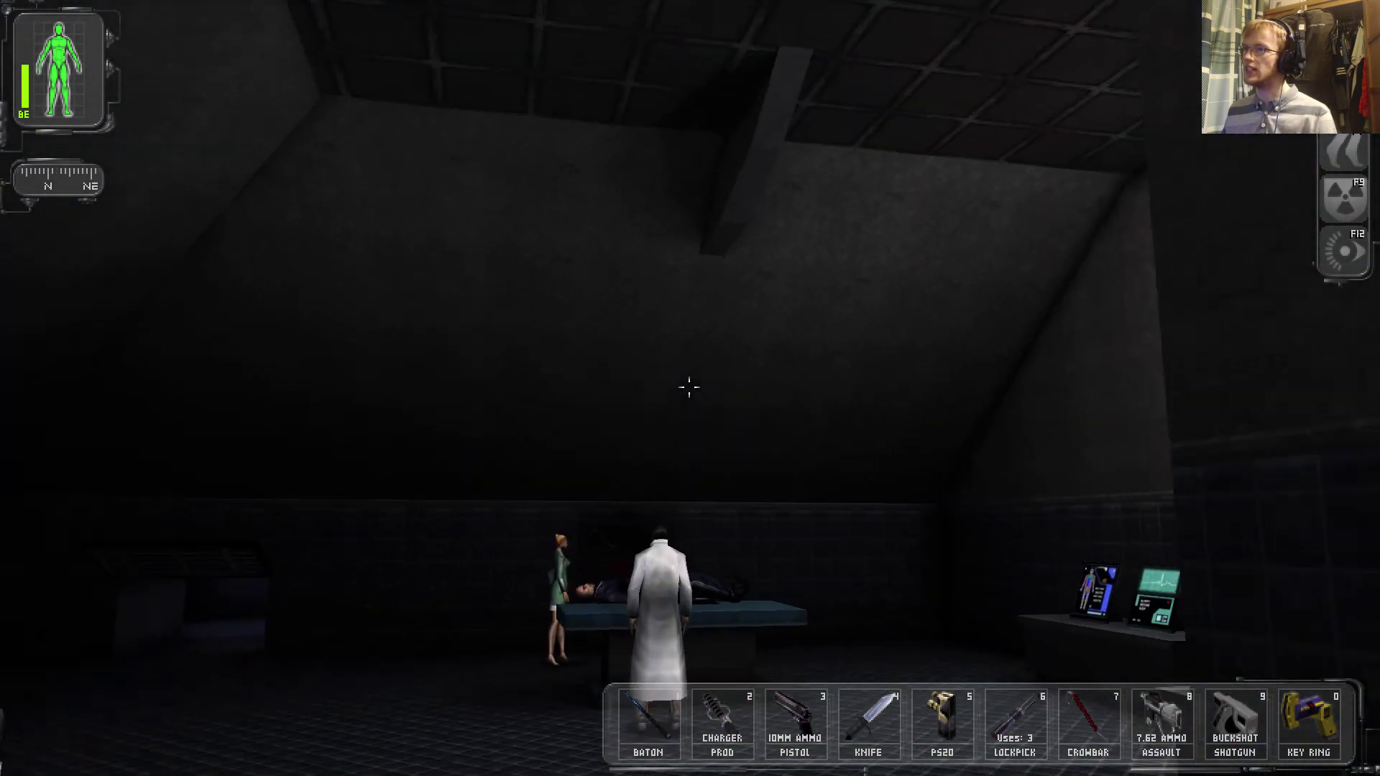
key("w")
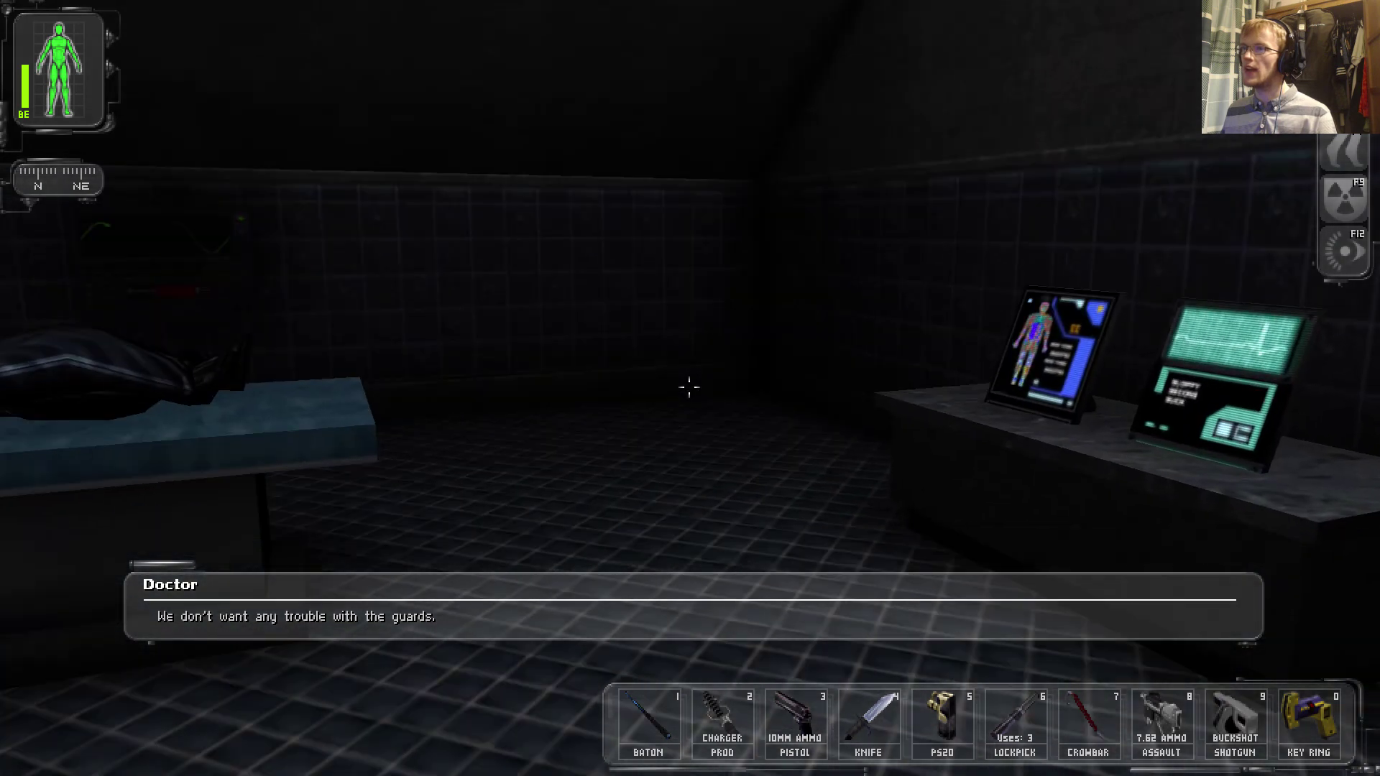
key("w")
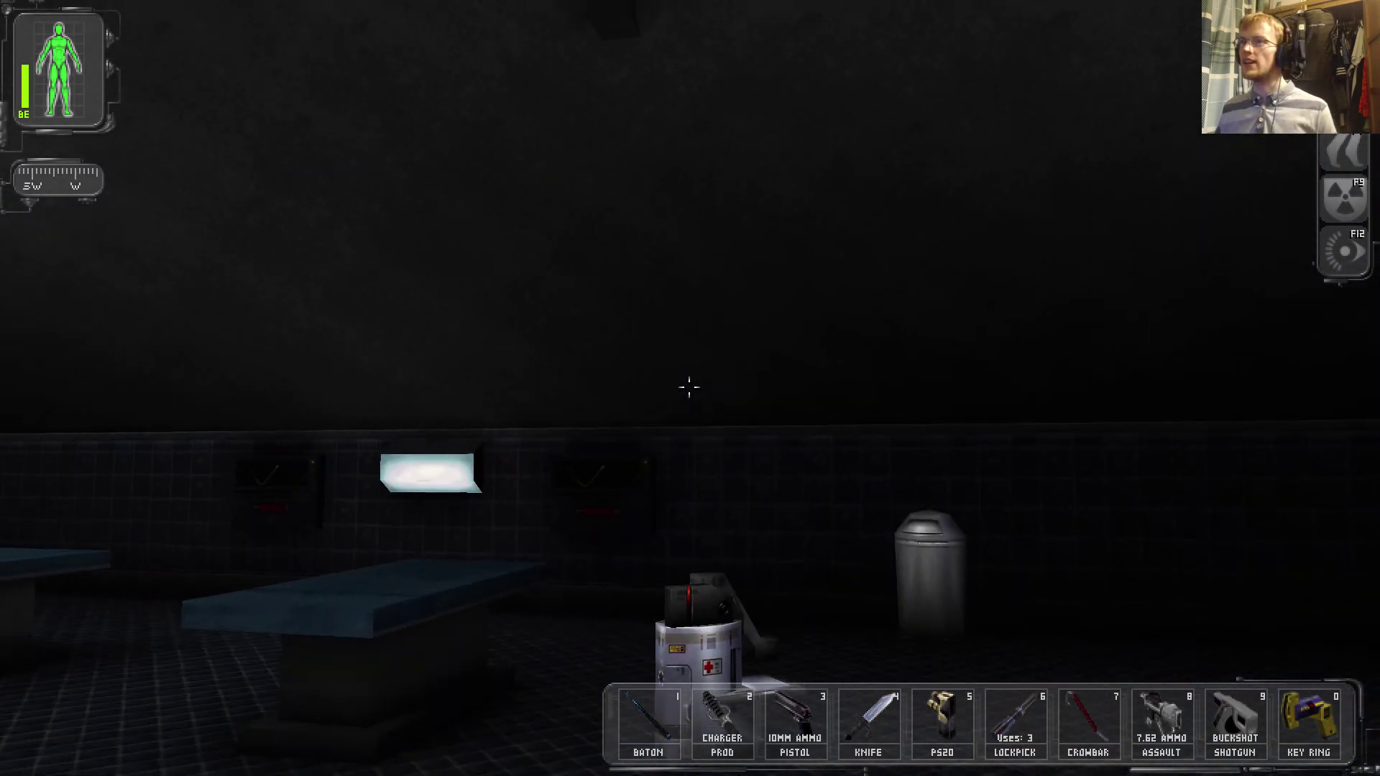